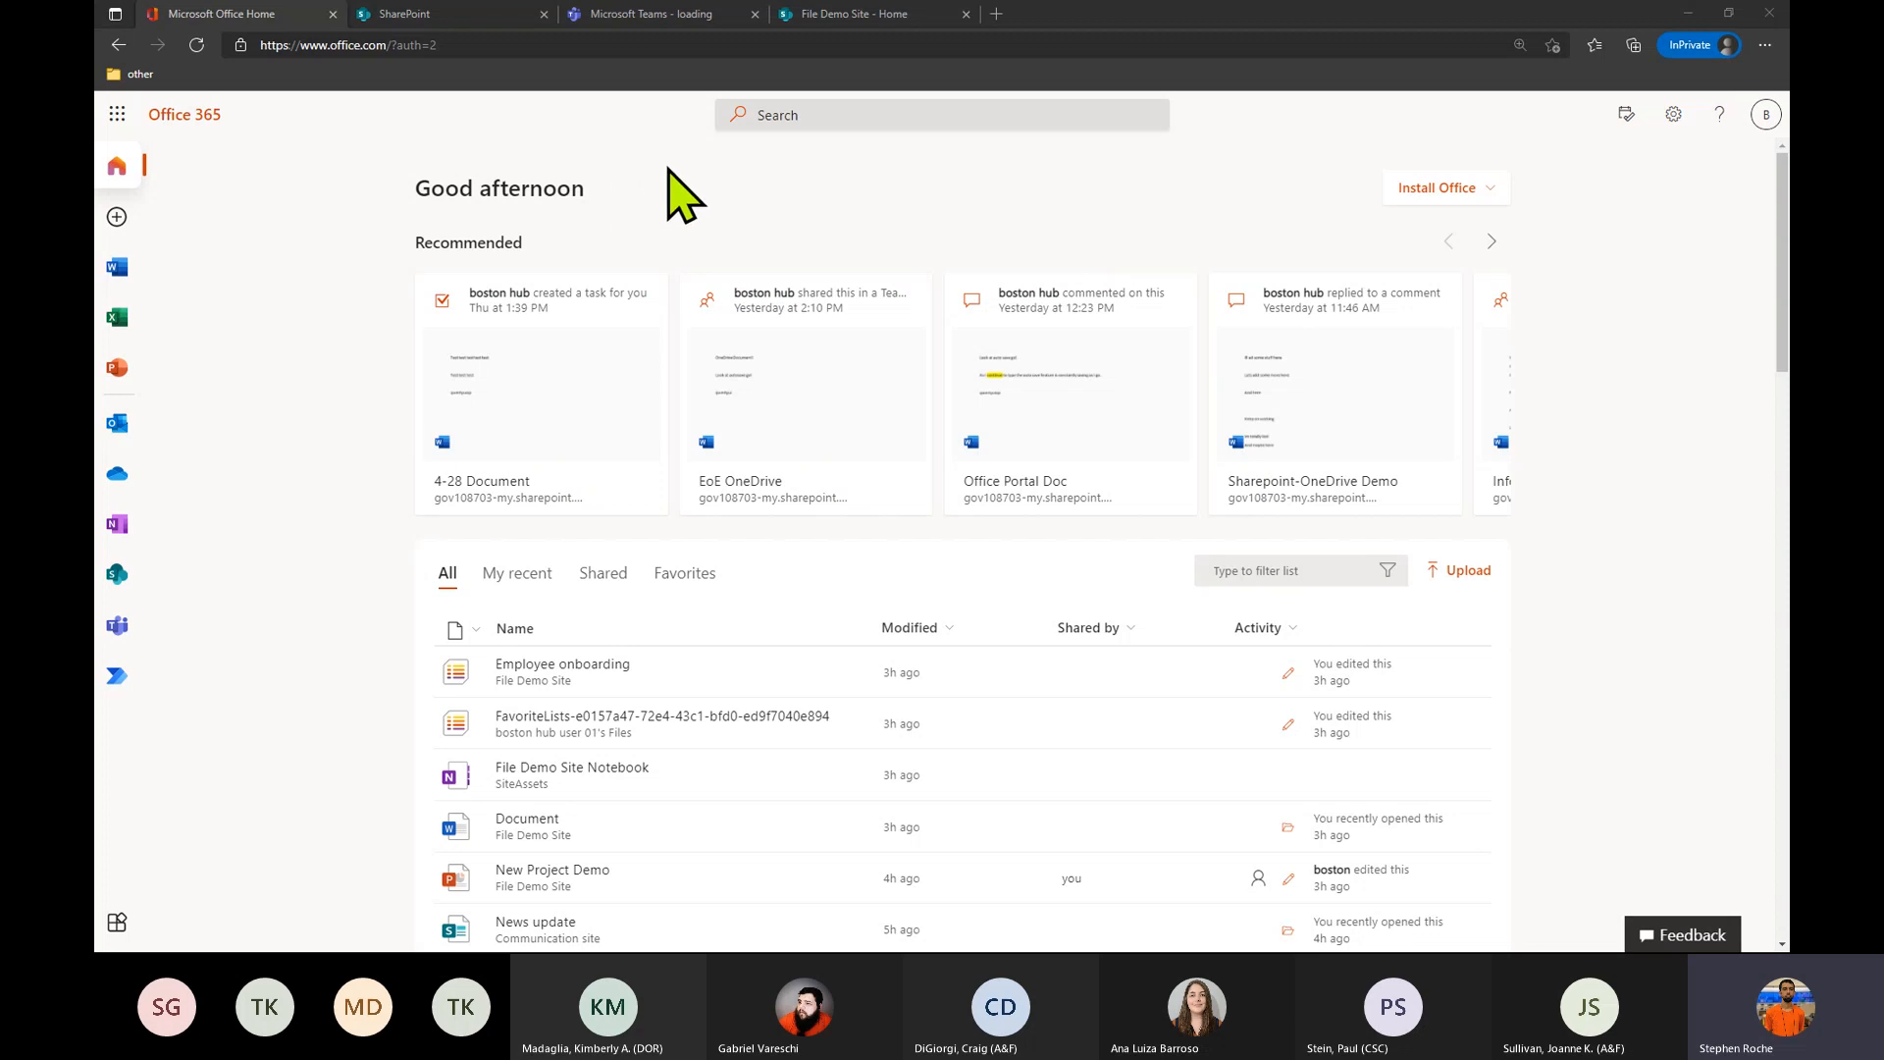
Switch to Microsoft Teams and open the Department Leads General channel's files in SharePoint.
click(685, 15)
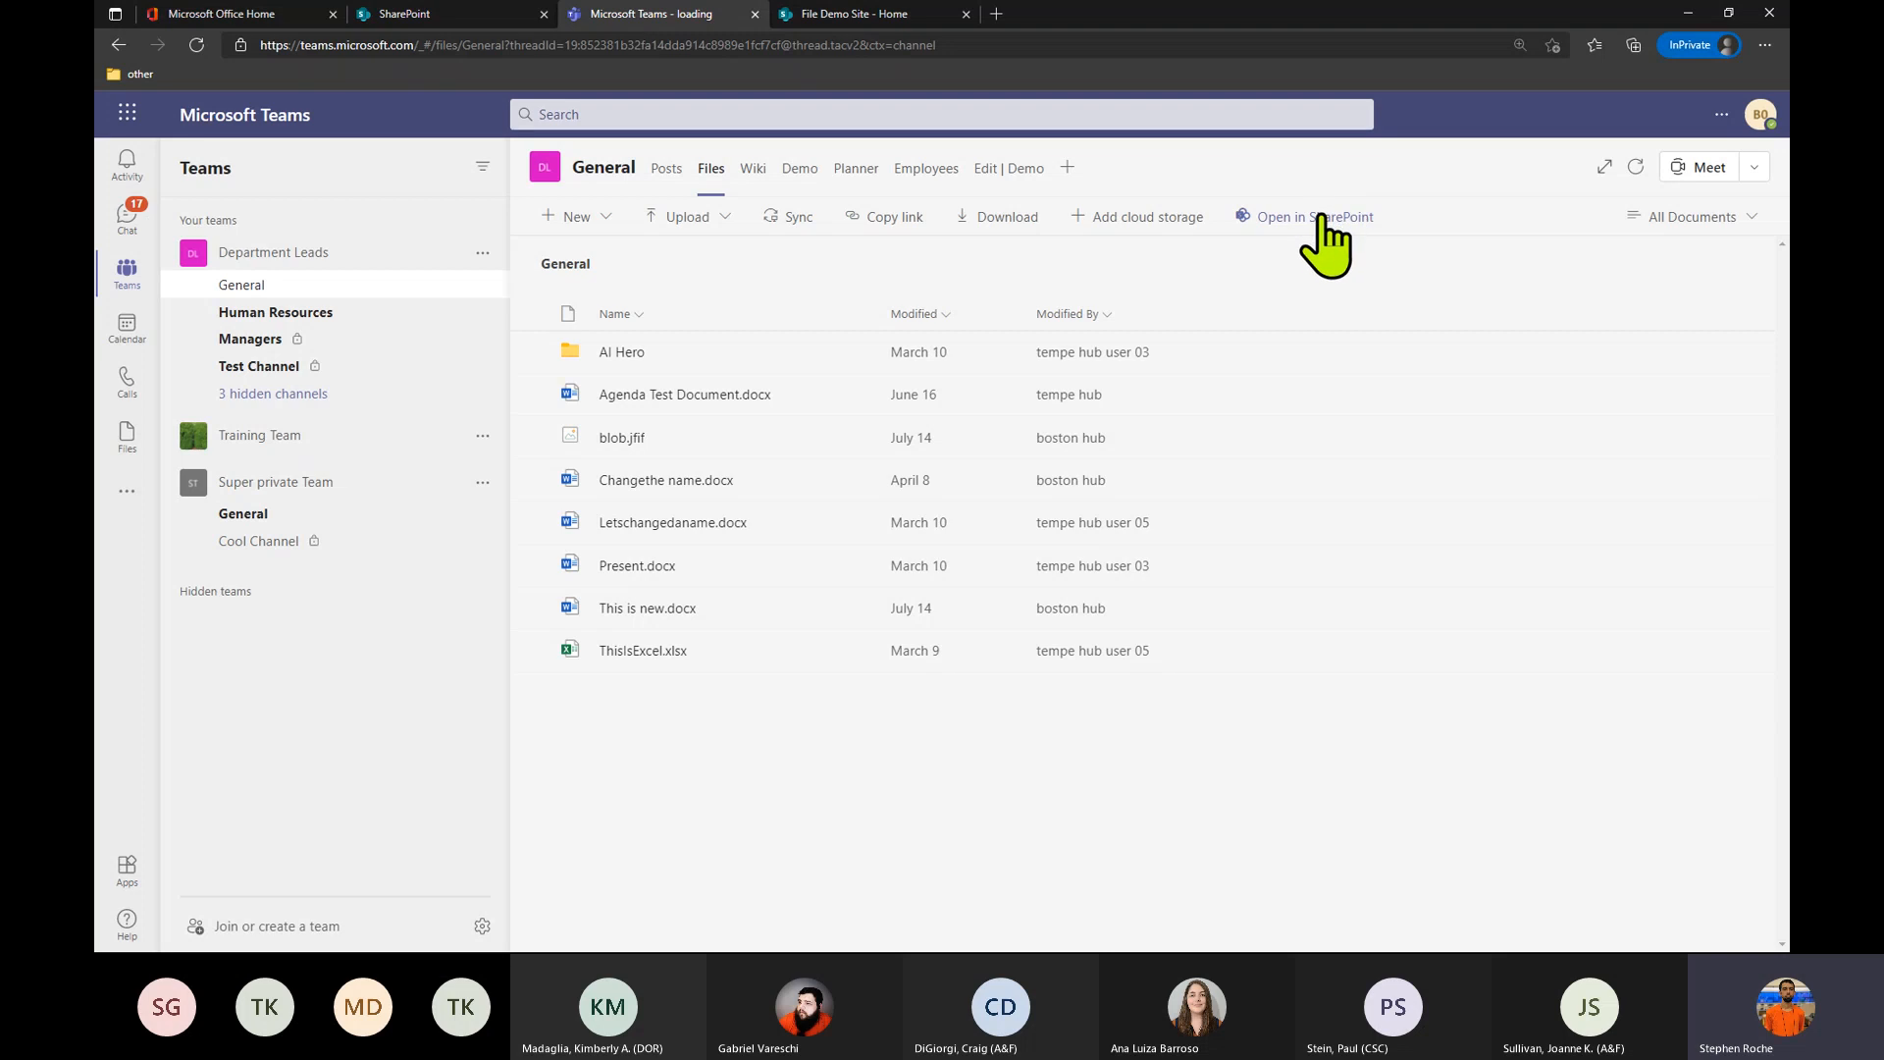
click(1322, 218)
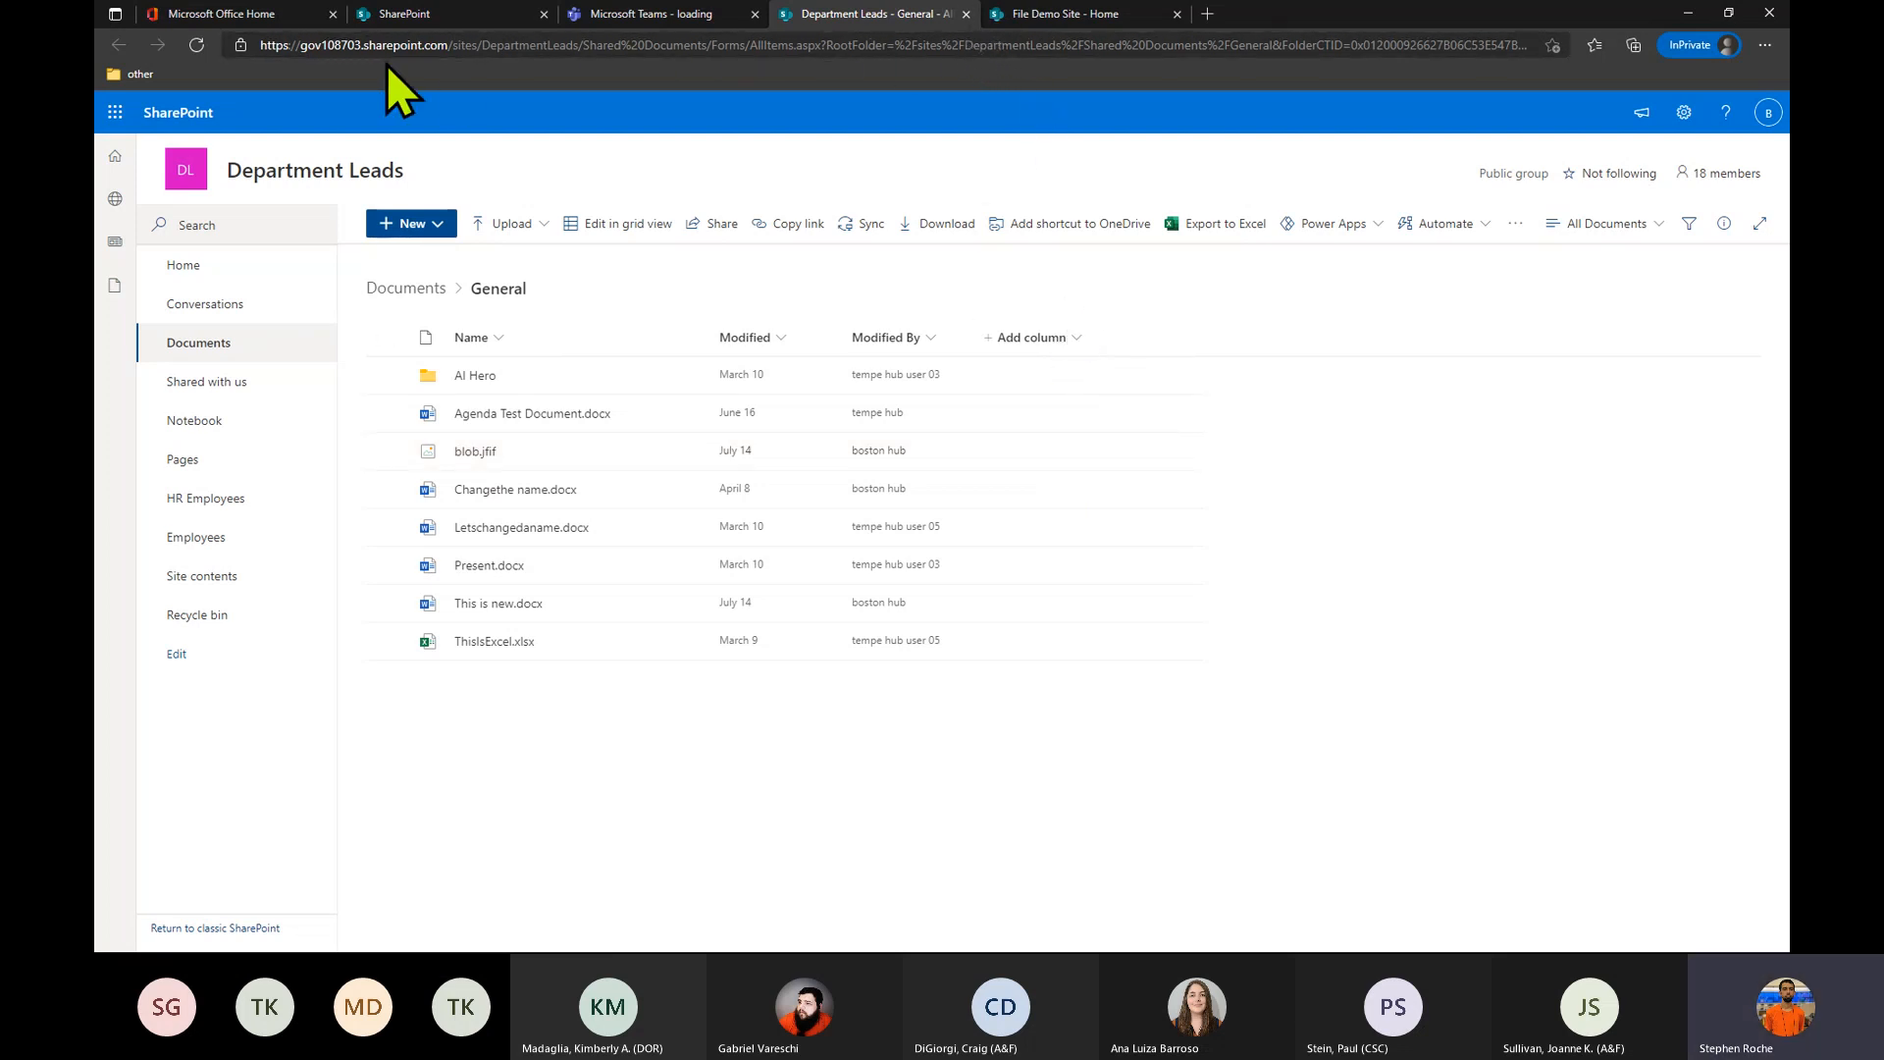
Return to the Office home page, switch to the SharePoint start page and open the followed Communication site.
click(286, 15)
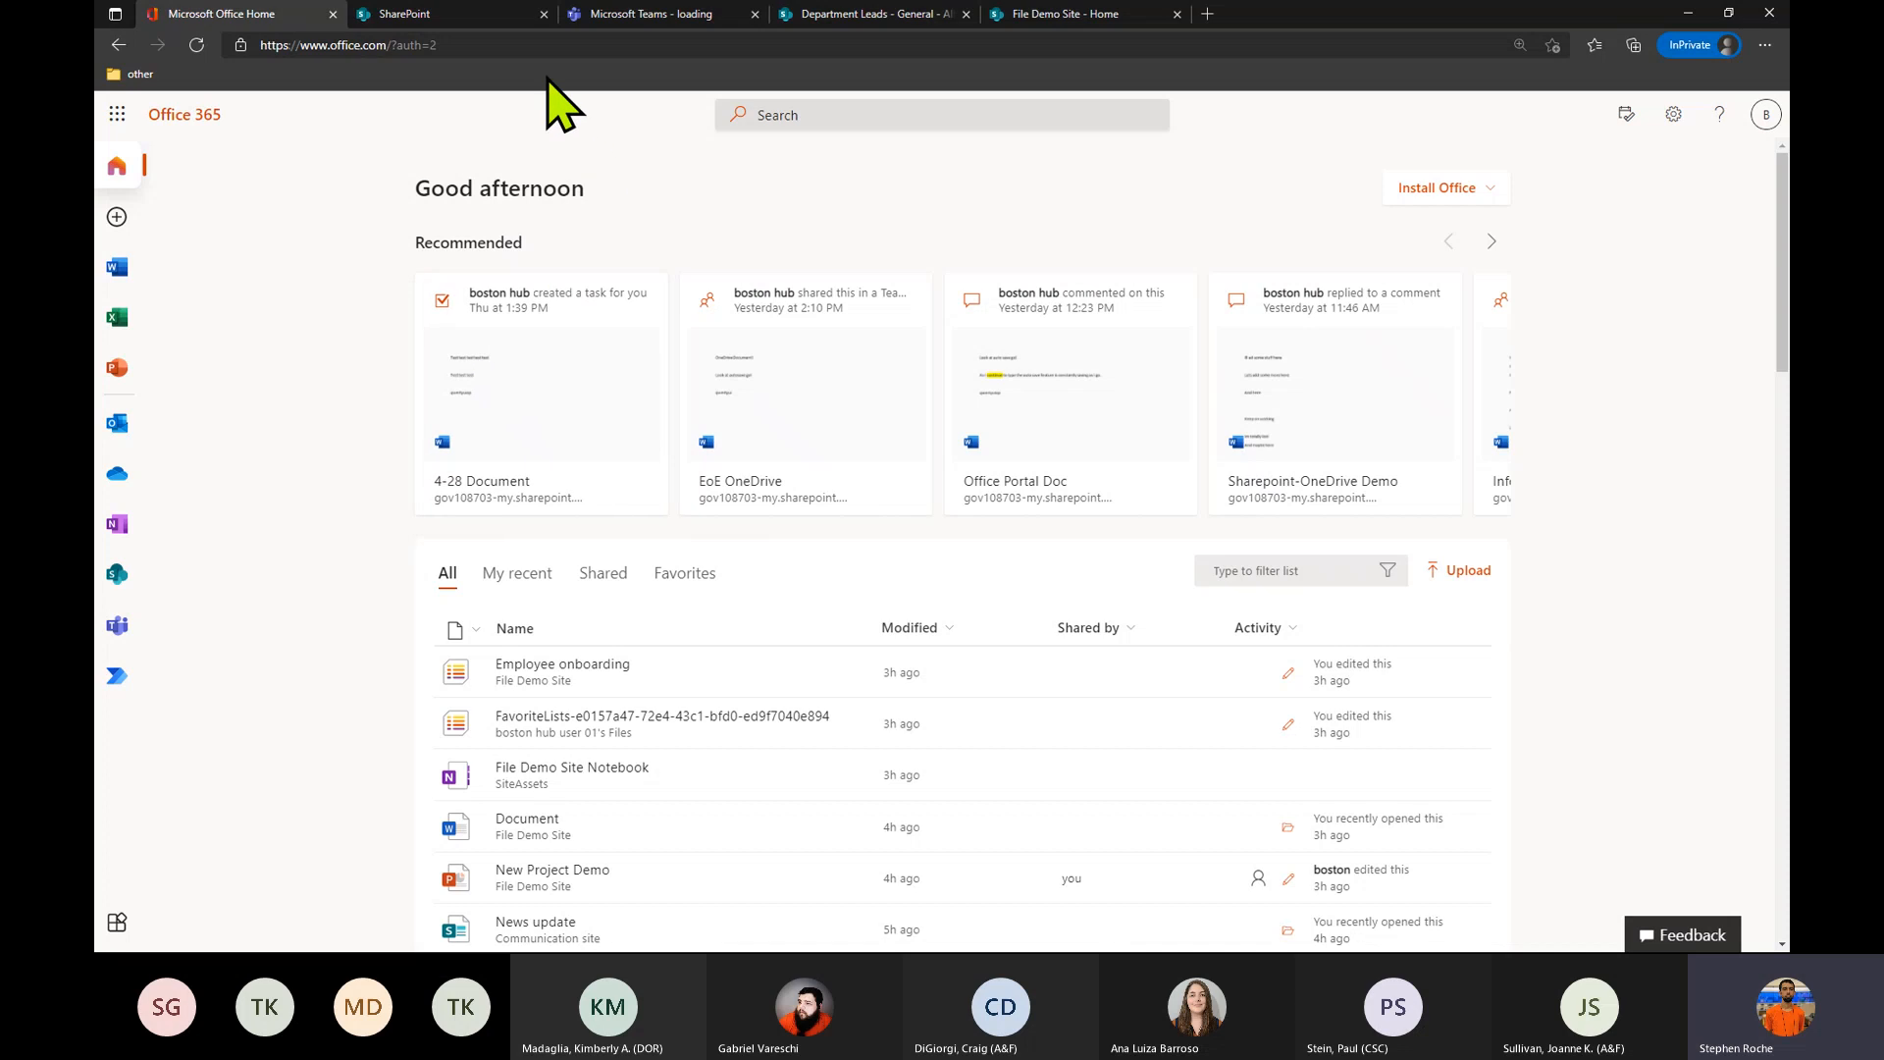
click(510, 15)
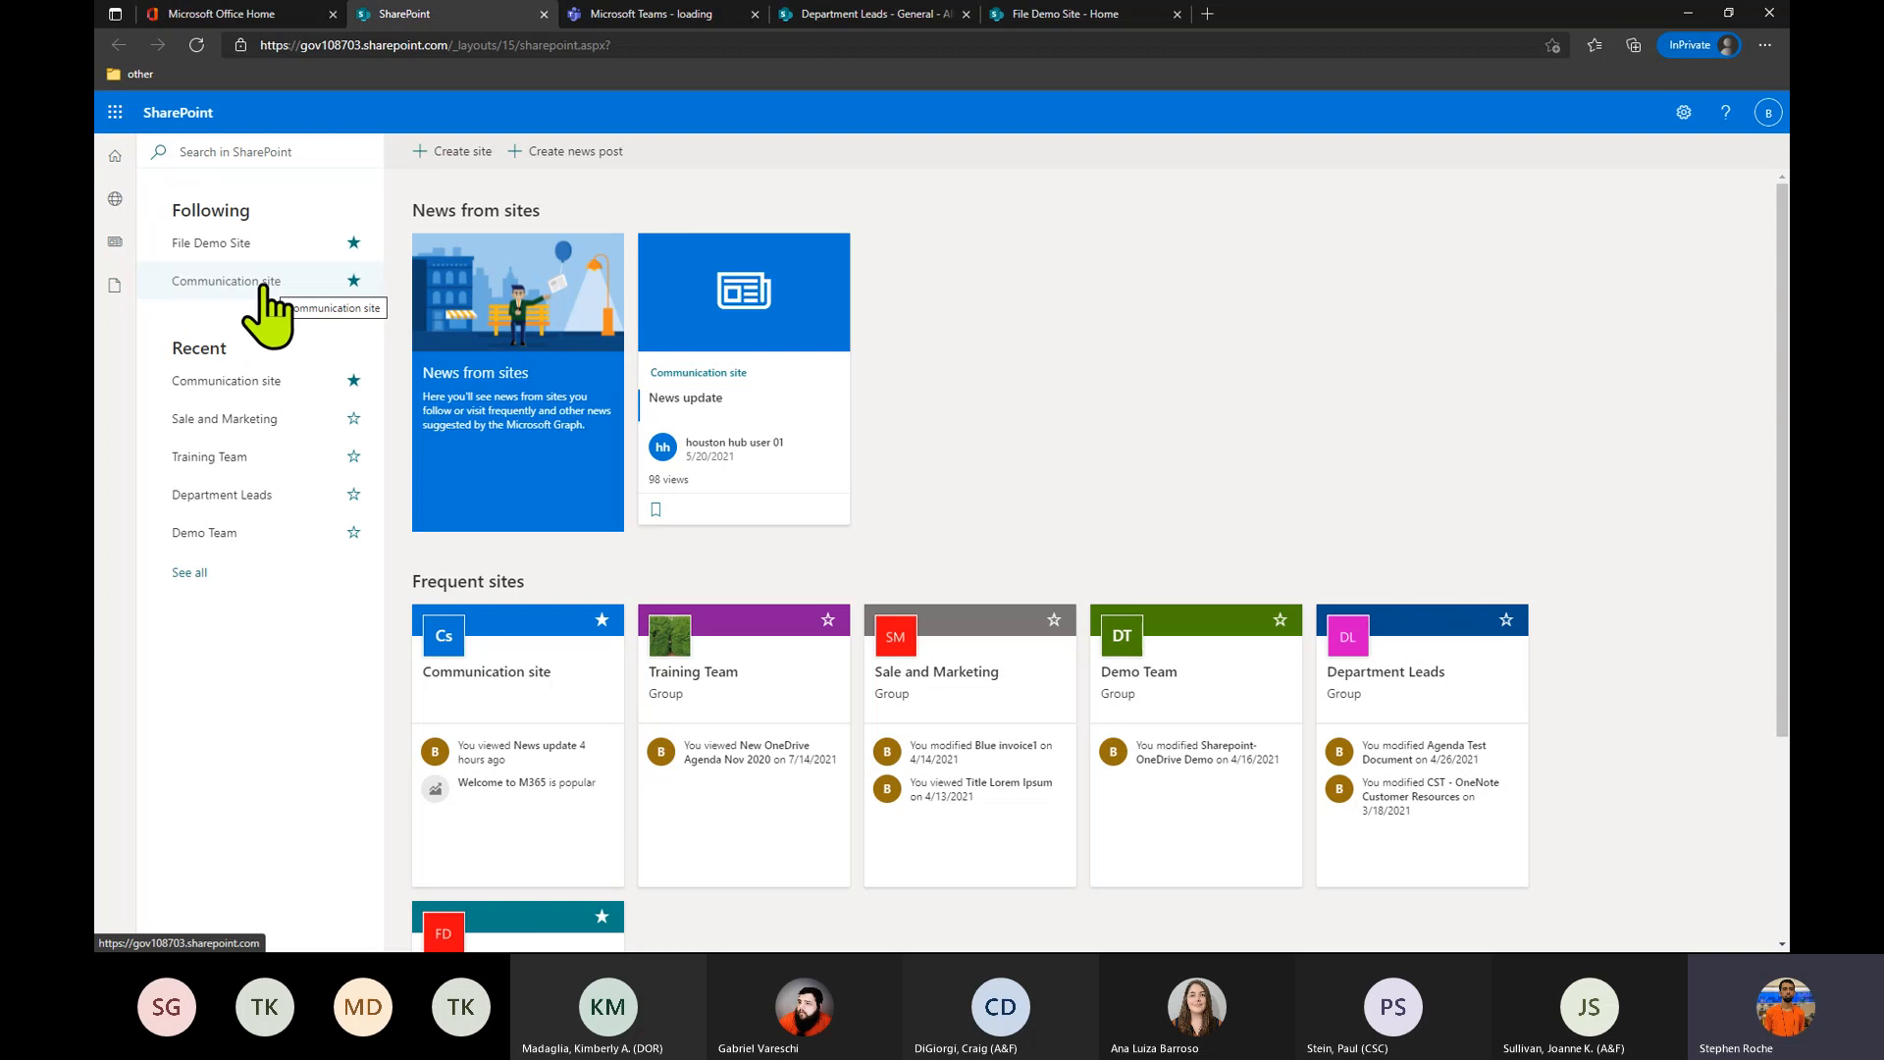
click(262, 283)
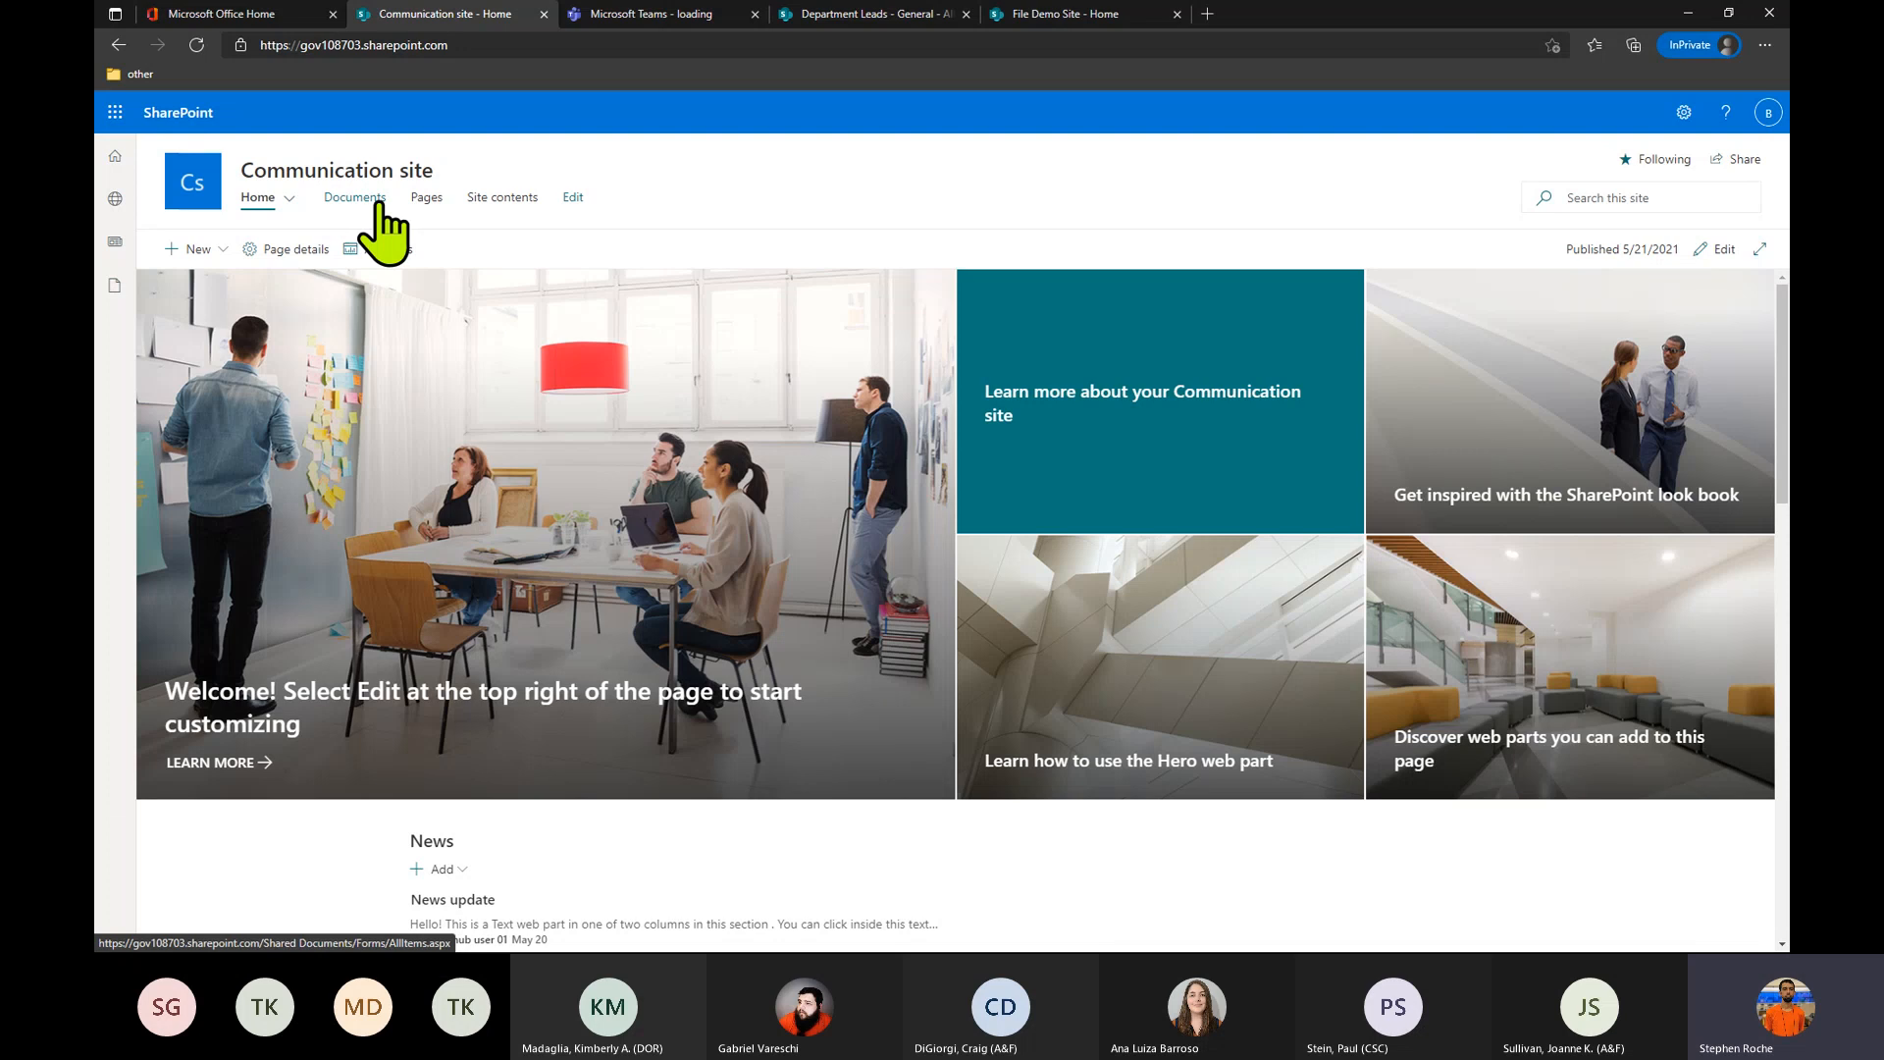
Check which new items the Communication site offers and open its News update post.
click(222, 254)
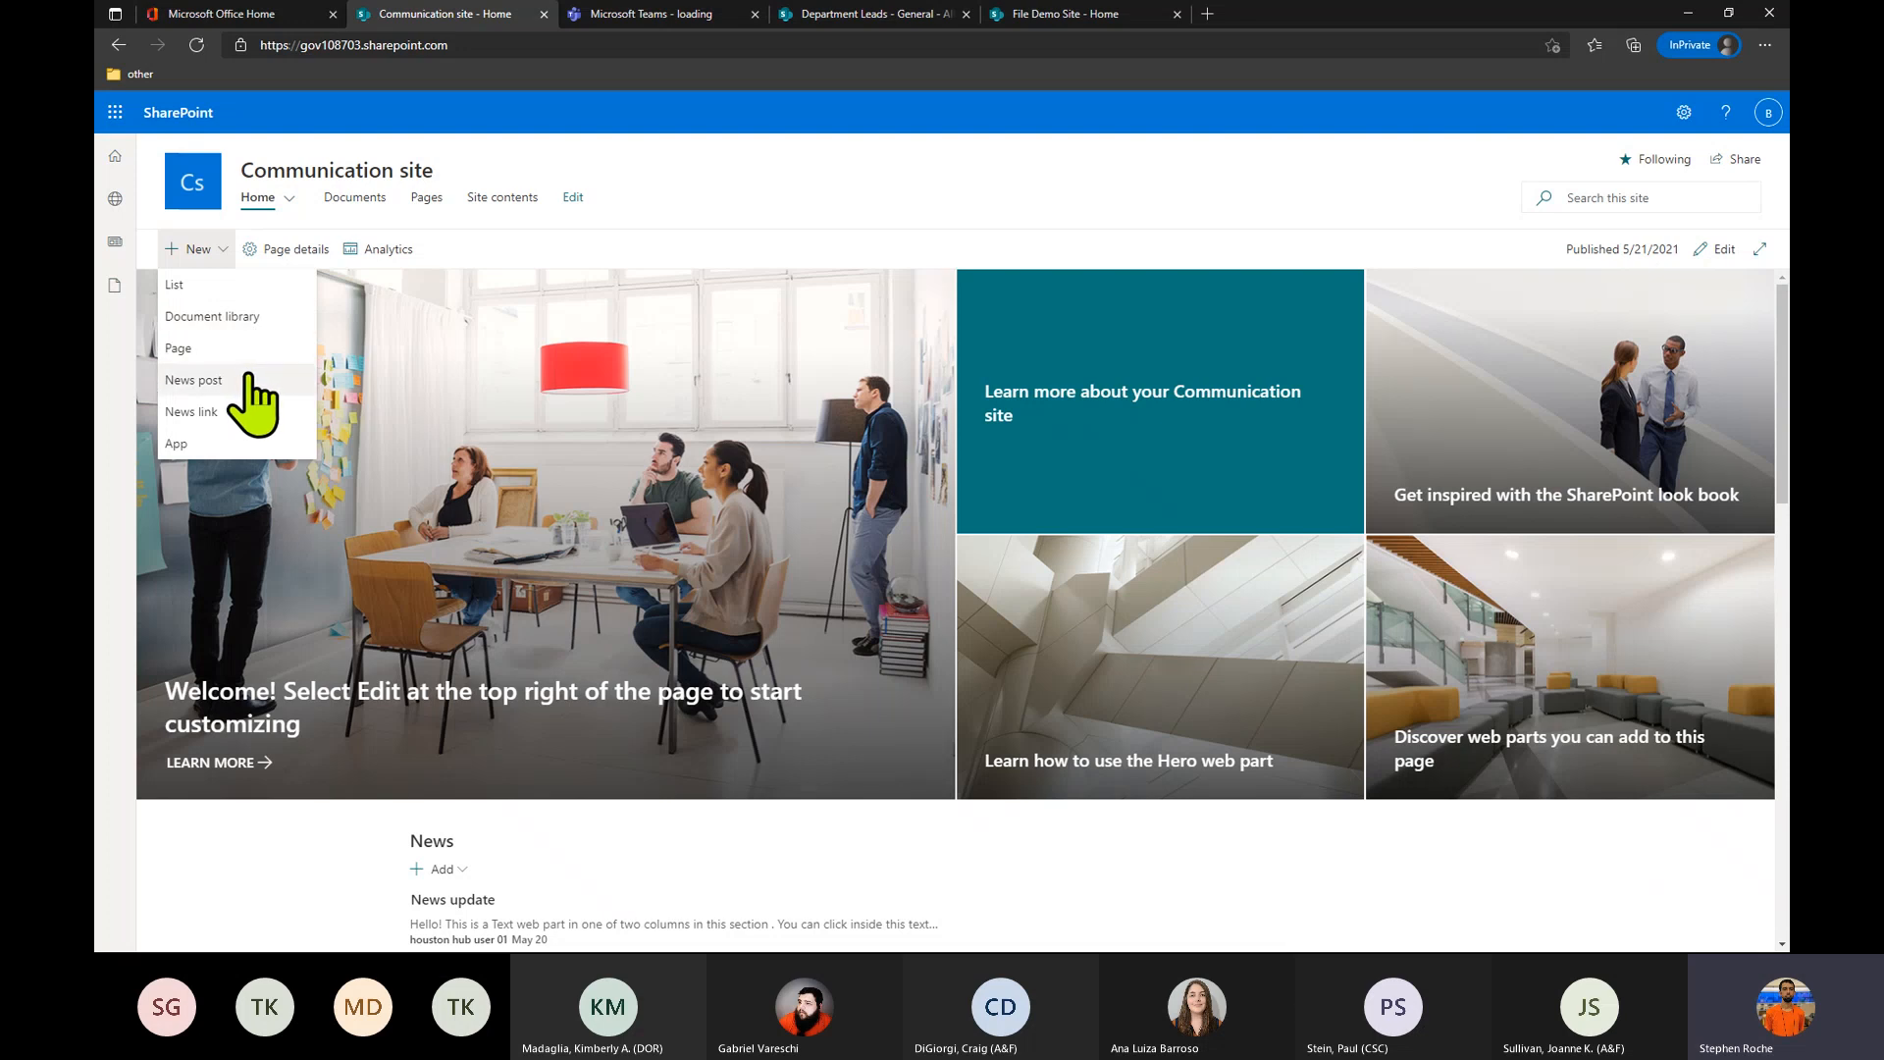
click(785, 888)
scroll(778, 883, down, 1)
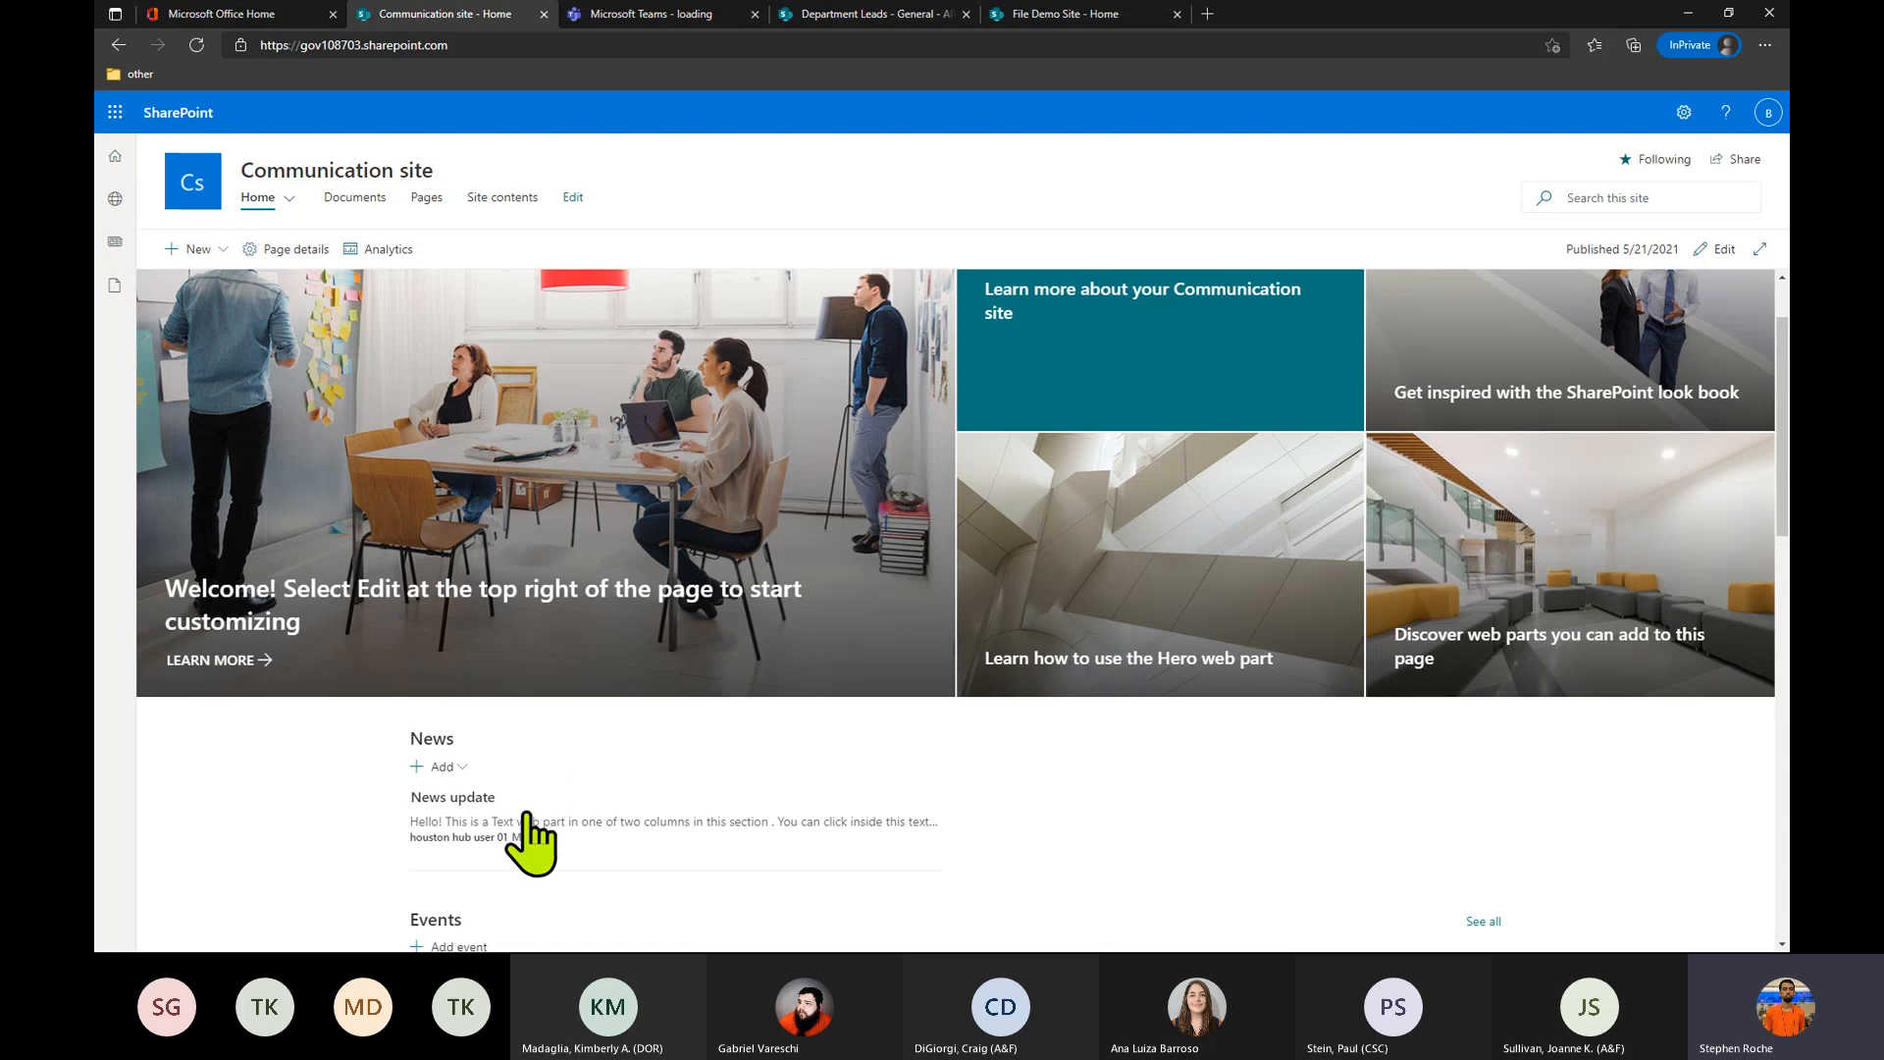
click(475, 799)
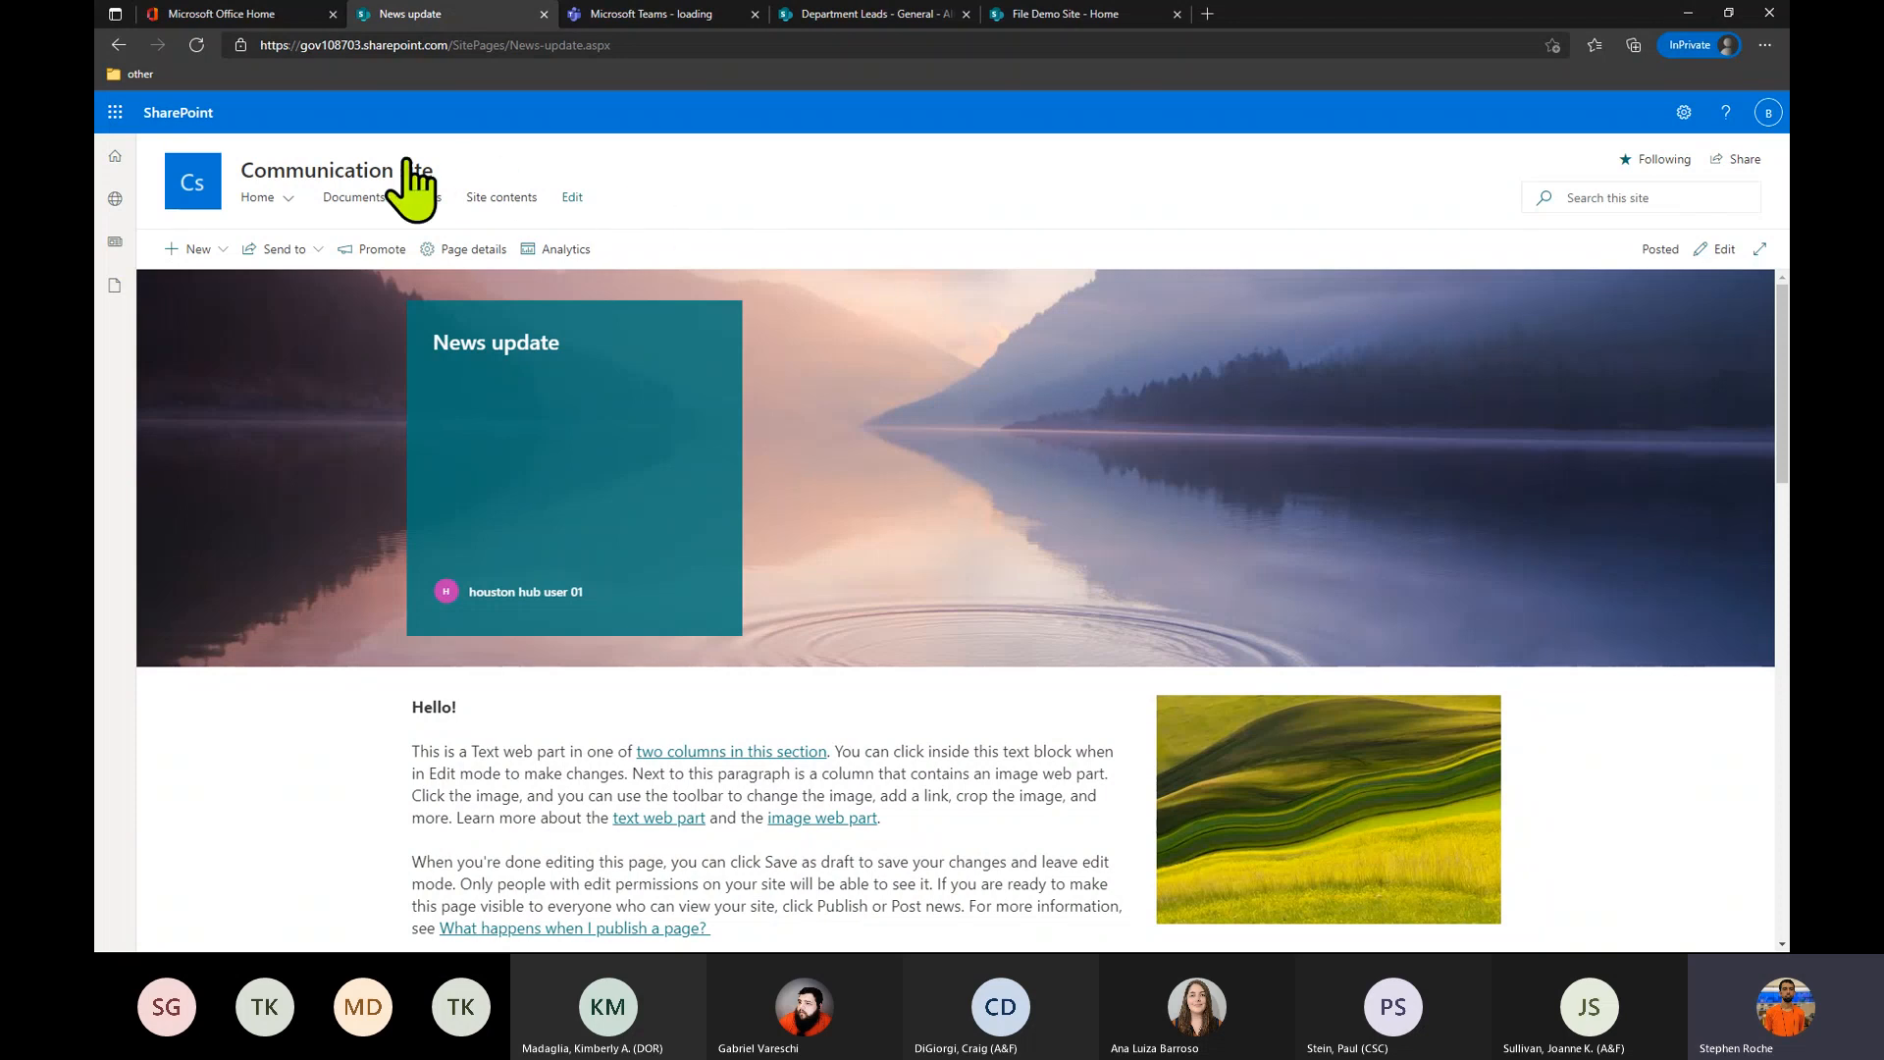
Return to the SharePoint start page, switch to the File Demo Site and review its home page.
click(193, 111)
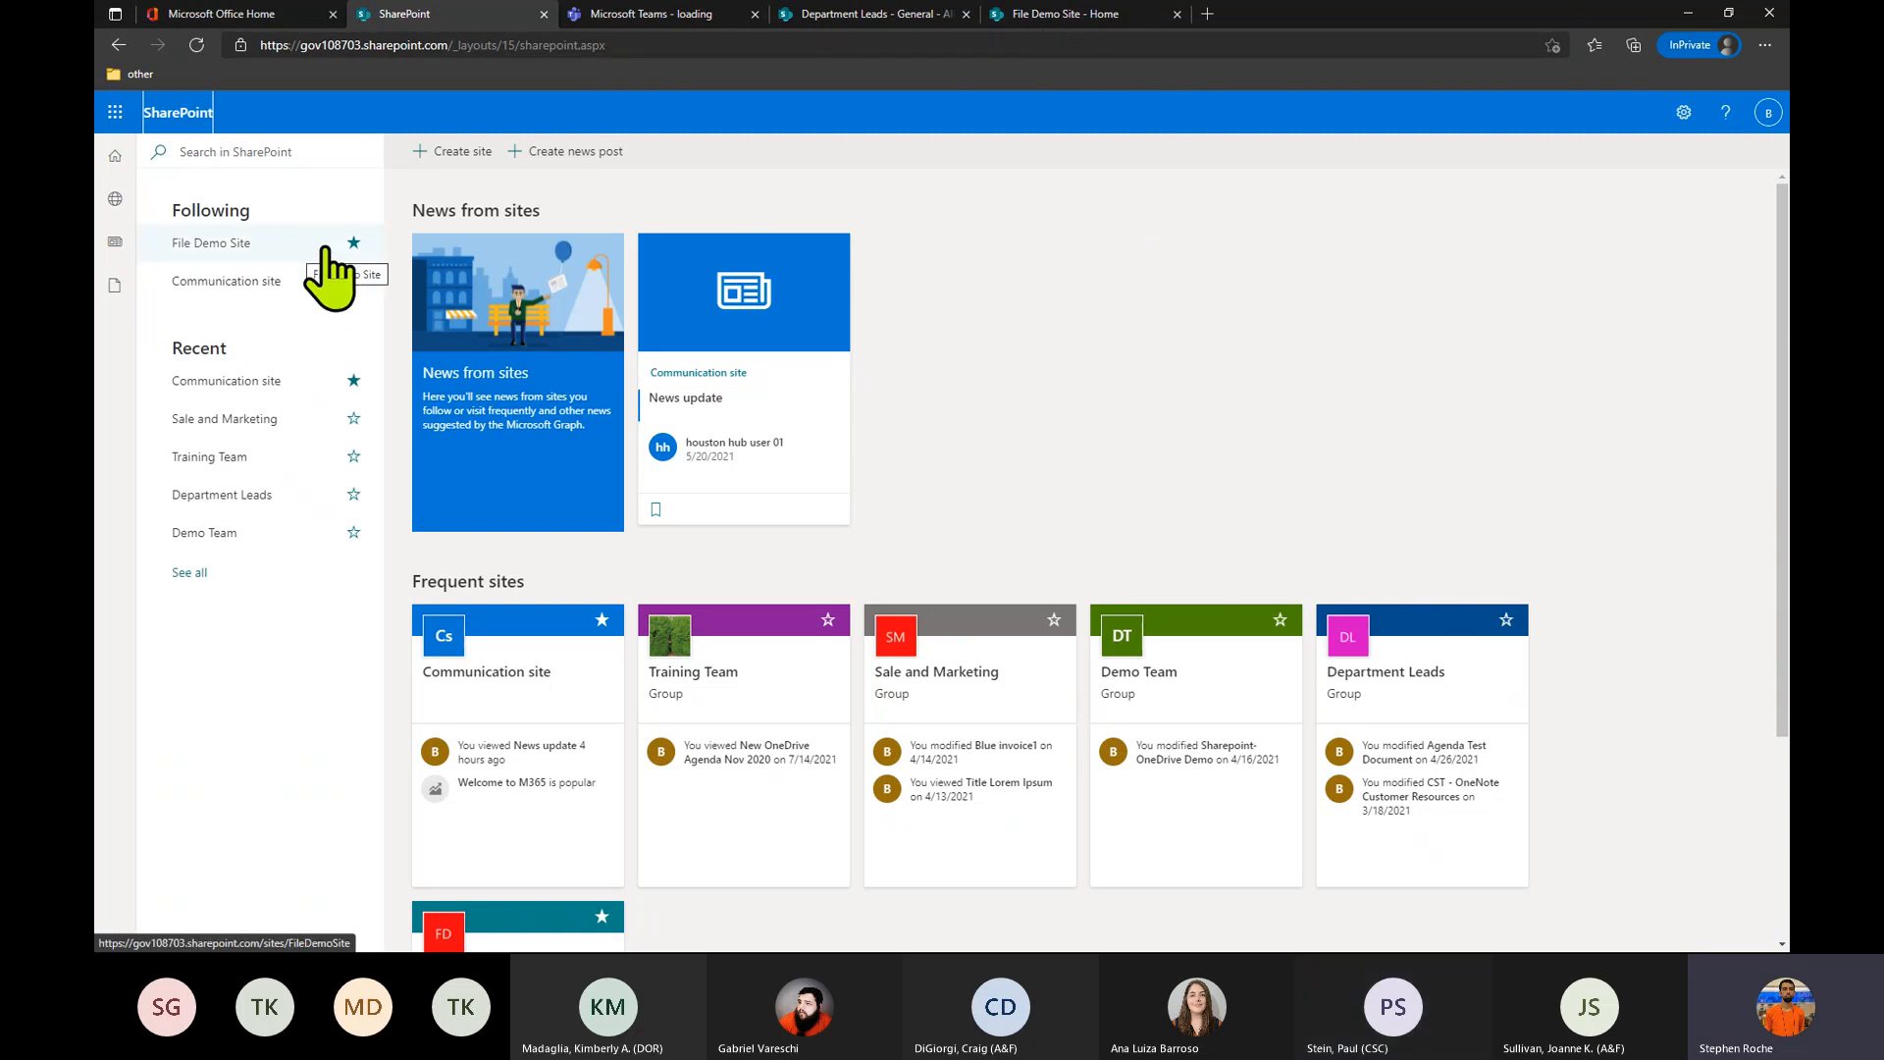
click(1066, 13)
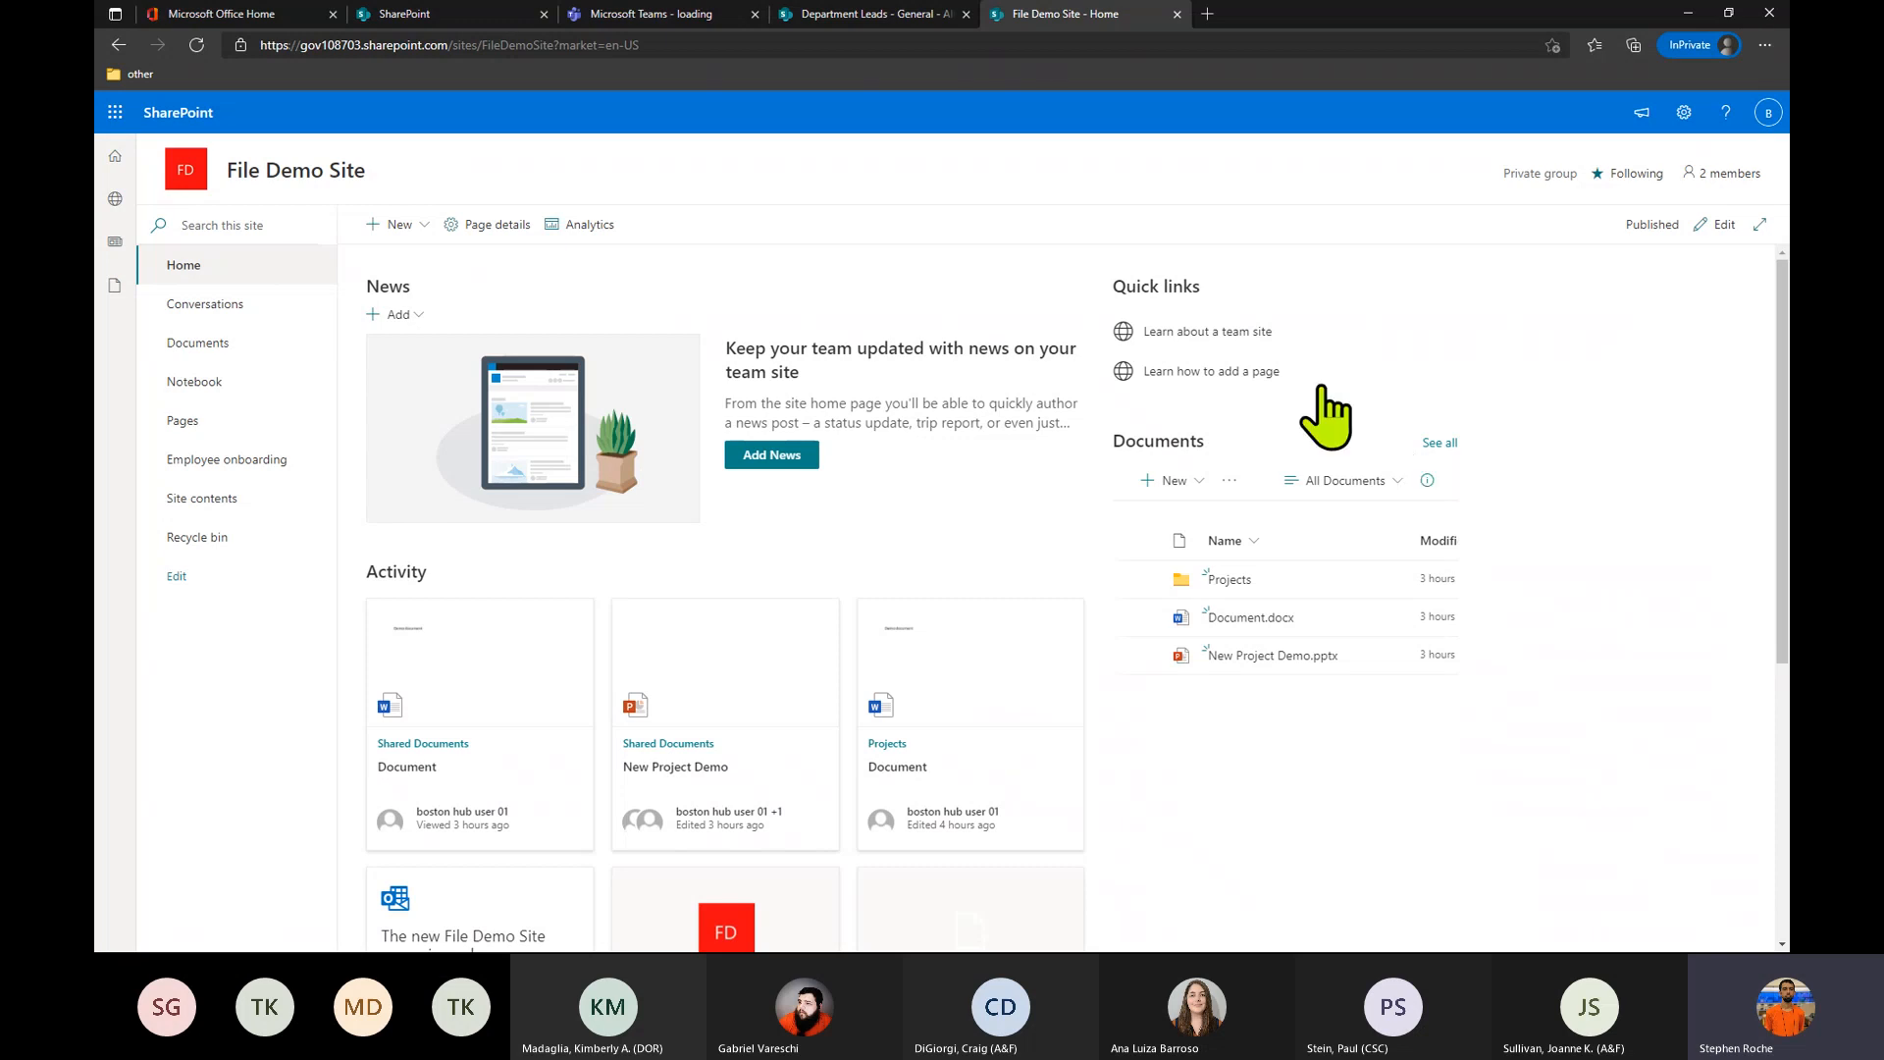
scroll(1080, 598, down, 1)
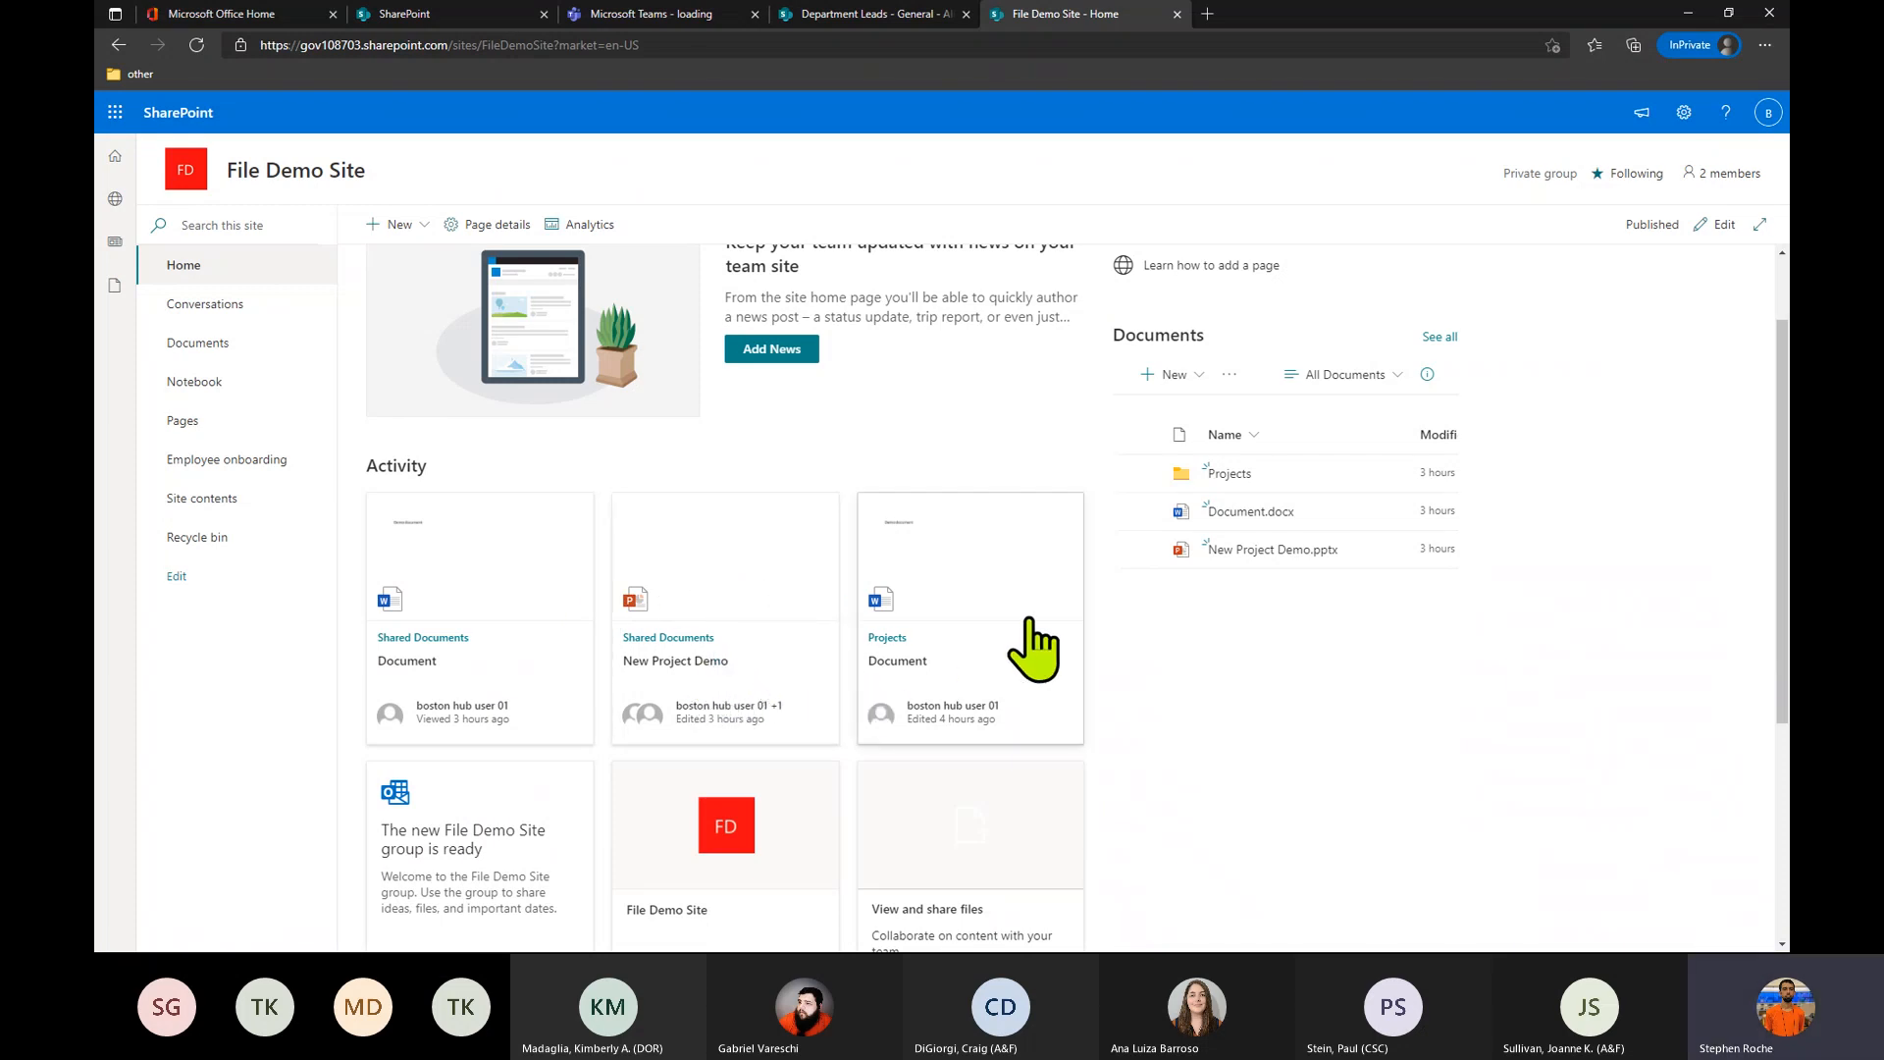
scroll(1080, 616, down, 1)
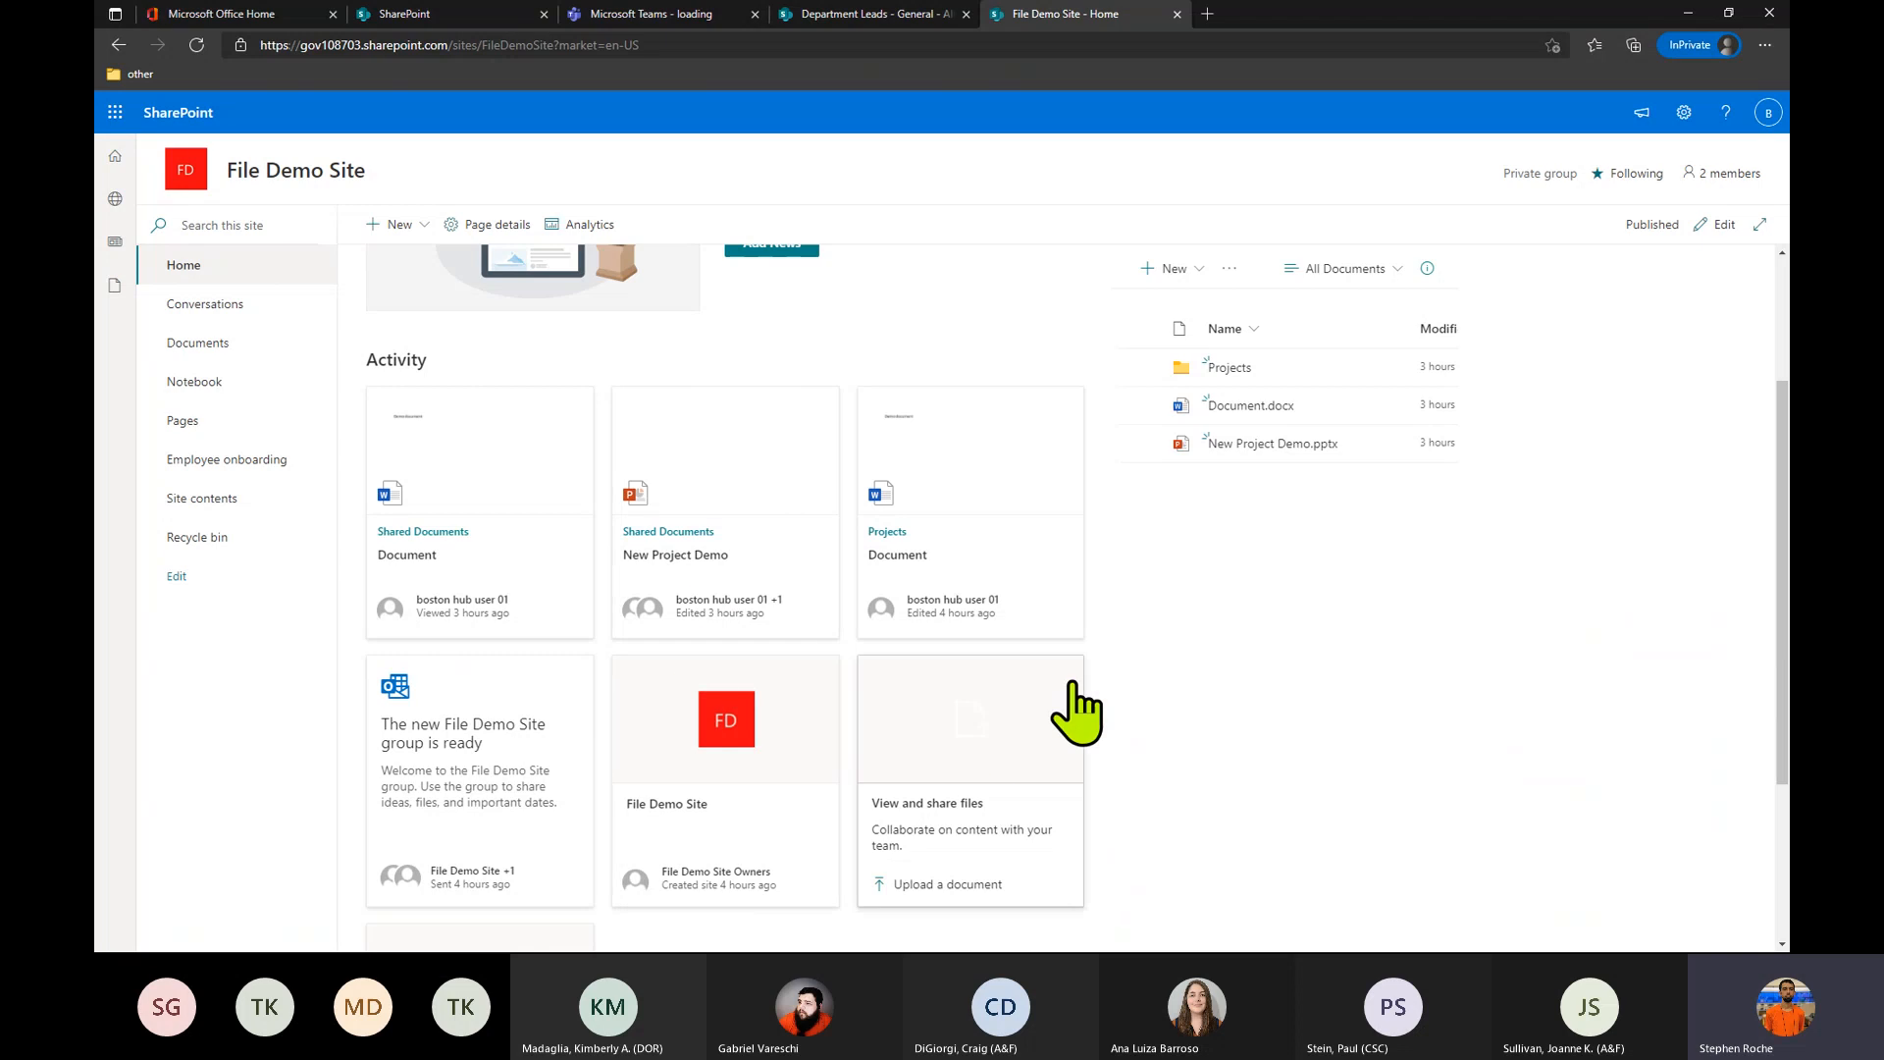
scroll(1026, 609, up, 2)
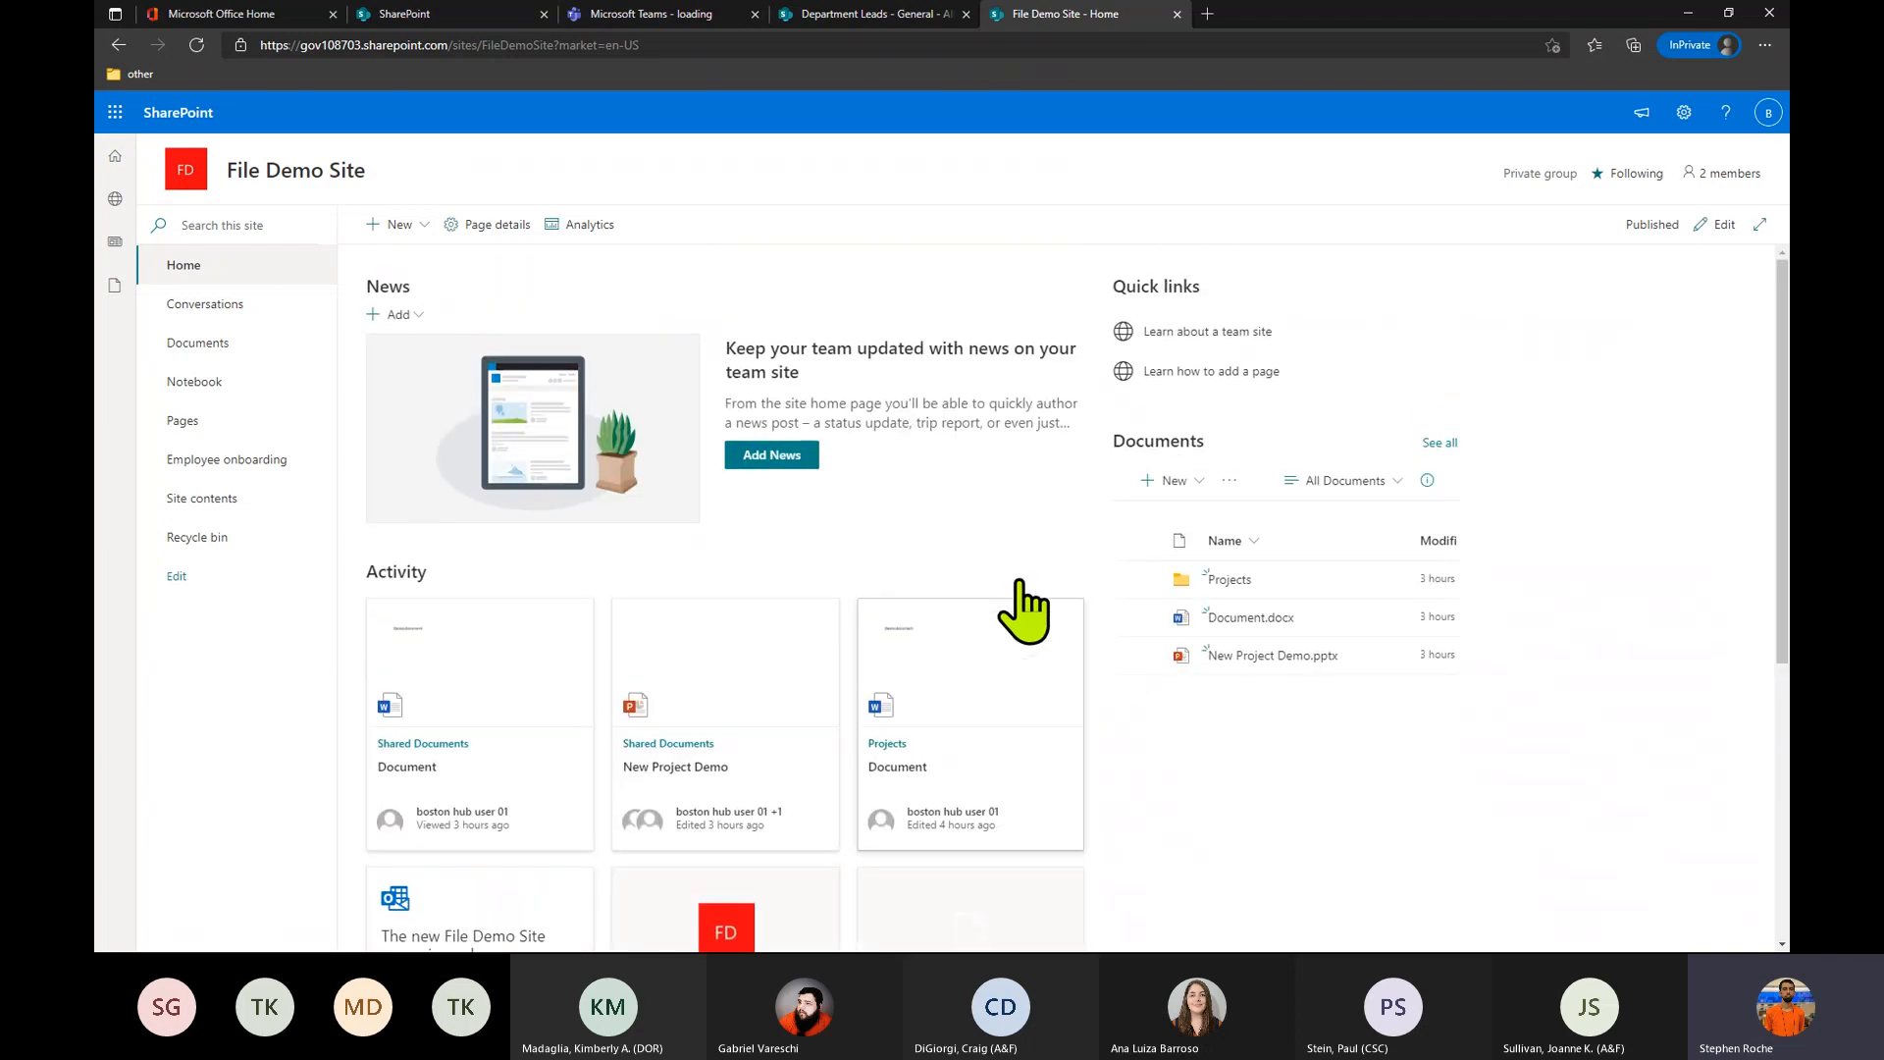
View the File Demo Site's group conversations in Outlook and return to the site's home page.
click(227, 312)
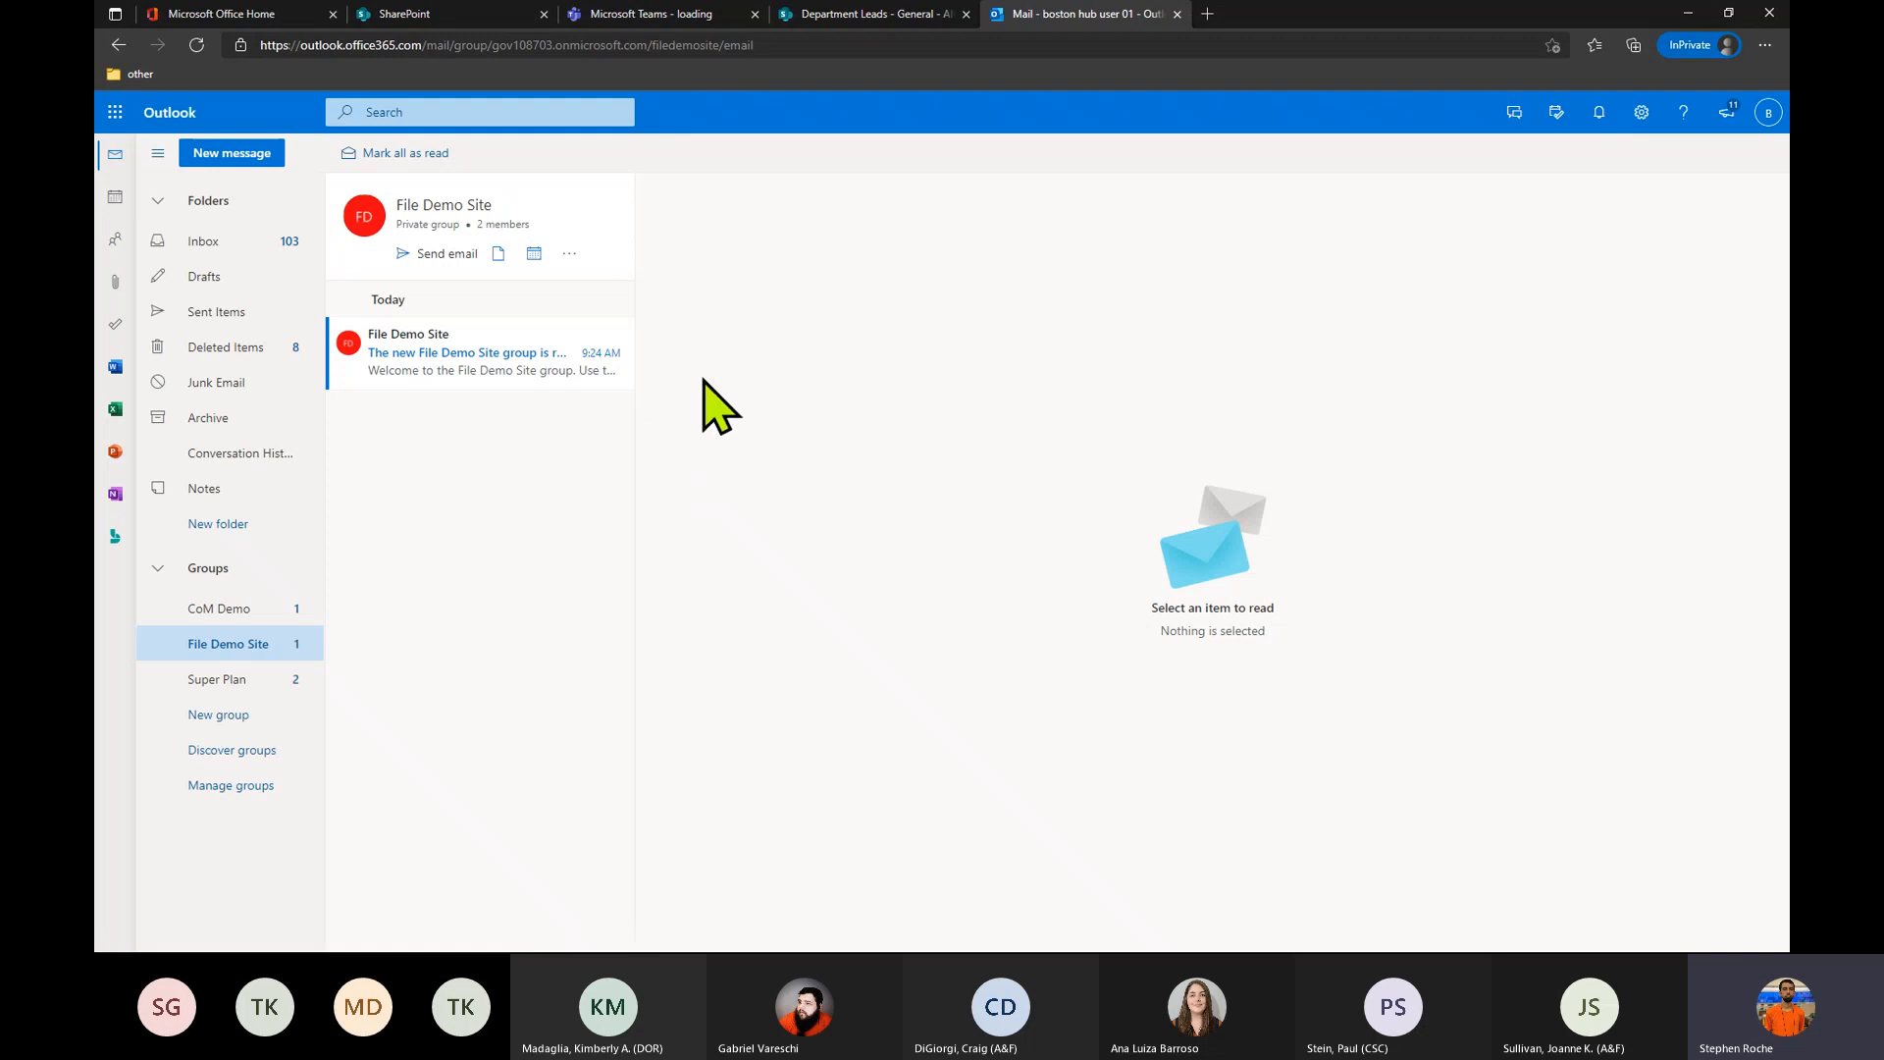
click(122, 47)
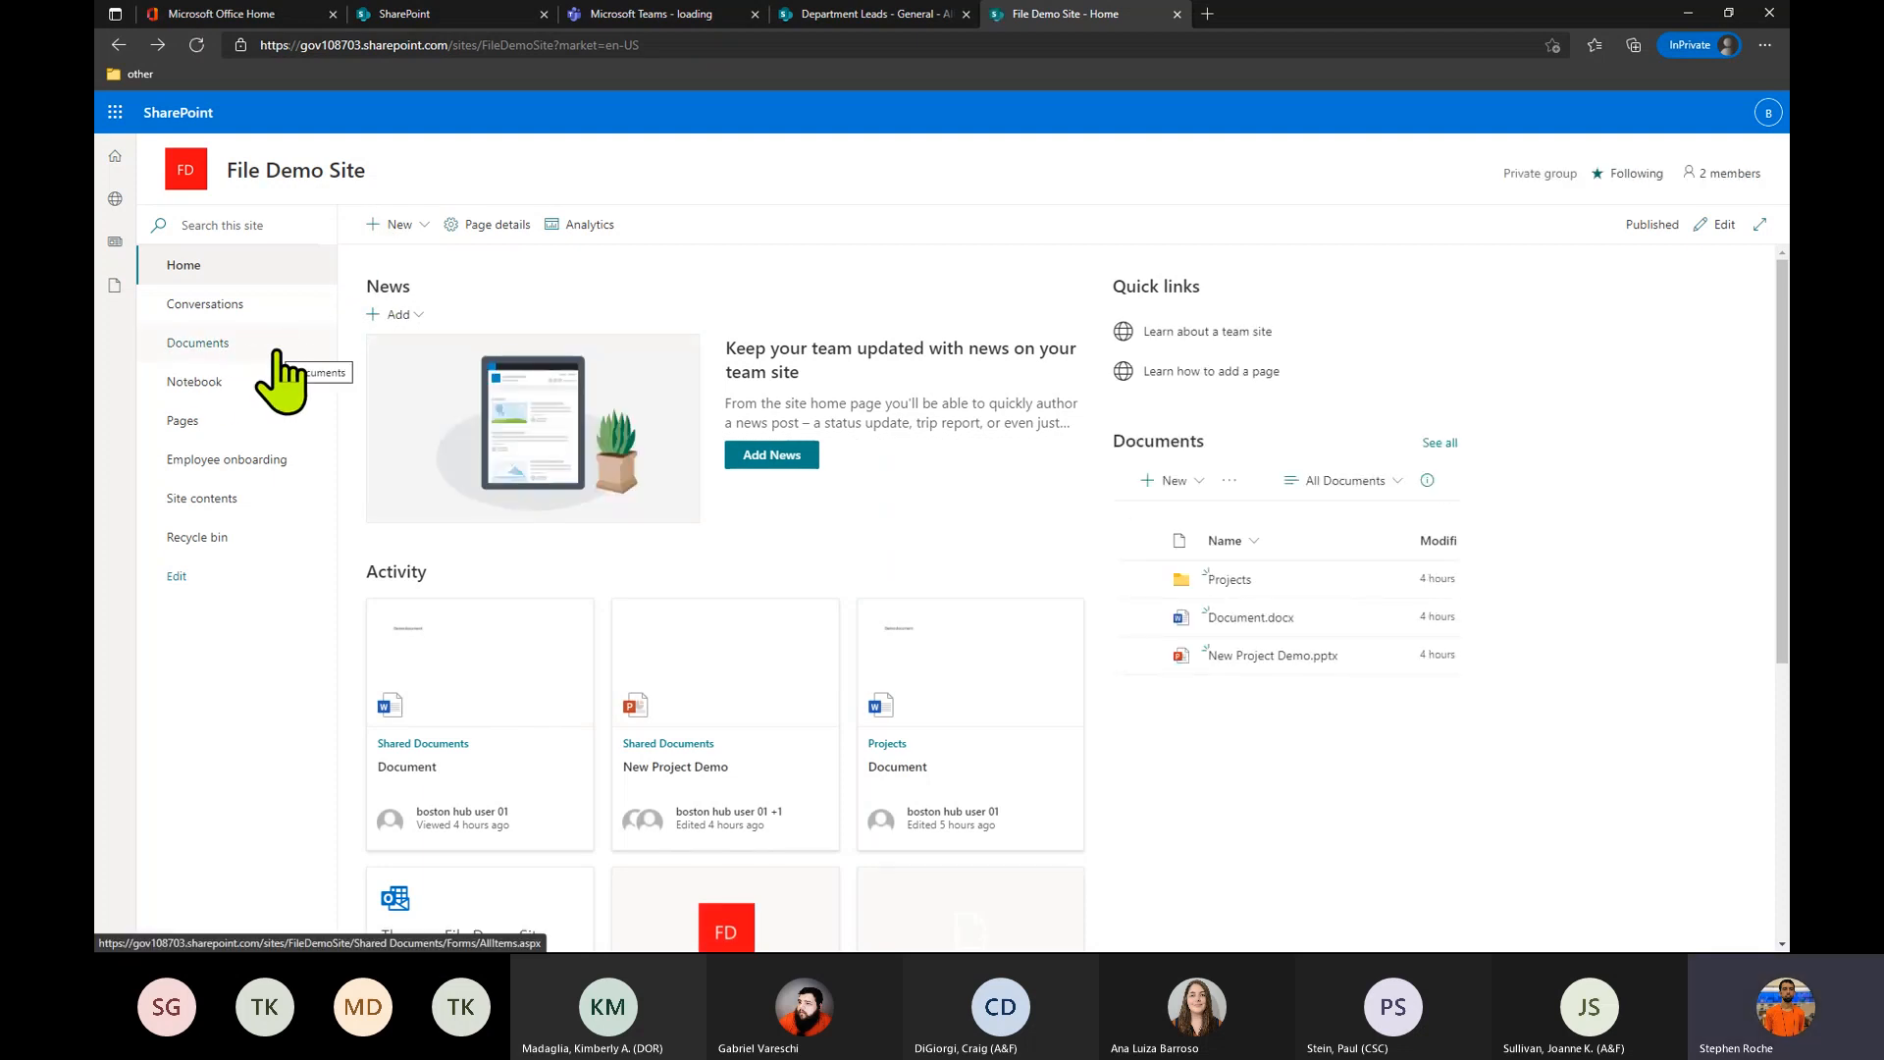
Create a new Excel workbook in the File Demo Site's Documents library.
click(257, 350)
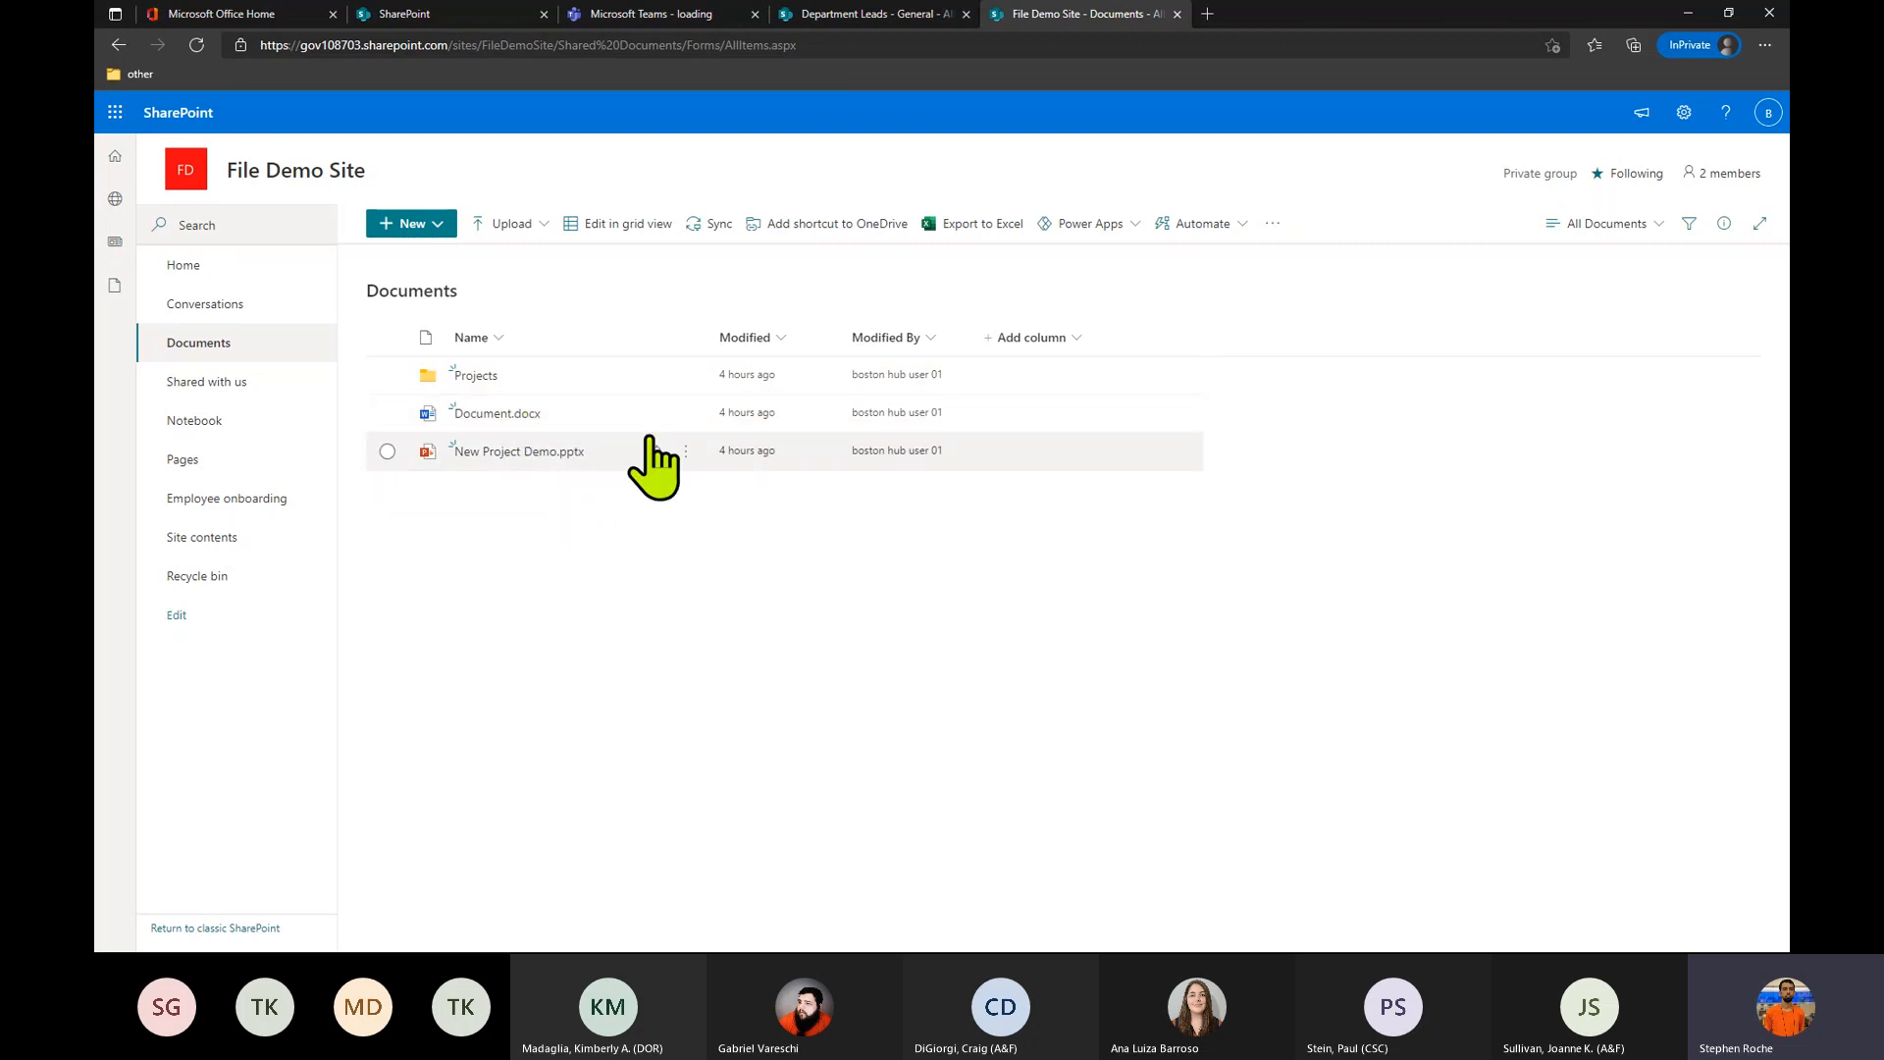
click(440, 230)
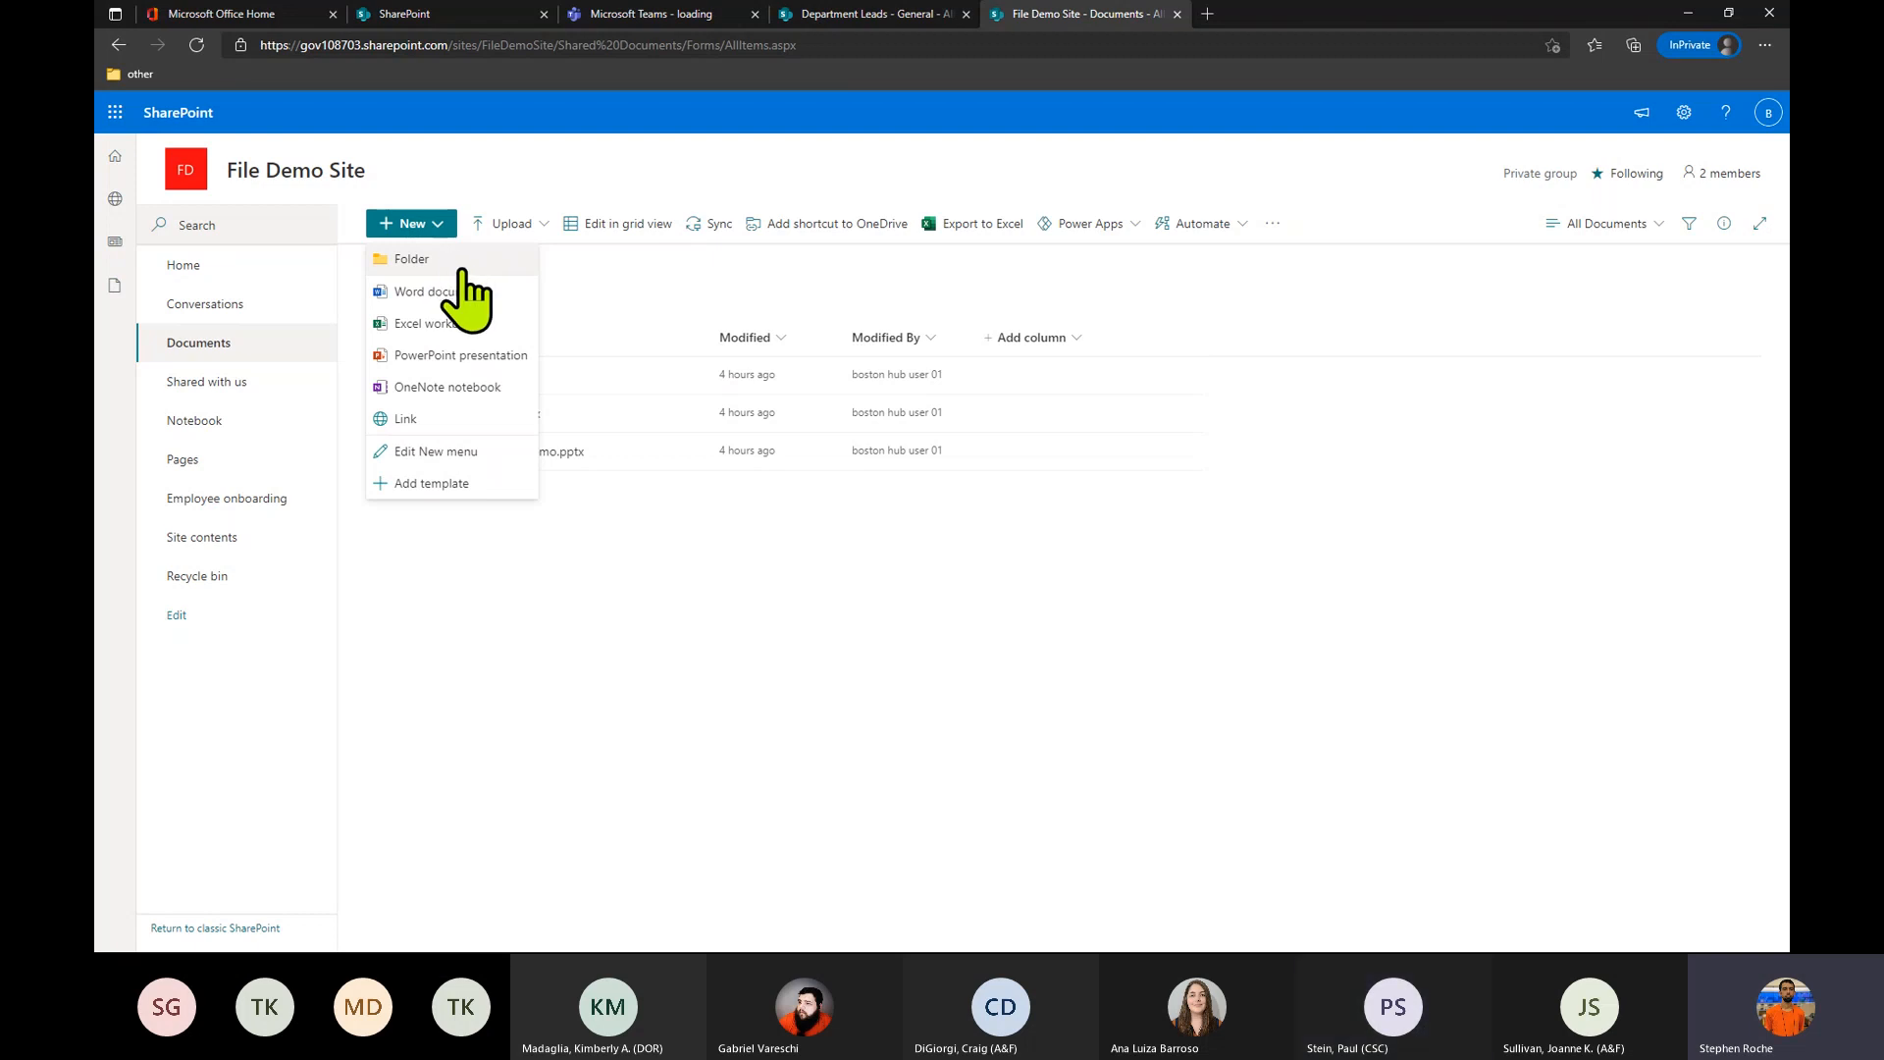
click(469, 359)
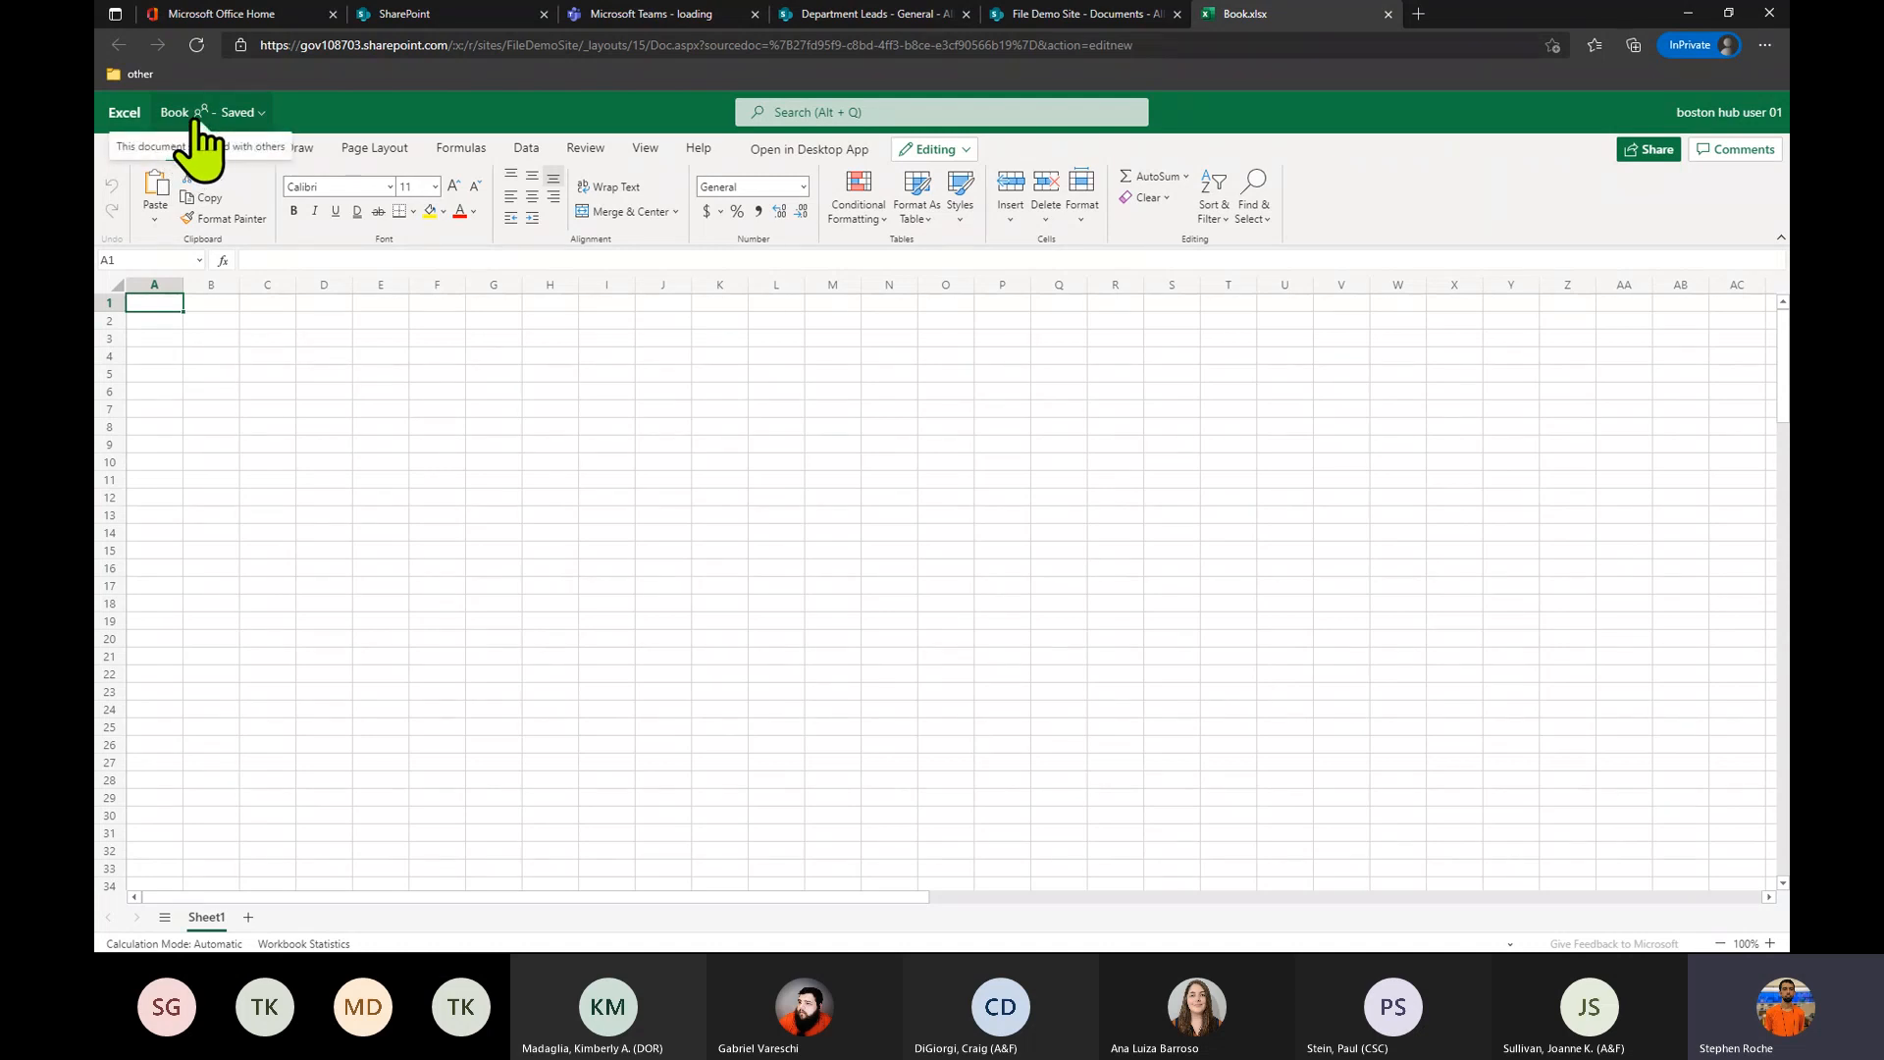
Rename the new workbook as Afternoon Demo and close it to return to the document library.
click(233, 114)
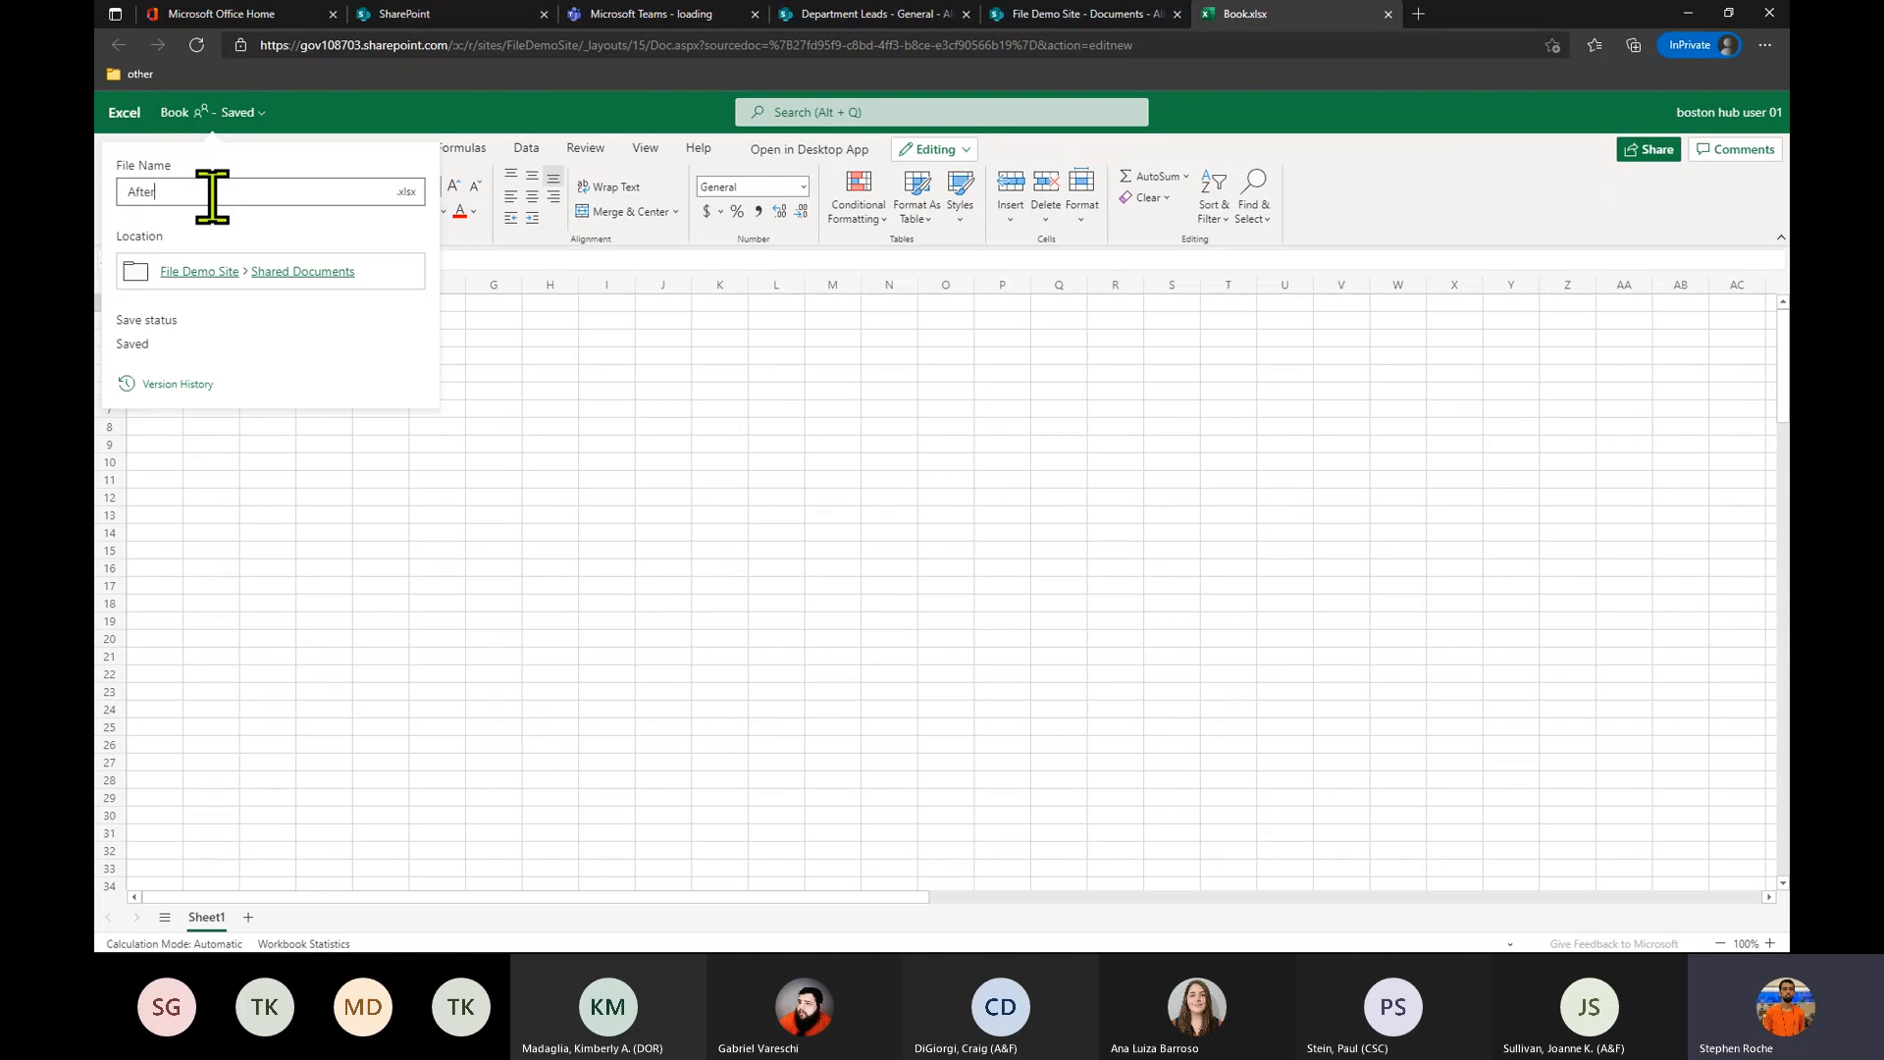
text(Afternoon Demo)
click(713, 435)
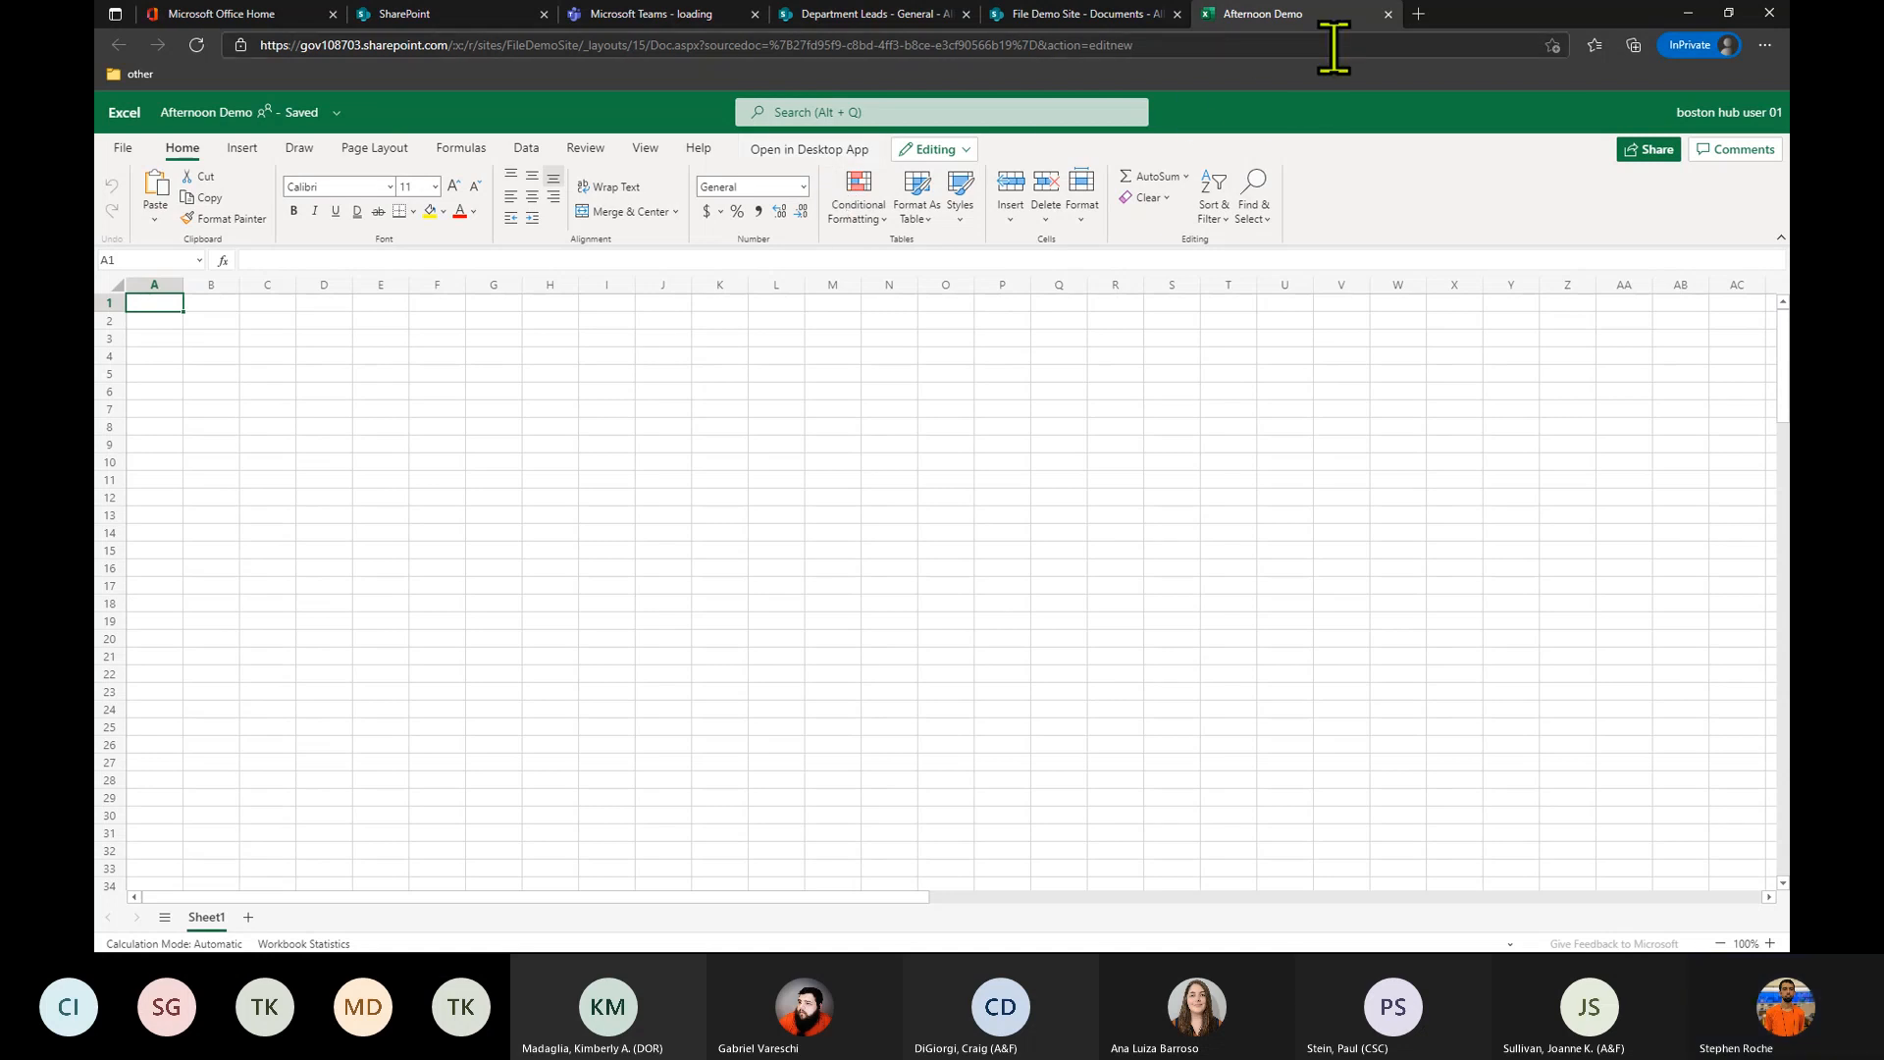
click(1387, 14)
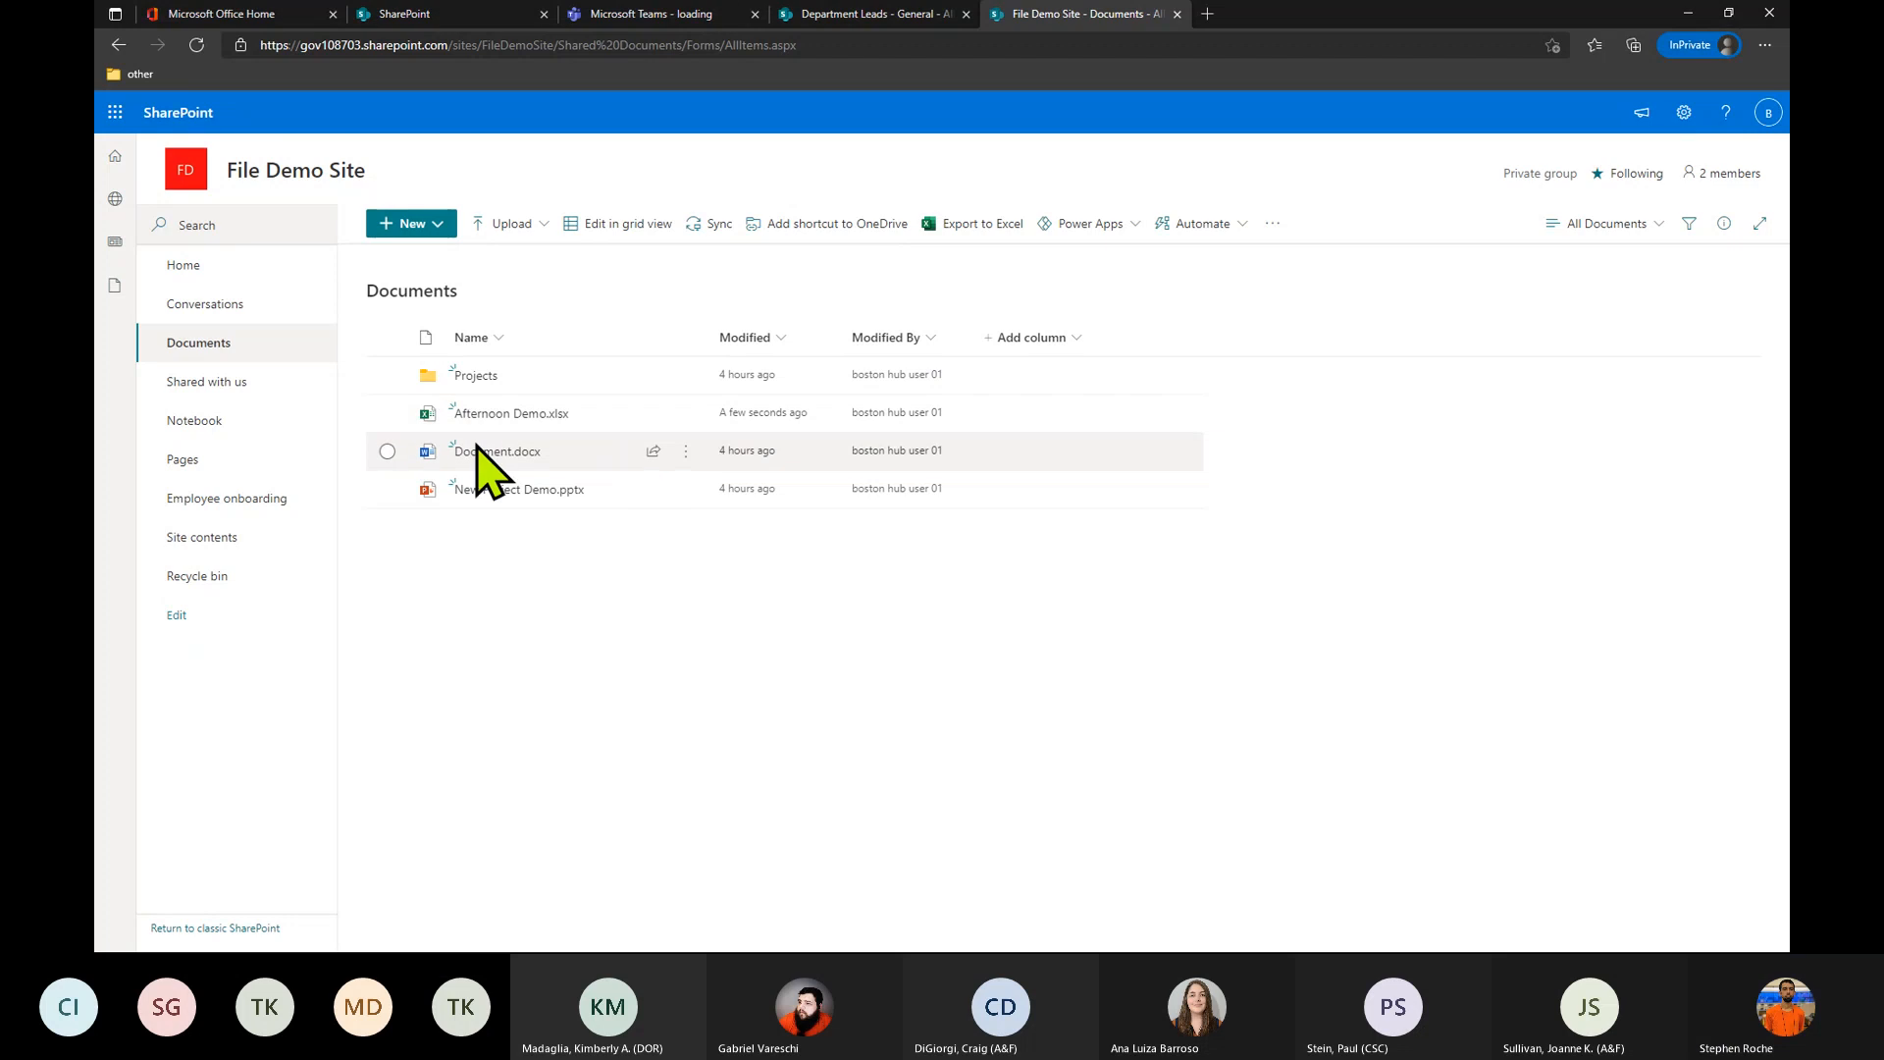
Check the open options for Document.docx, clear the selection and check the library's upload options.
click(387, 452)
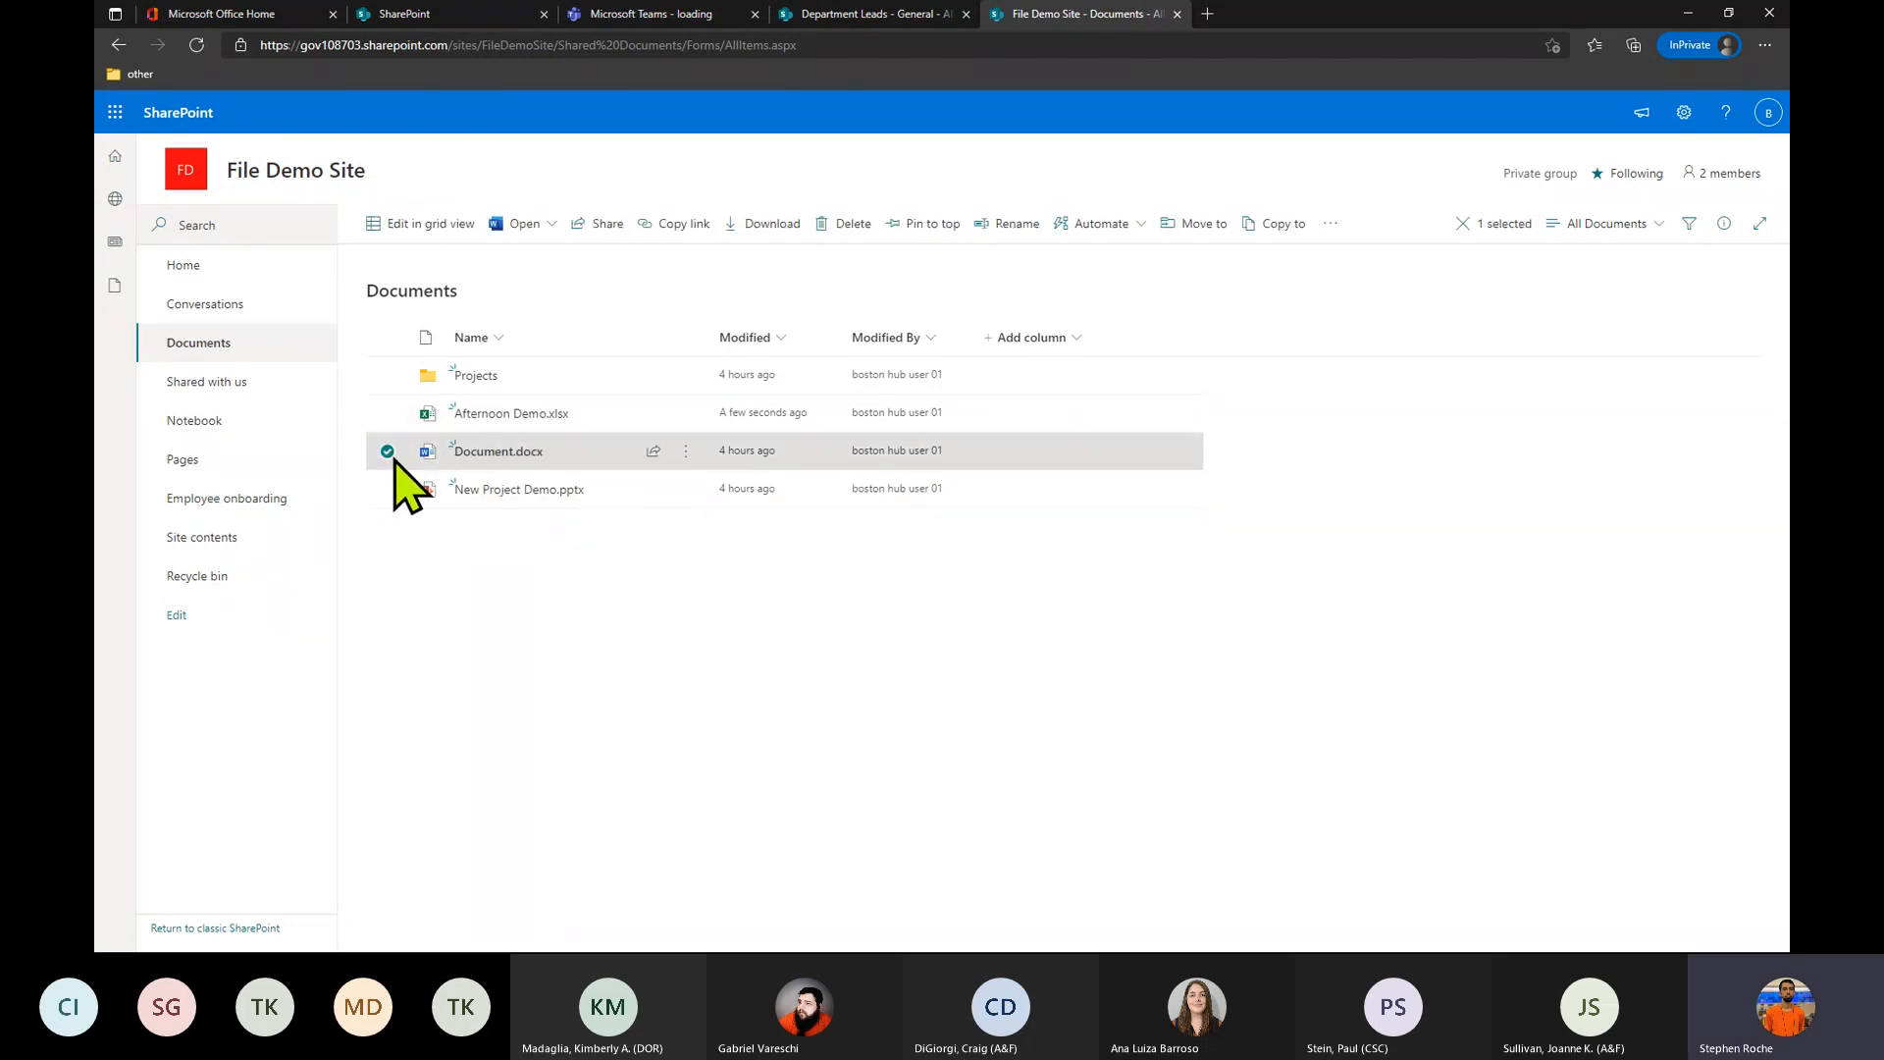
click(545, 230)
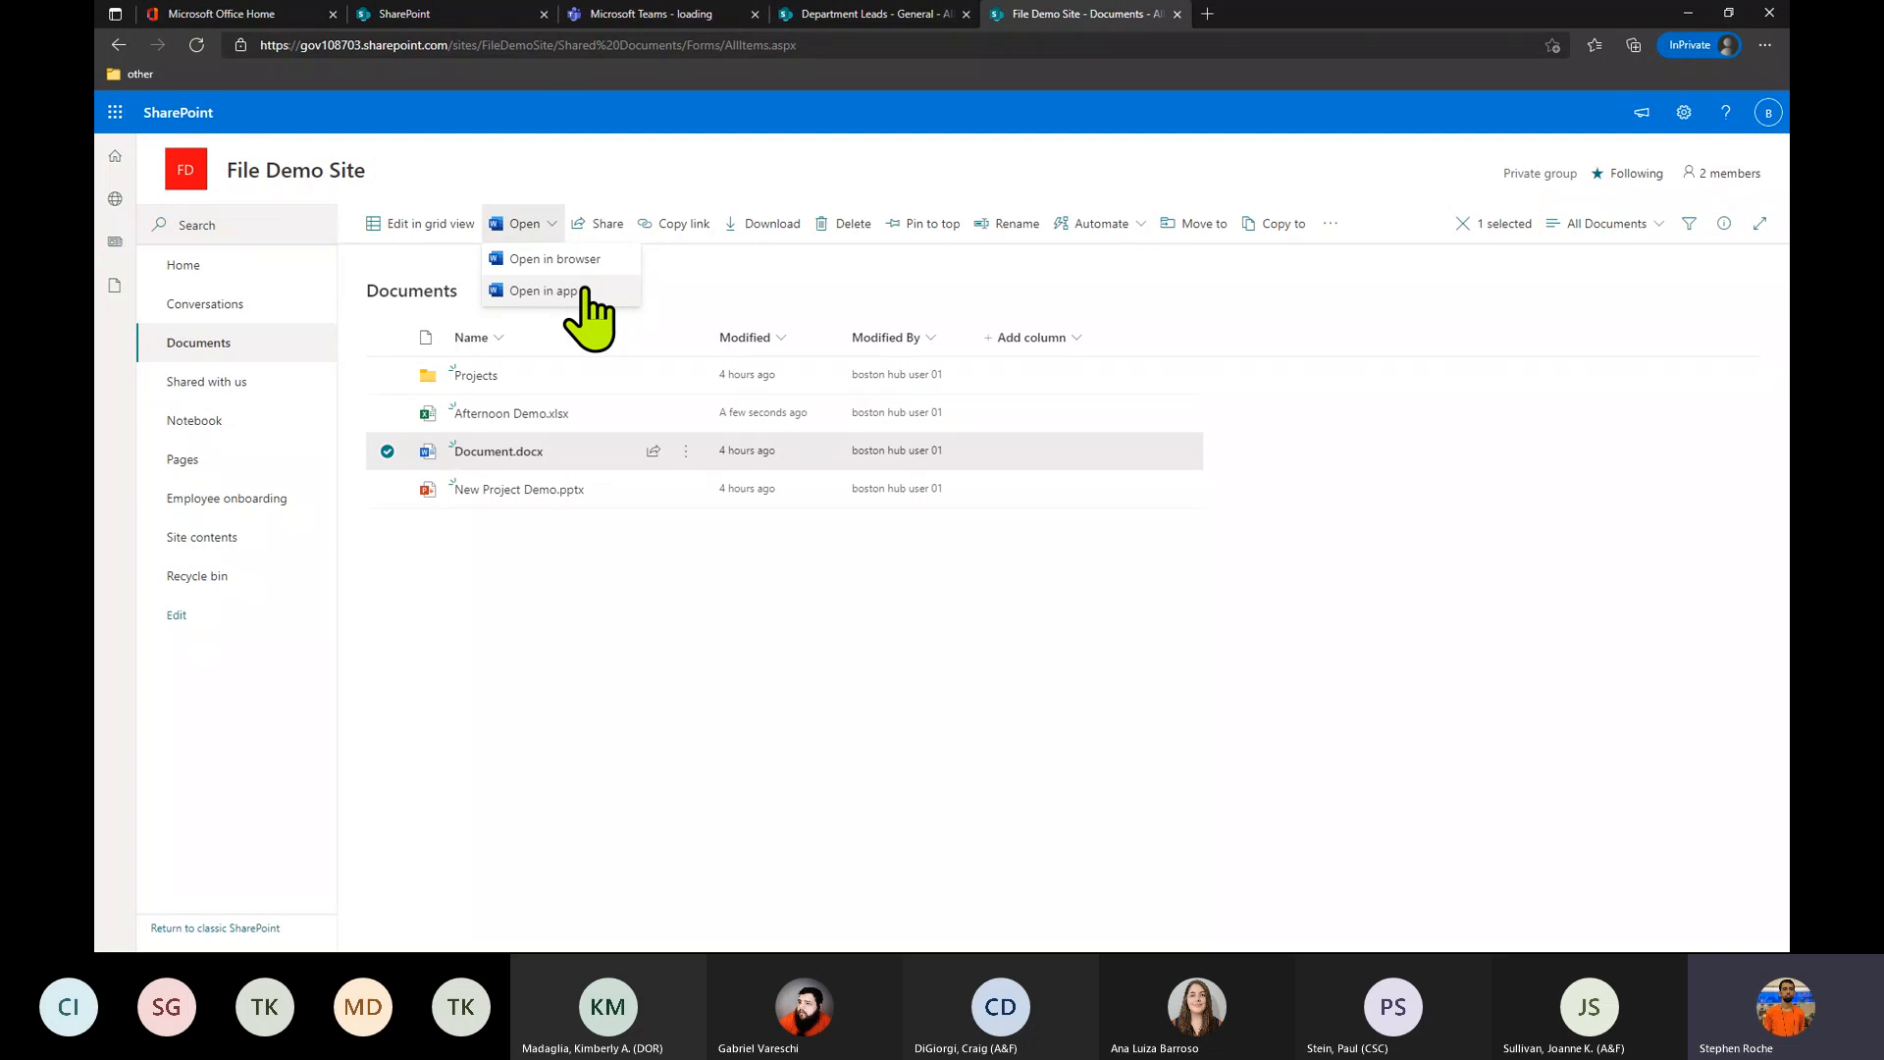
click(844, 534)
click(844, 535)
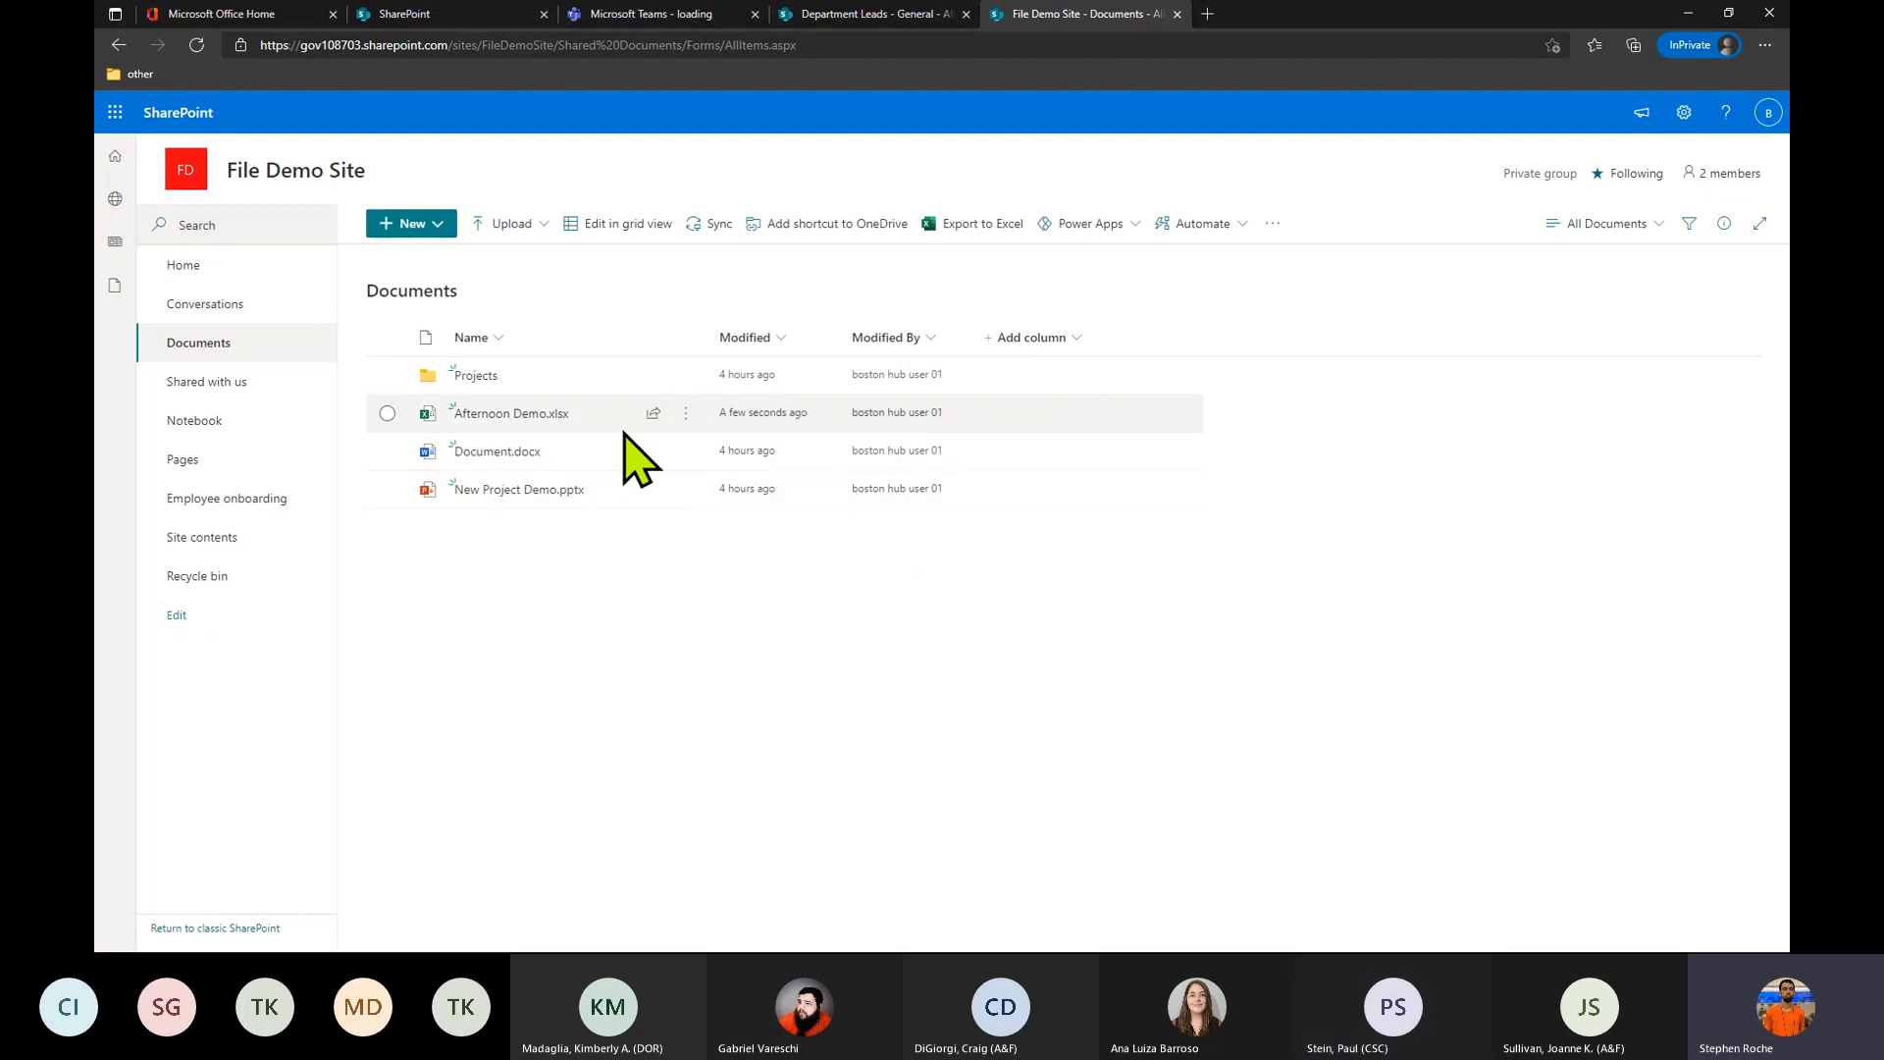
click(537, 229)
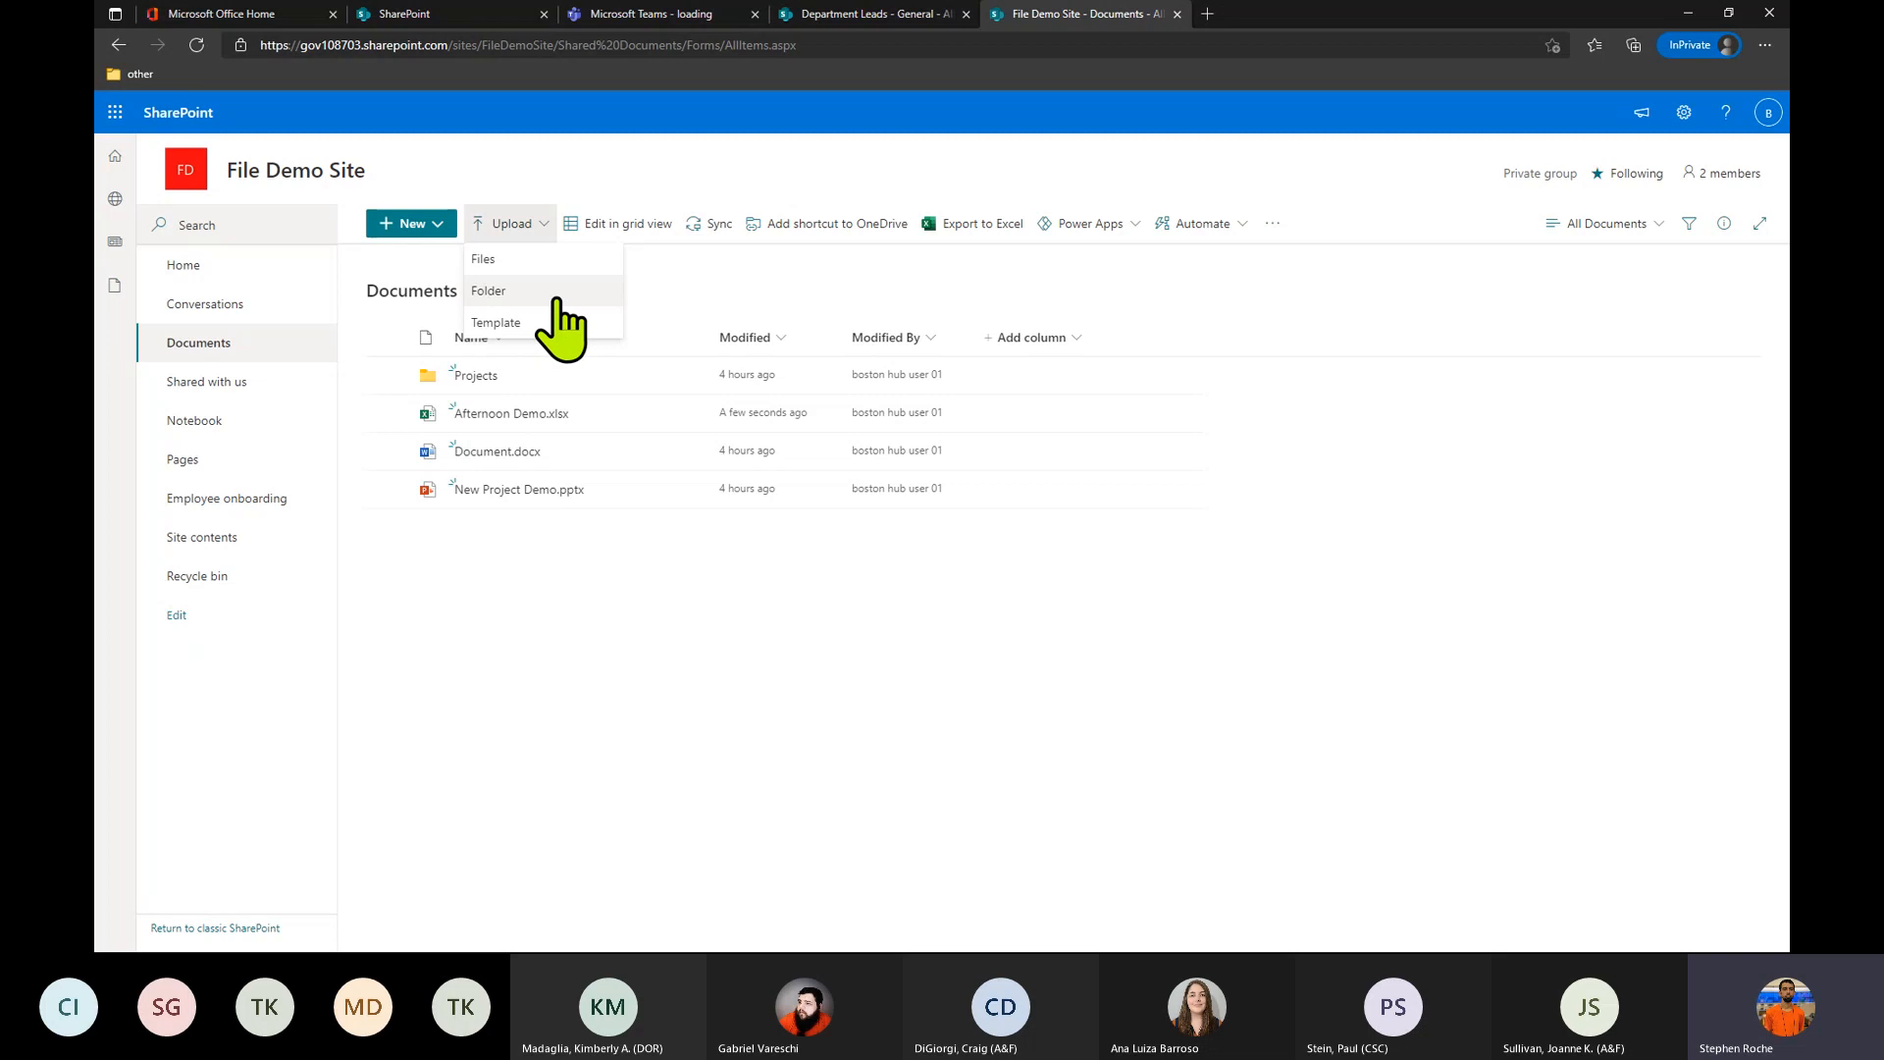
click(509, 538)
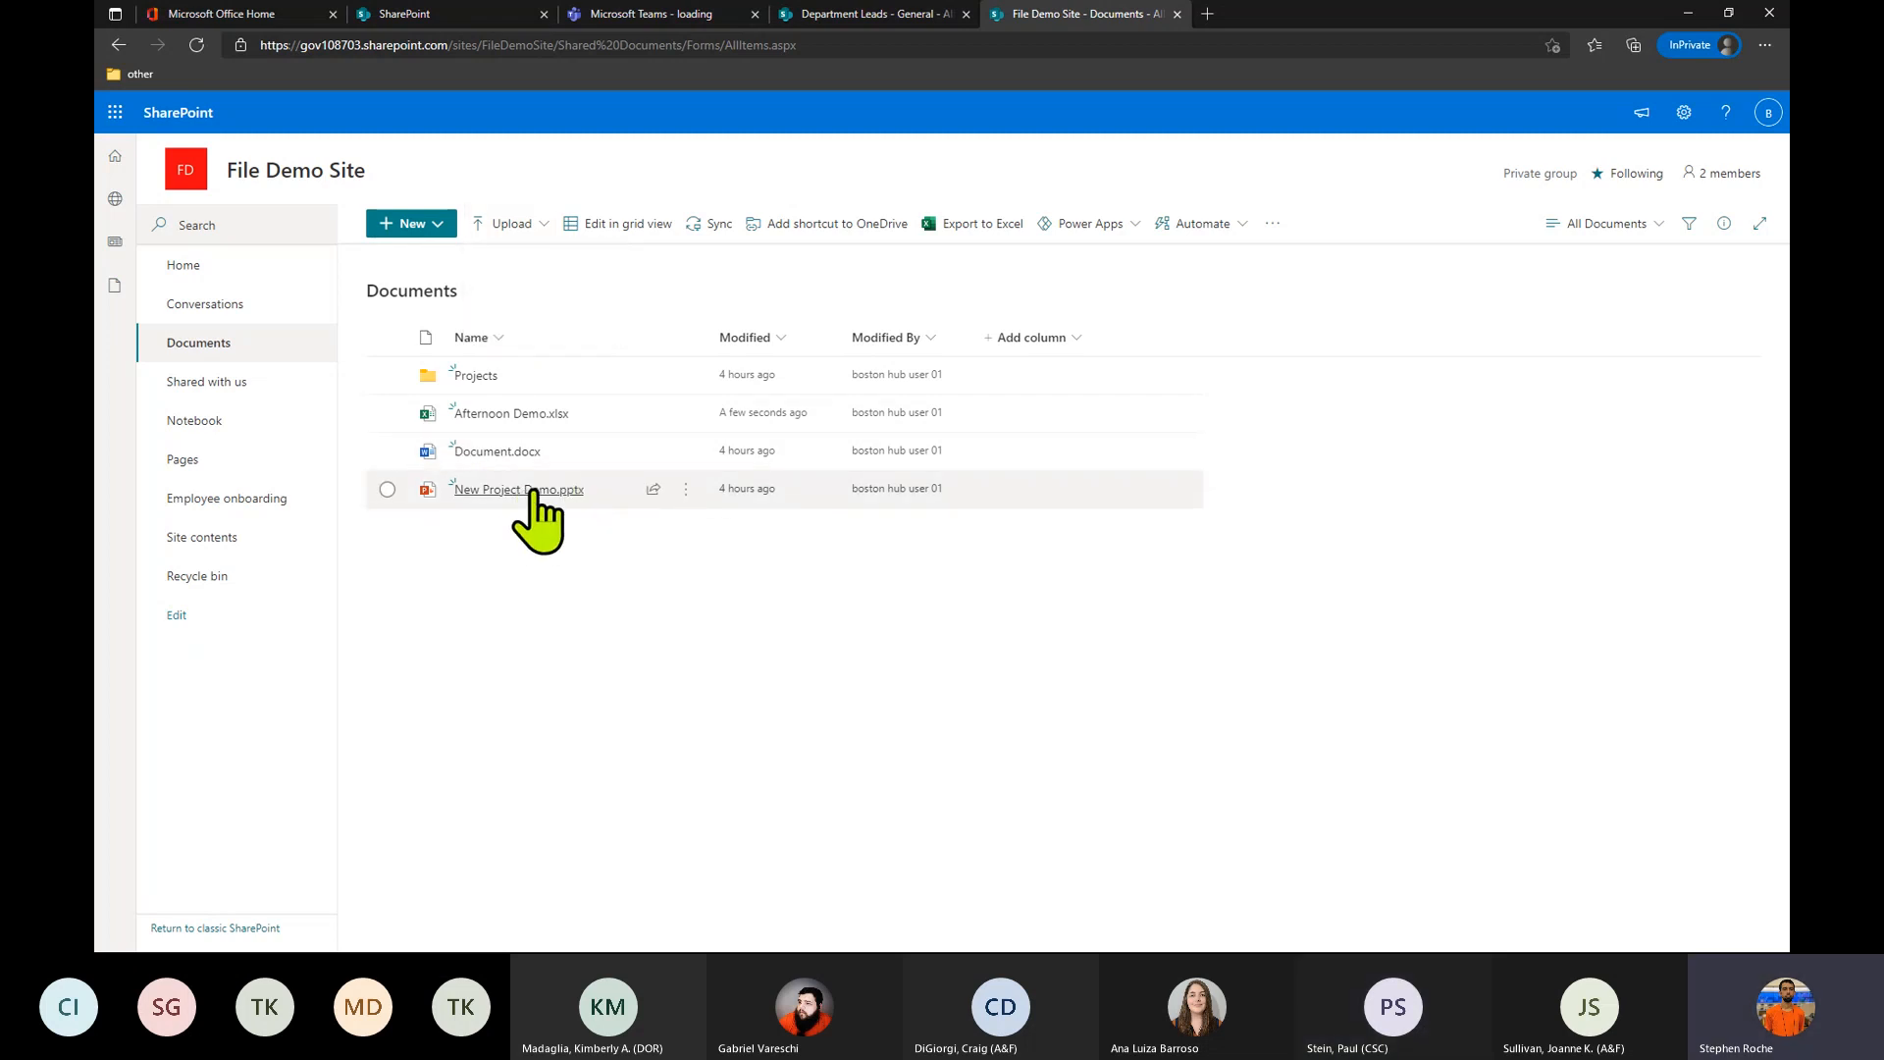
Open New Project Demo.pptx from the document library and display its version history.
mouse_move(525, 494)
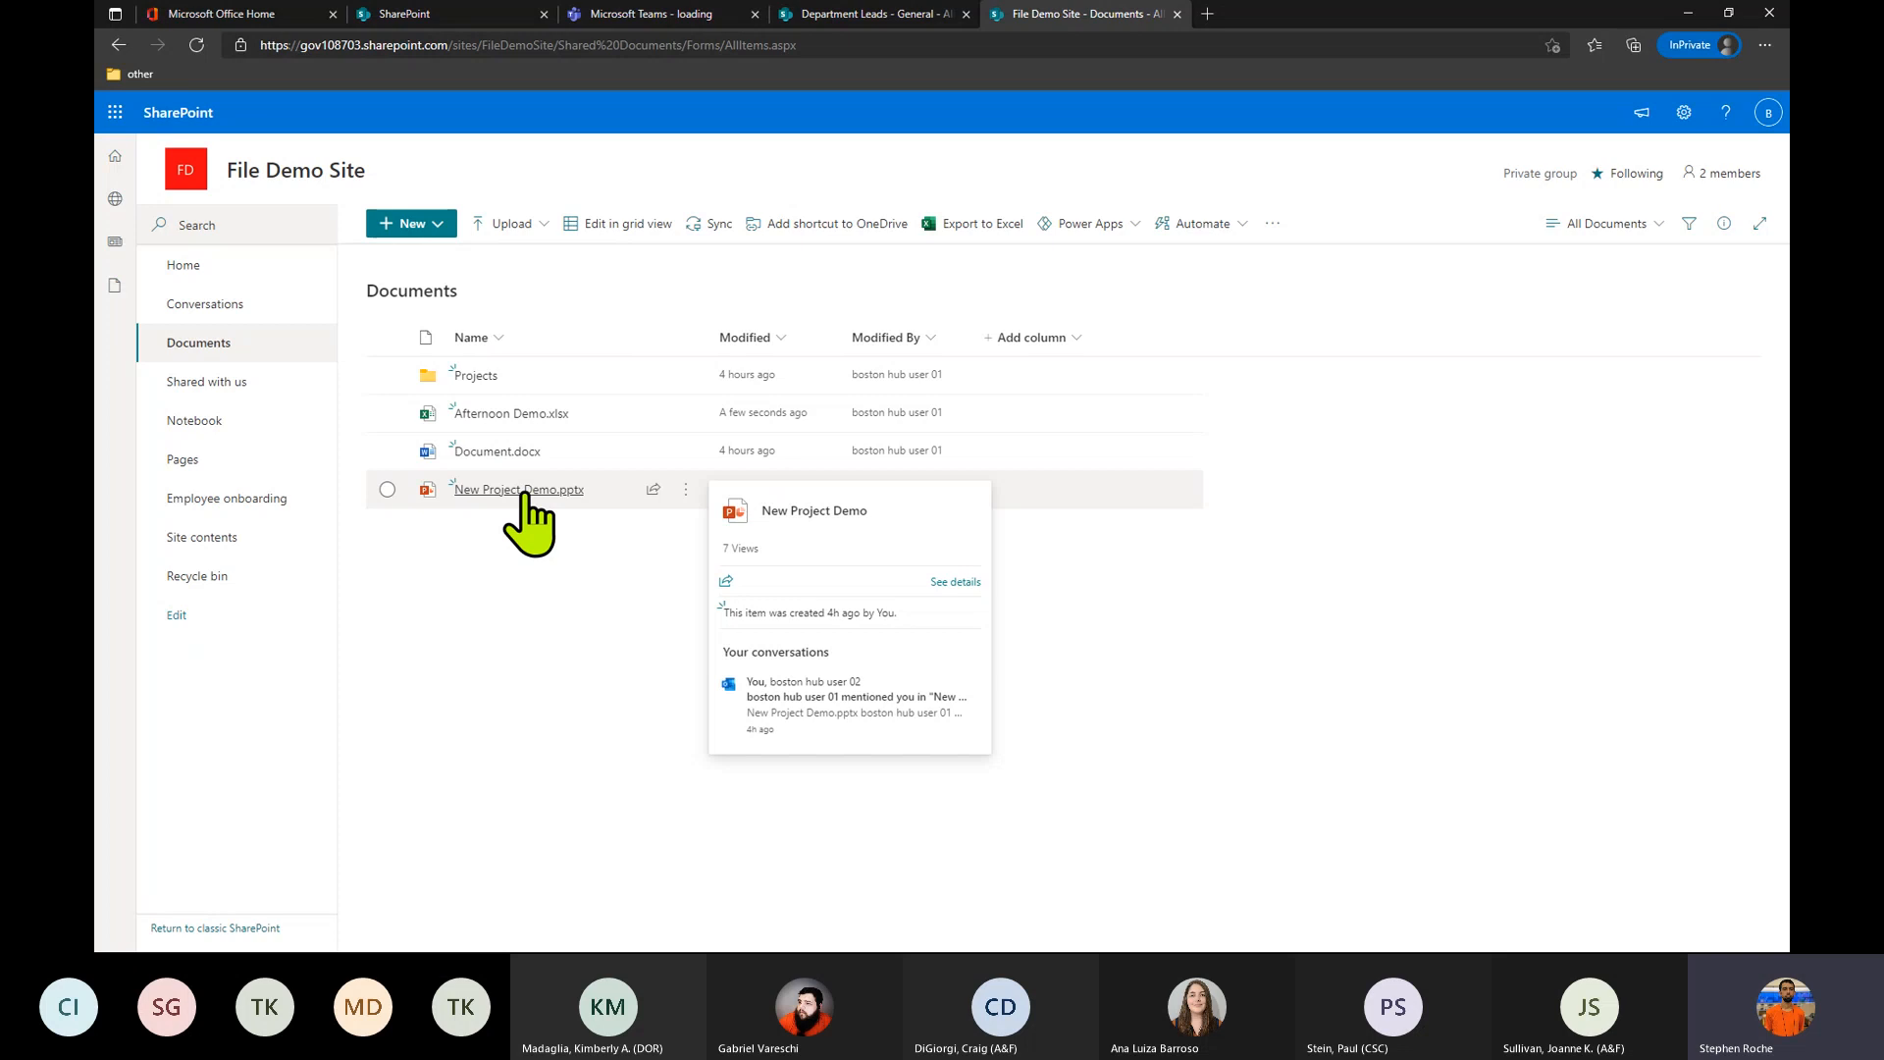
click(523, 491)
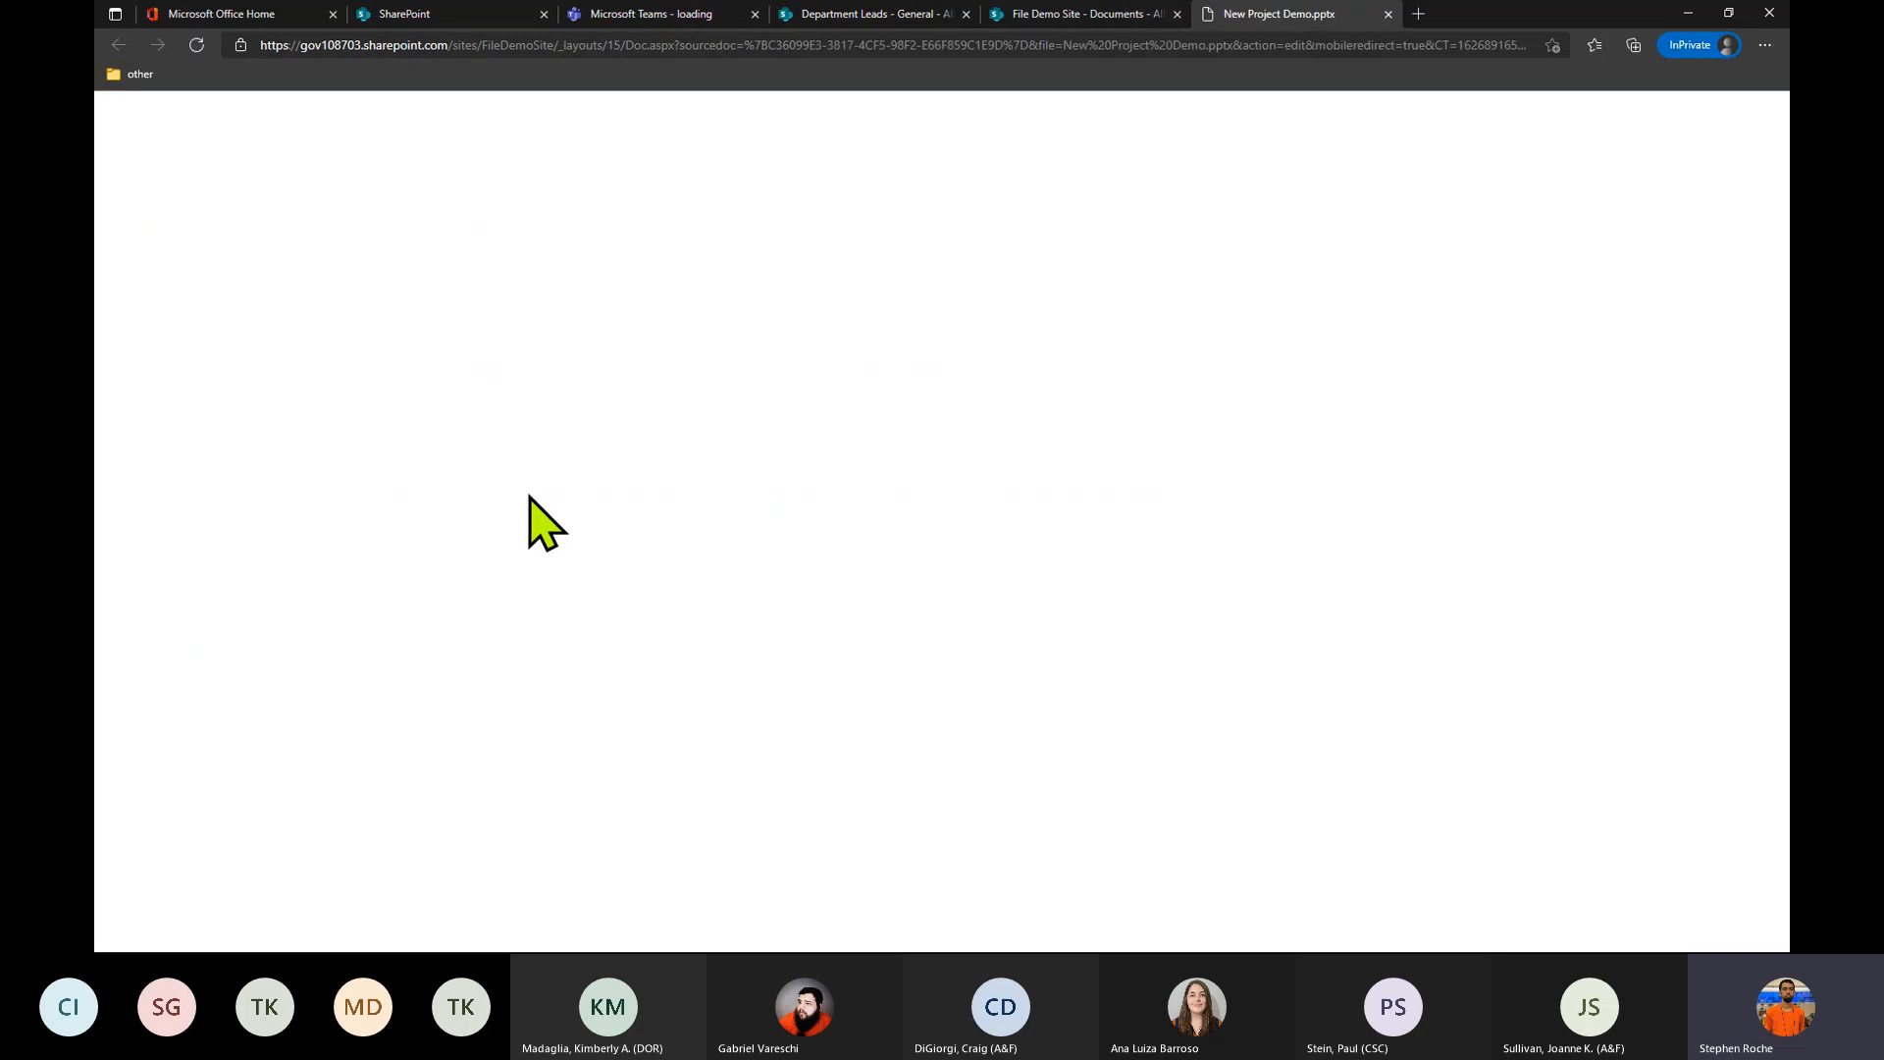
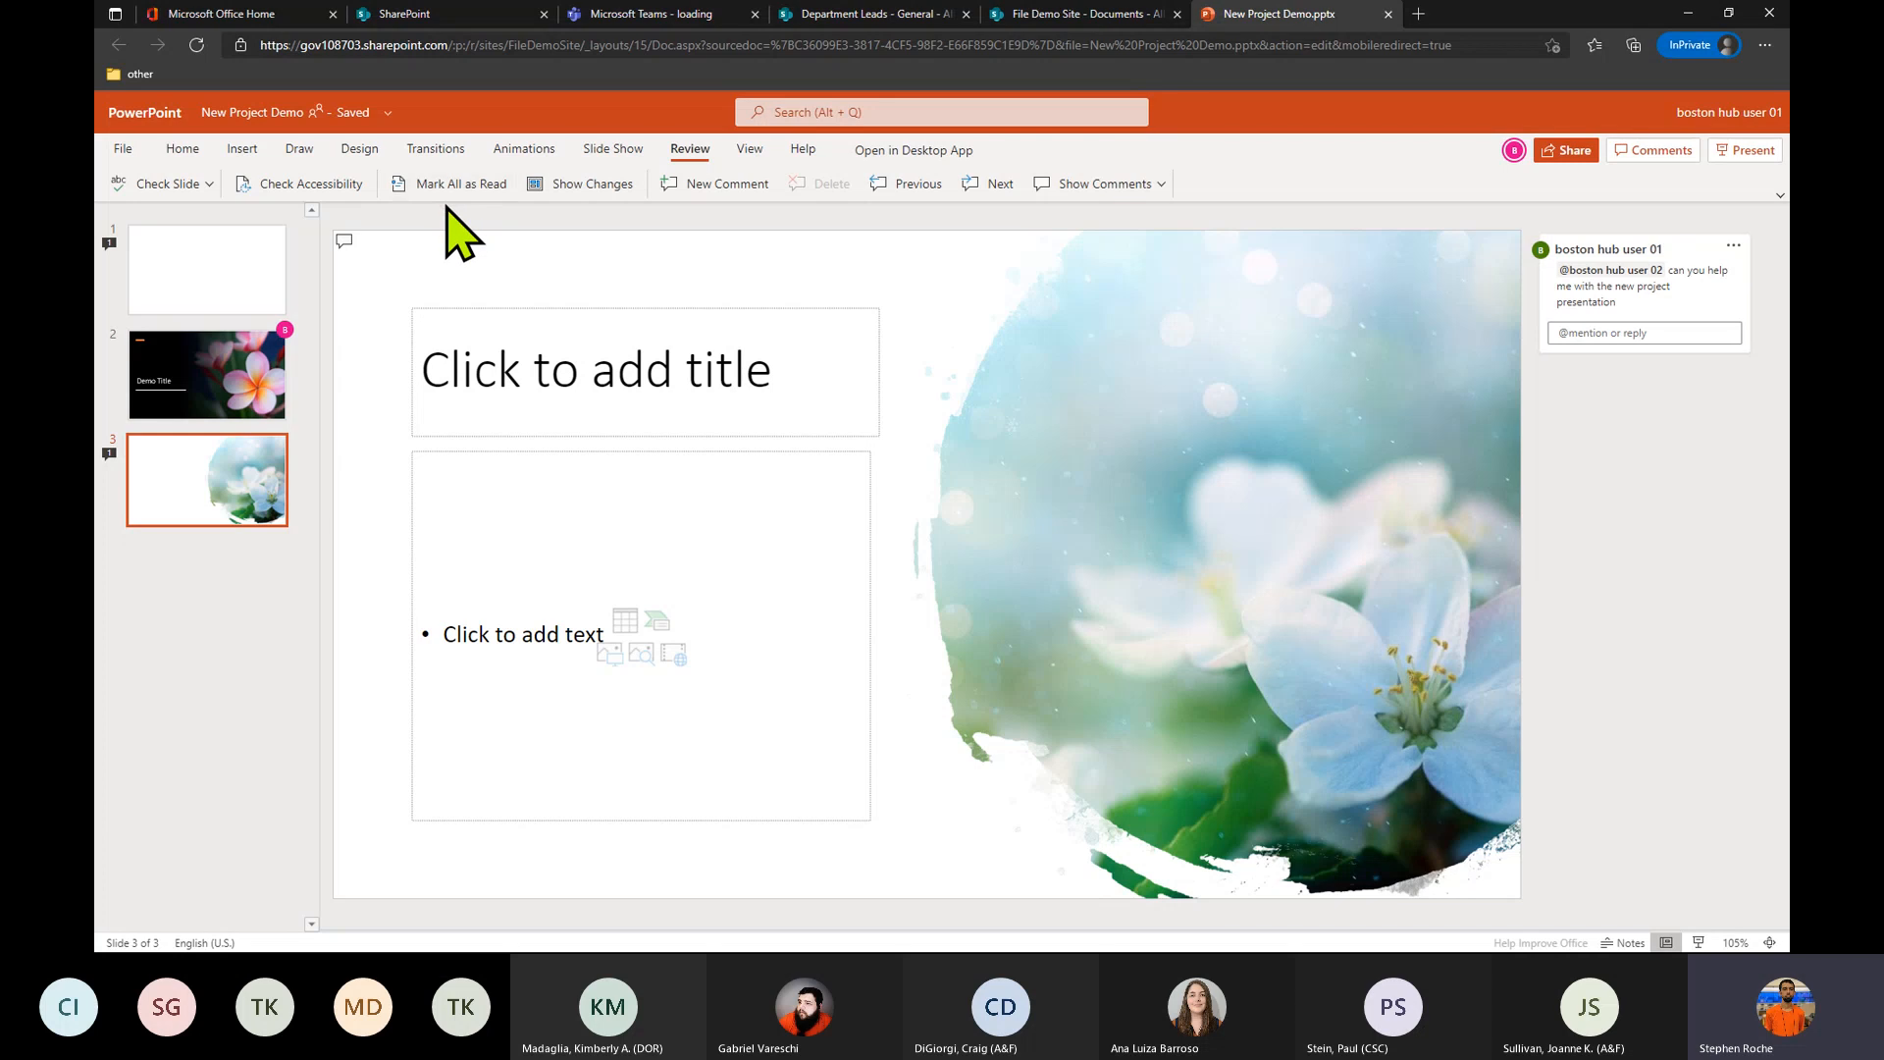
click(385, 116)
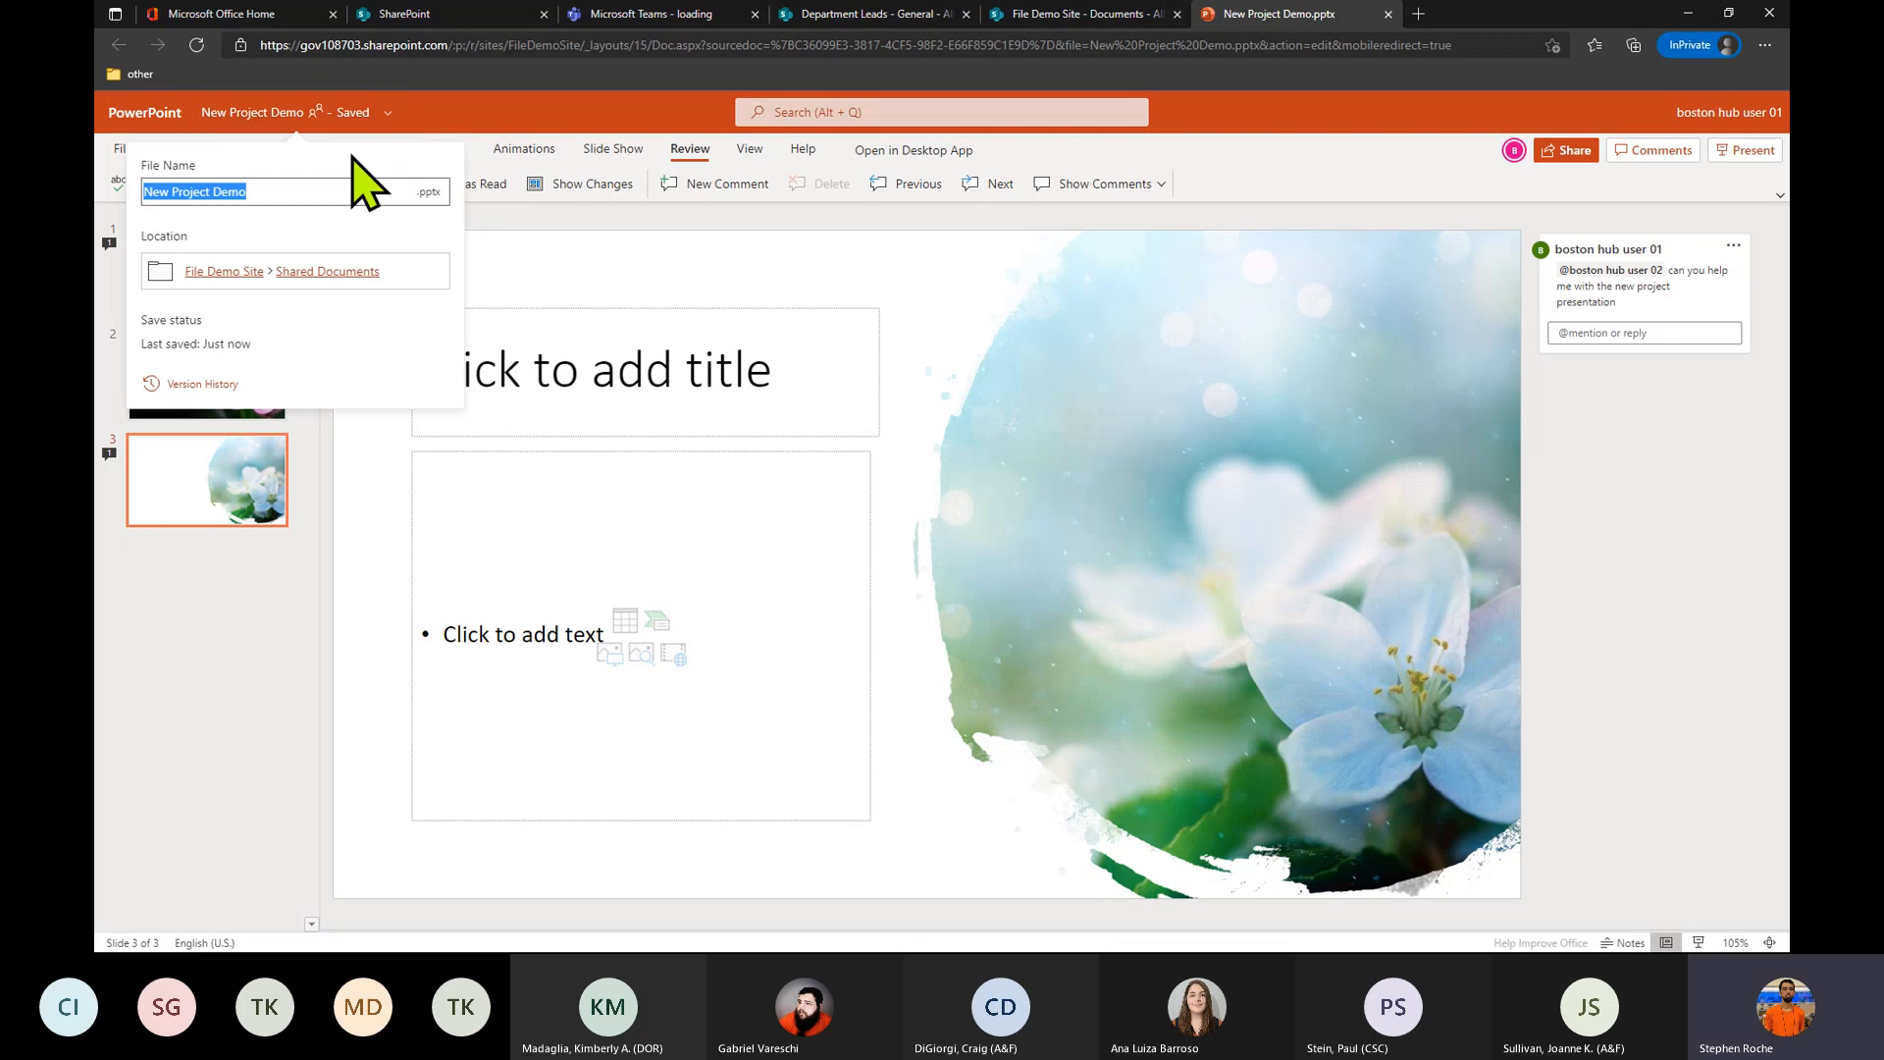
click(199, 384)
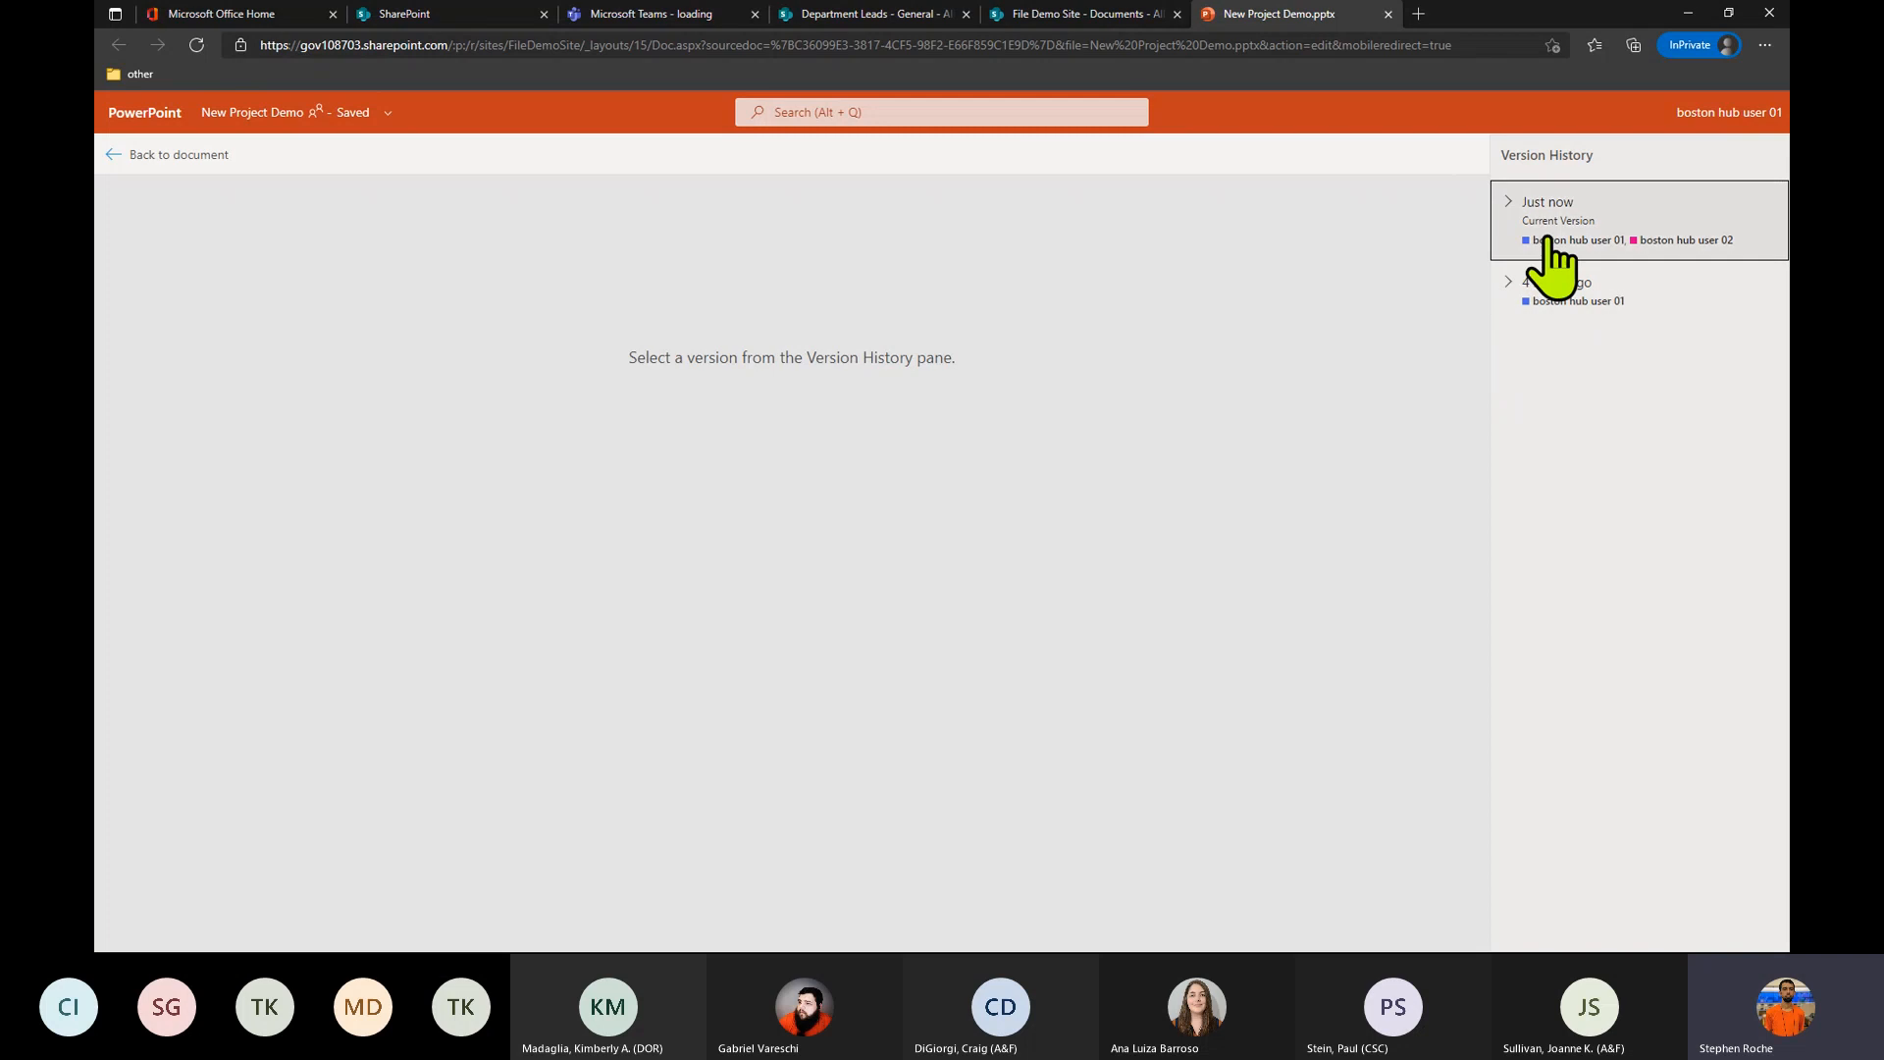
Expand both version groups and preview the restored version from 4 hours ago and the jointly modified version listed below it.
click(1504, 287)
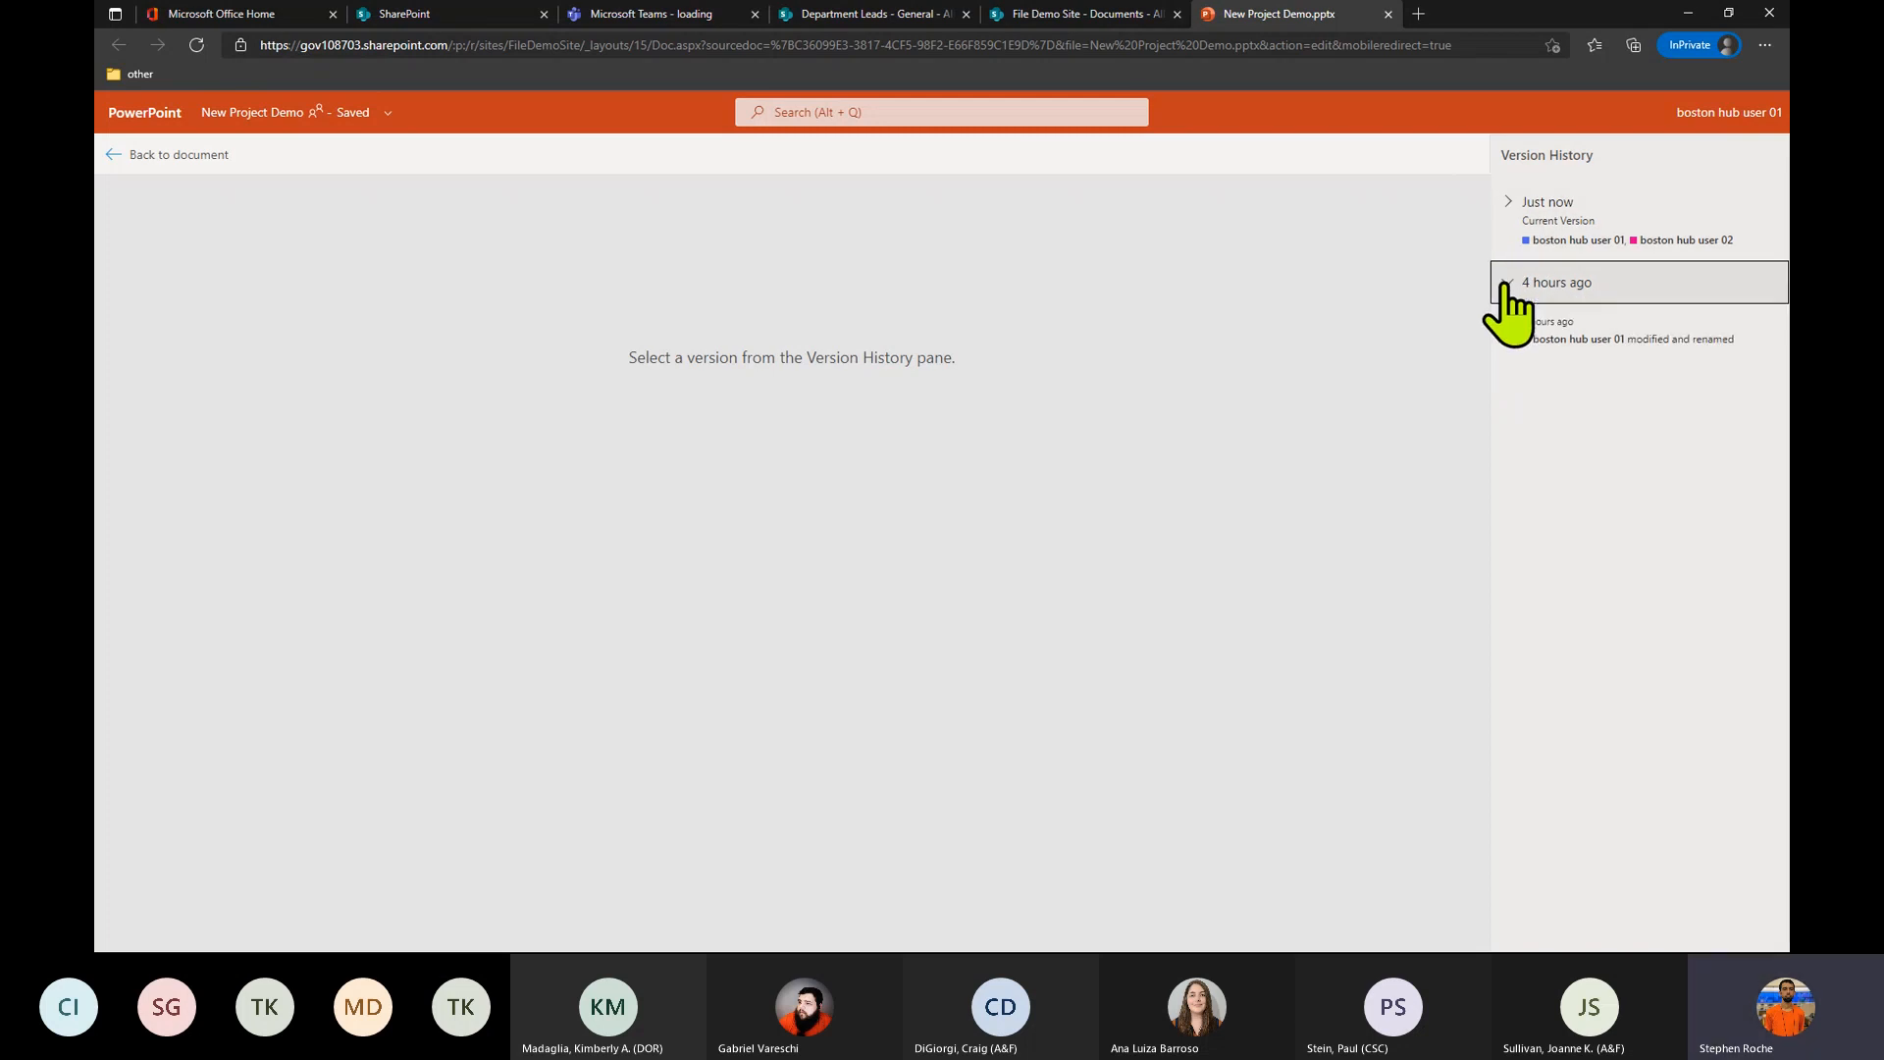
click(1516, 220)
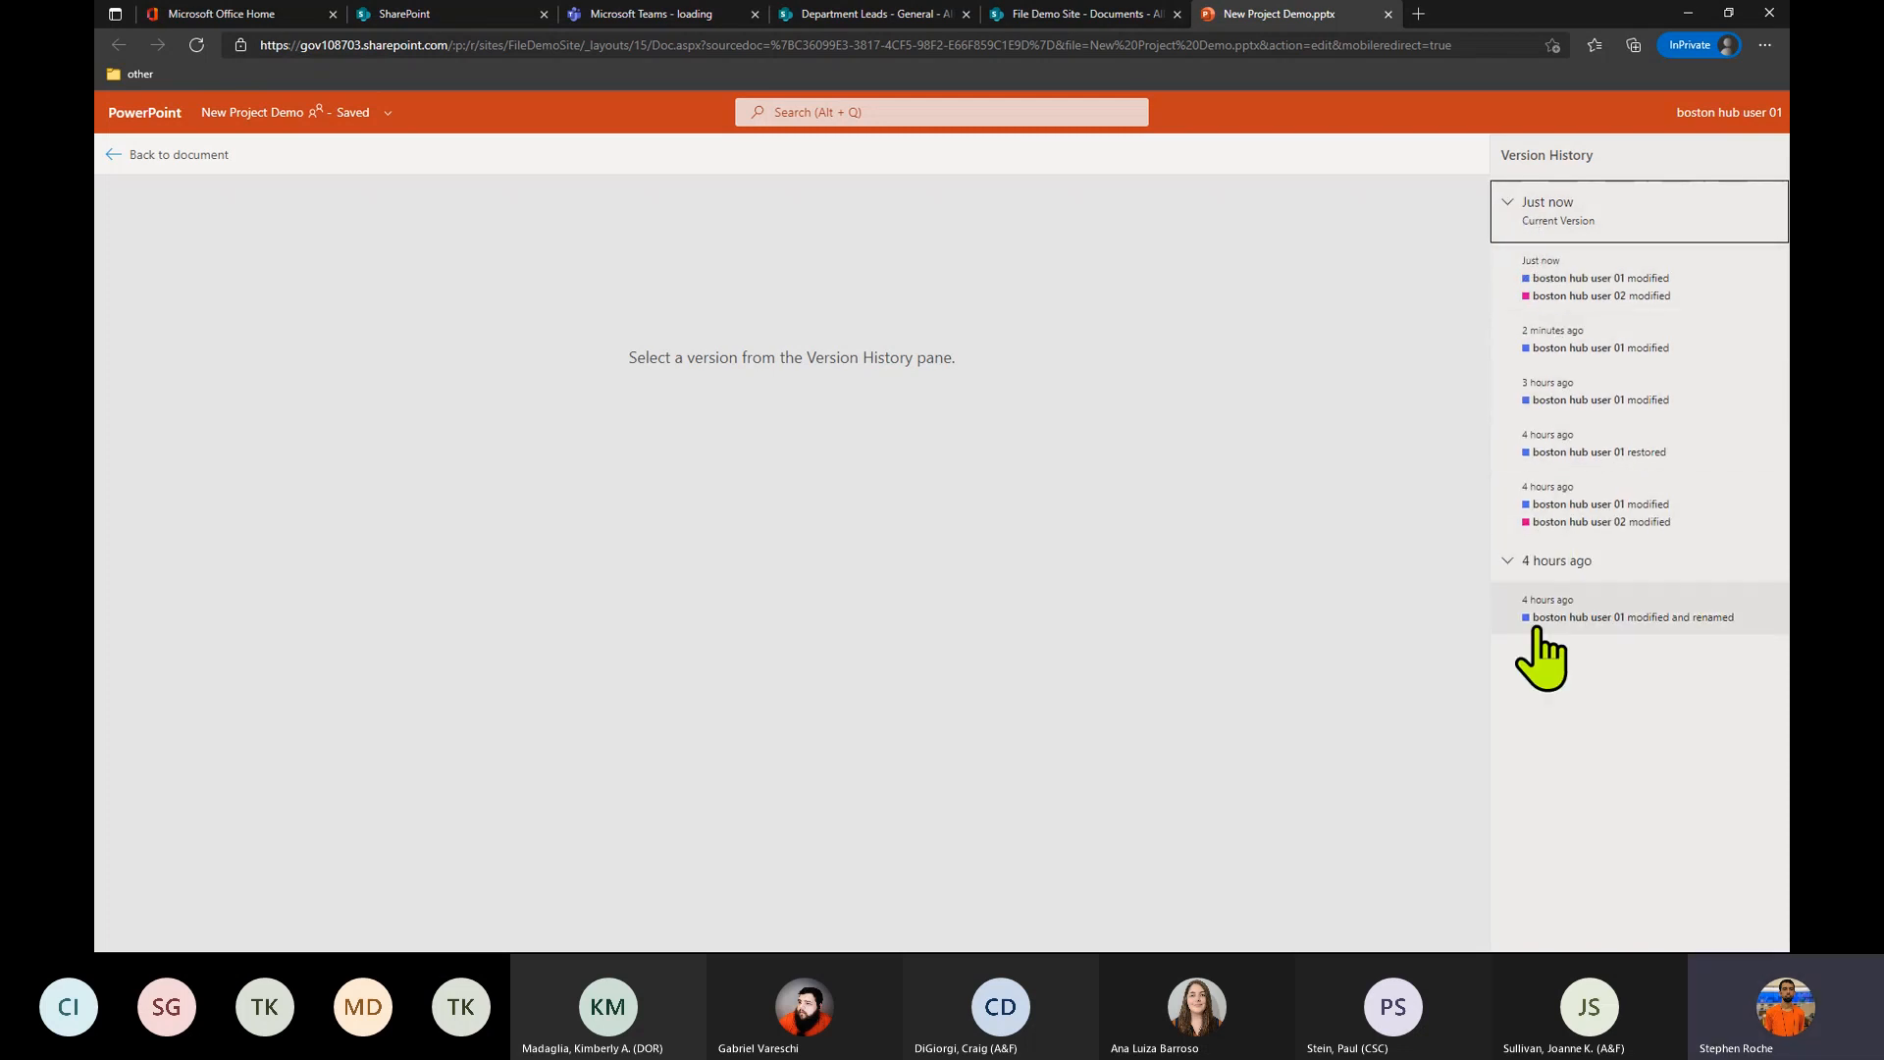
click(1580, 467)
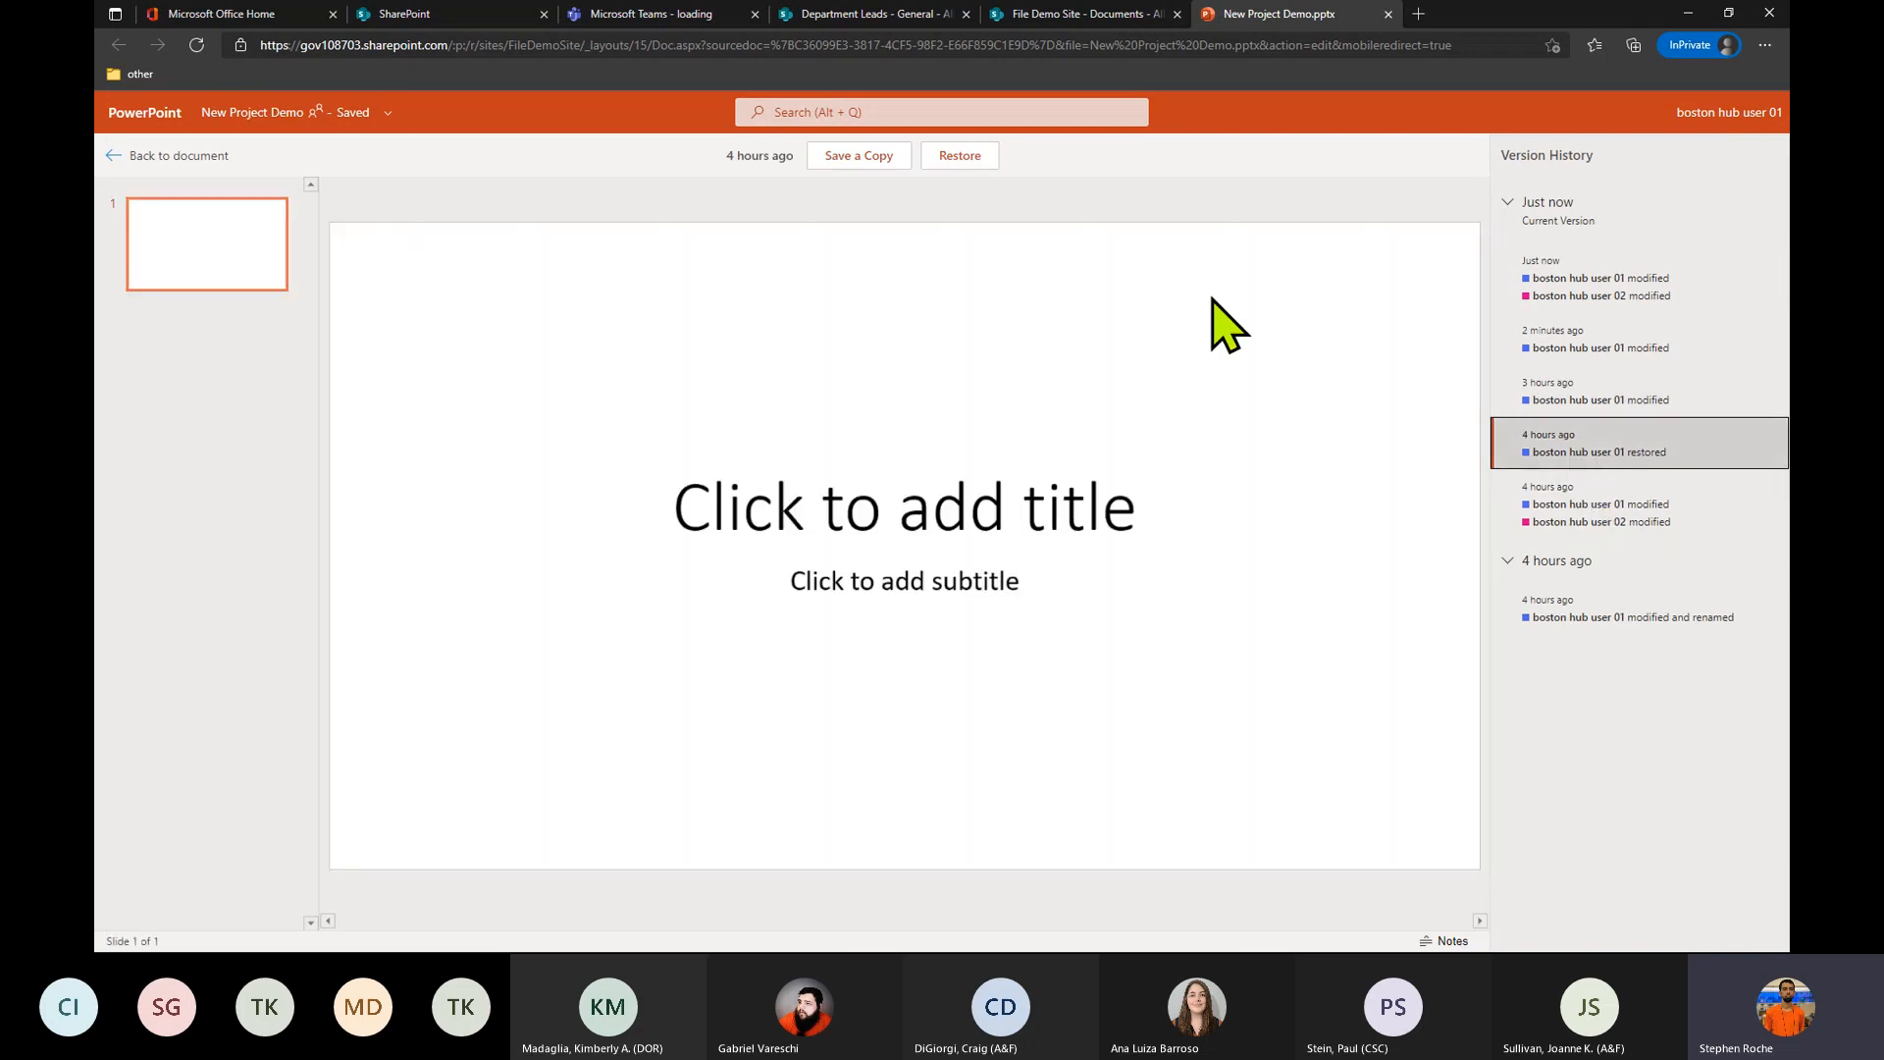
click(1572, 520)
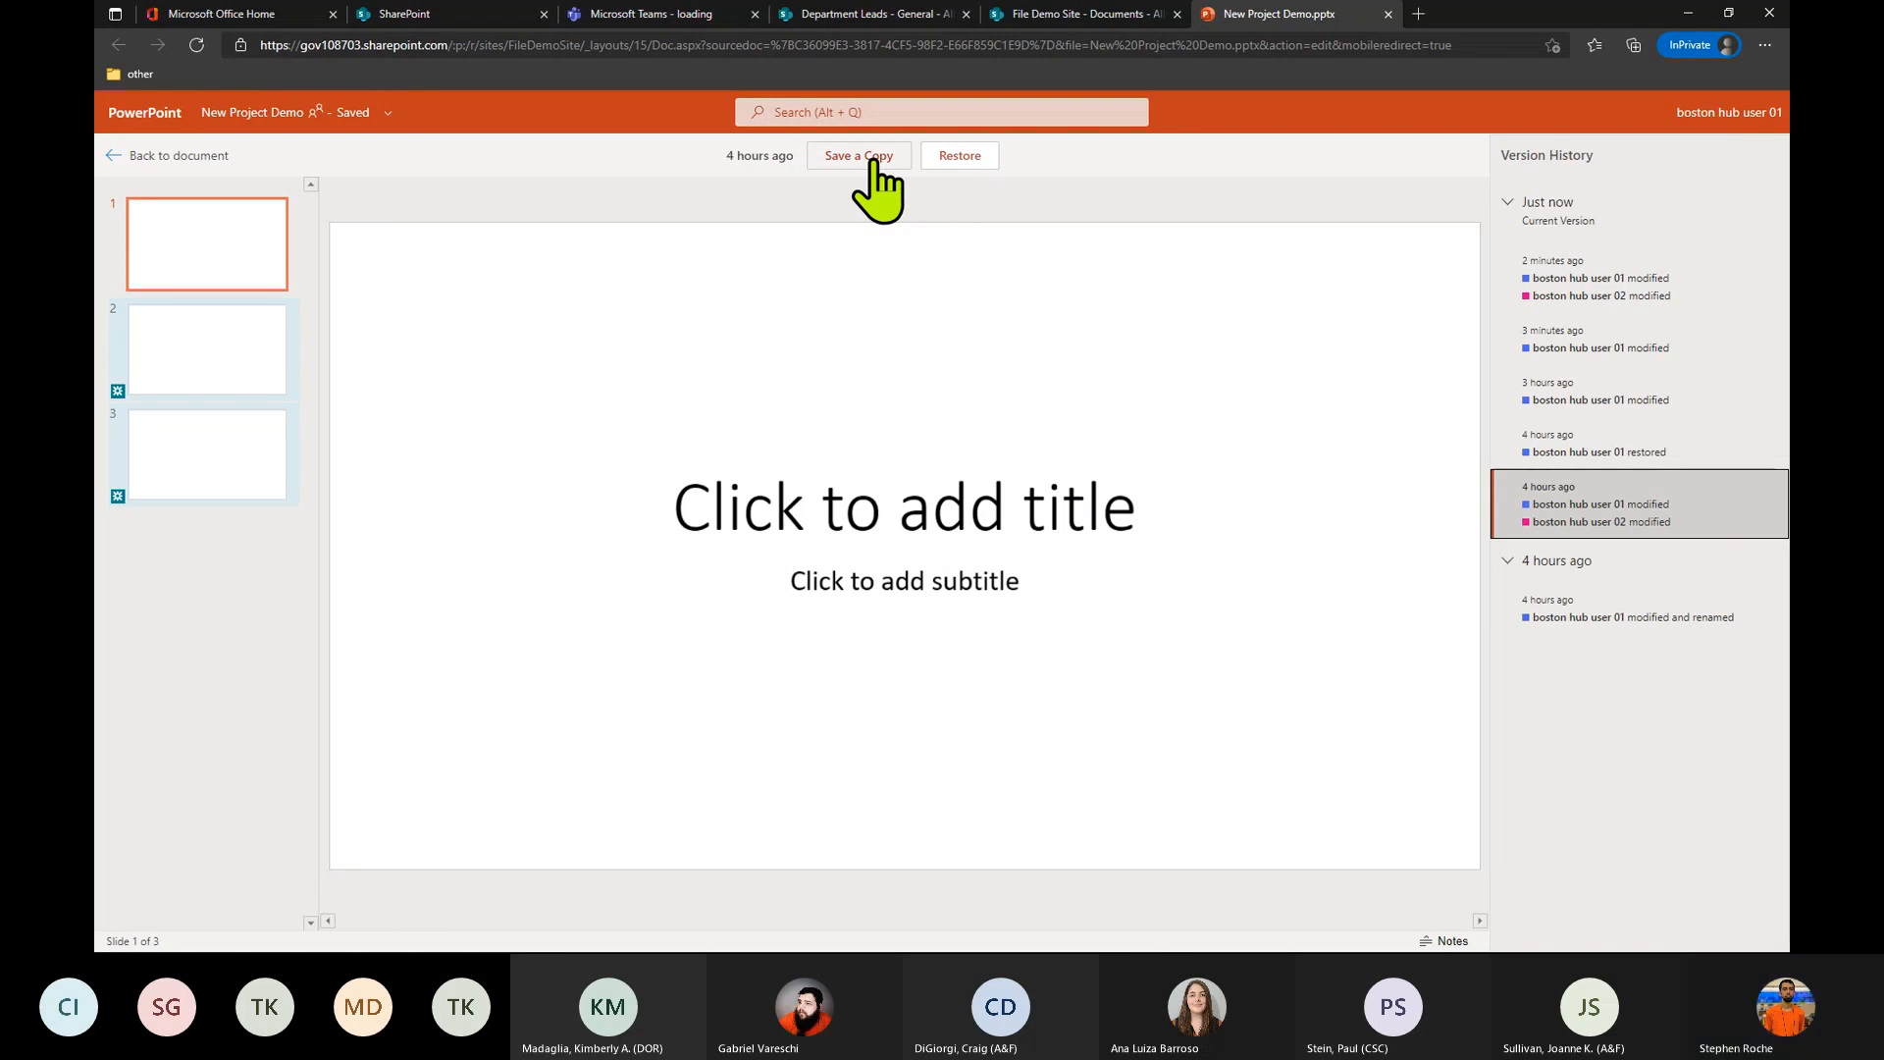
Restore the previewed version of the presentation, check the current version group in its version history and close the presentation.
click(971, 159)
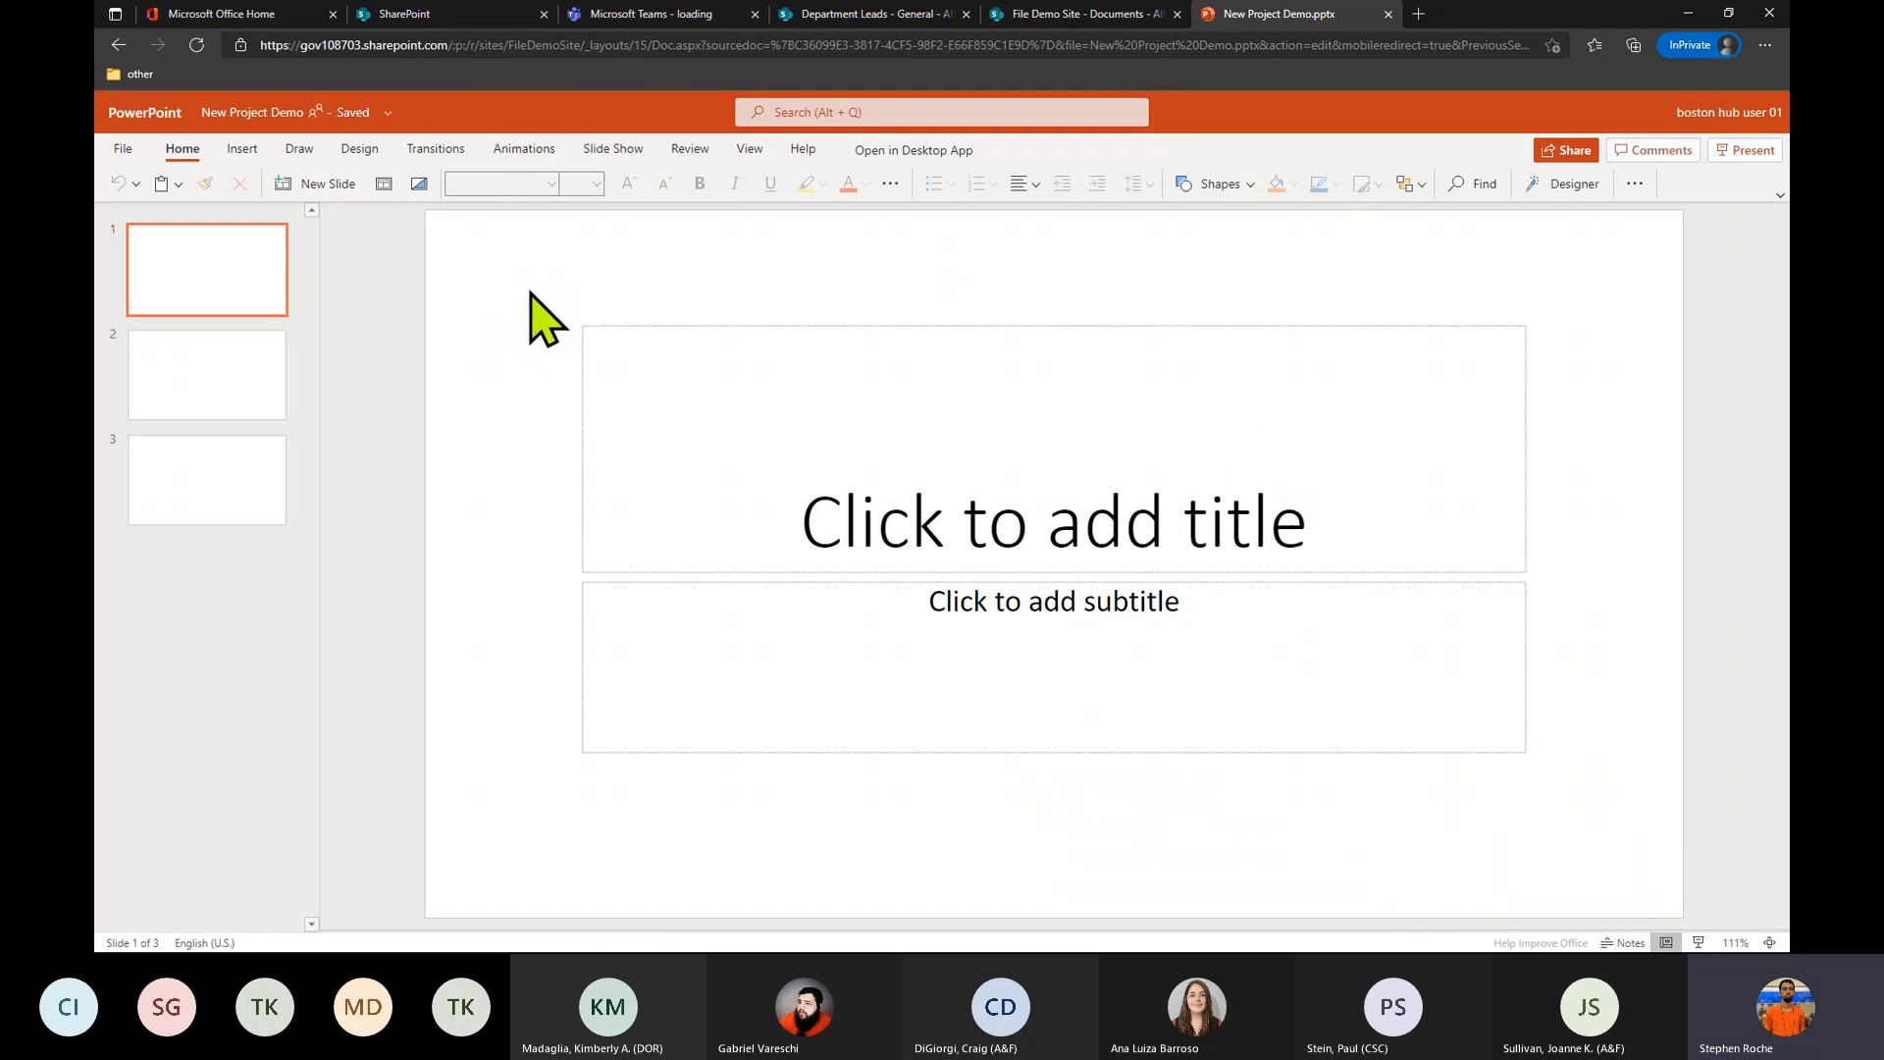
click(342, 134)
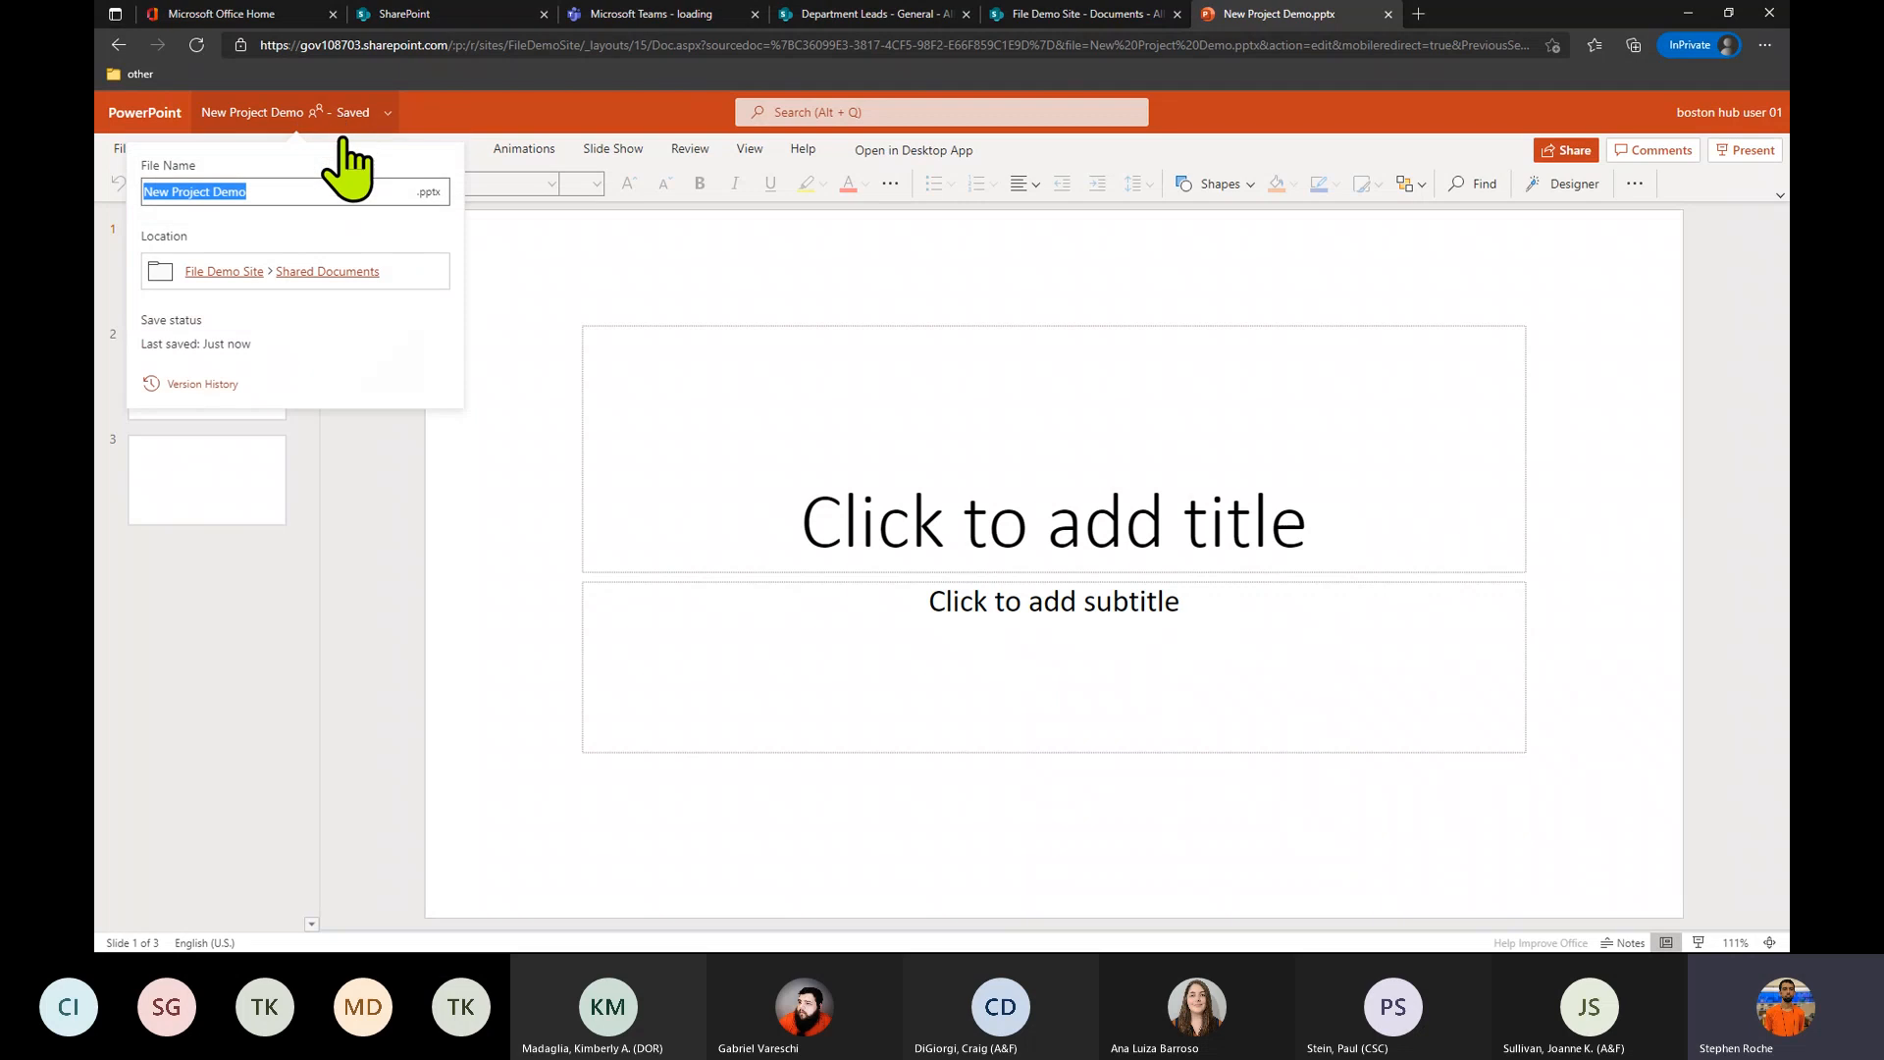
click(201, 385)
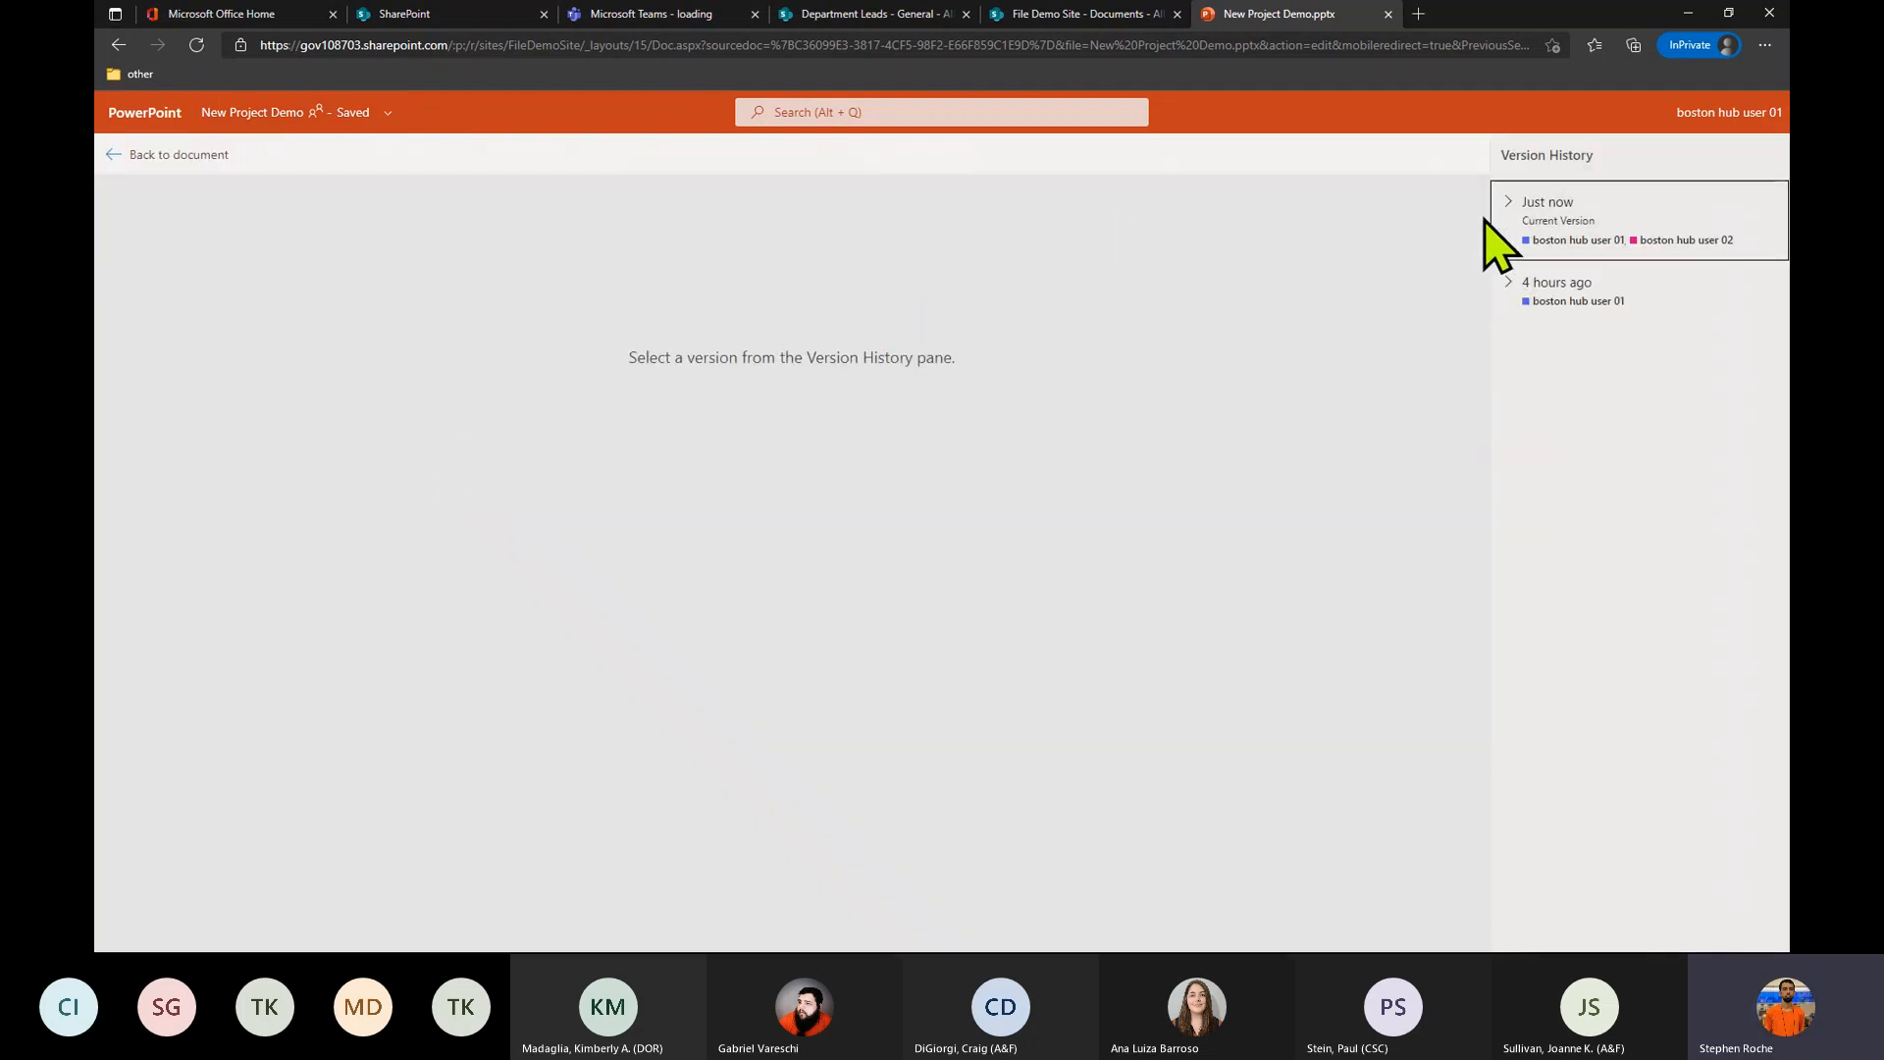
click(1501, 214)
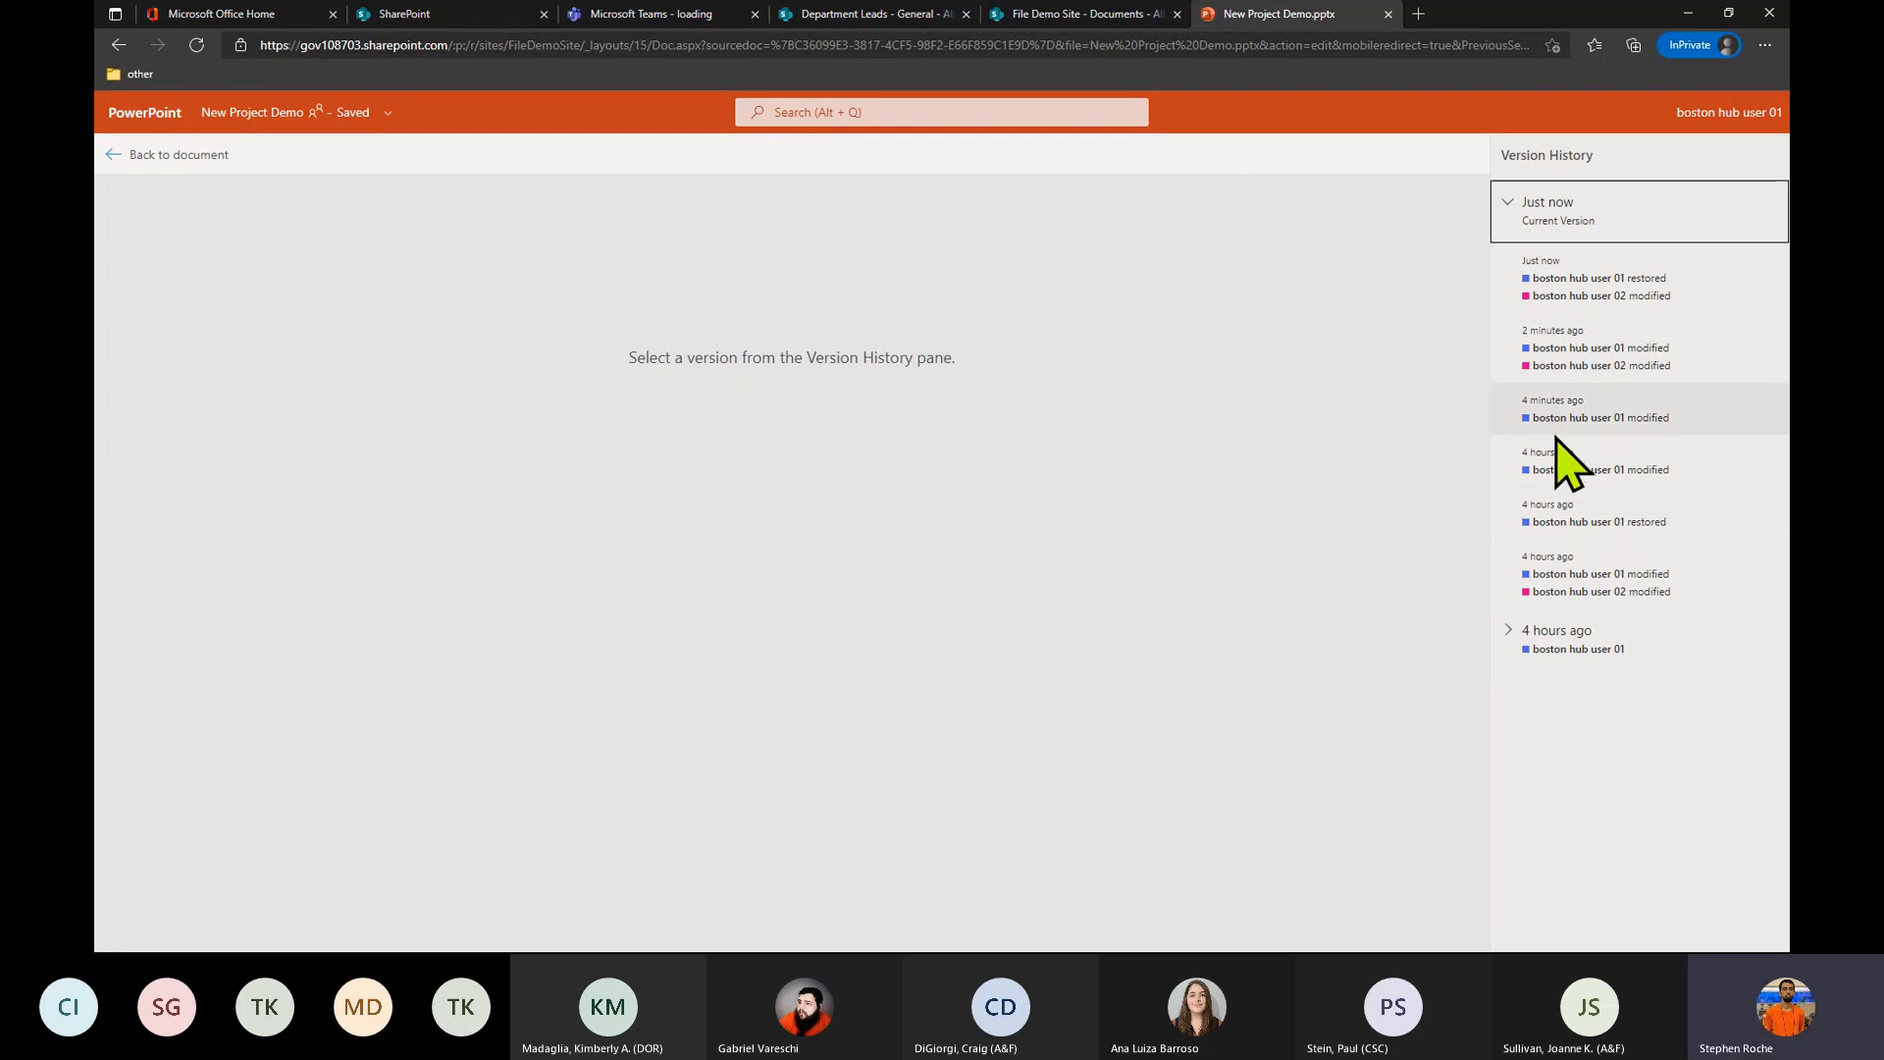
click(1387, 15)
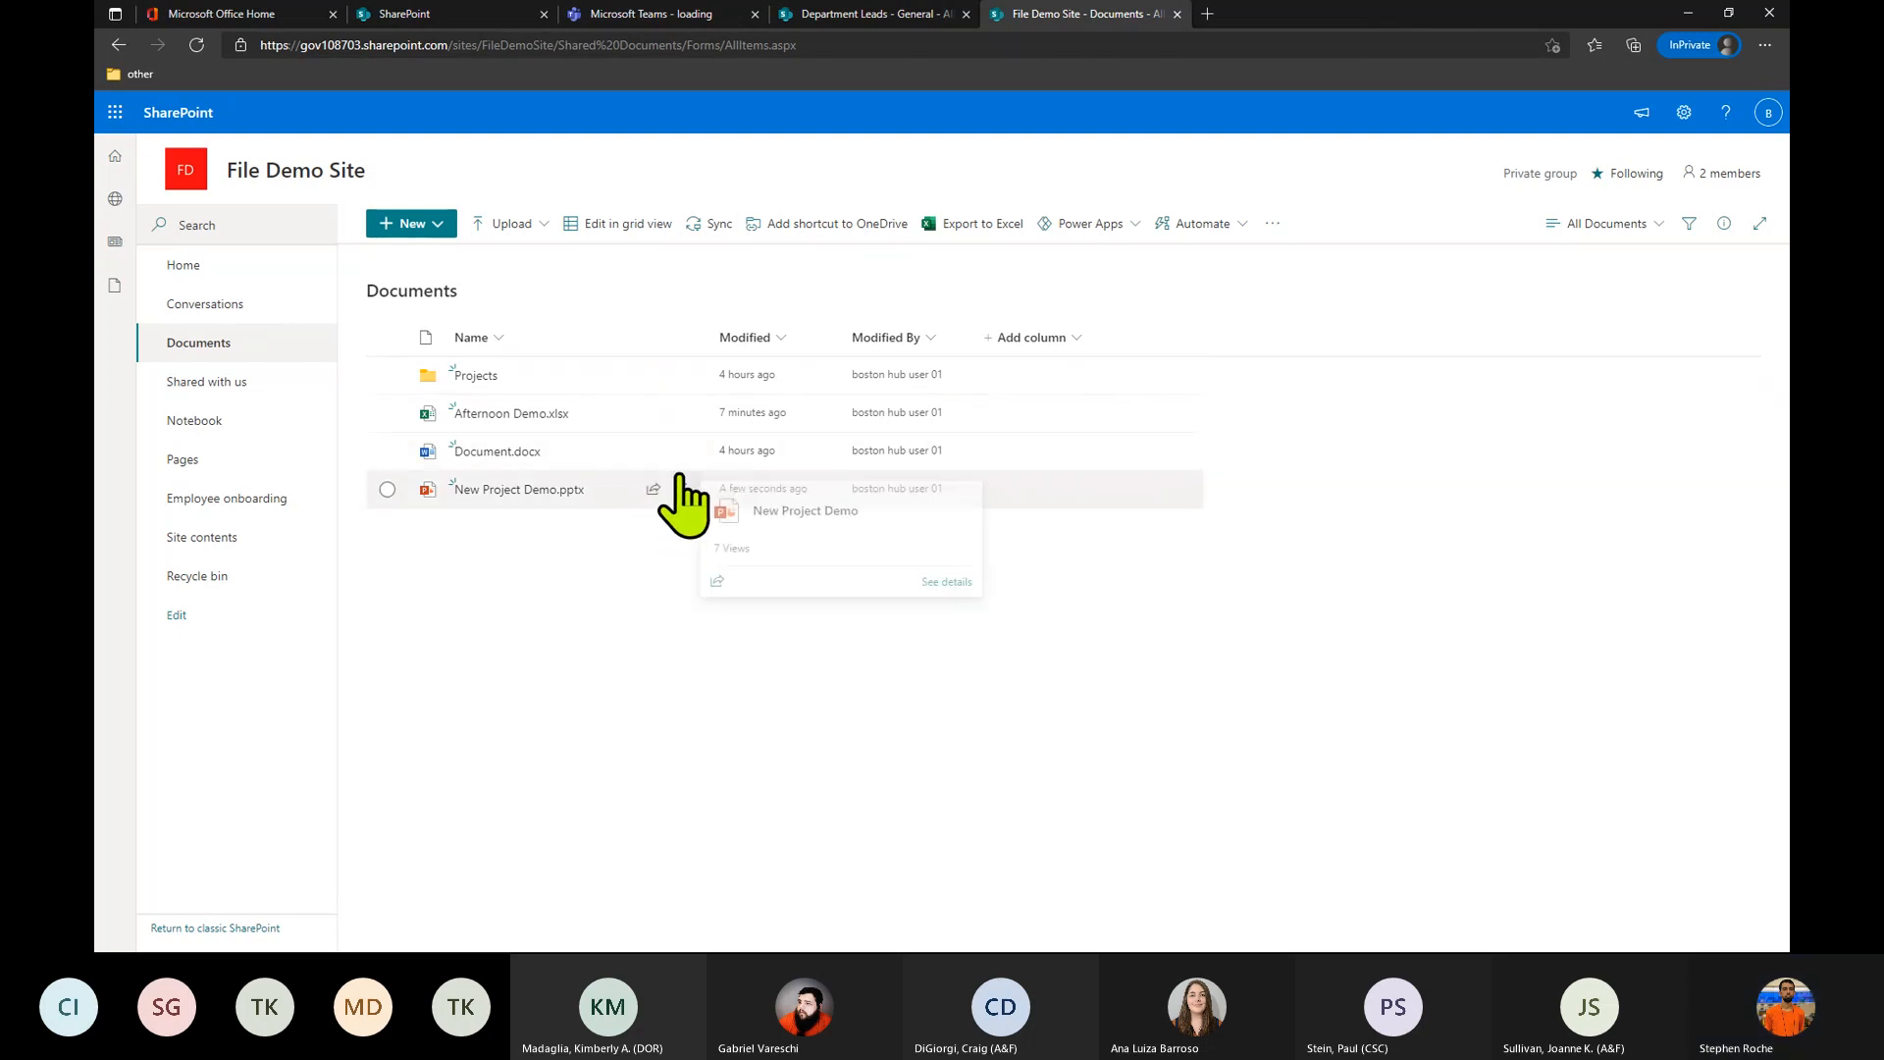
Delete version 6.0 of New Project Demo.pptx from its version history in the document library and clear the file selection.
mouse_move(687, 494)
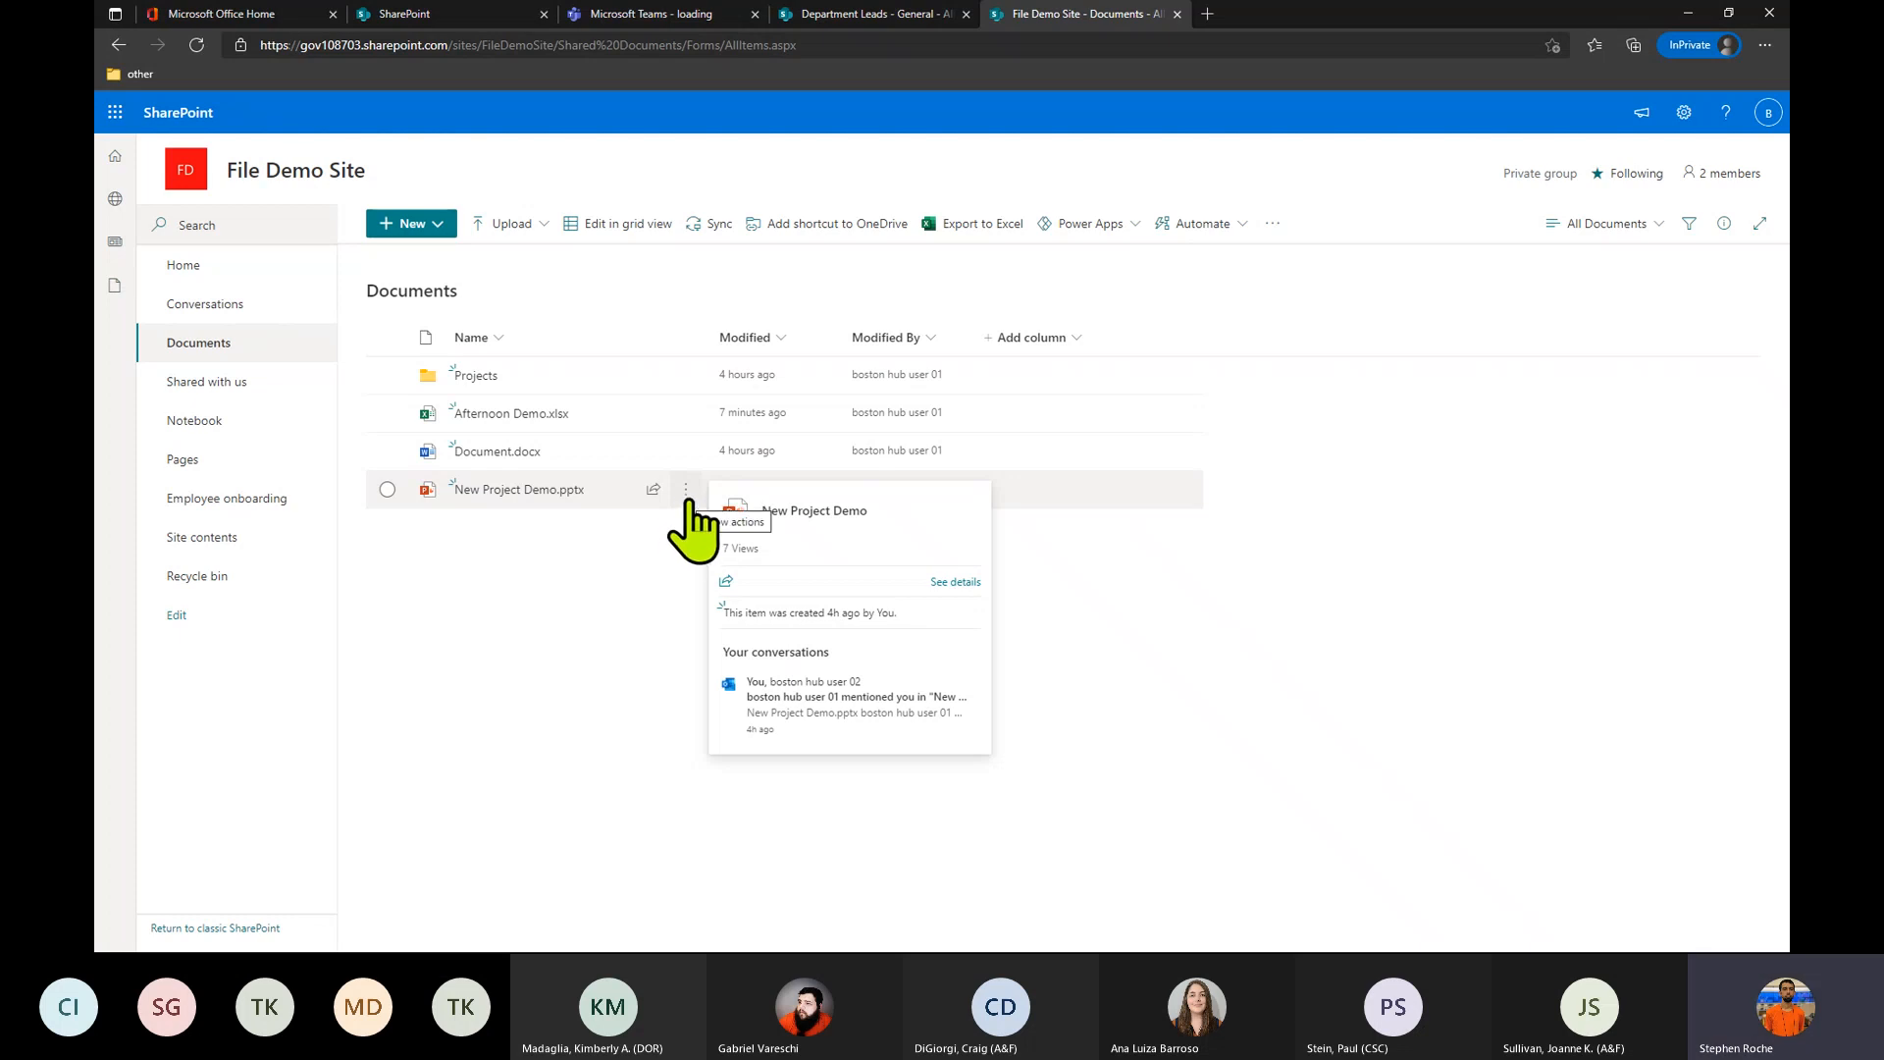
click(687, 490)
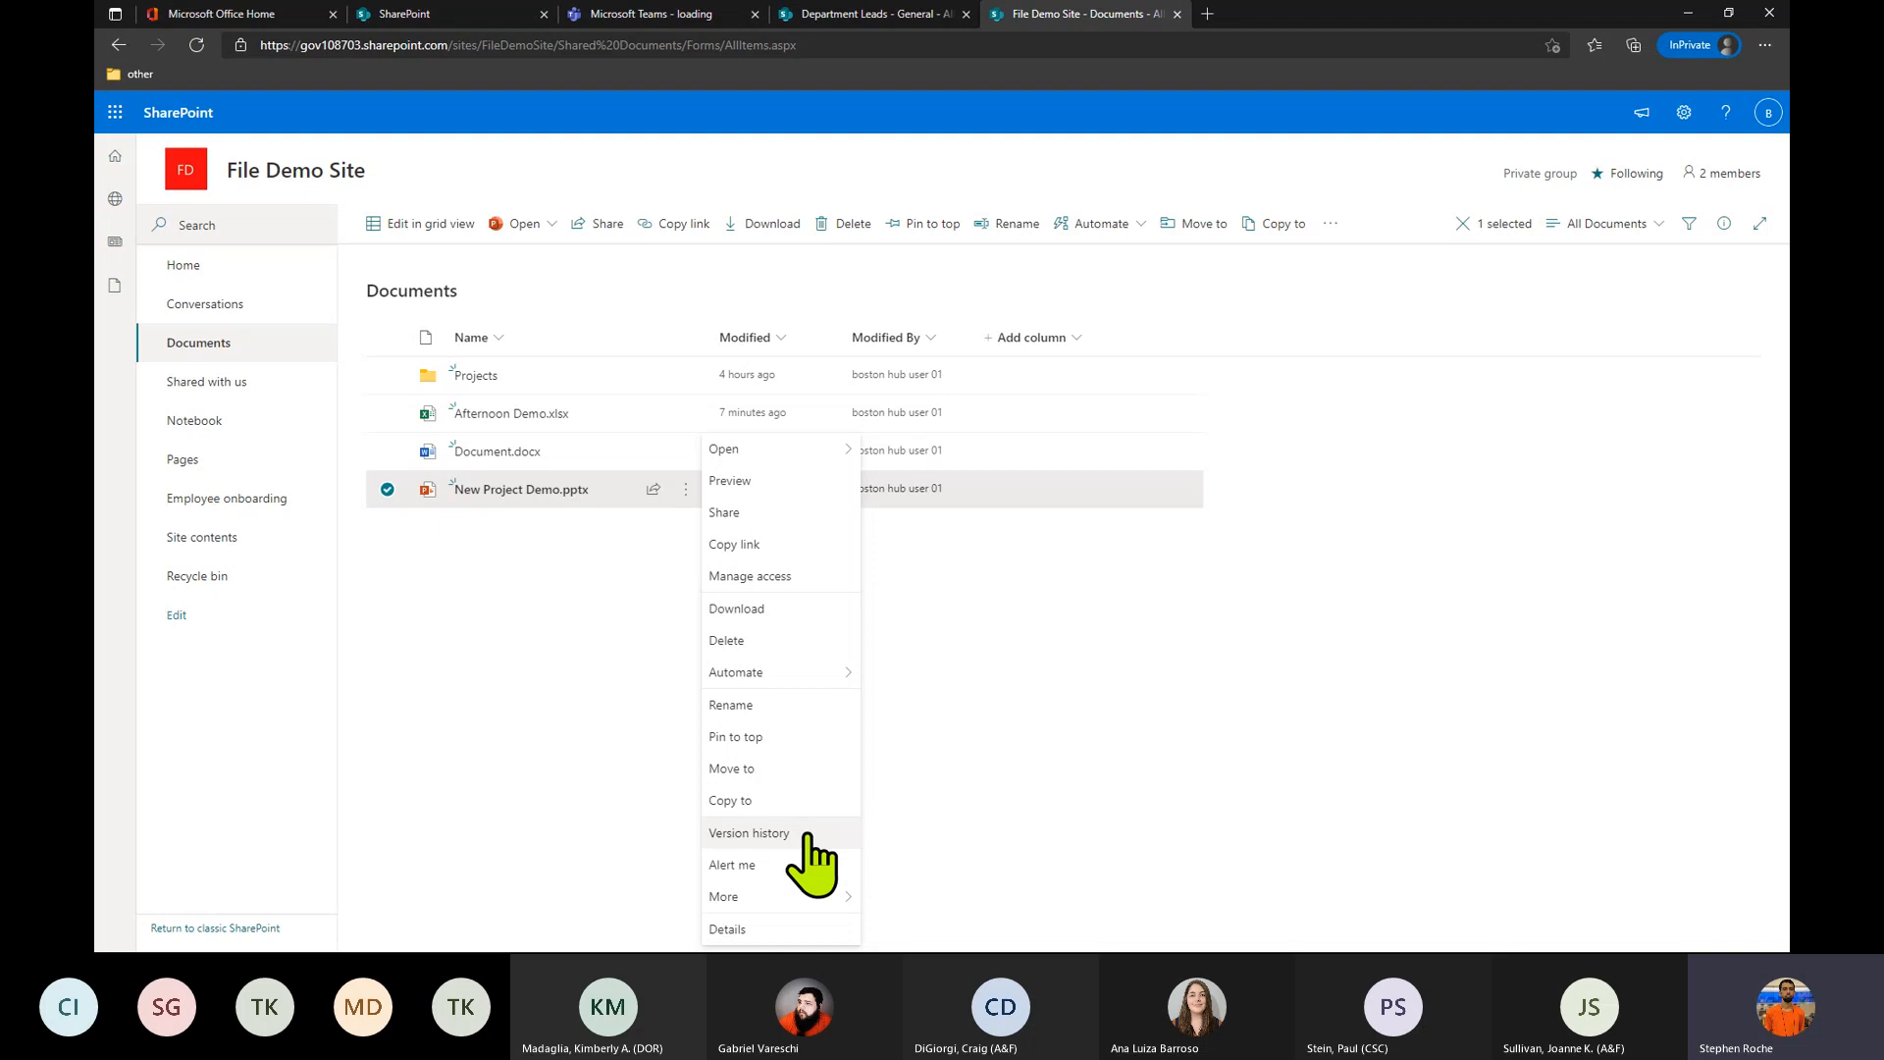
click(749, 832)
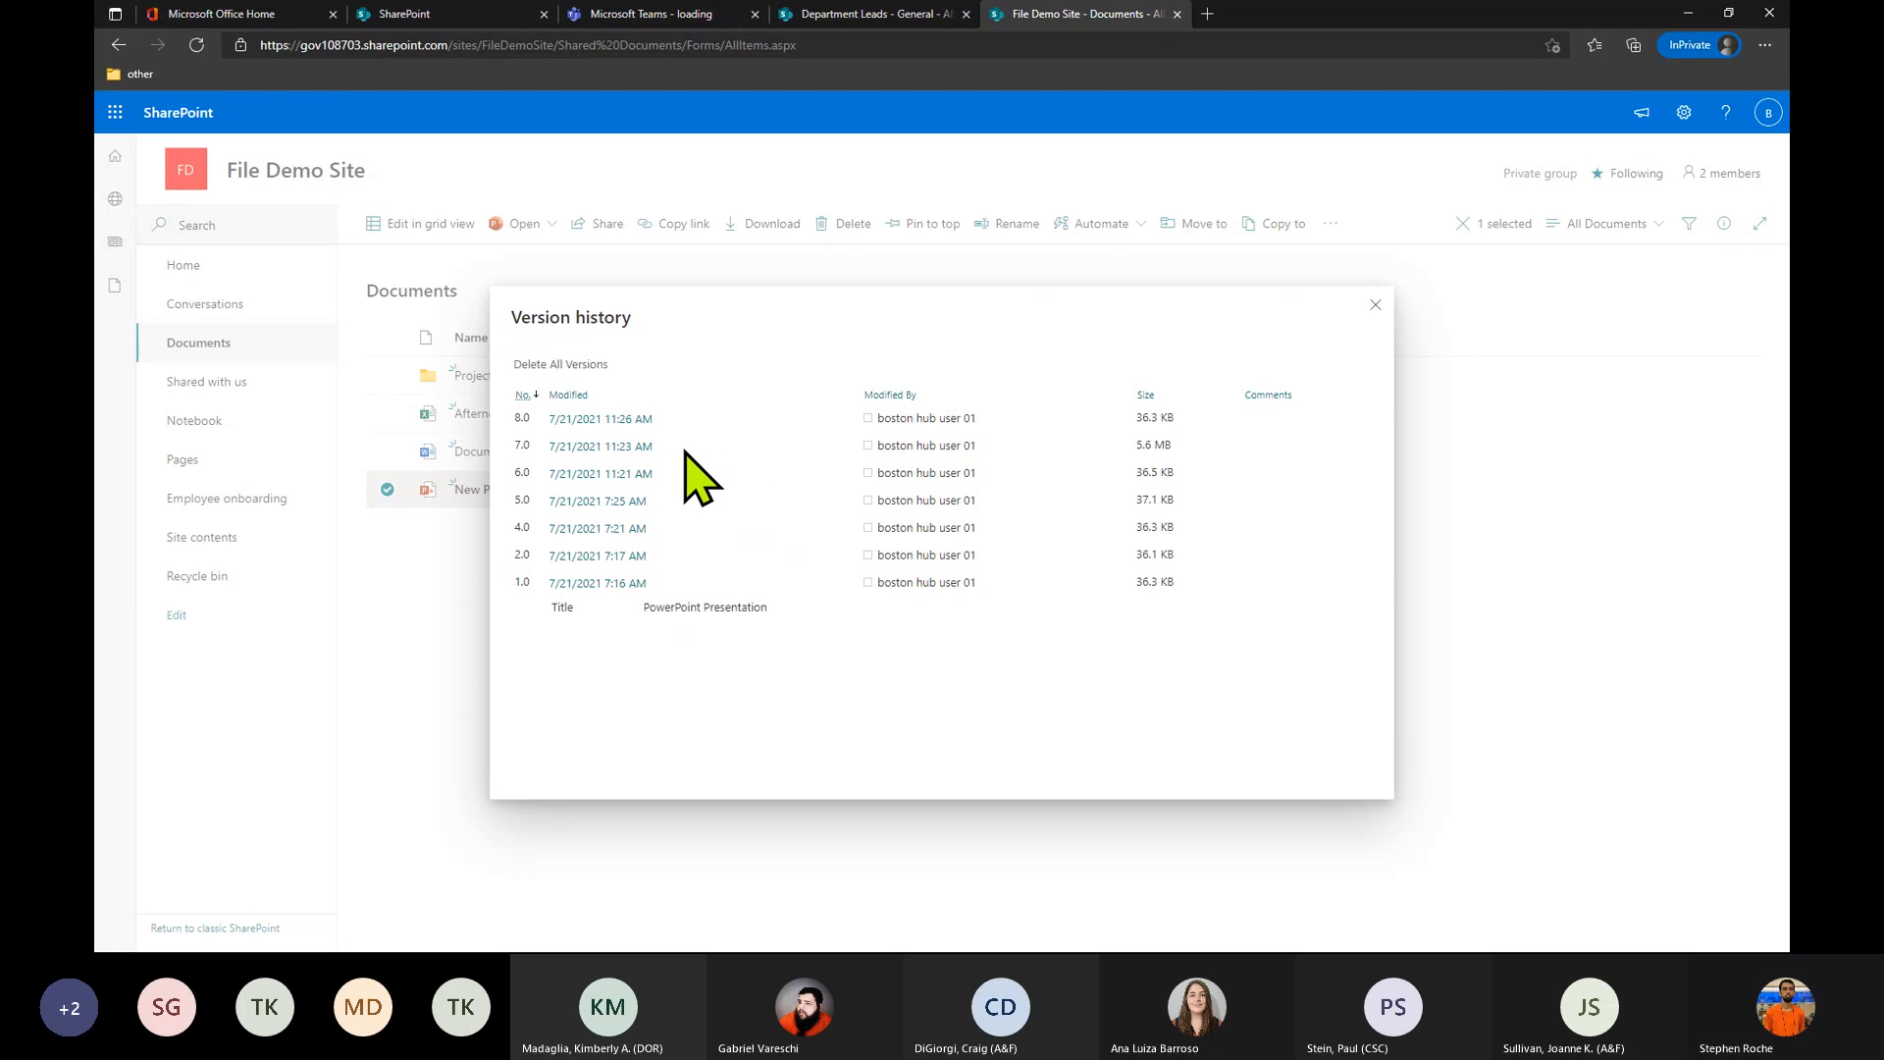
mouse_move(654, 479)
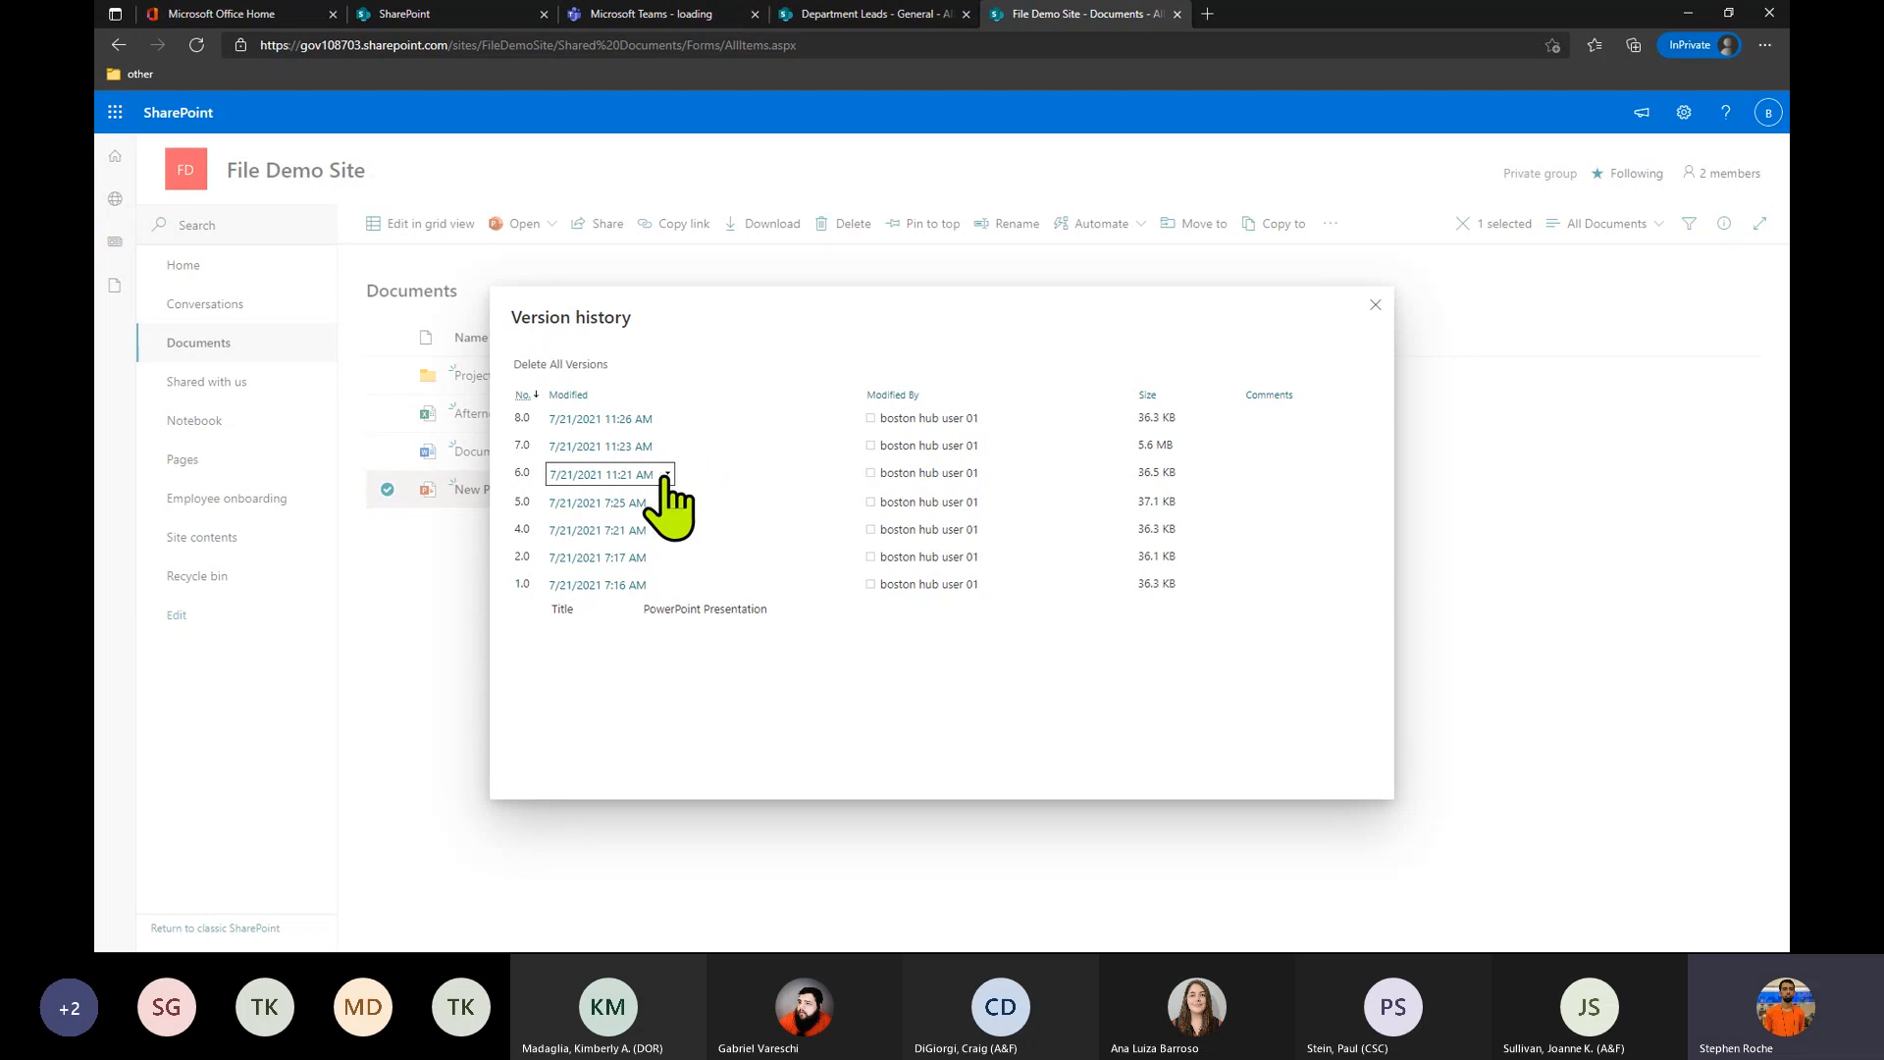
click(667, 475)
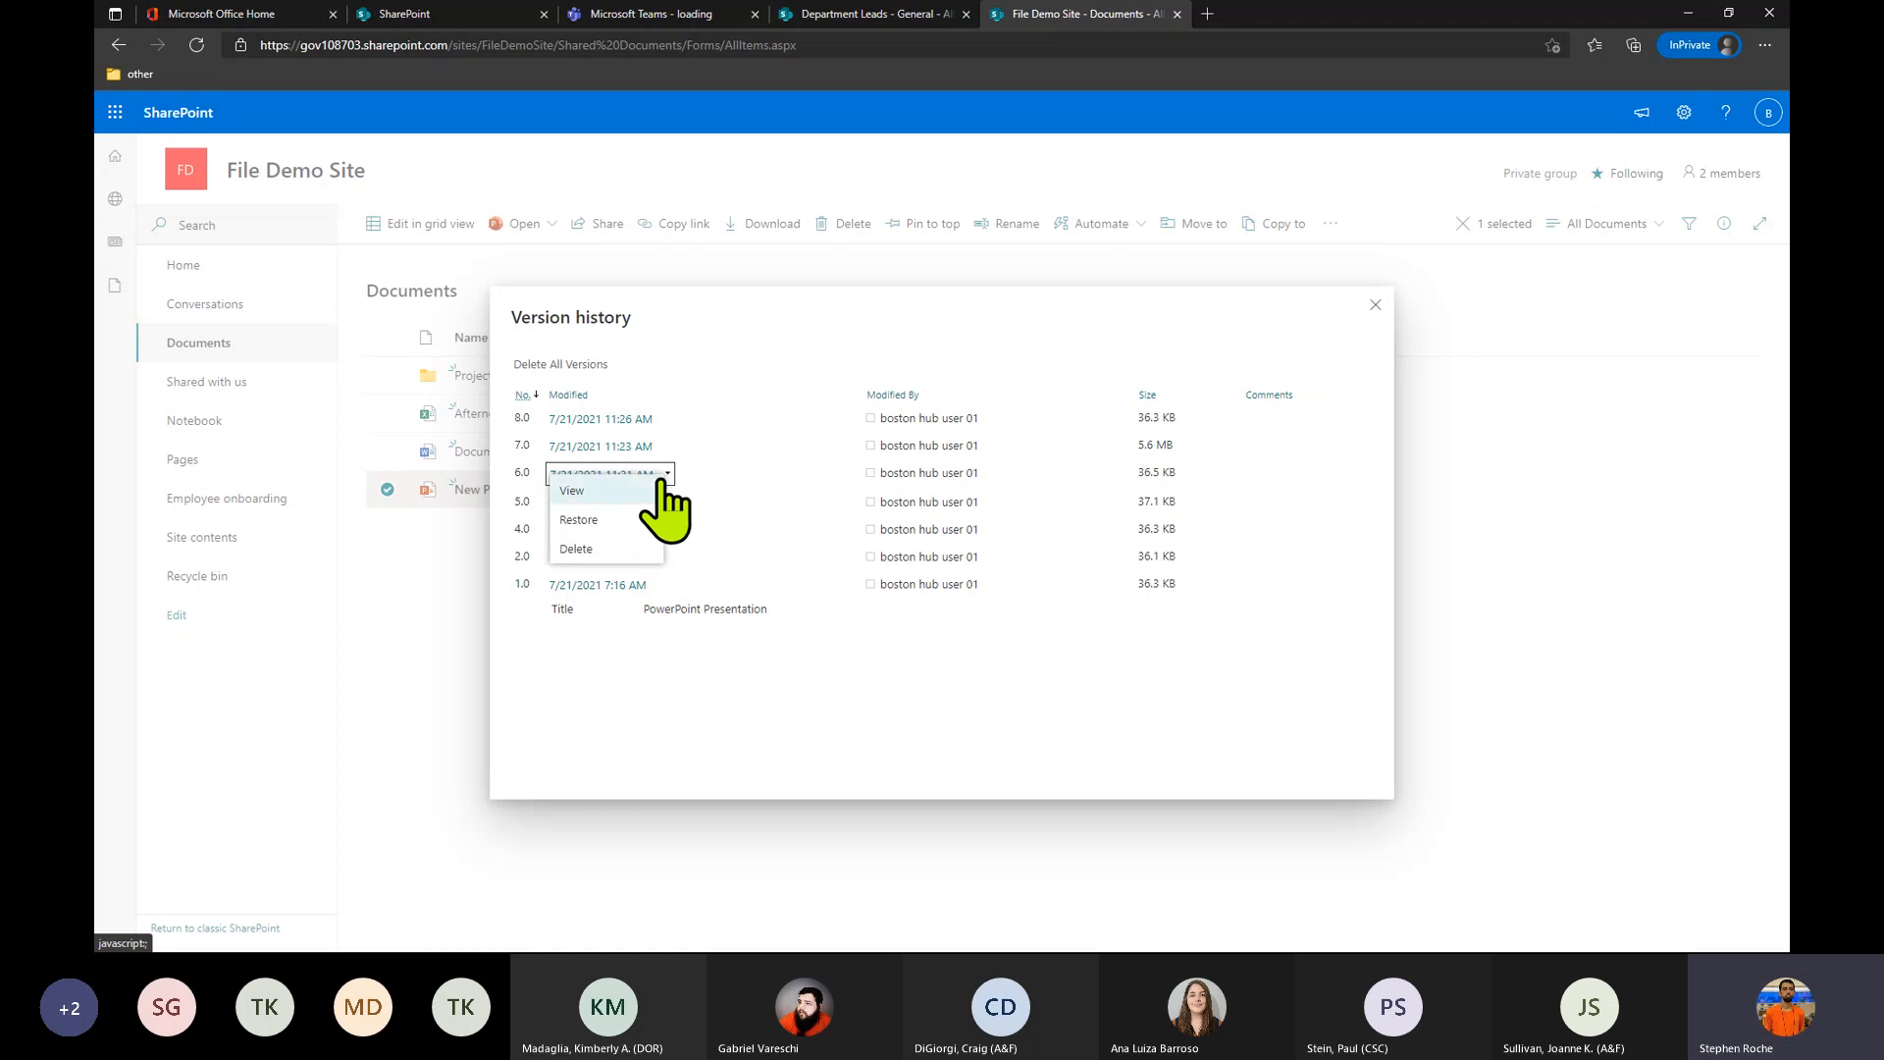
click(626, 552)
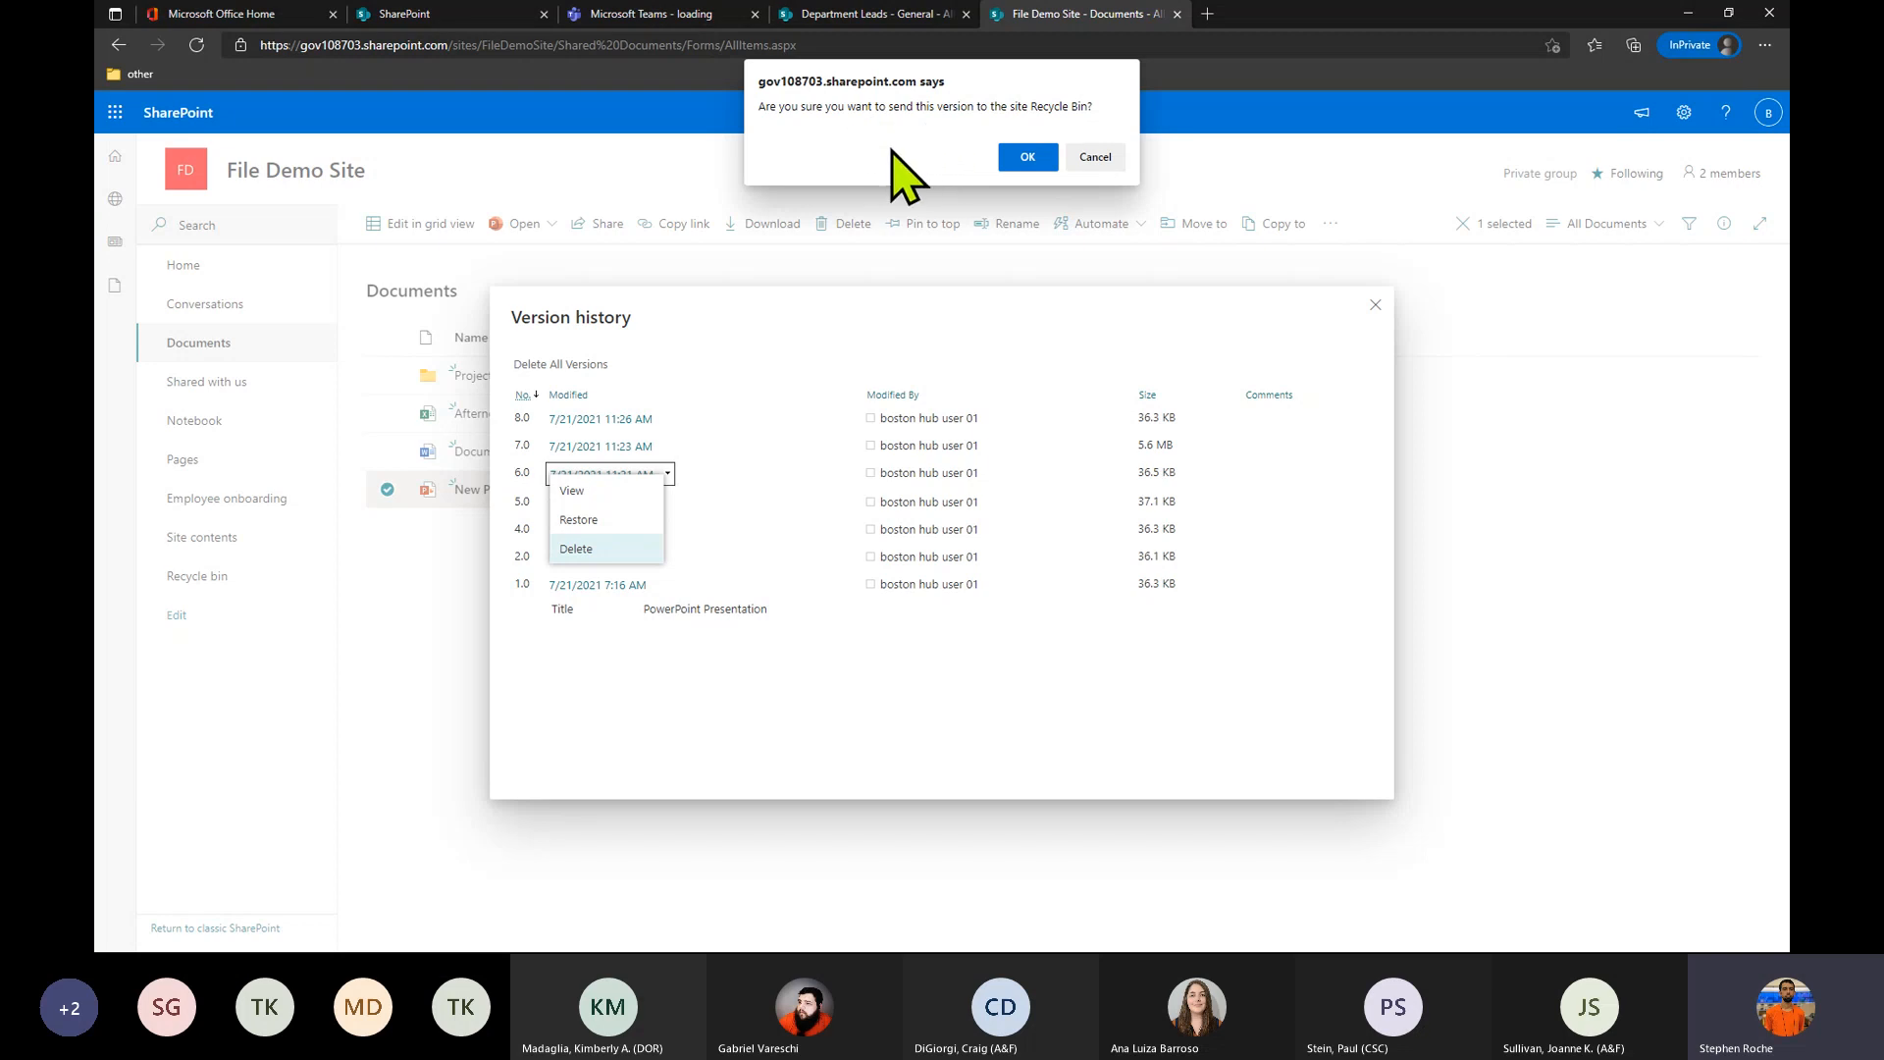
click(1027, 160)
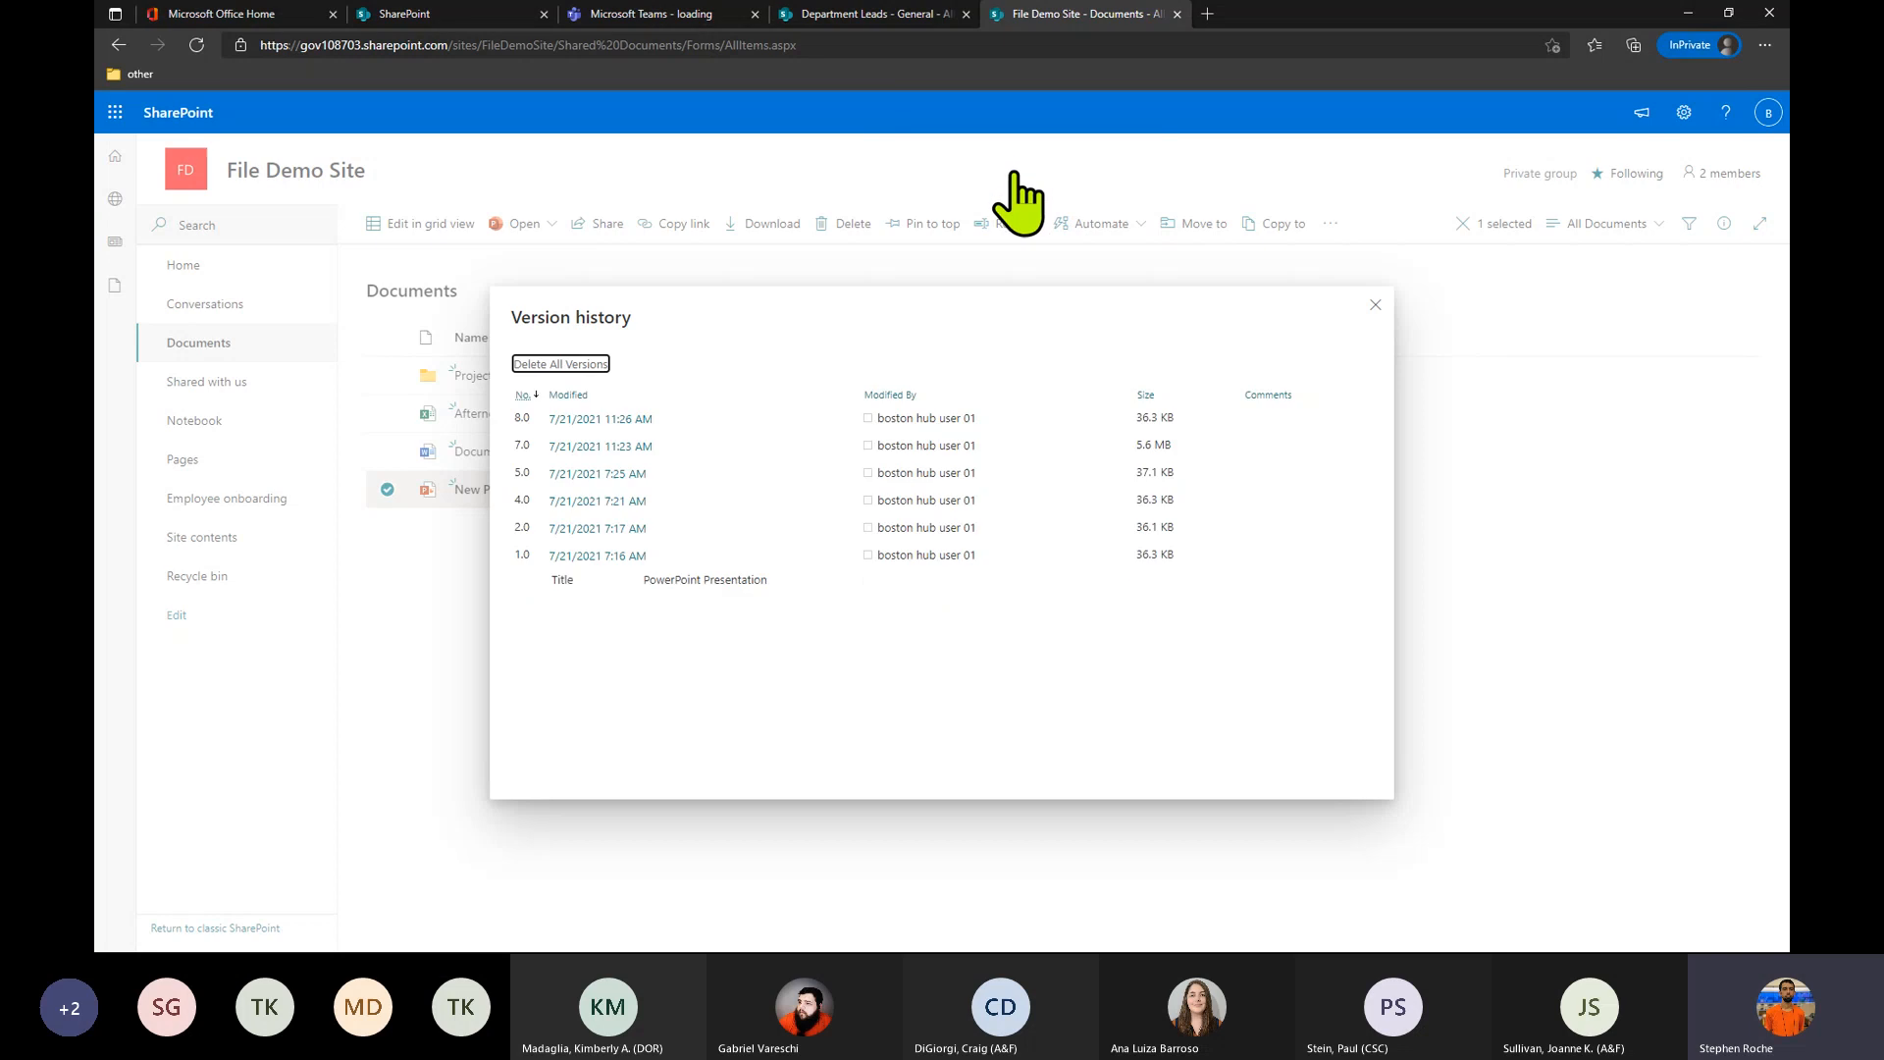
click(1376, 309)
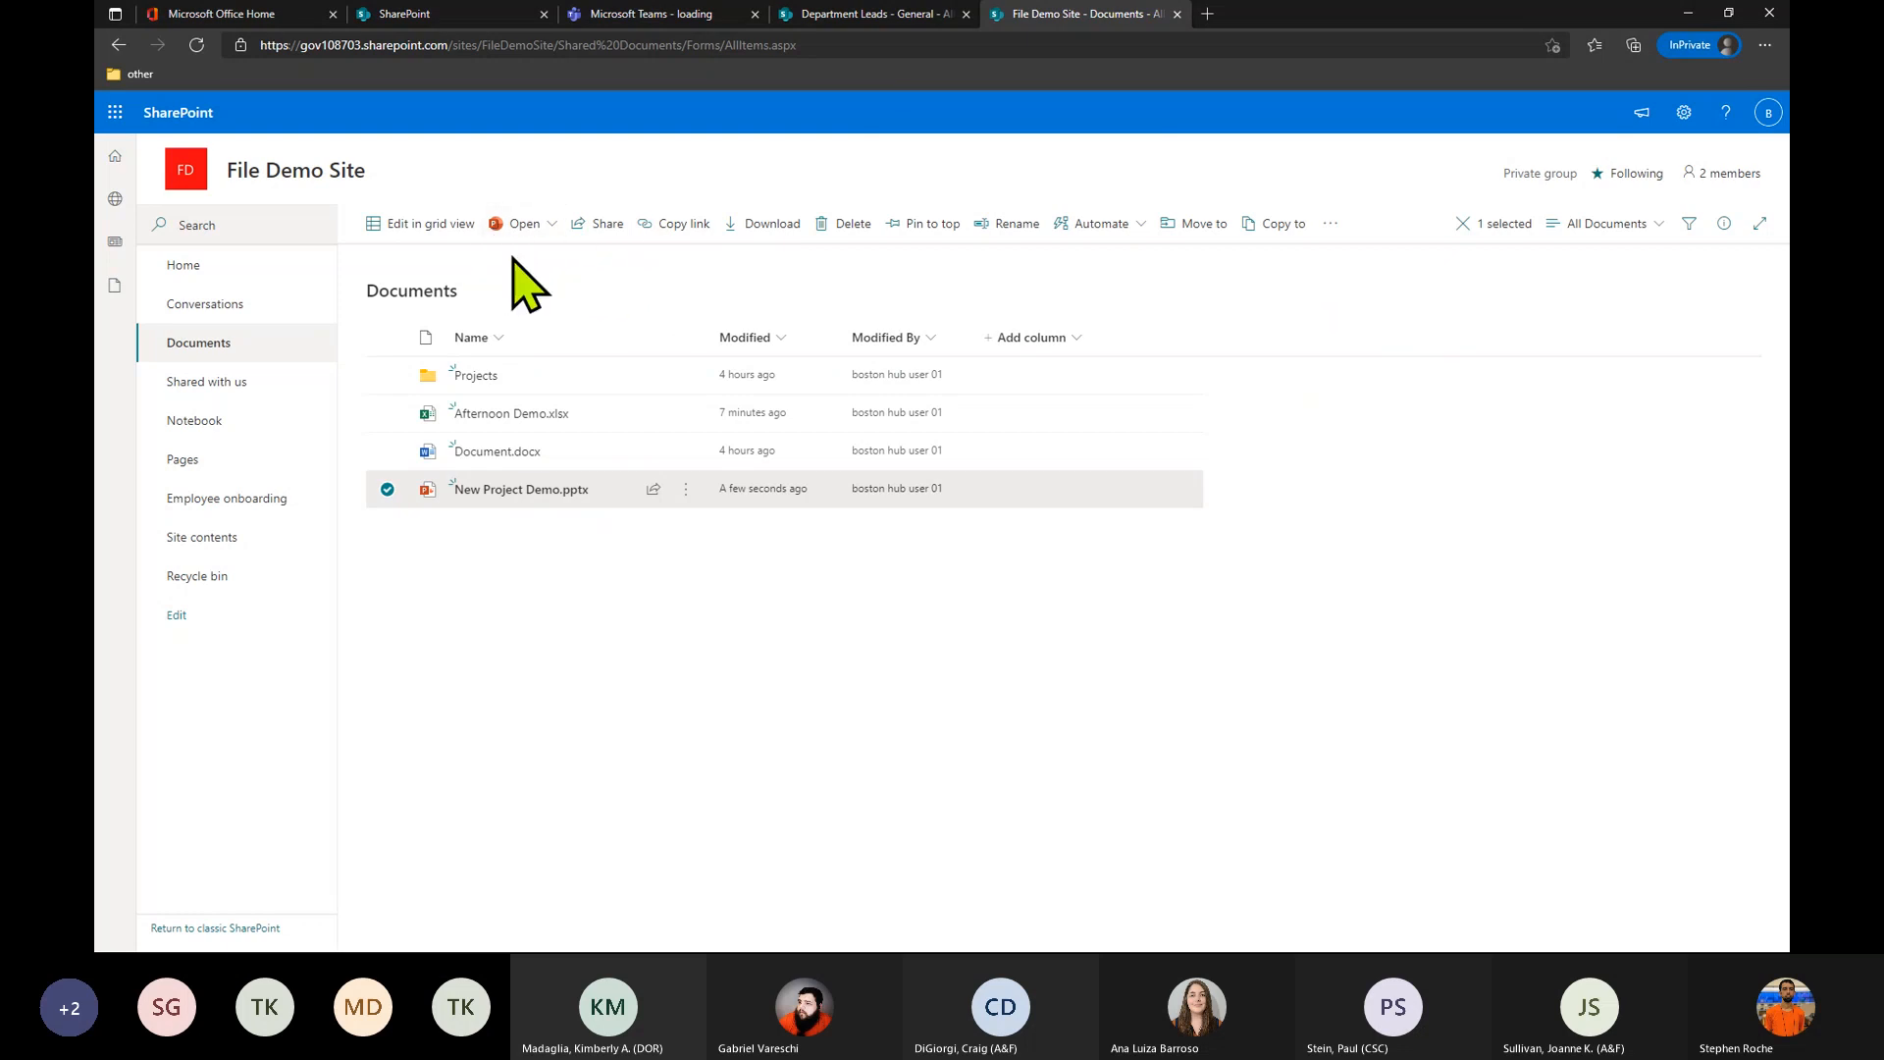
click(694, 315)
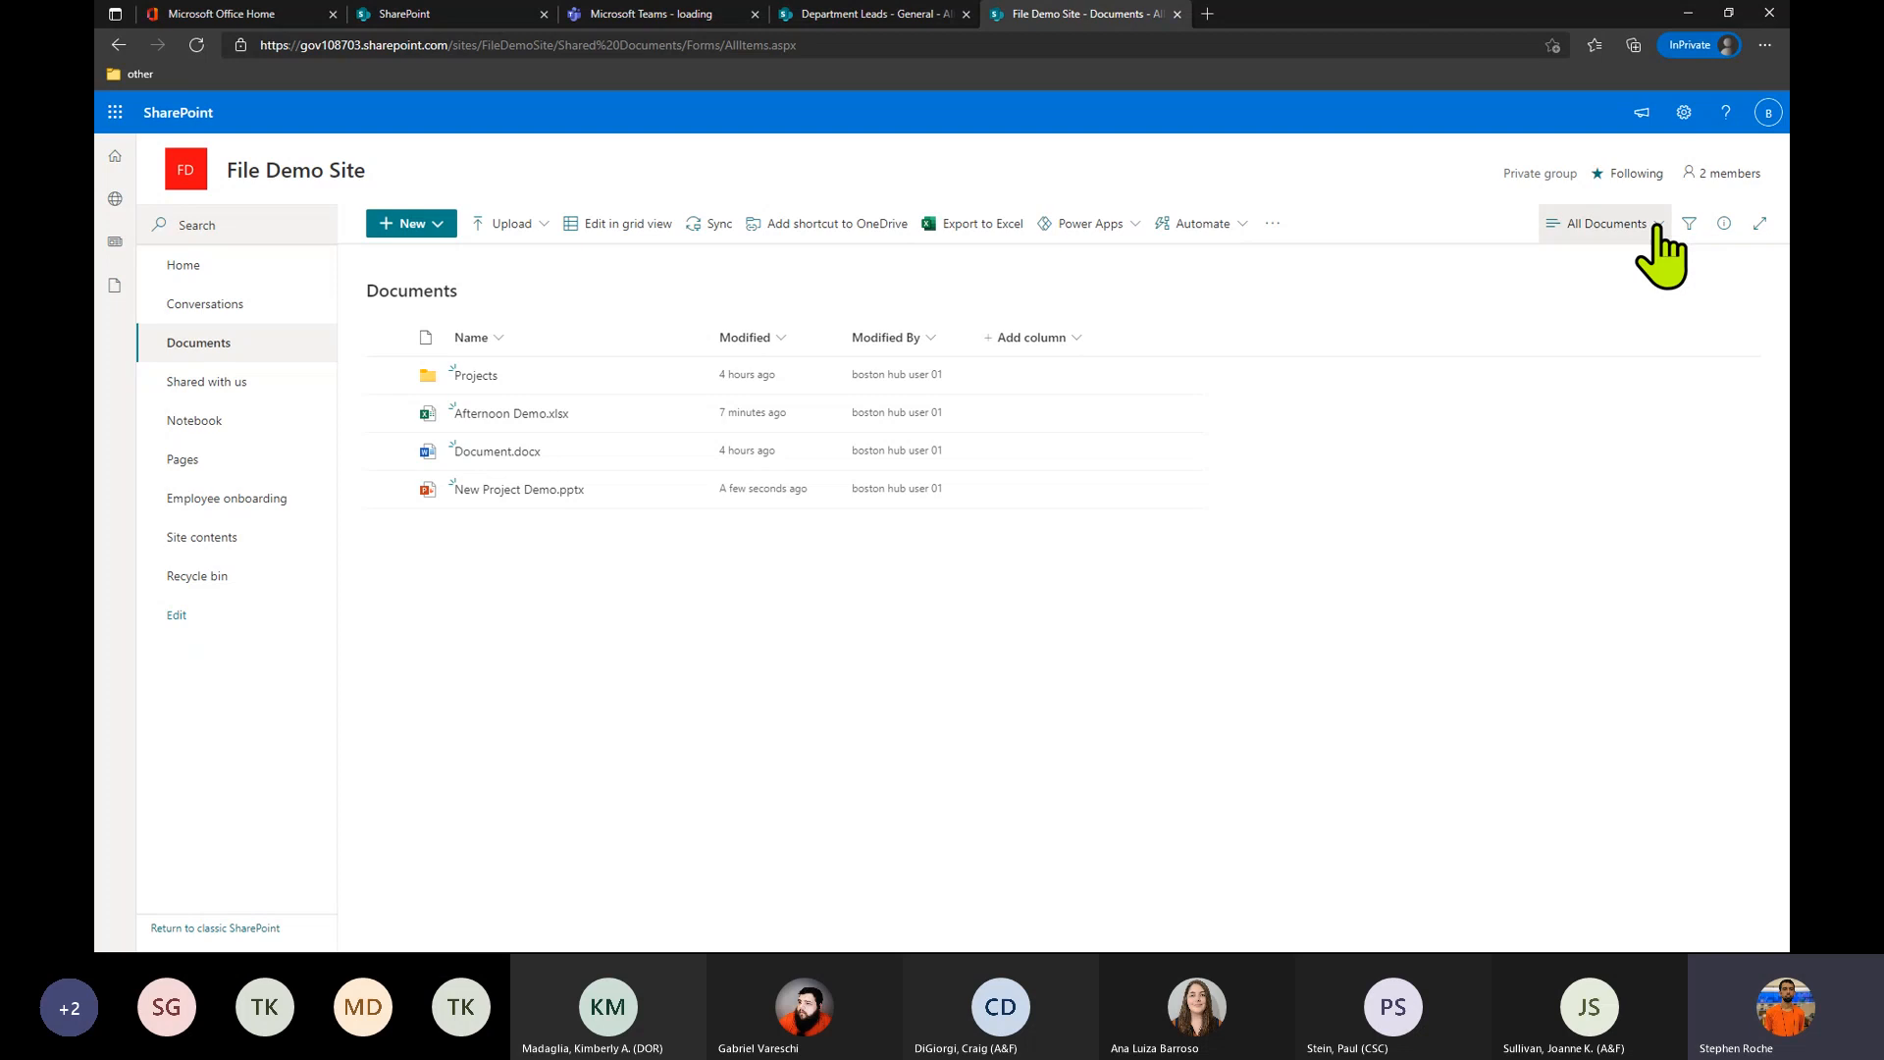
Show the library as Compact List, Tiles and List again, and check the available filters.
click(1657, 224)
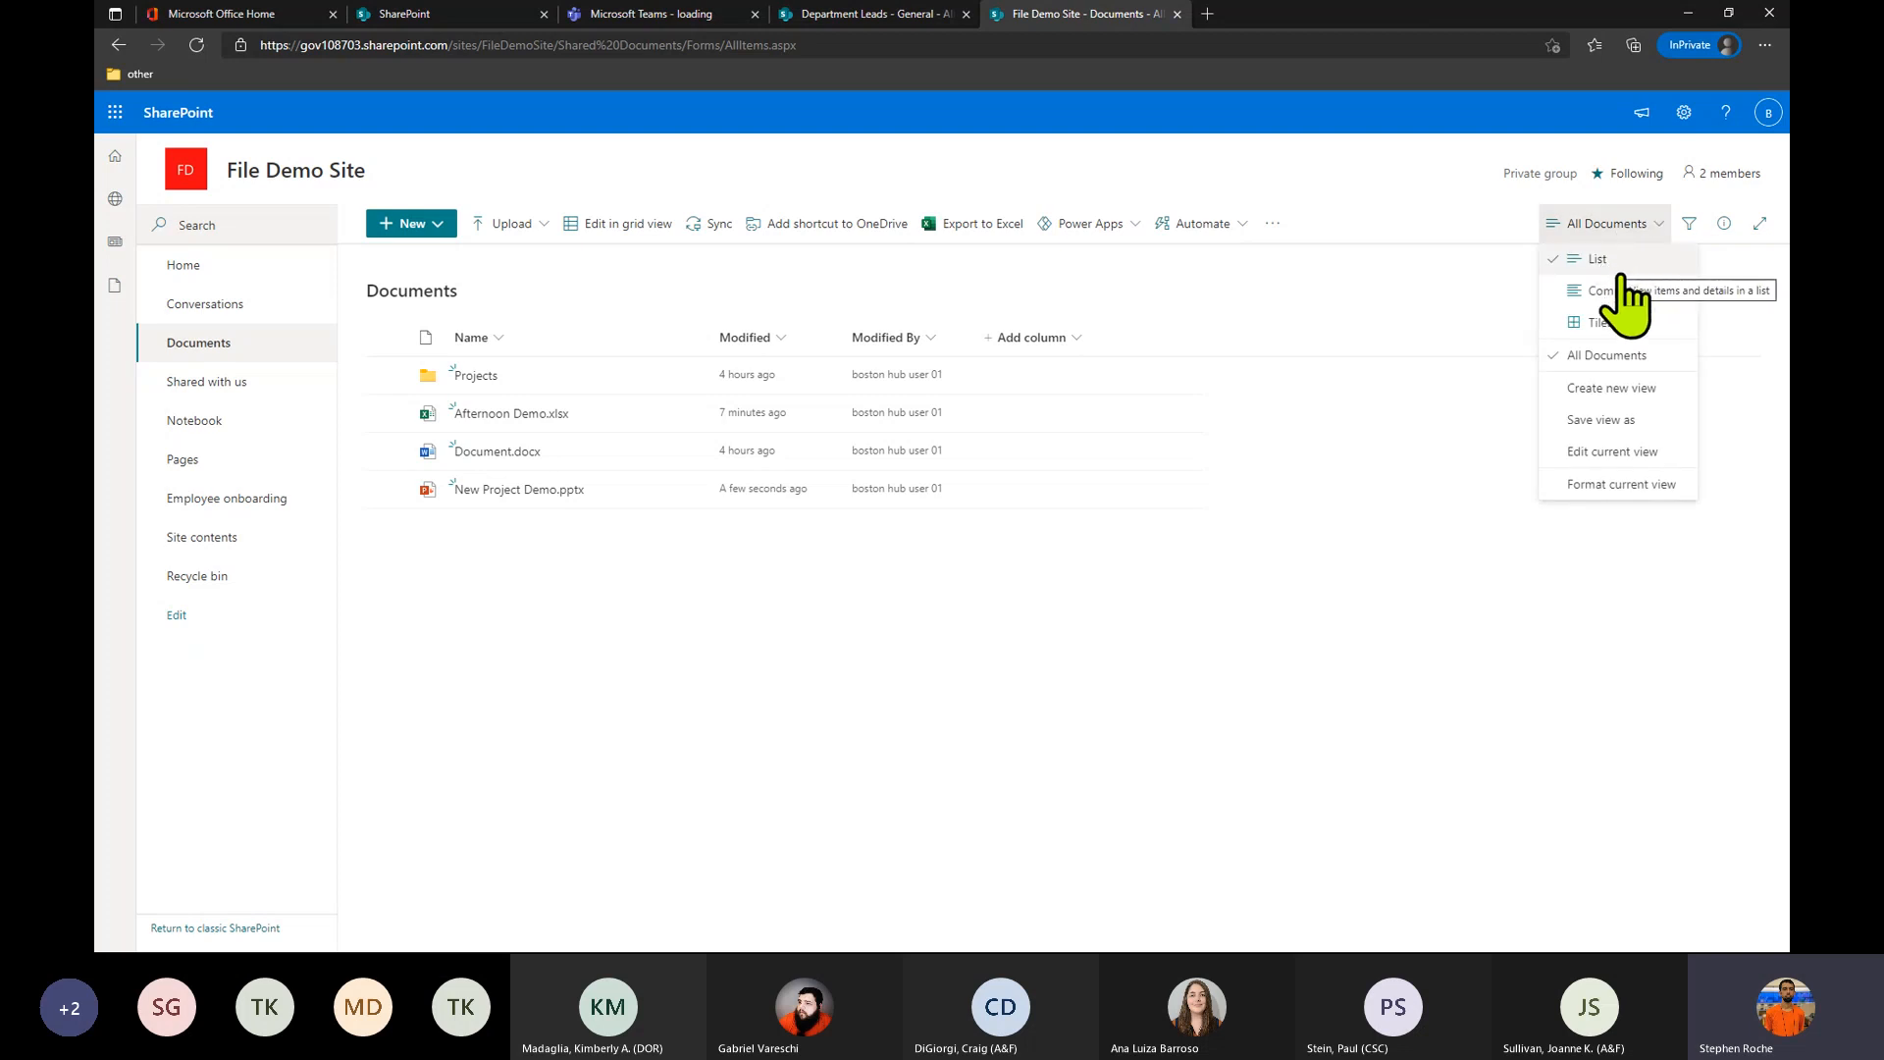
click(1619, 290)
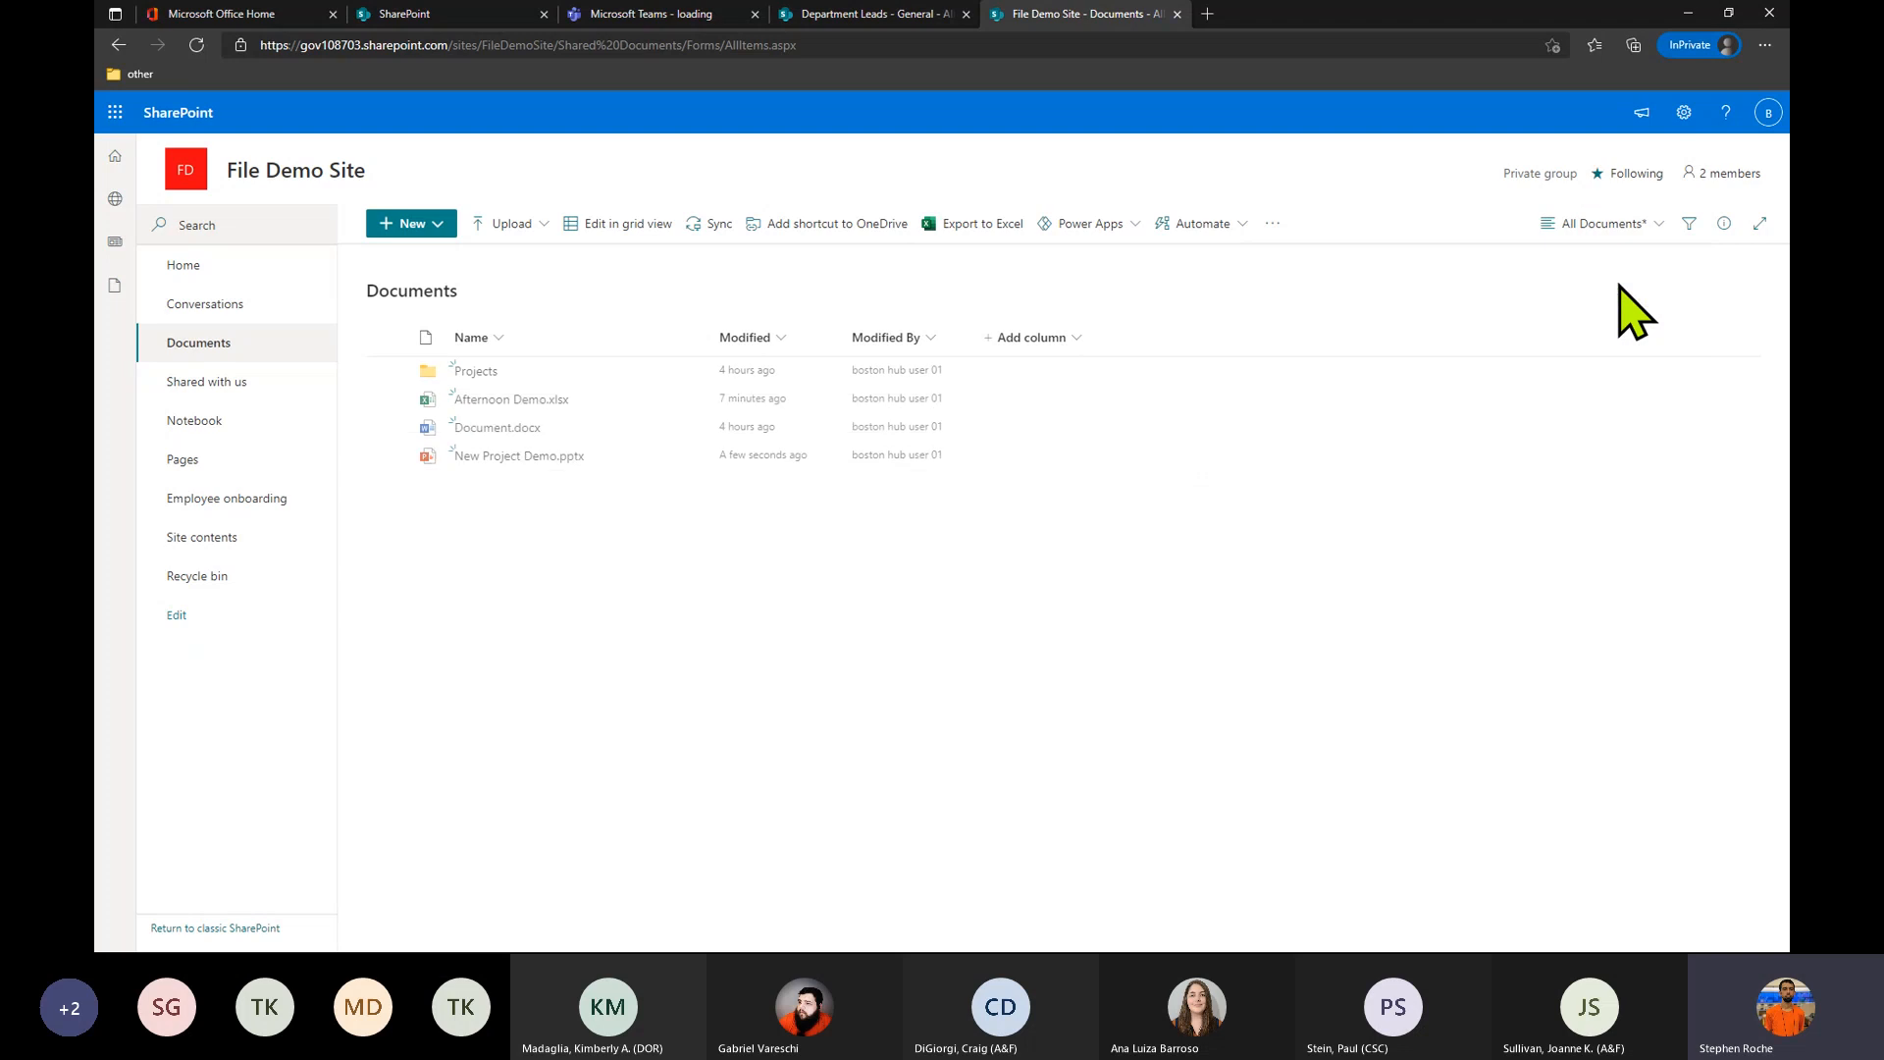
click(1615, 224)
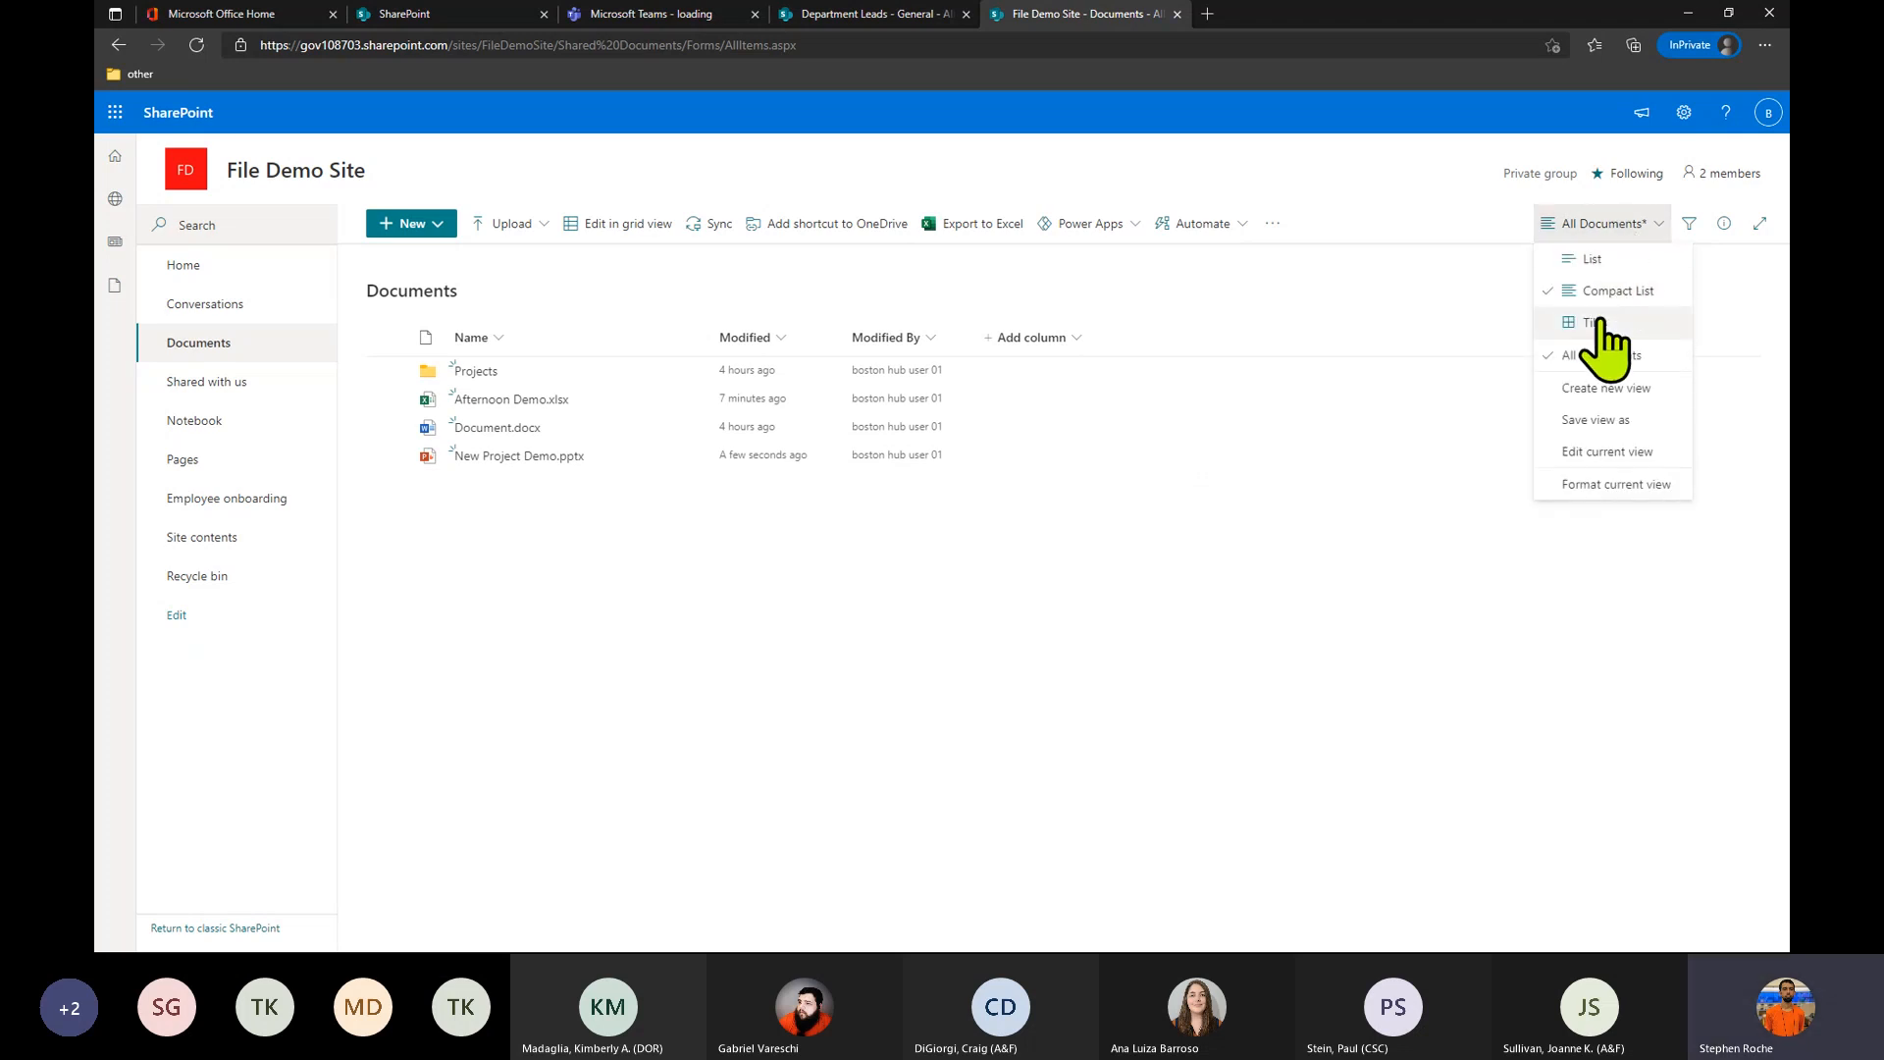
click(1603, 321)
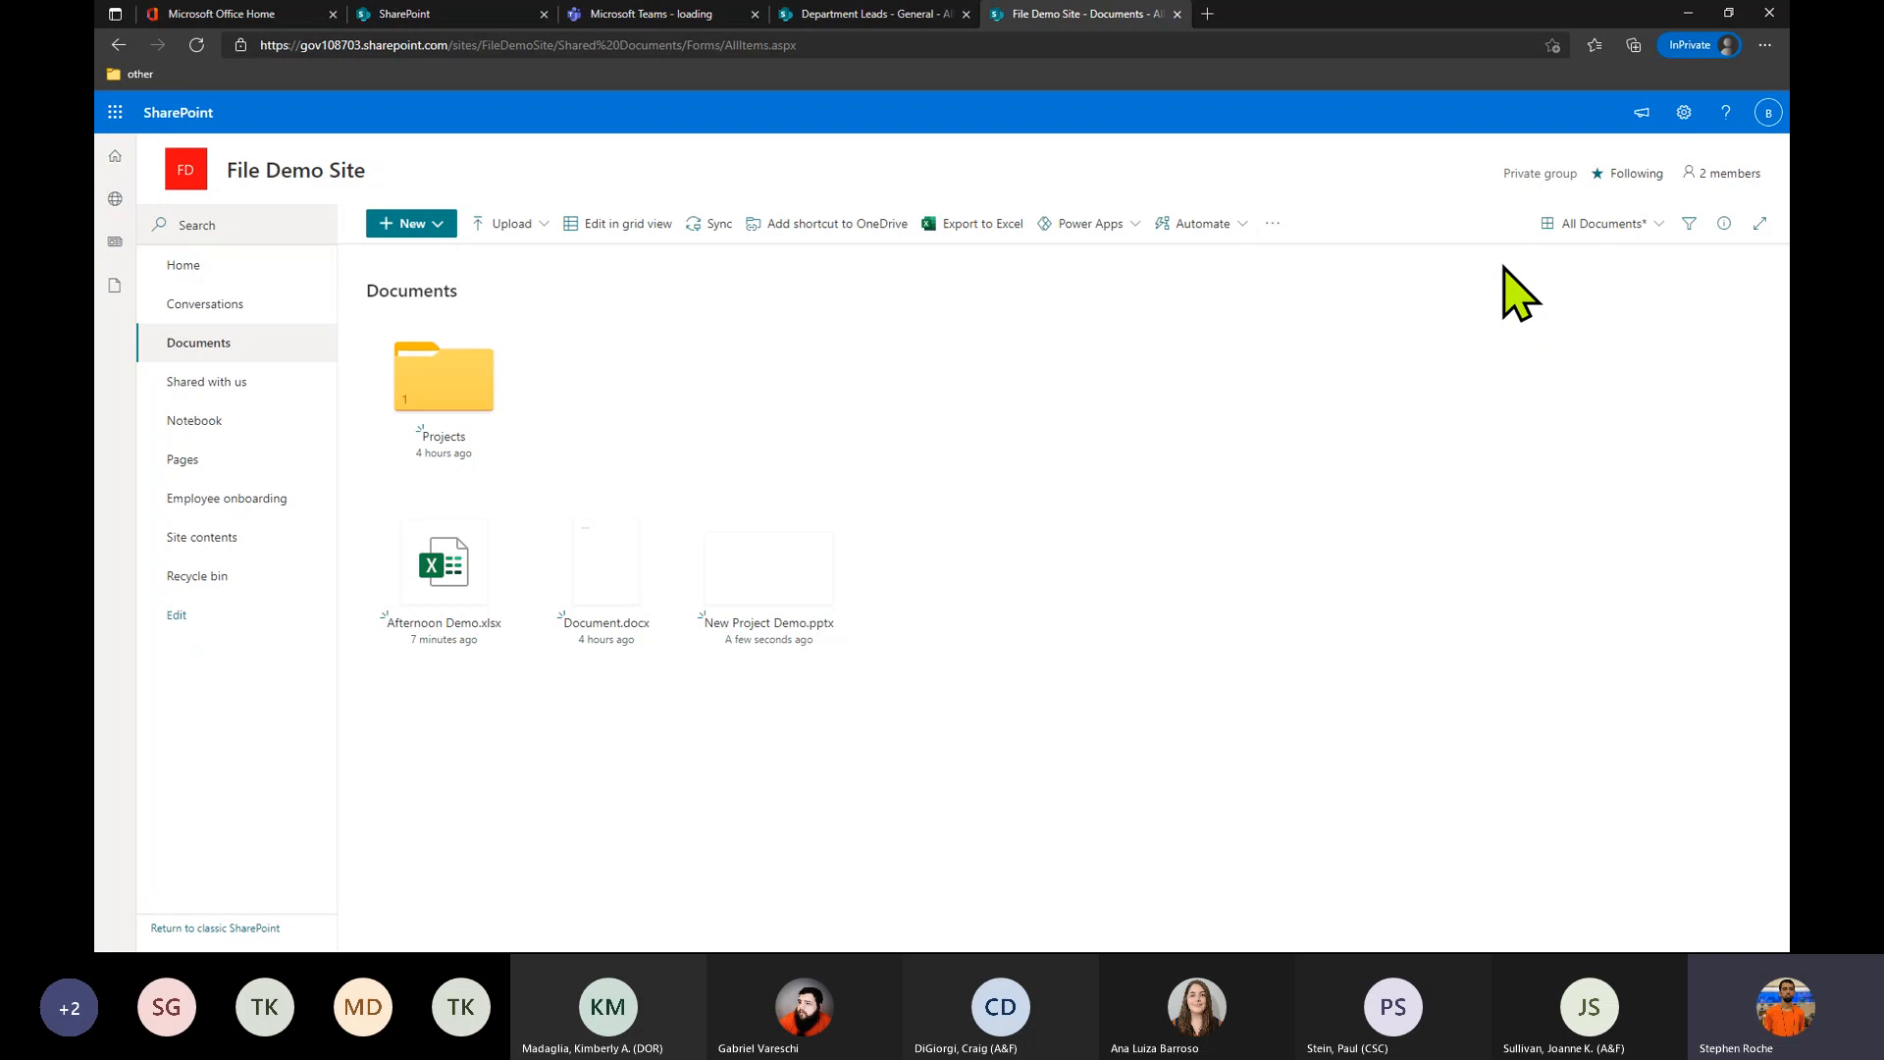
click(1602, 228)
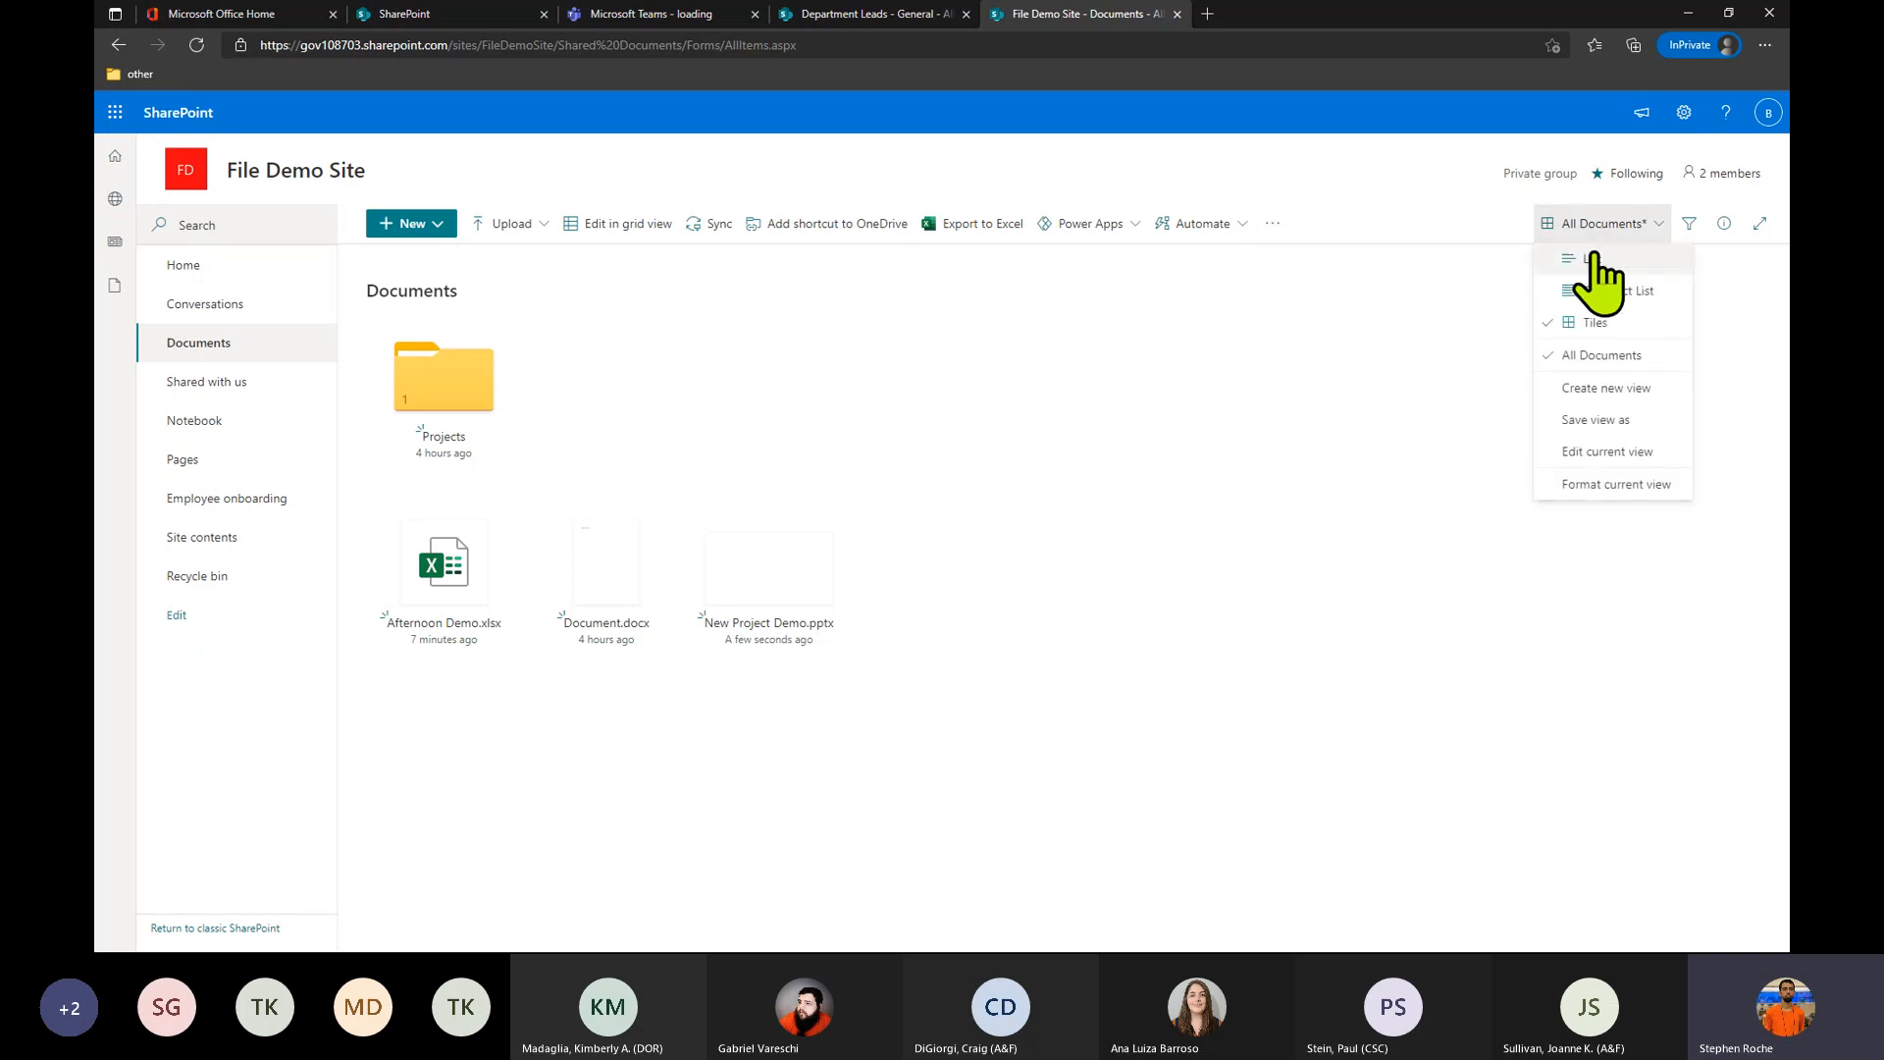
click(1594, 260)
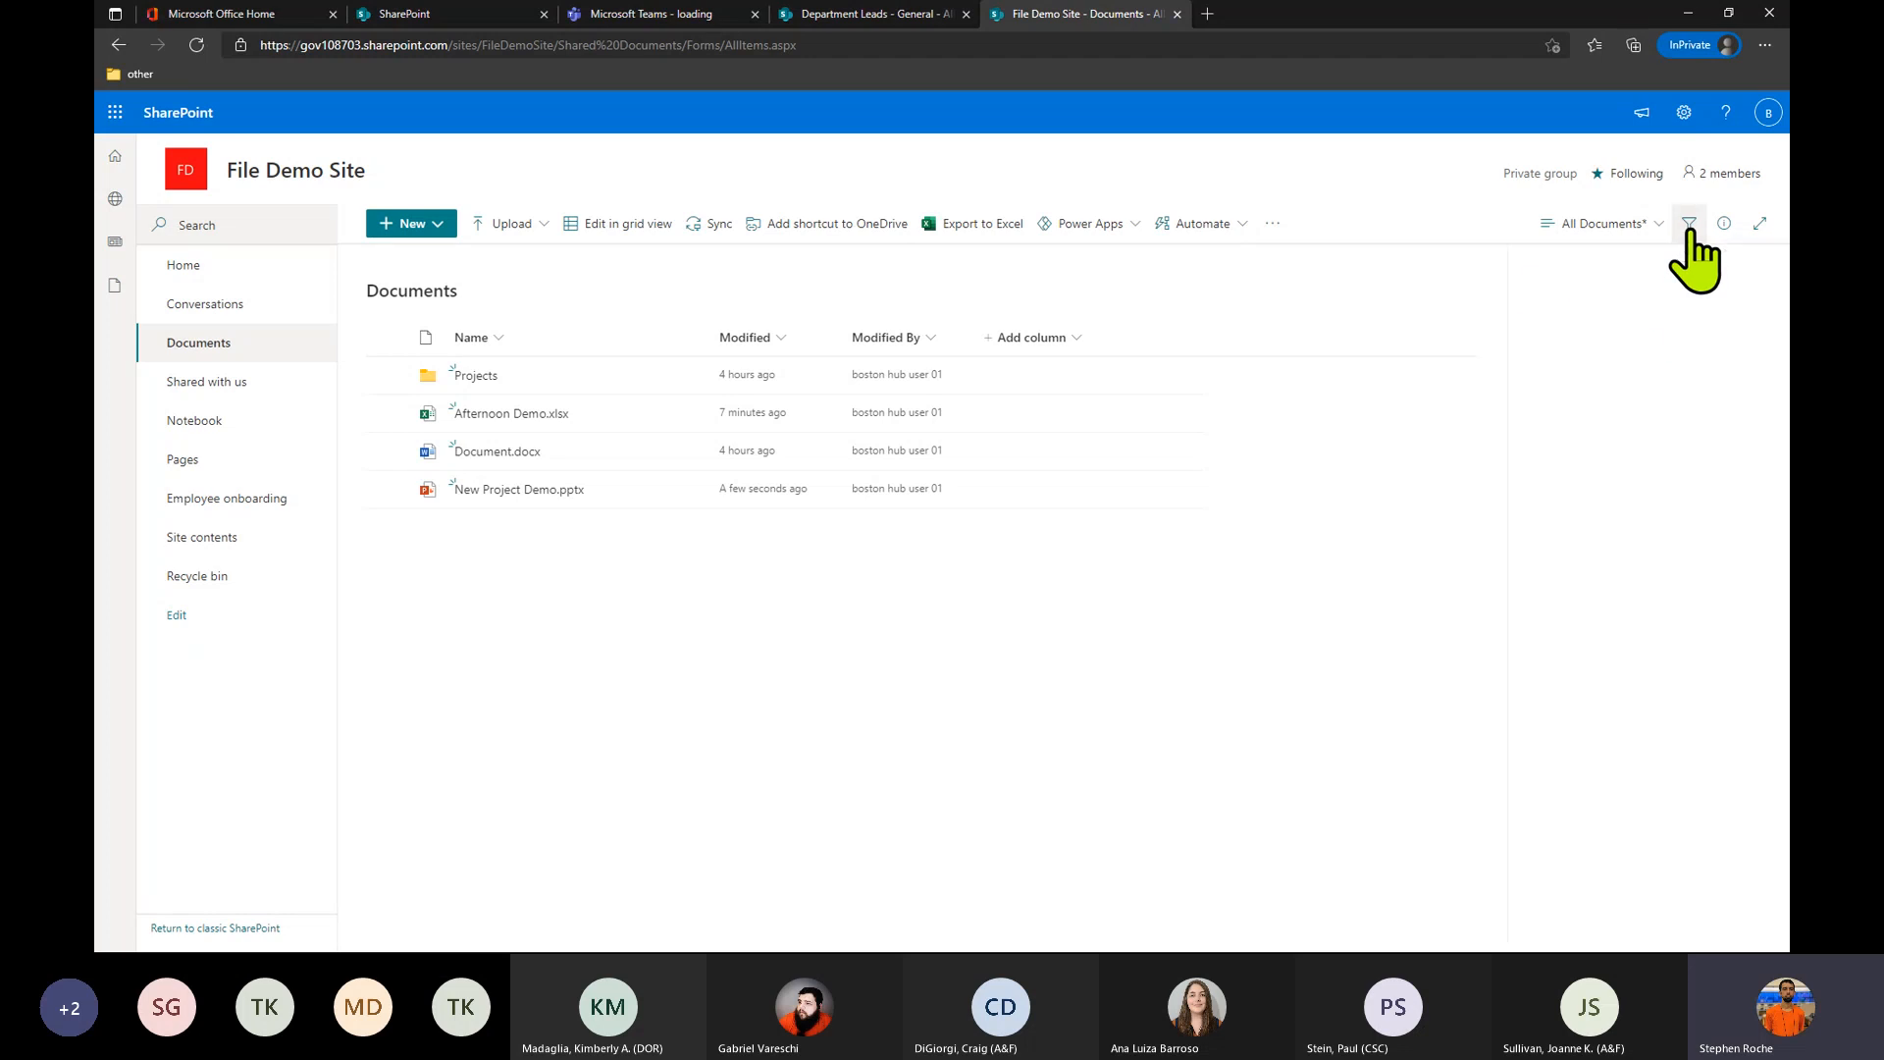
click(1689, 224)
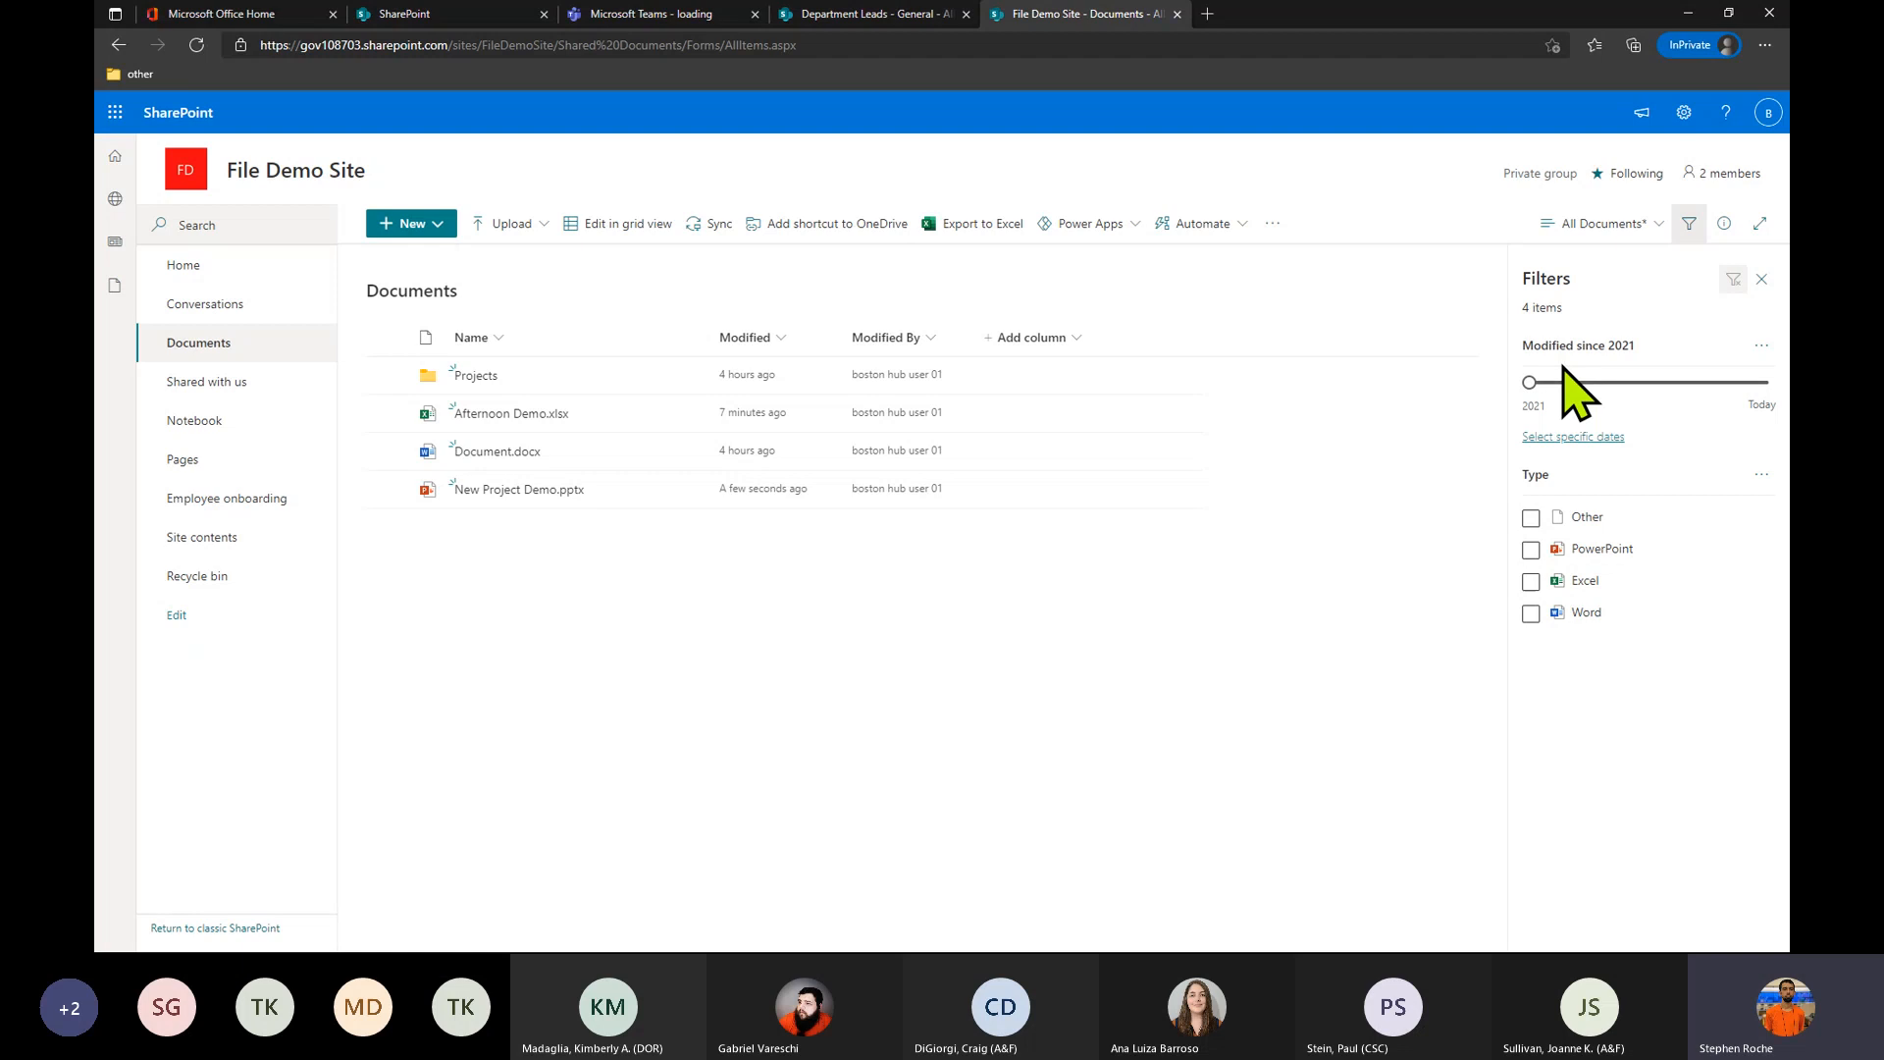
click(1762, 281)
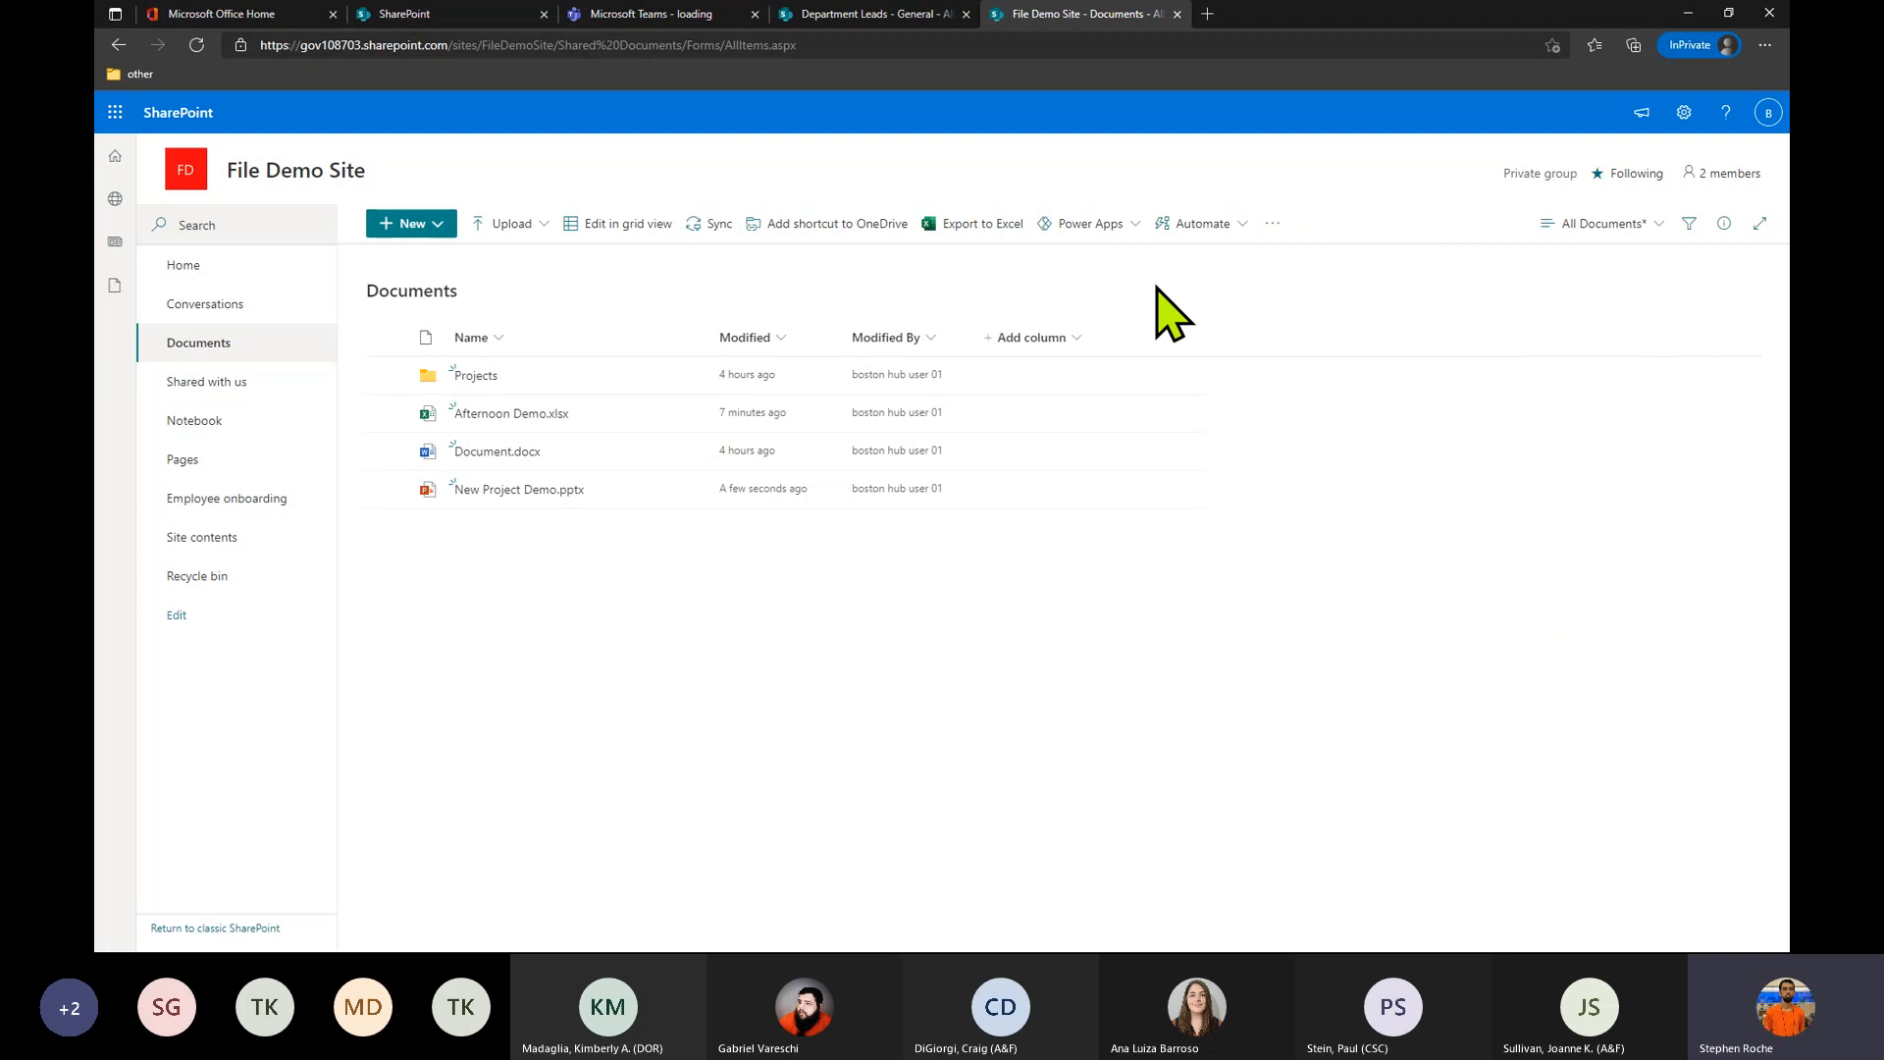
Delete Afternoon Demo.xlsx from the document library.
click(387, 413)
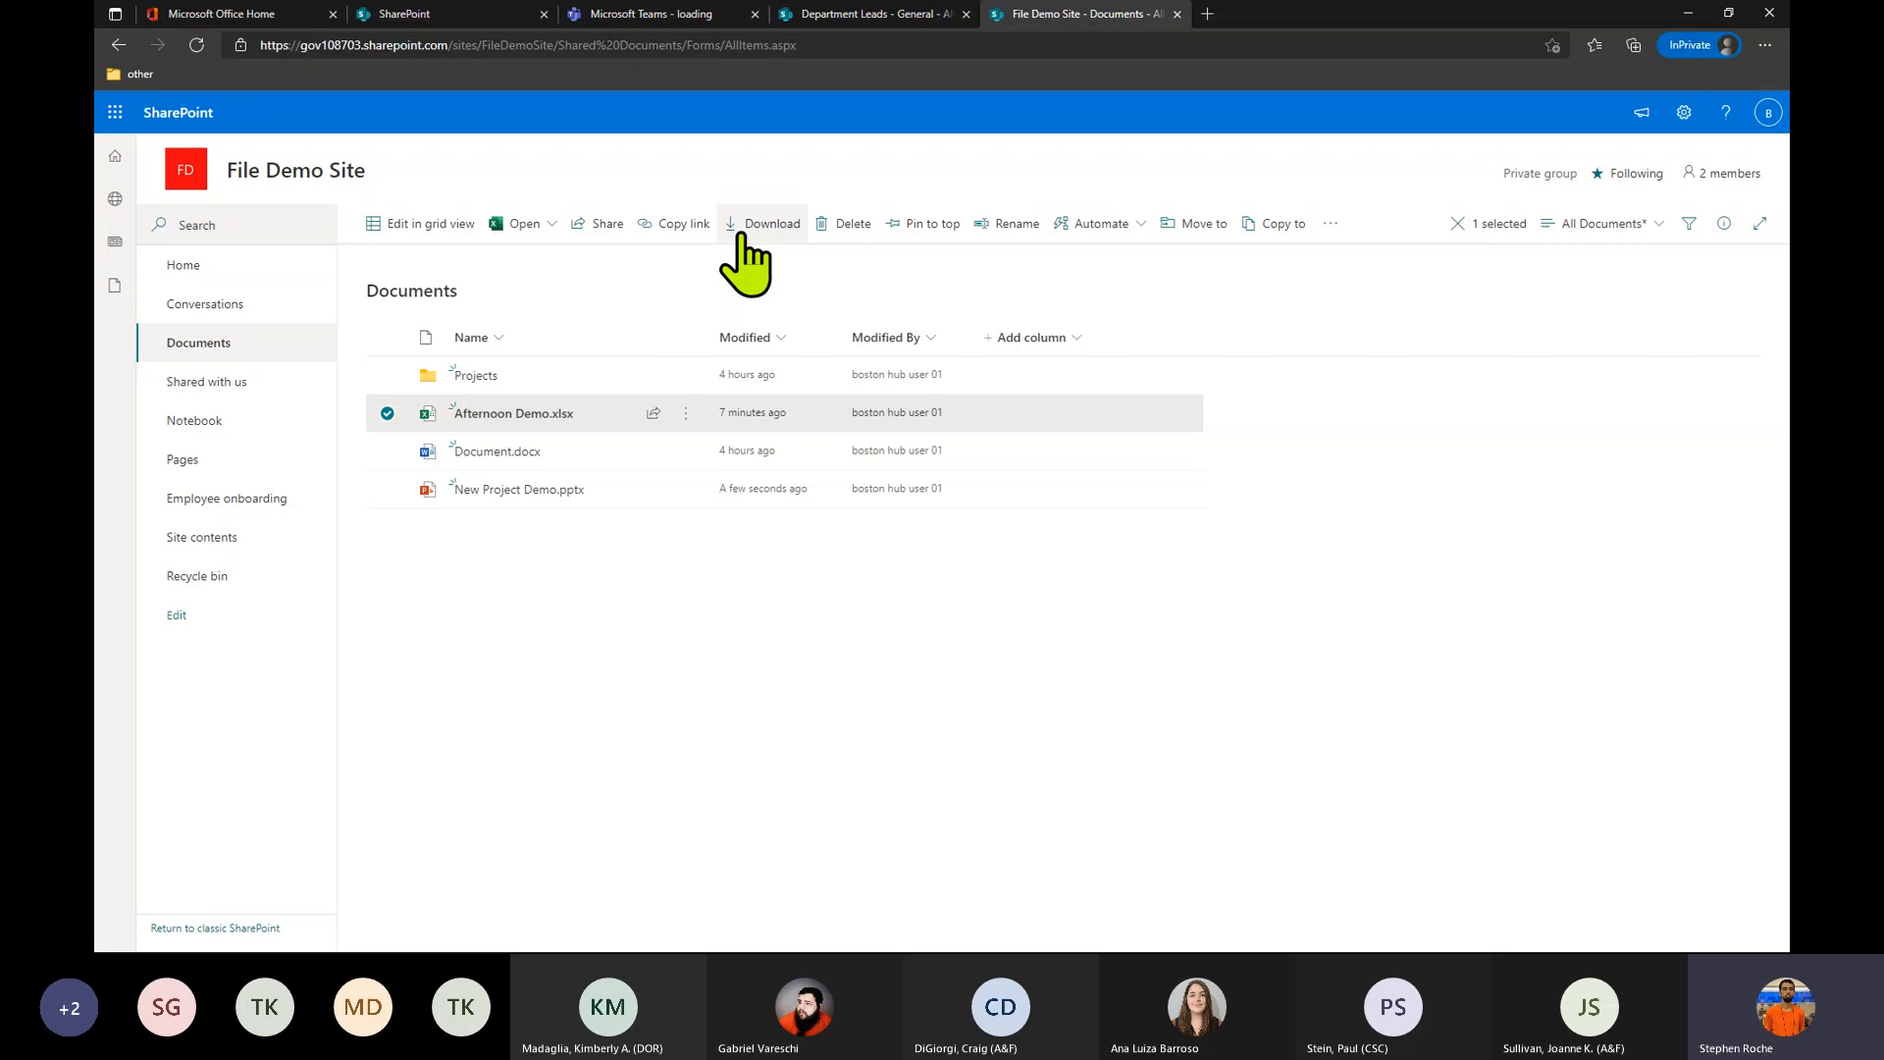
click(850, 226)
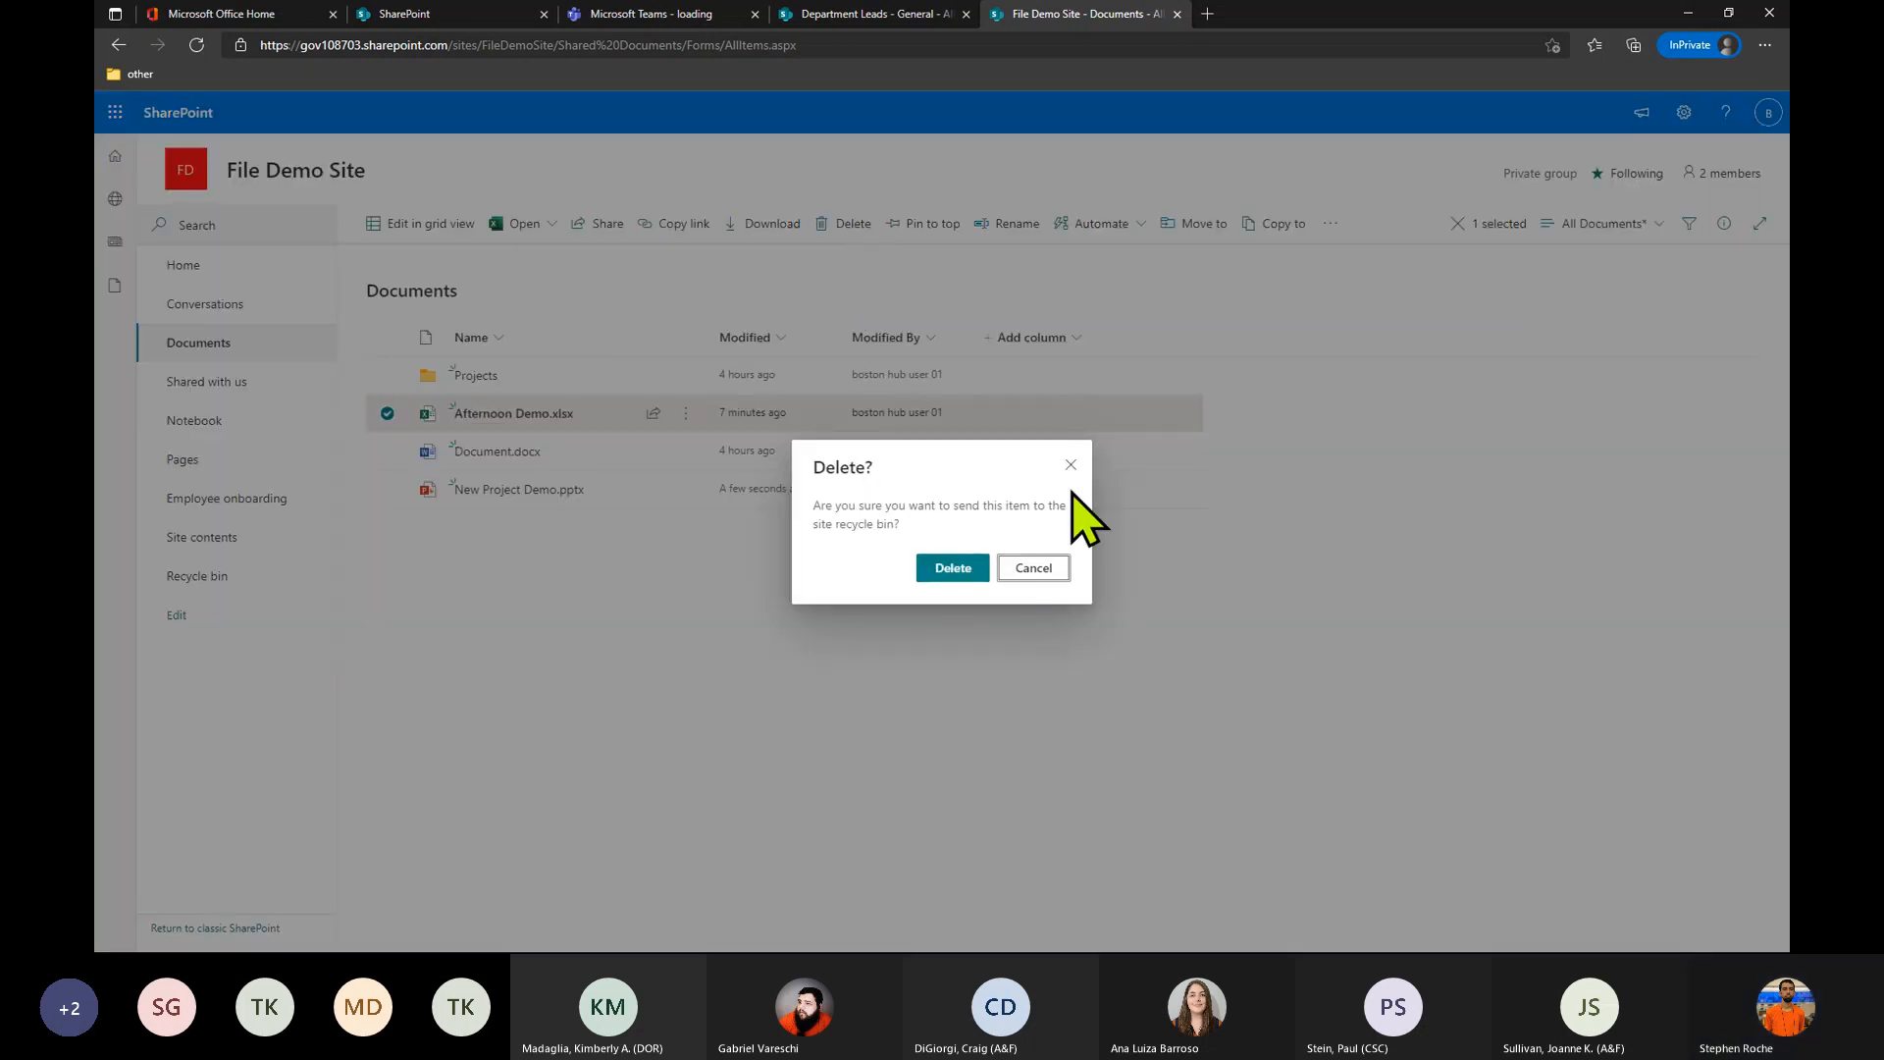
click(950, 572)
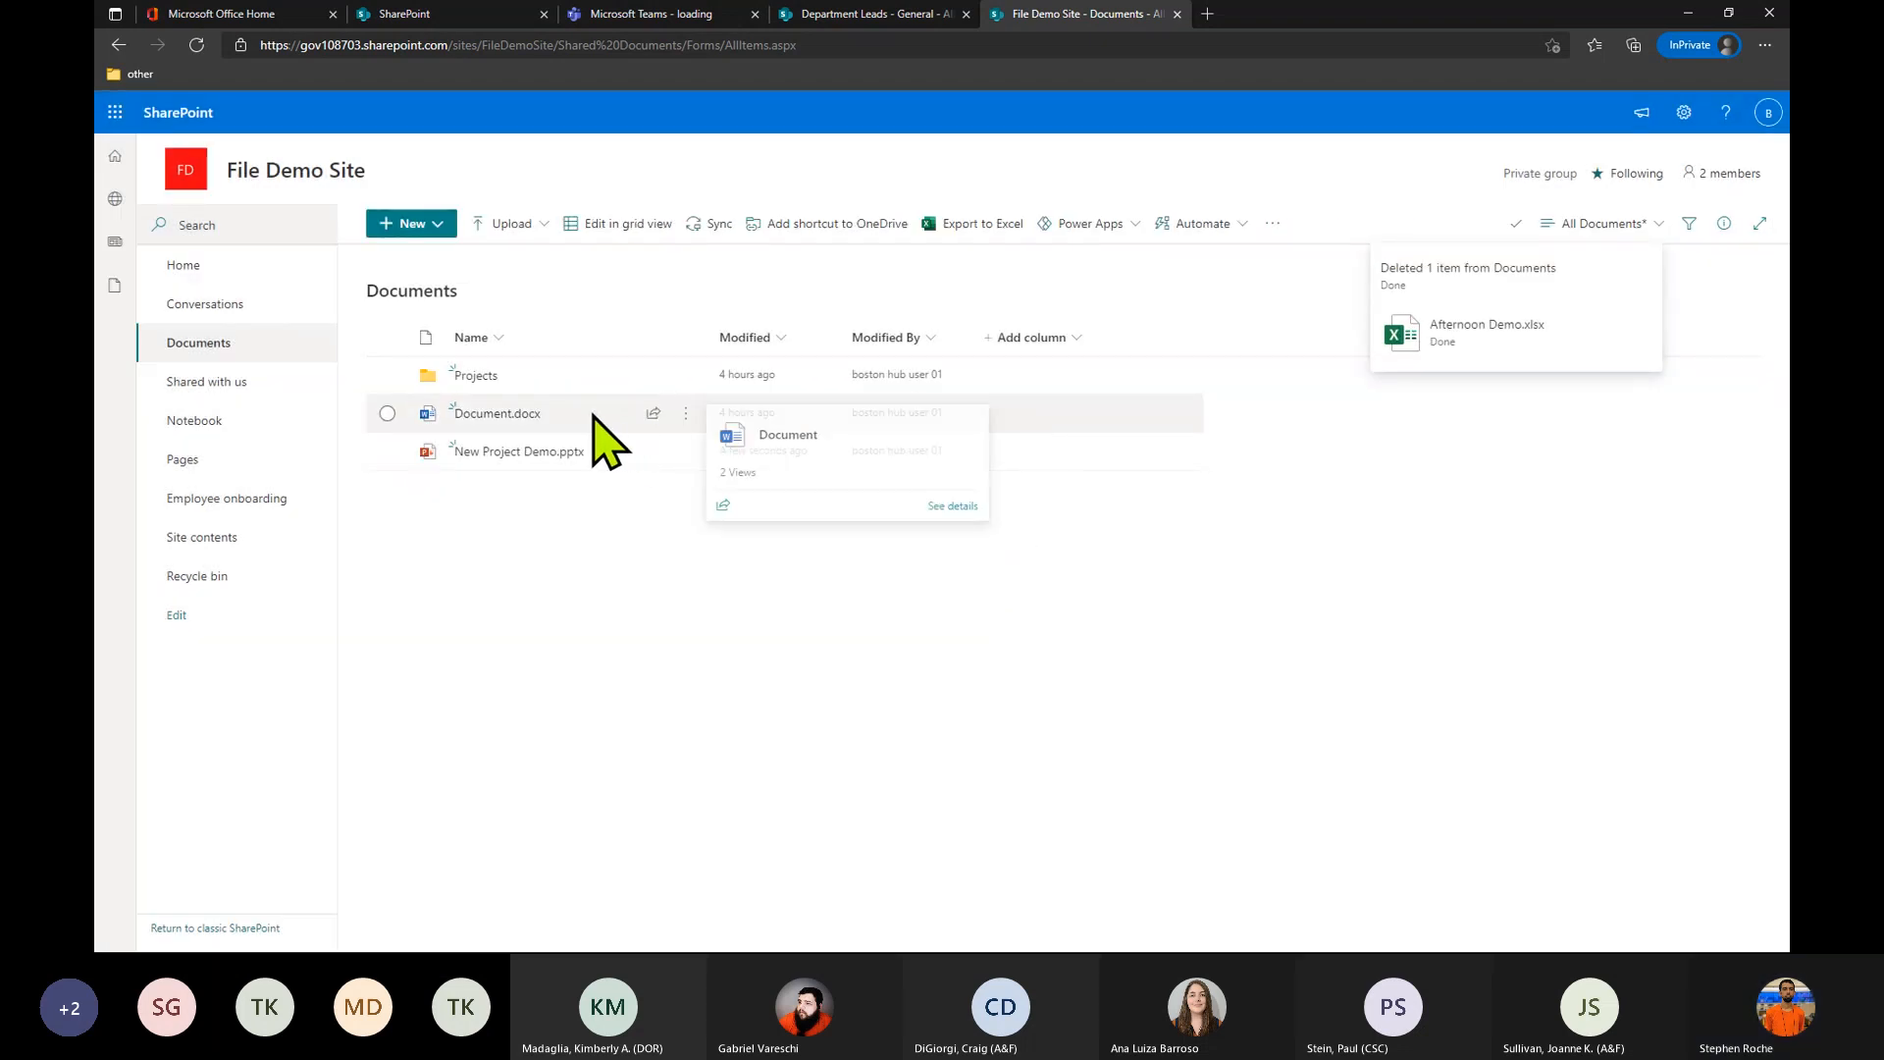
Pin Document.docx to the top of the library and move it into the Projects folder, replacing the existing file.
click(387, 413)
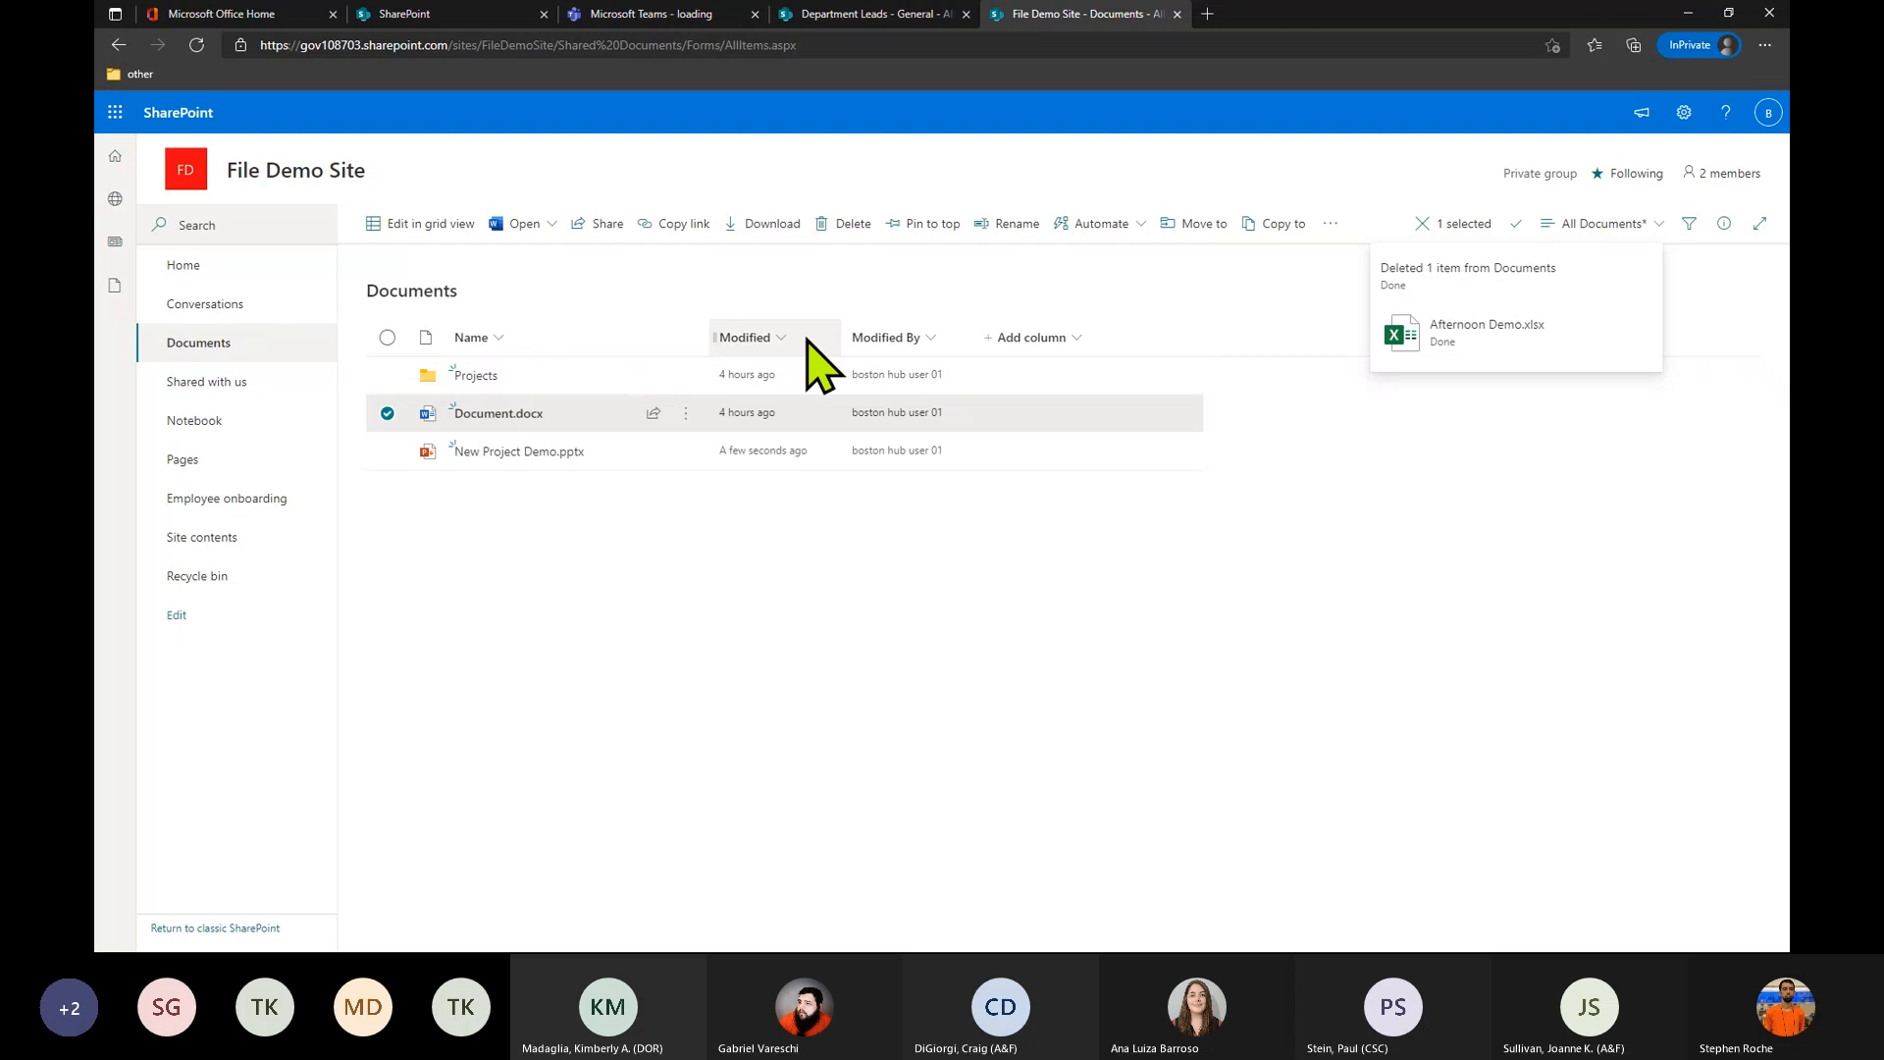
click(933, 231)
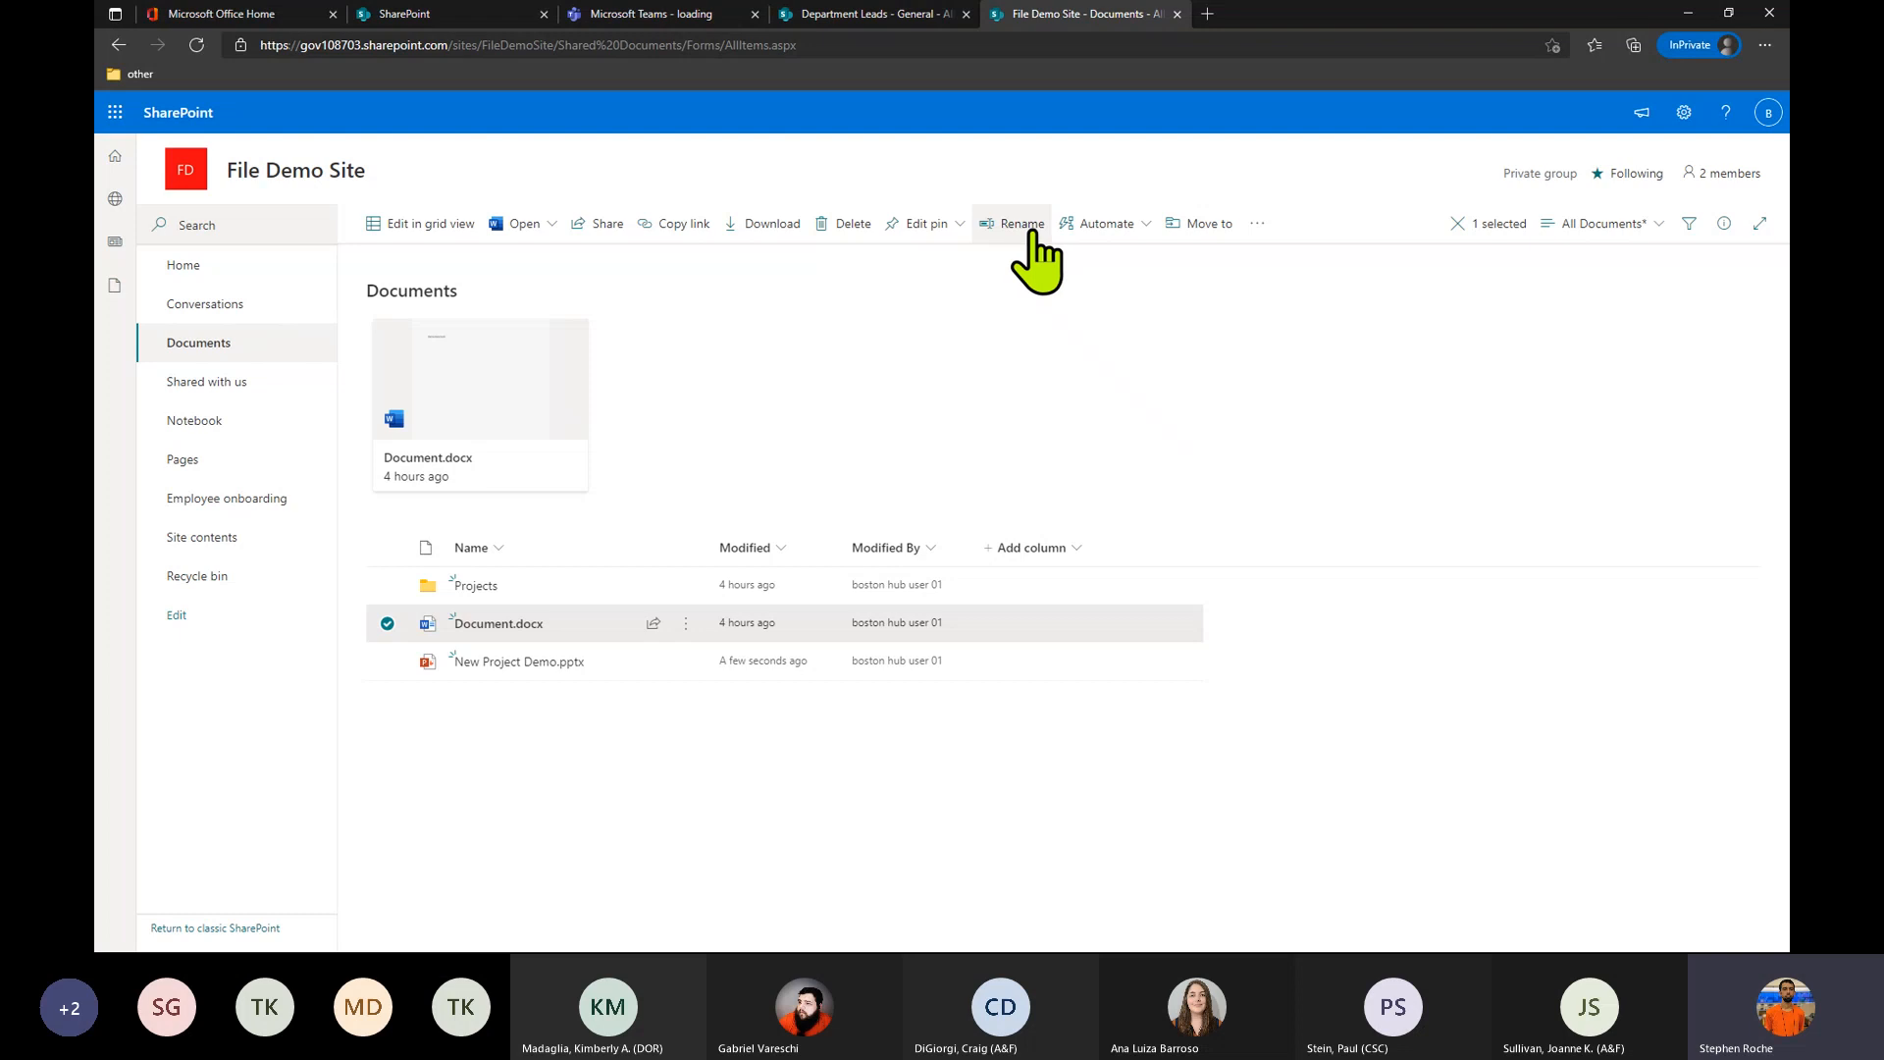
click(1210, 228)
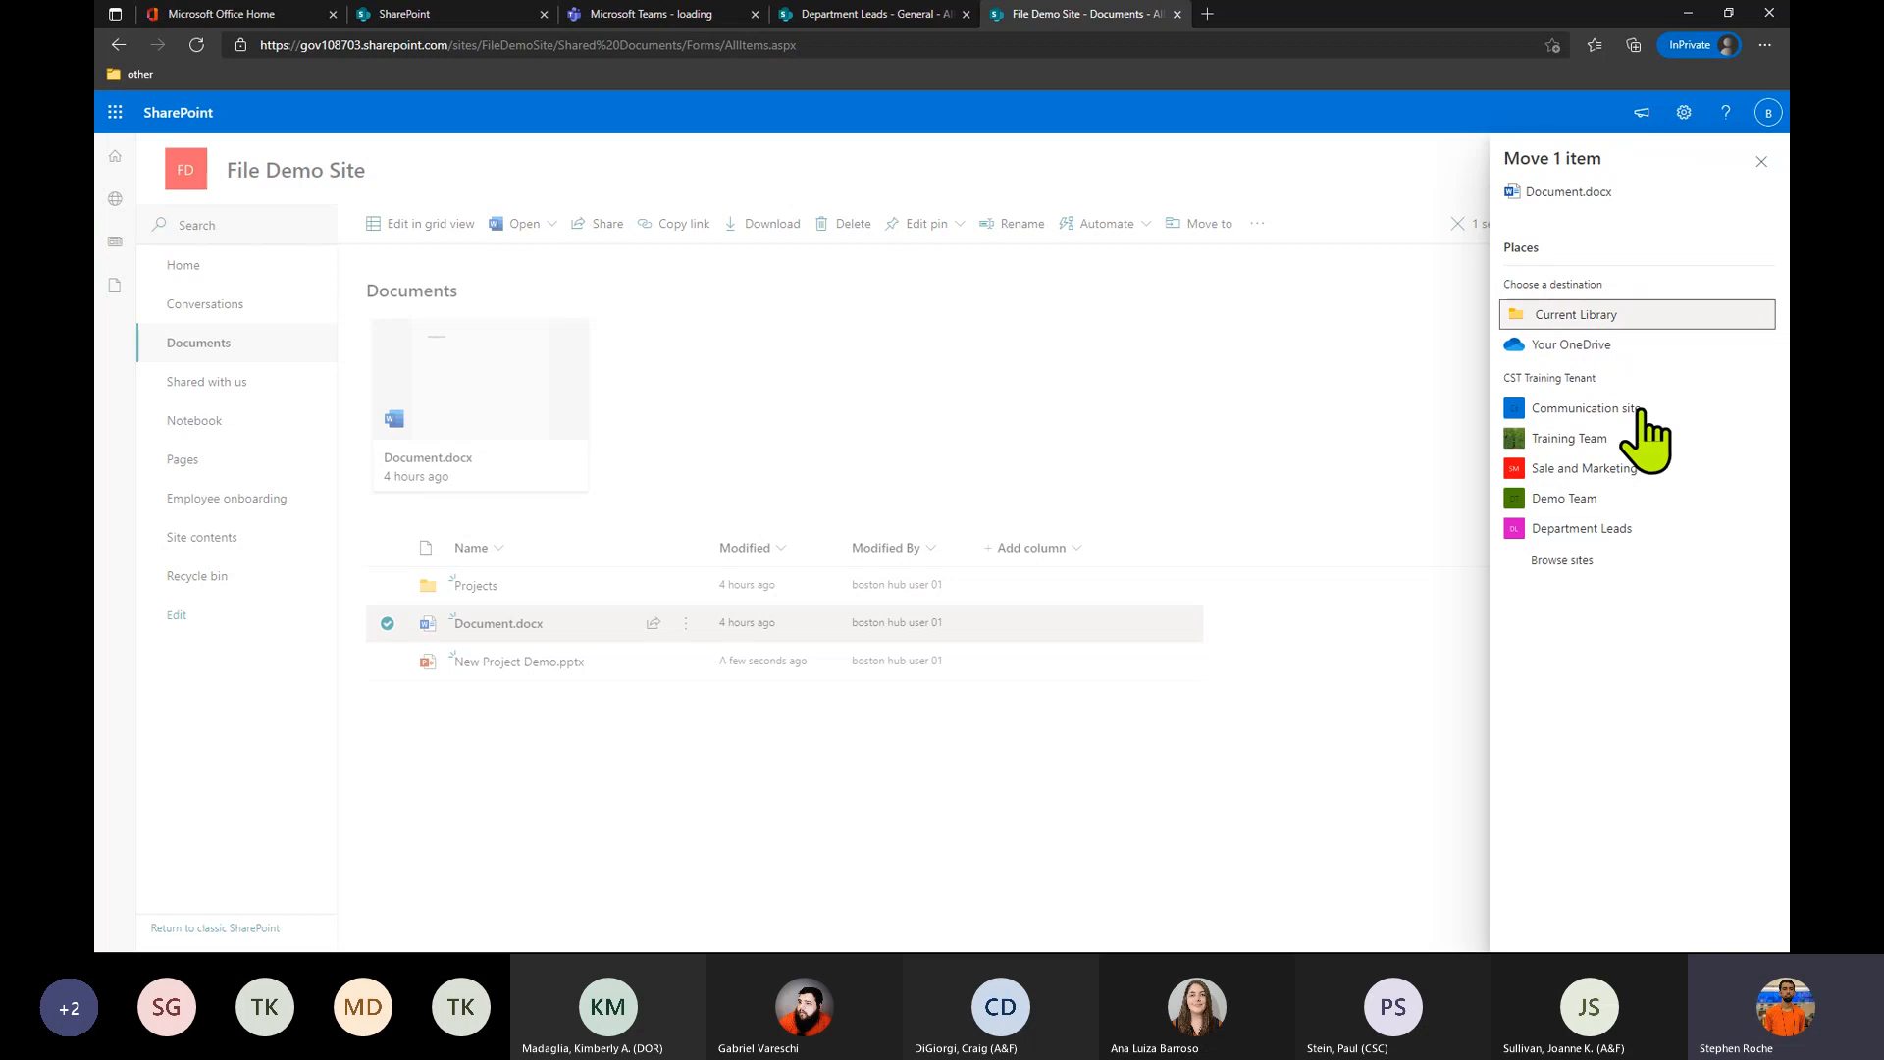
click(1621, 316)
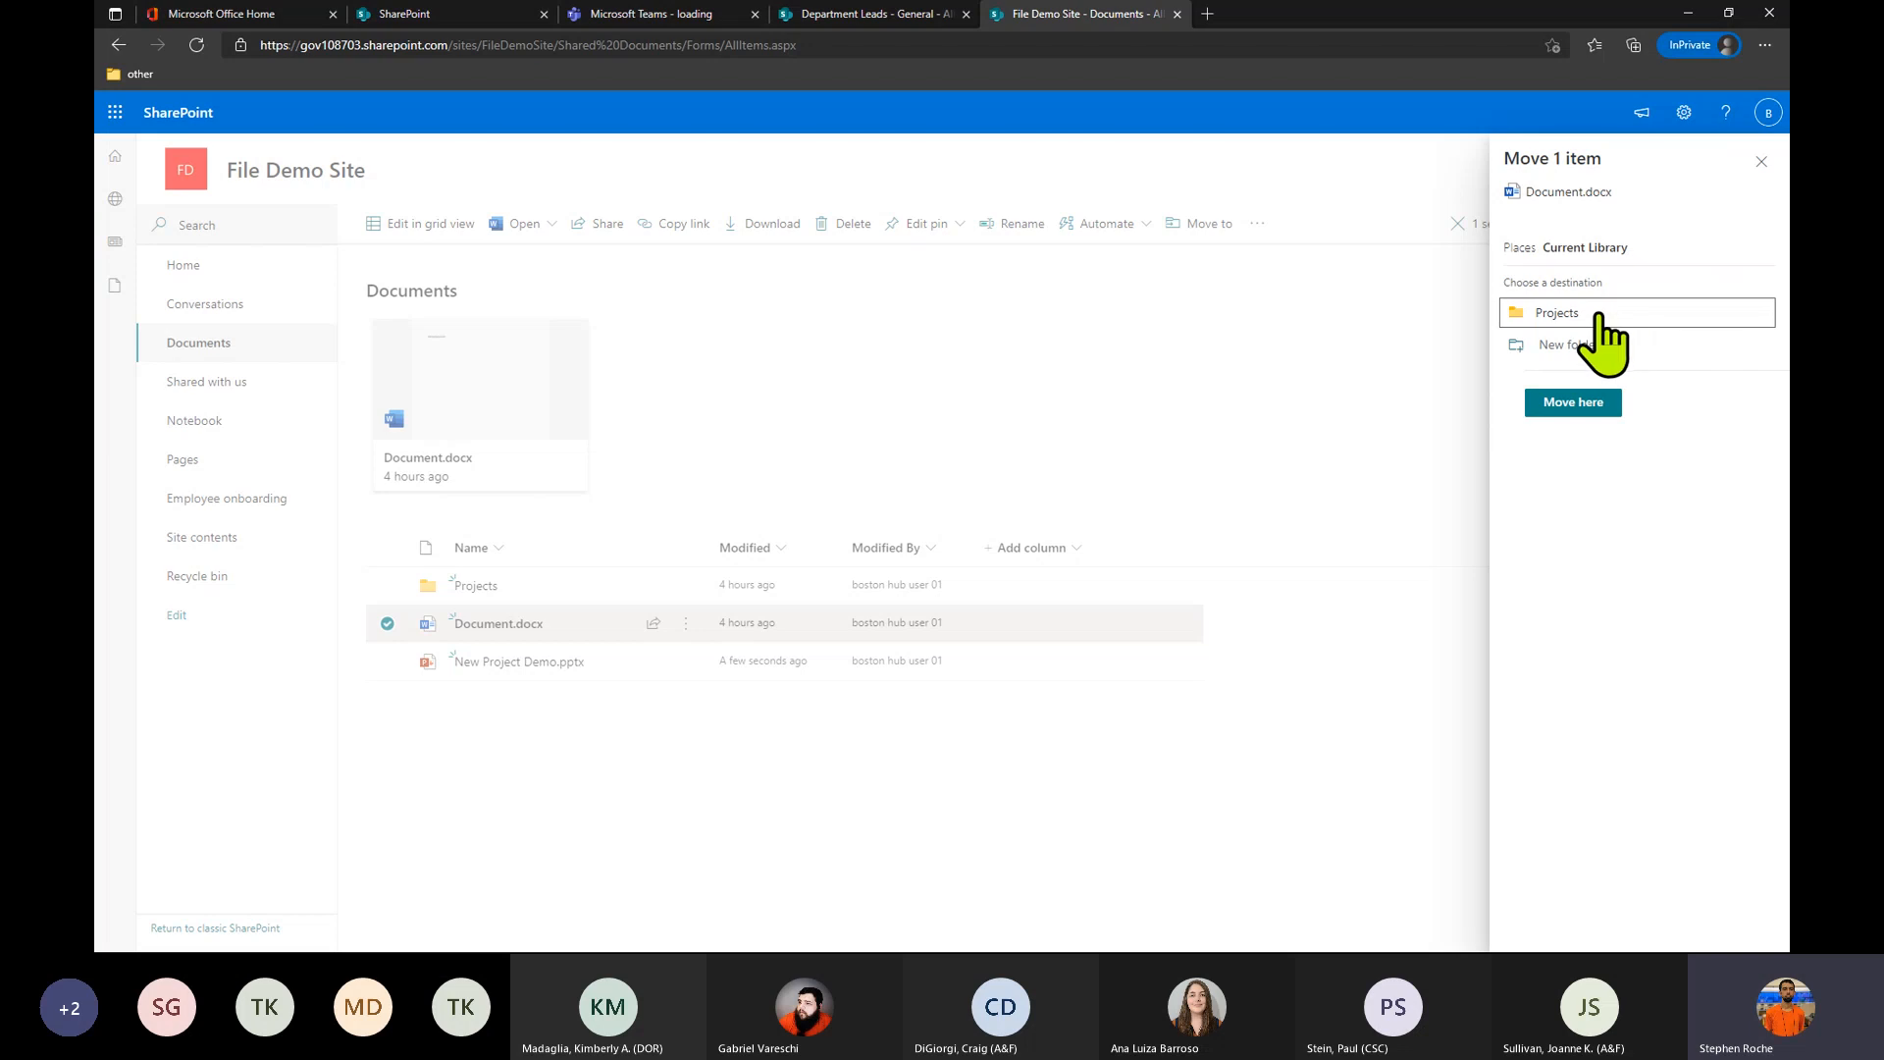
click(1597, 315)
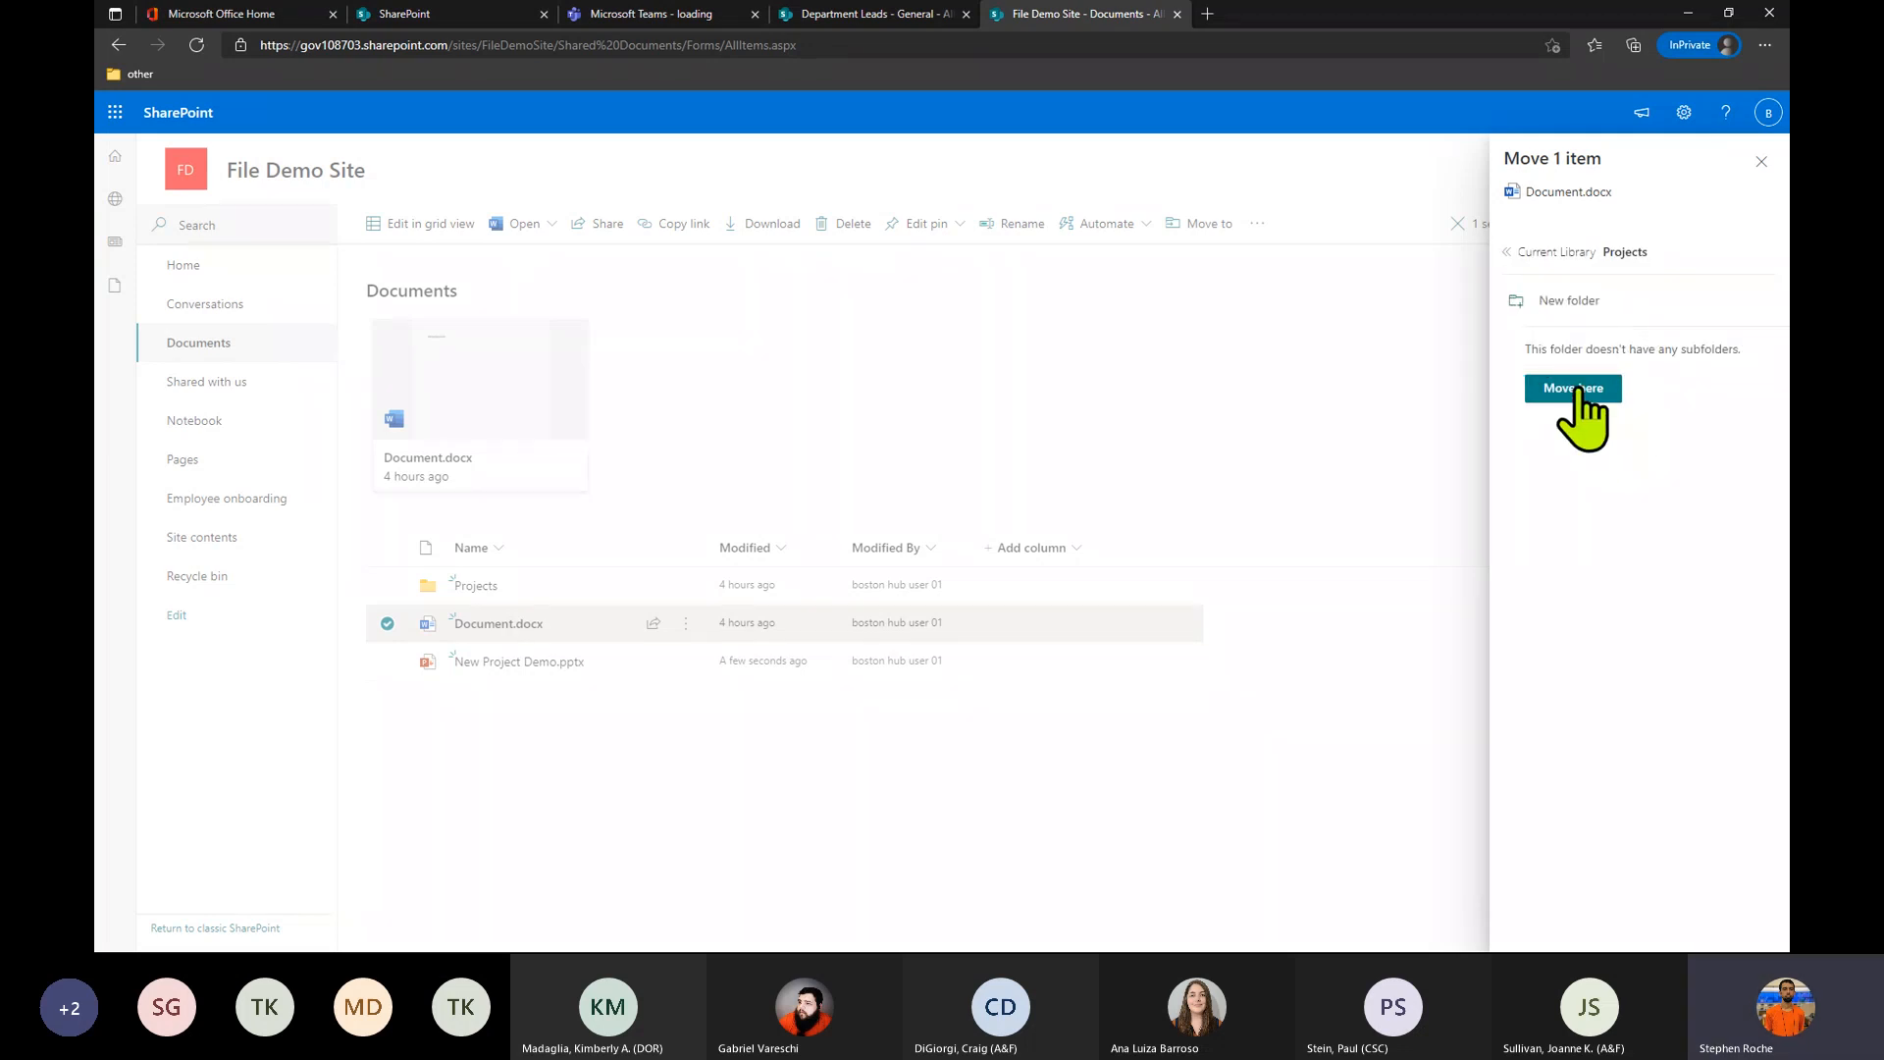
click(1578, 392)
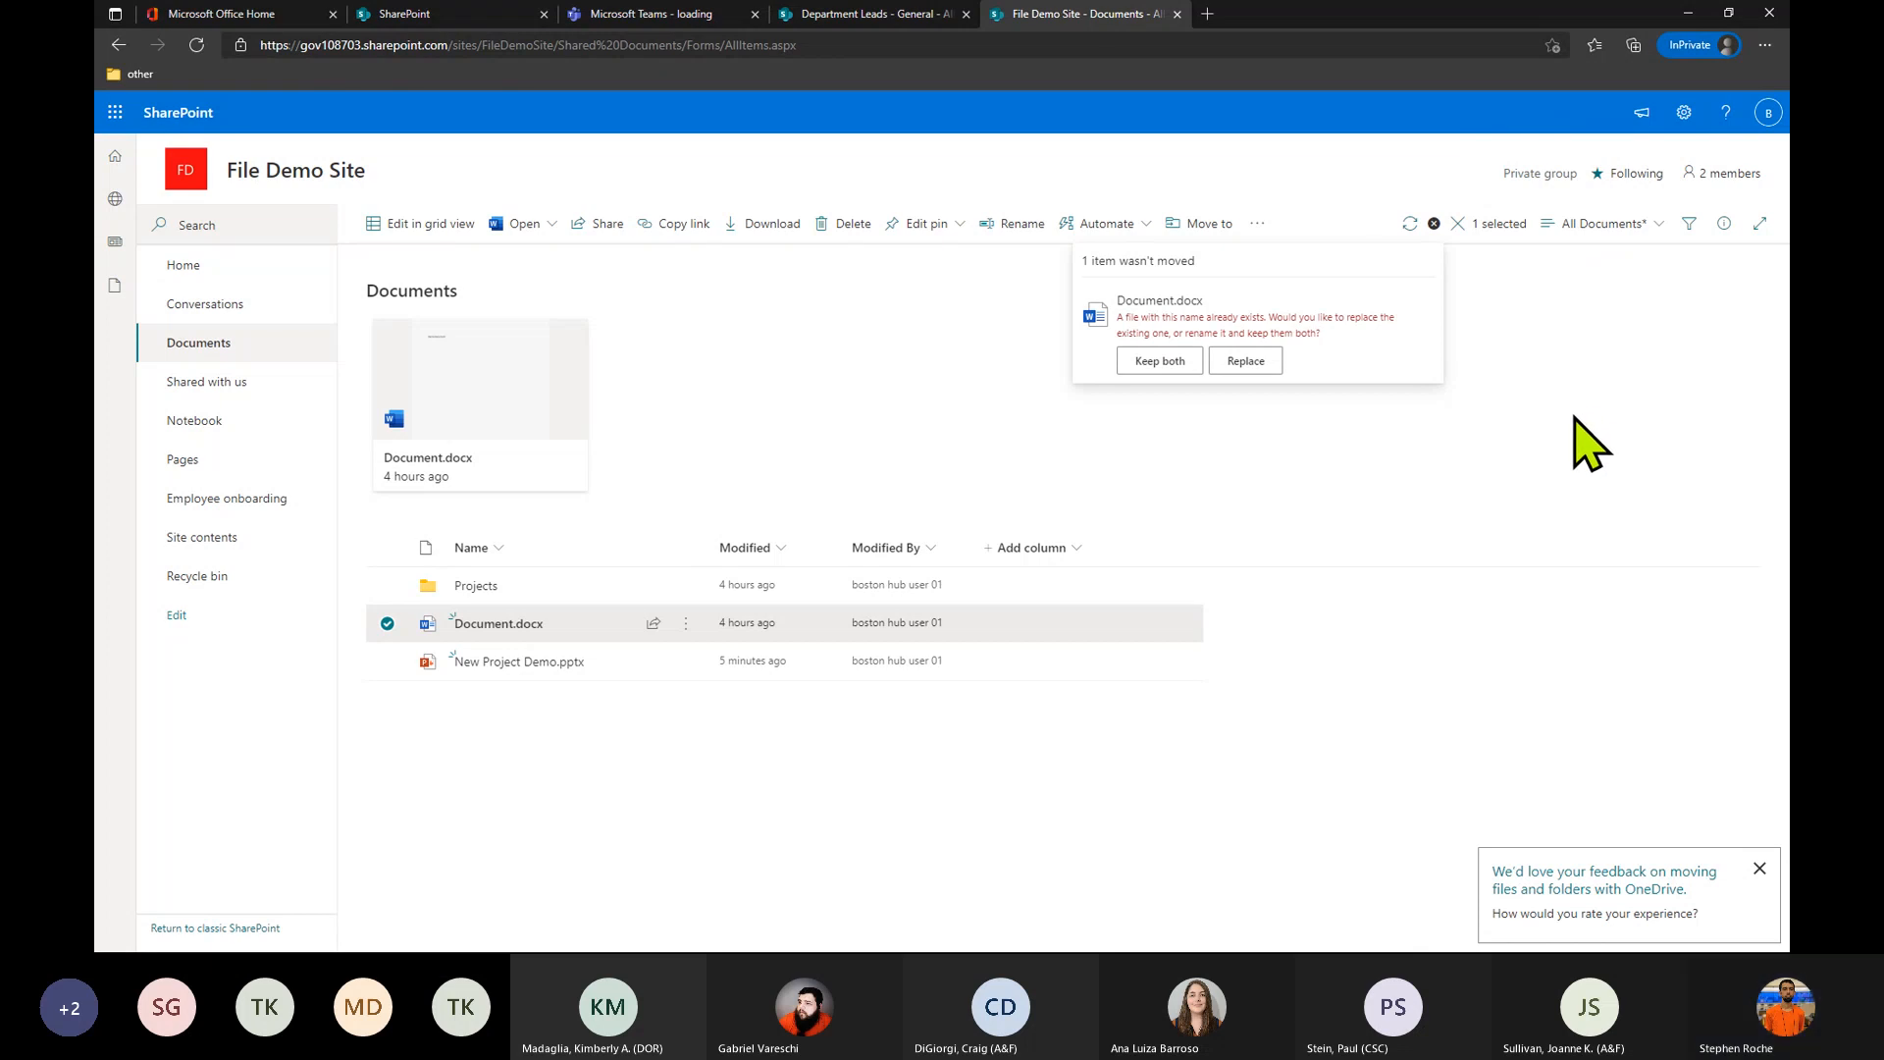
click(1253, 370)
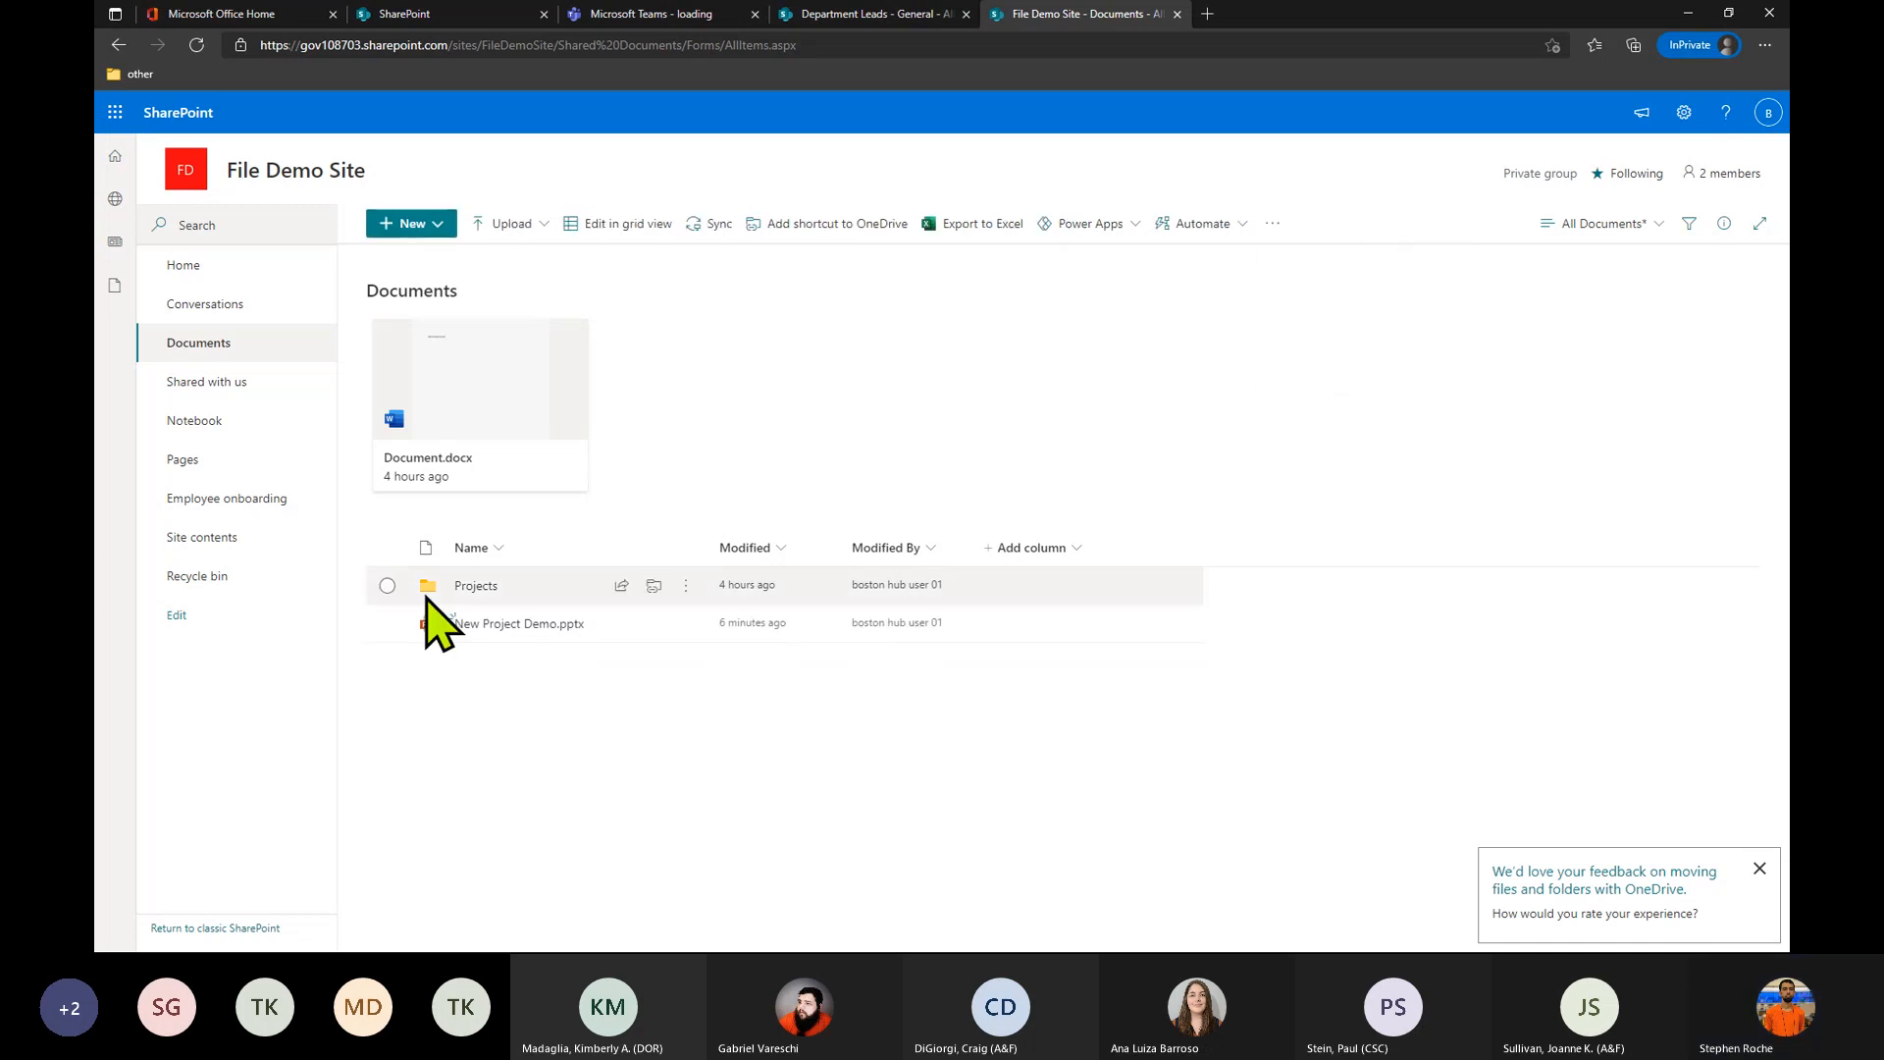
Copy Document.docx from the Projects folder into the root of the current library and return to Documents.
click(476, 587)
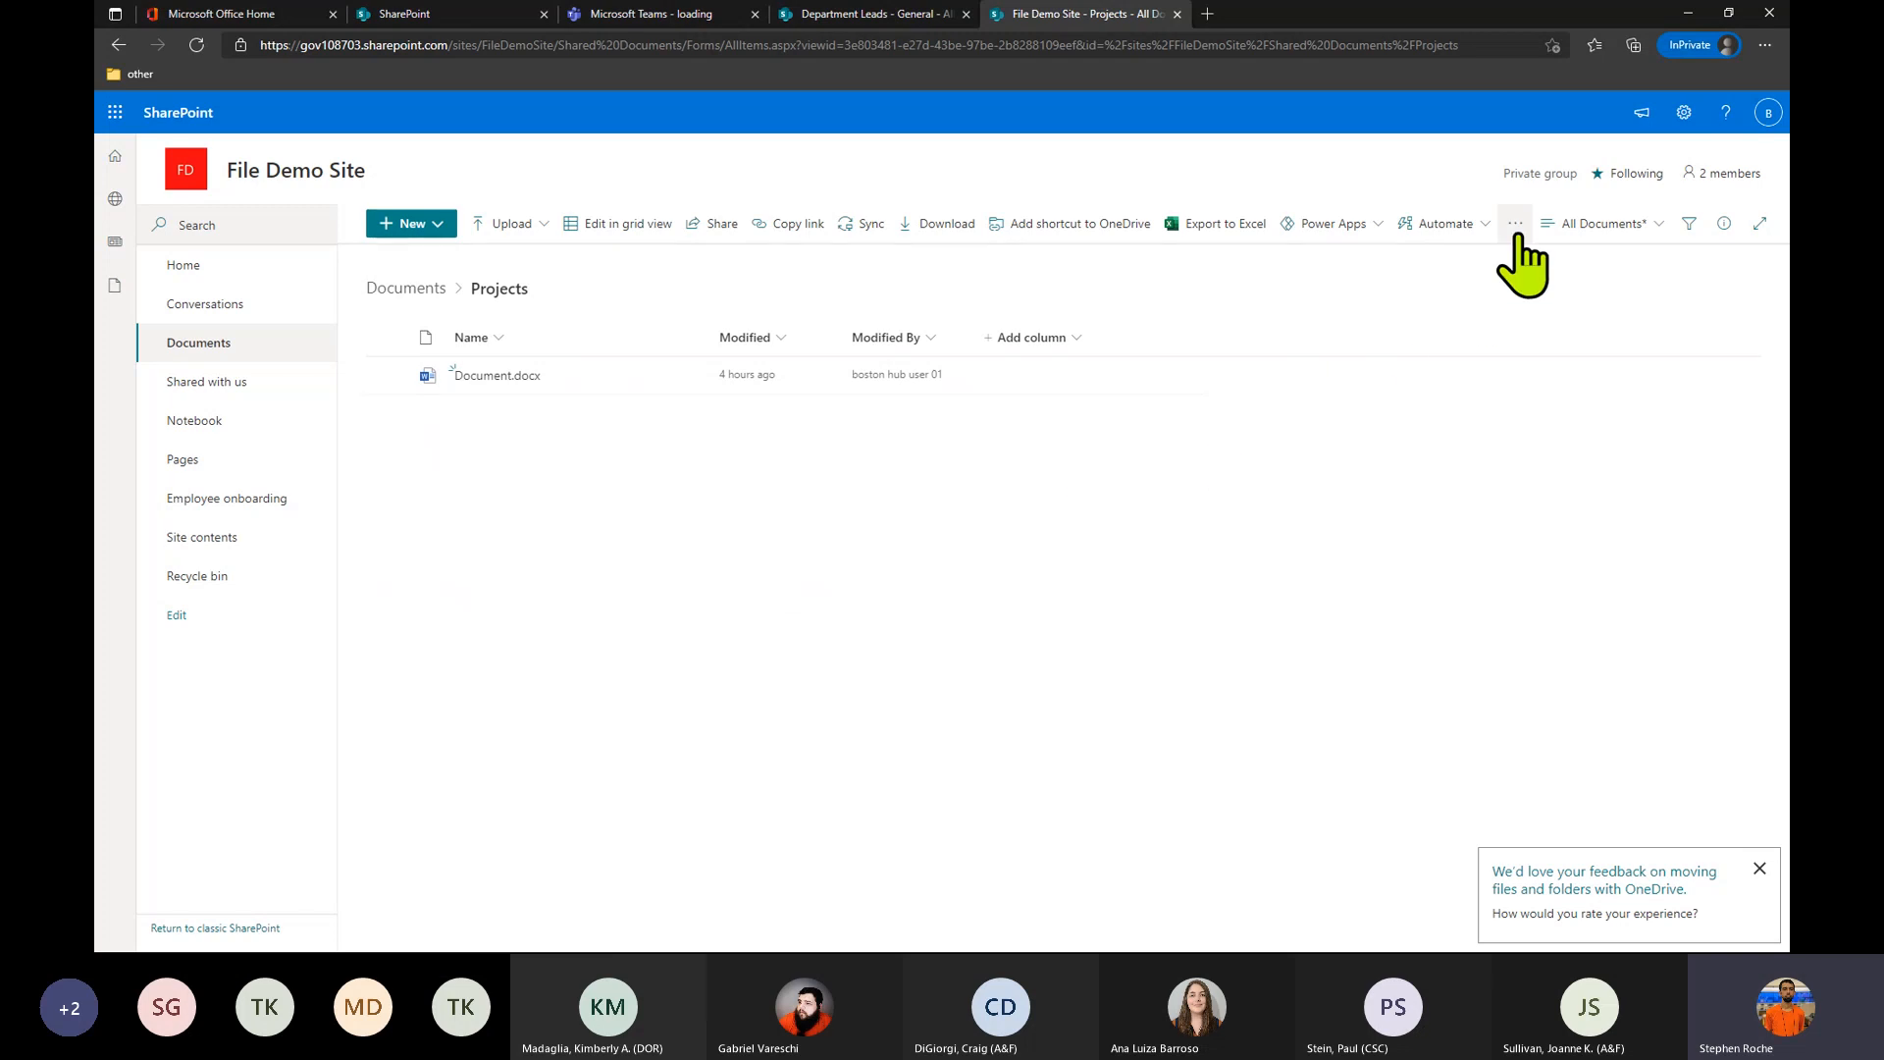
click(396, 376)
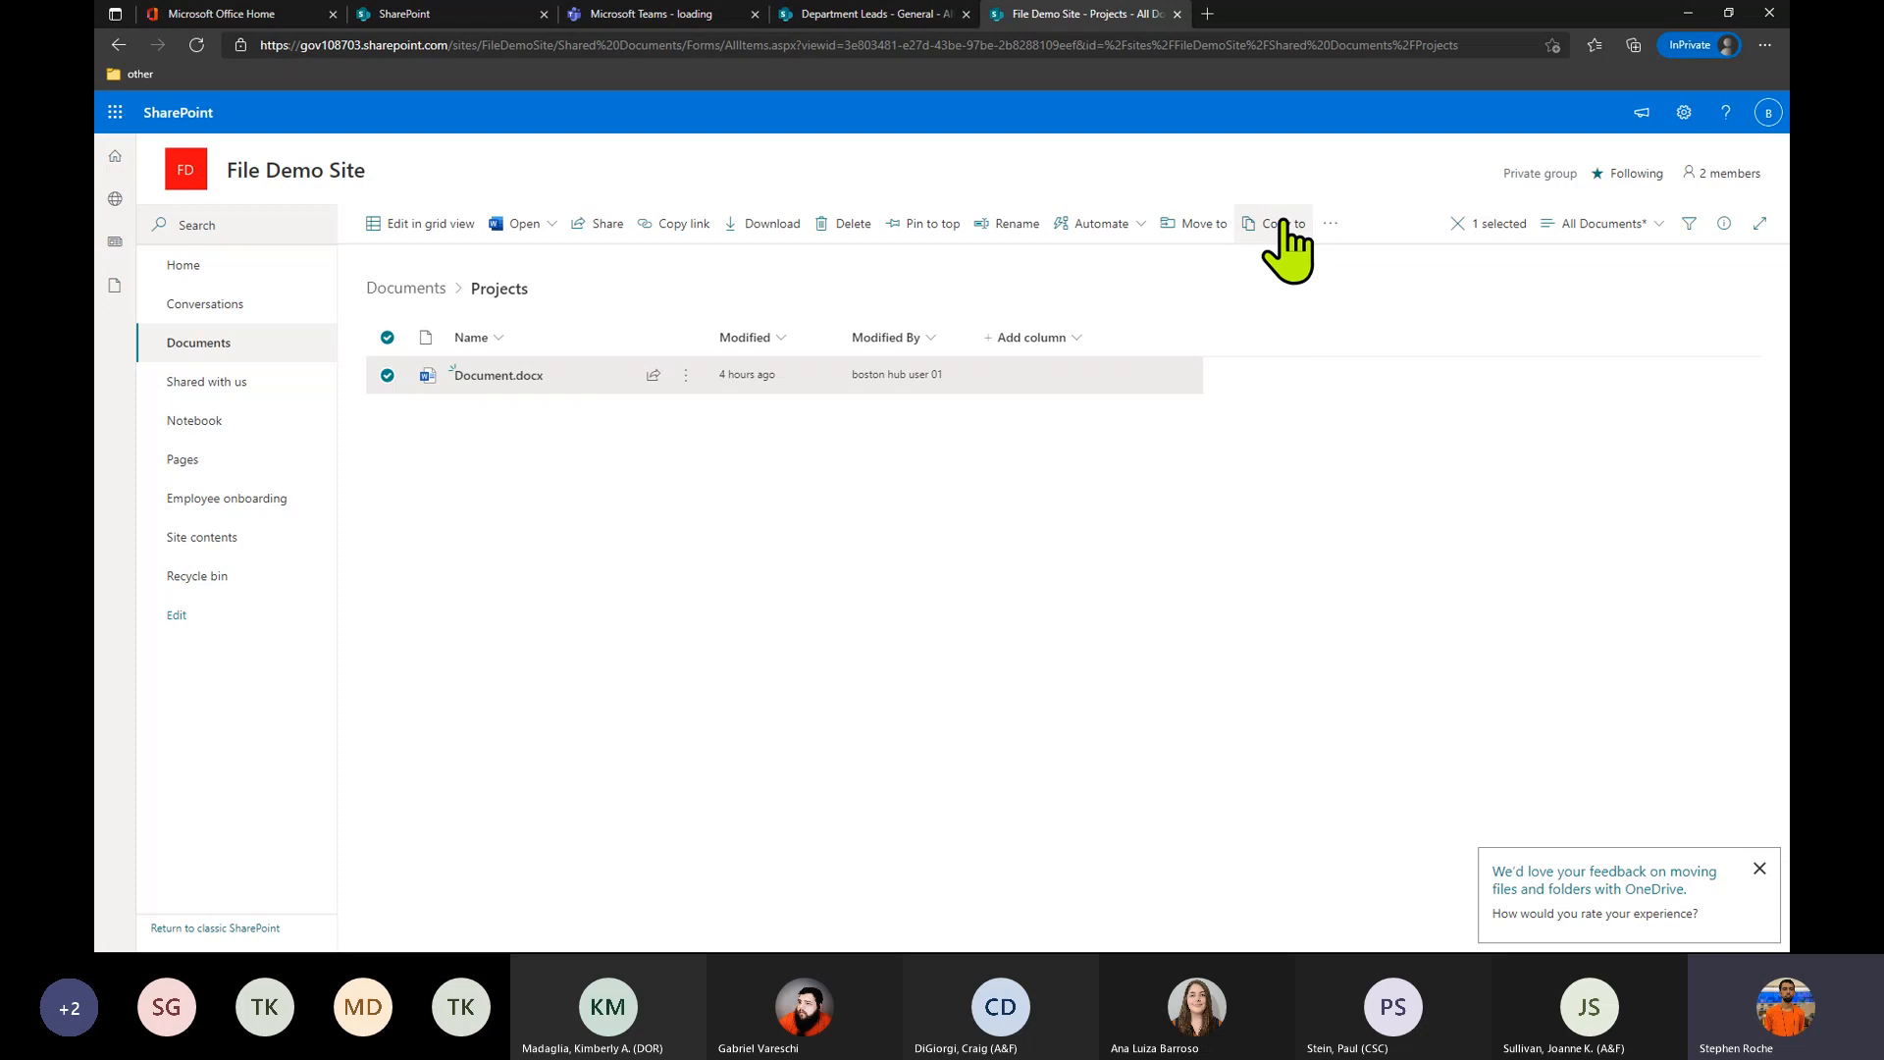
click(1283, 225)
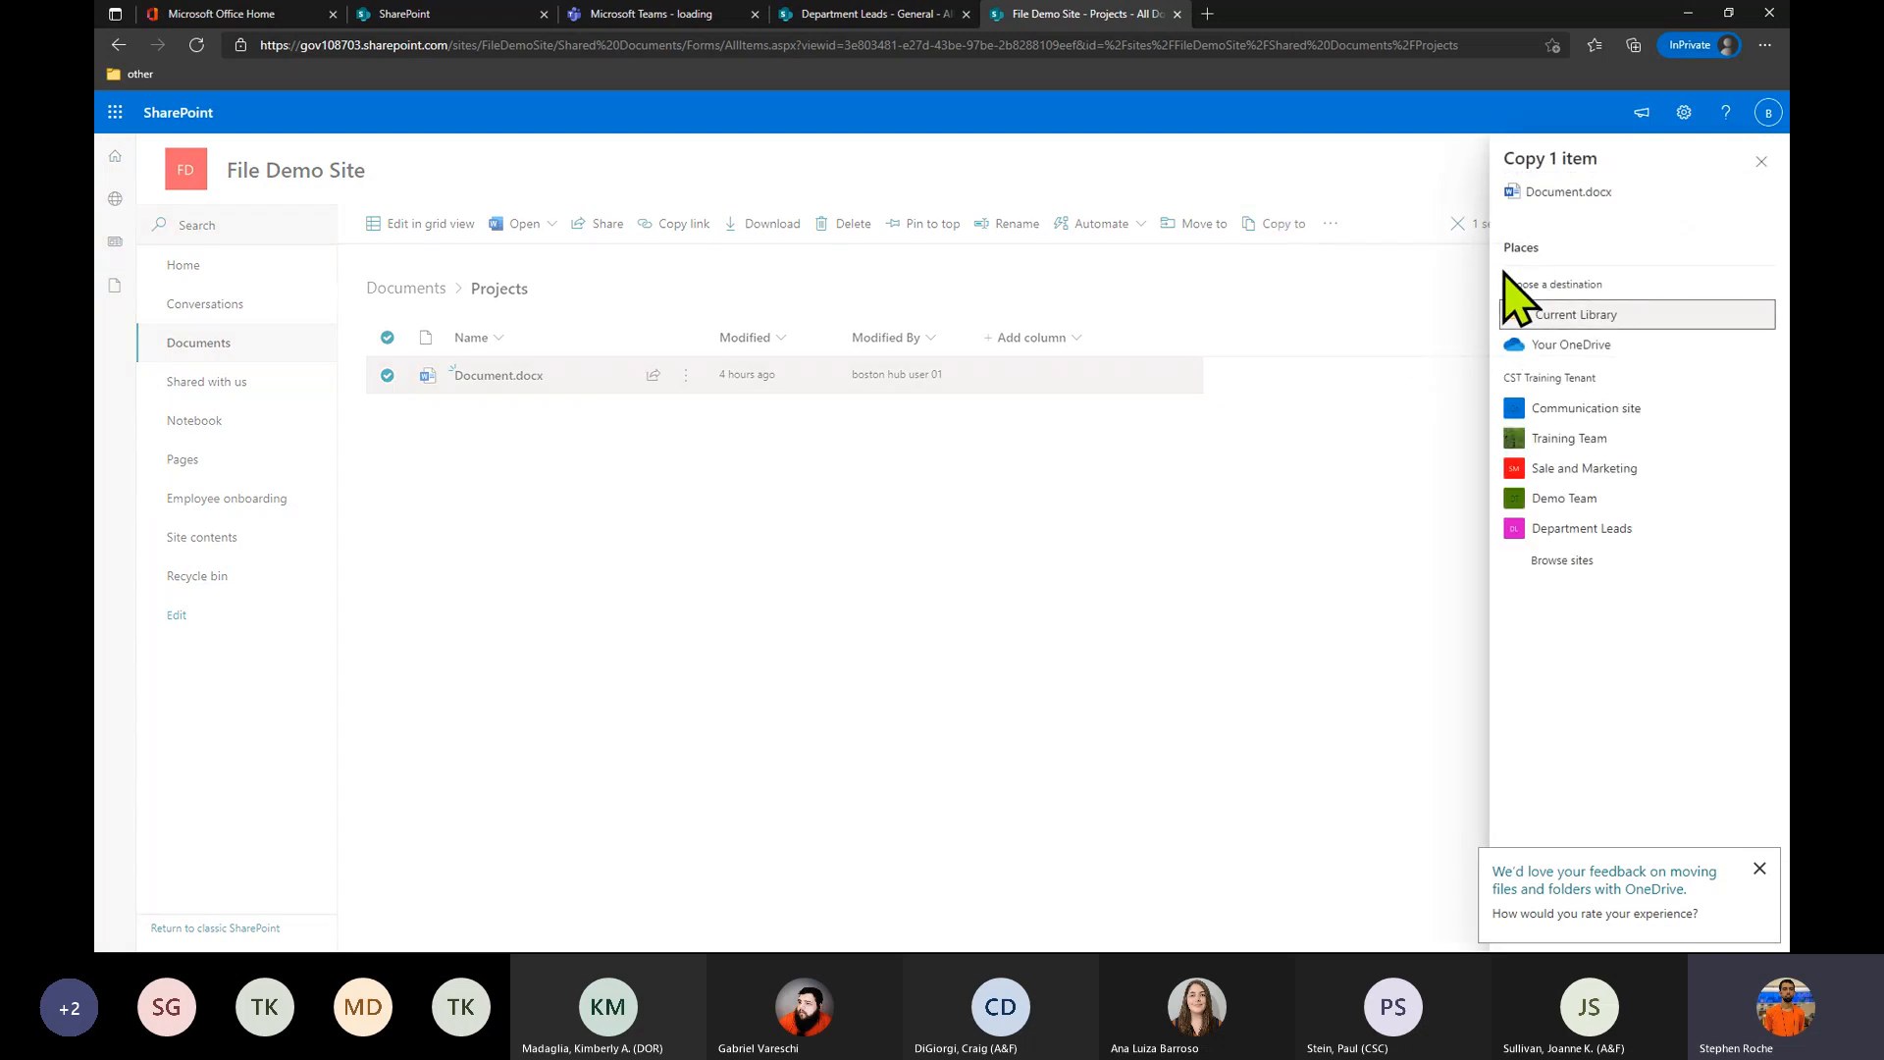
click(1610, 314)
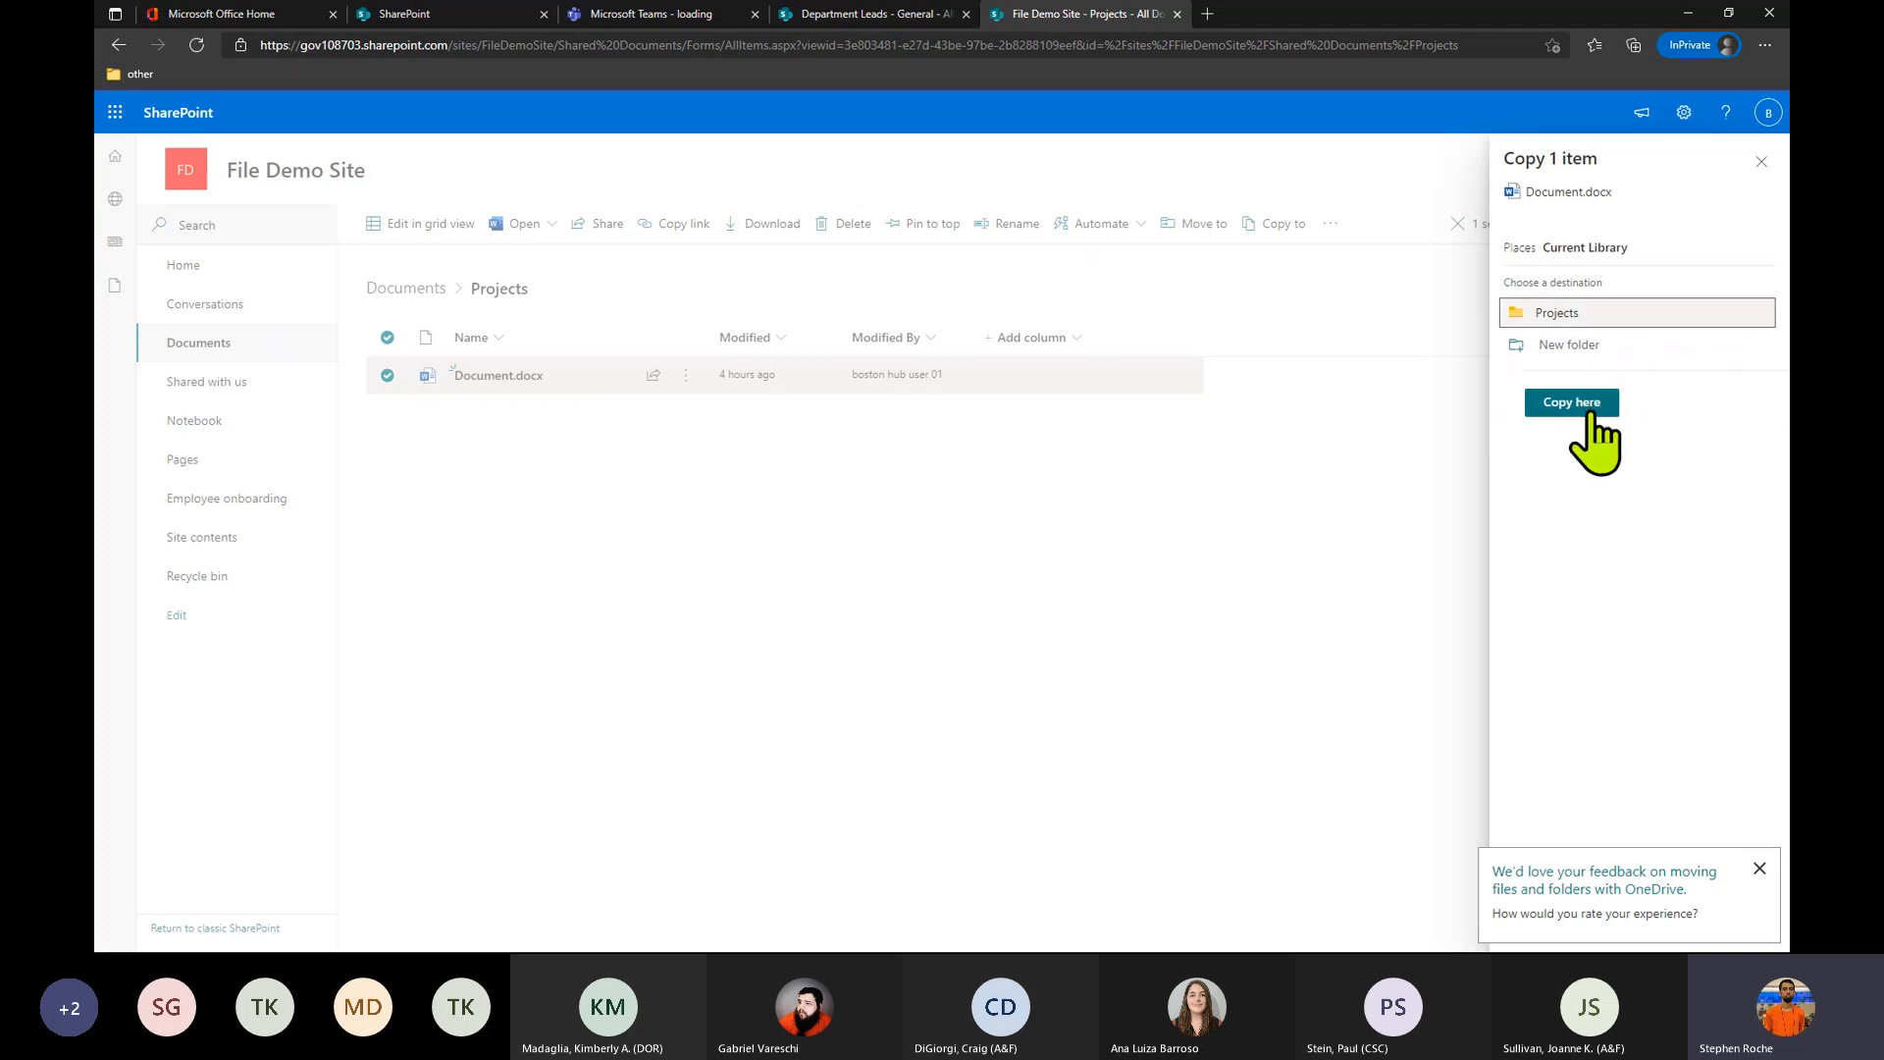
click(1590, 406)
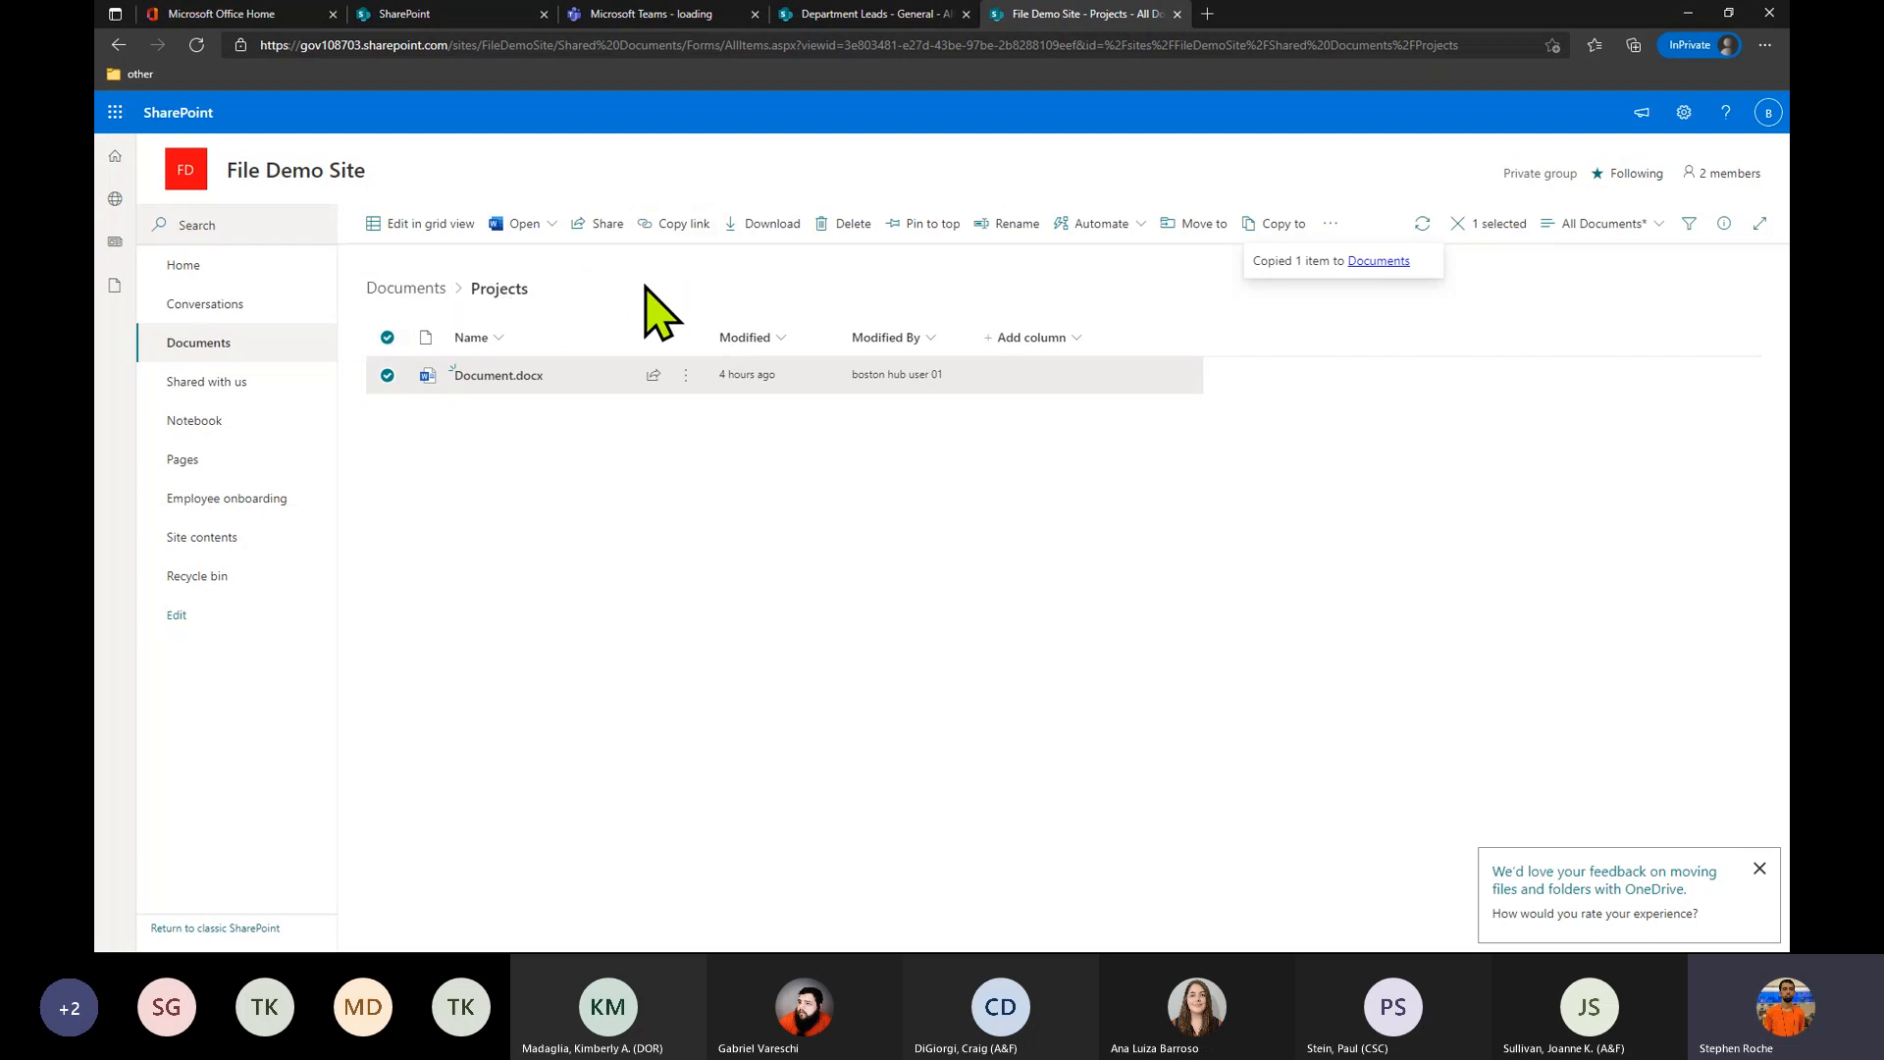
click(432, 289)
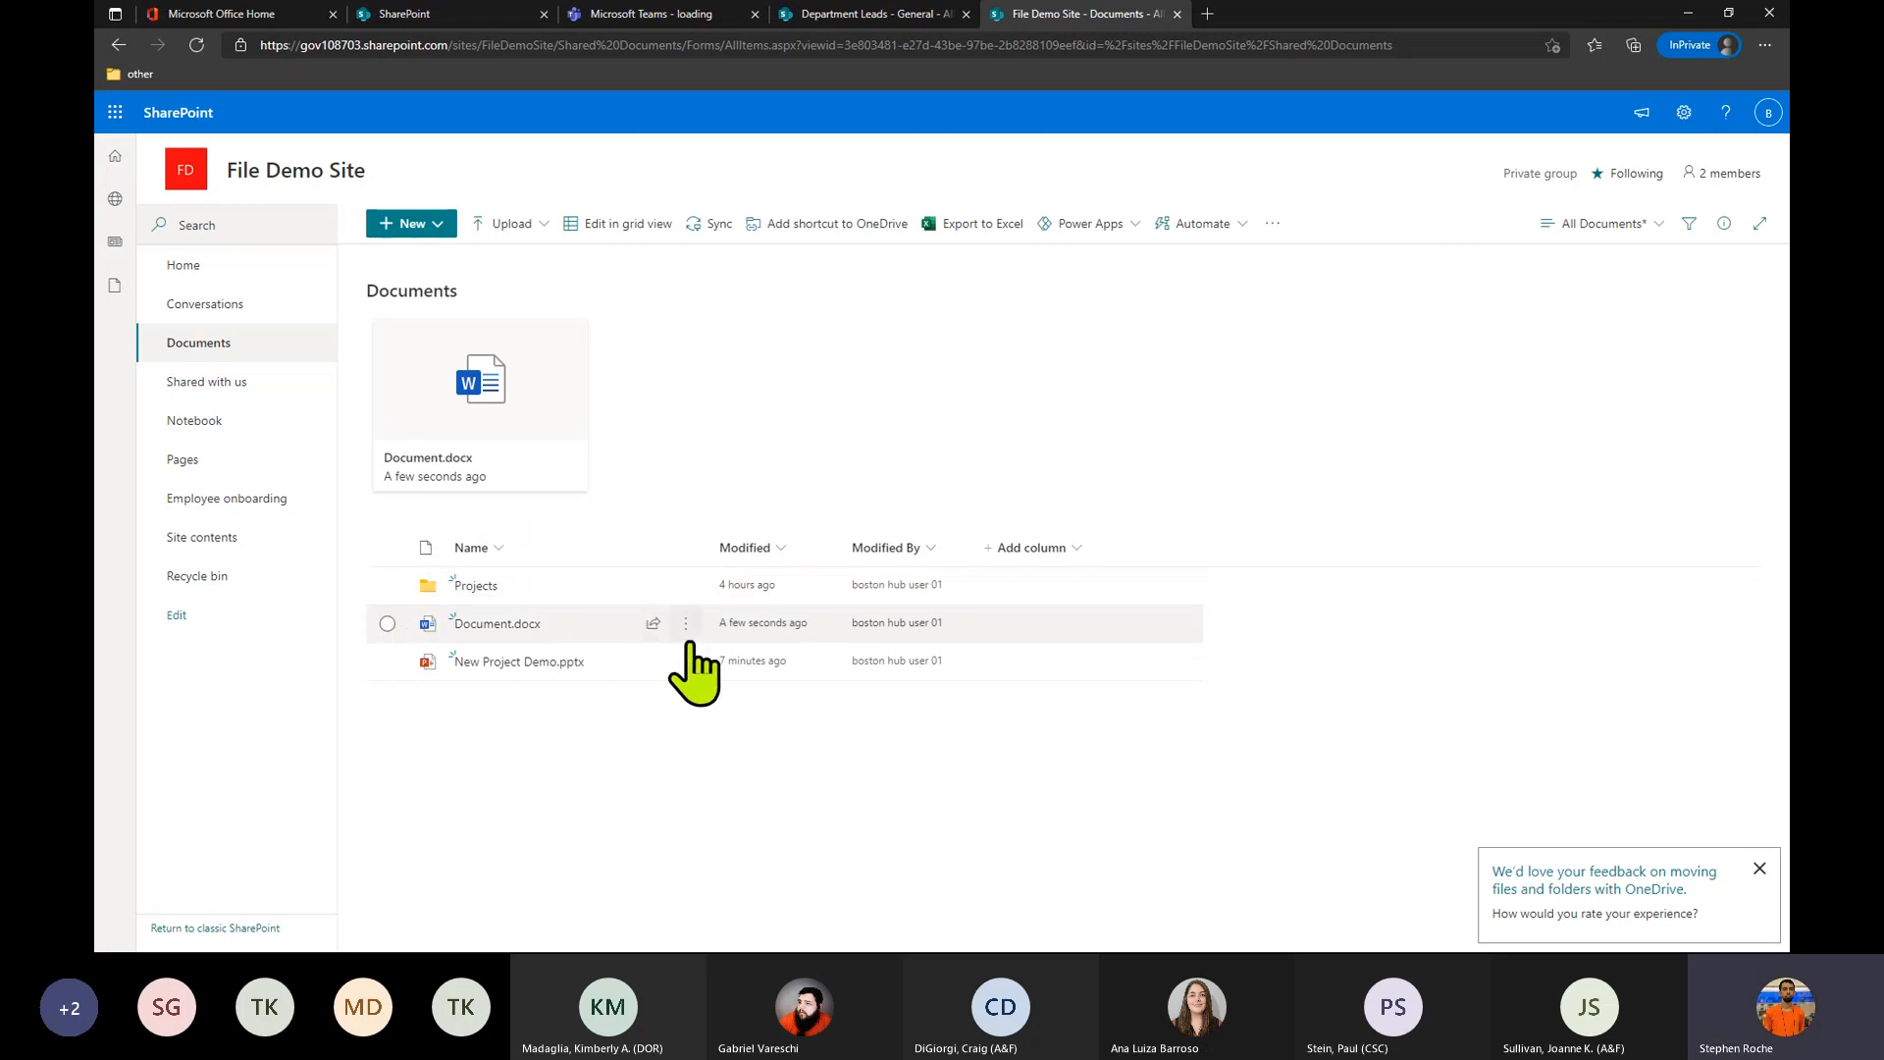
Review the alert options for Document.docx, cancel without creating an alert, and clear the file selection.
mouse_move(690, 638)
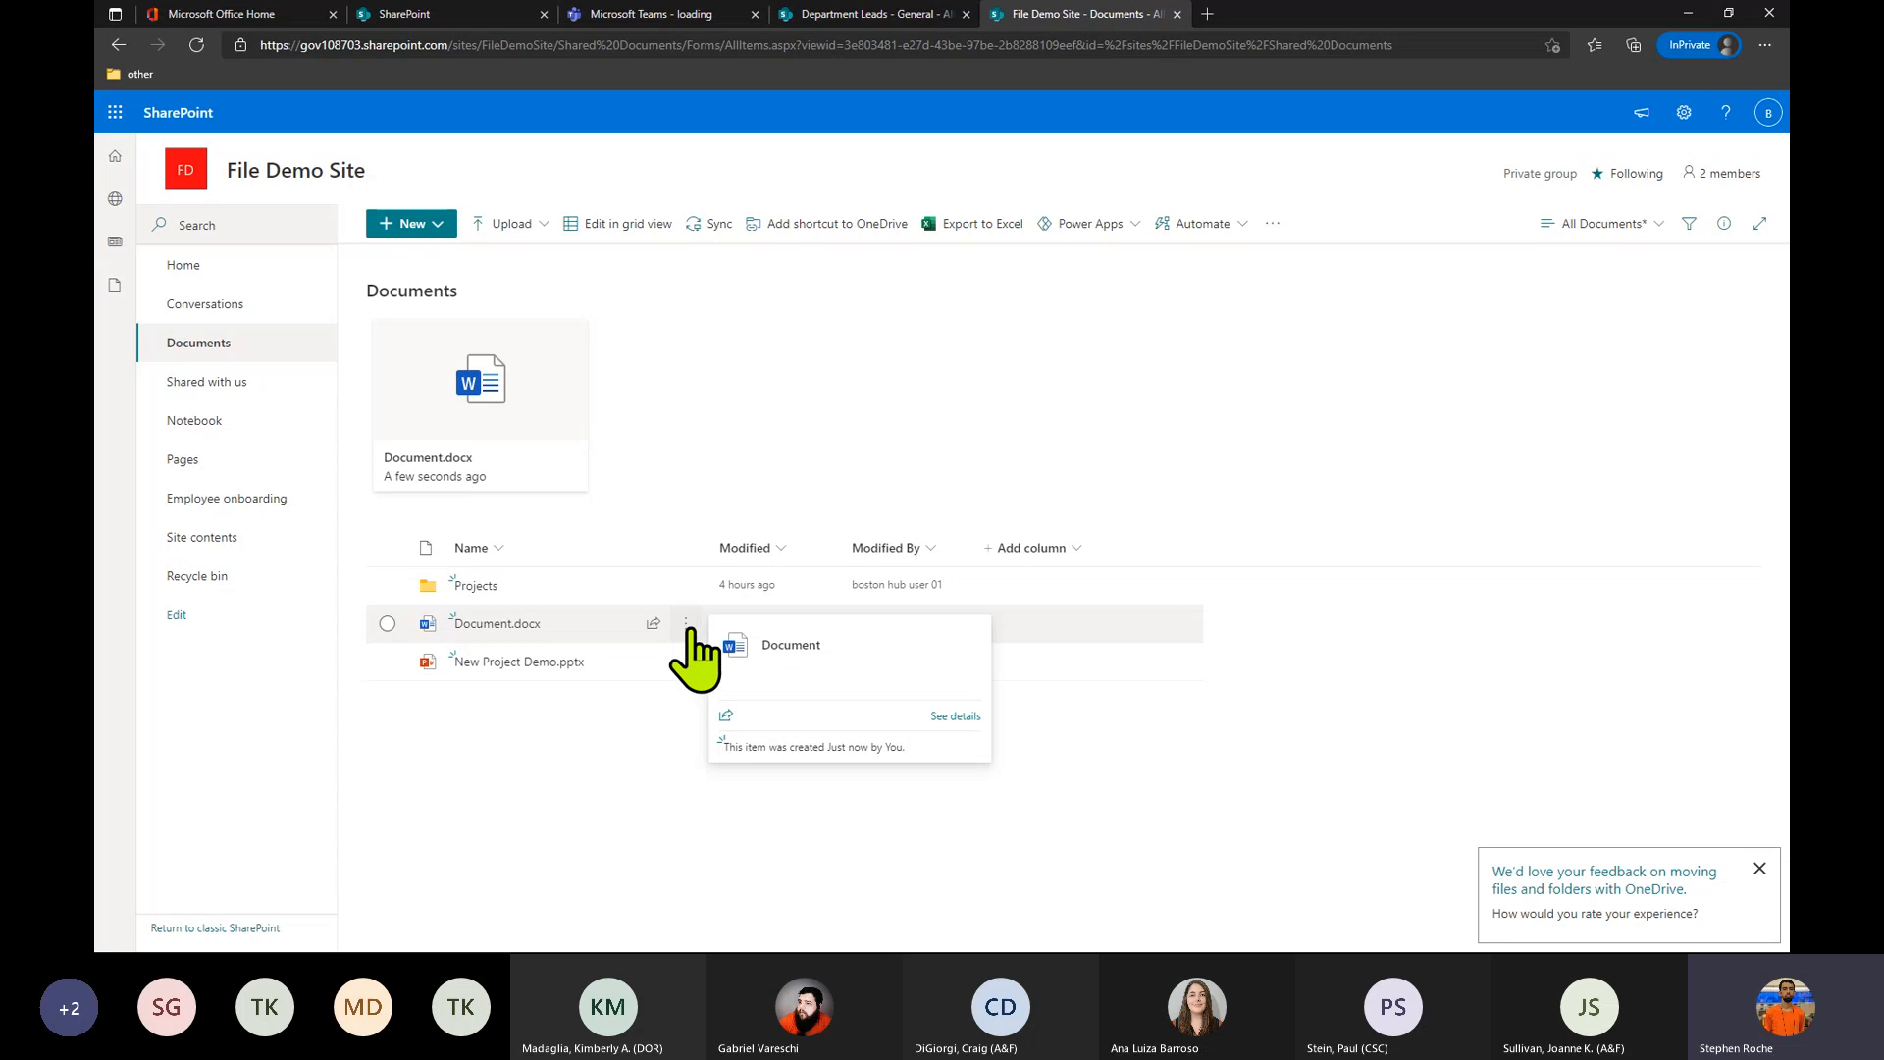
click(687, 625)
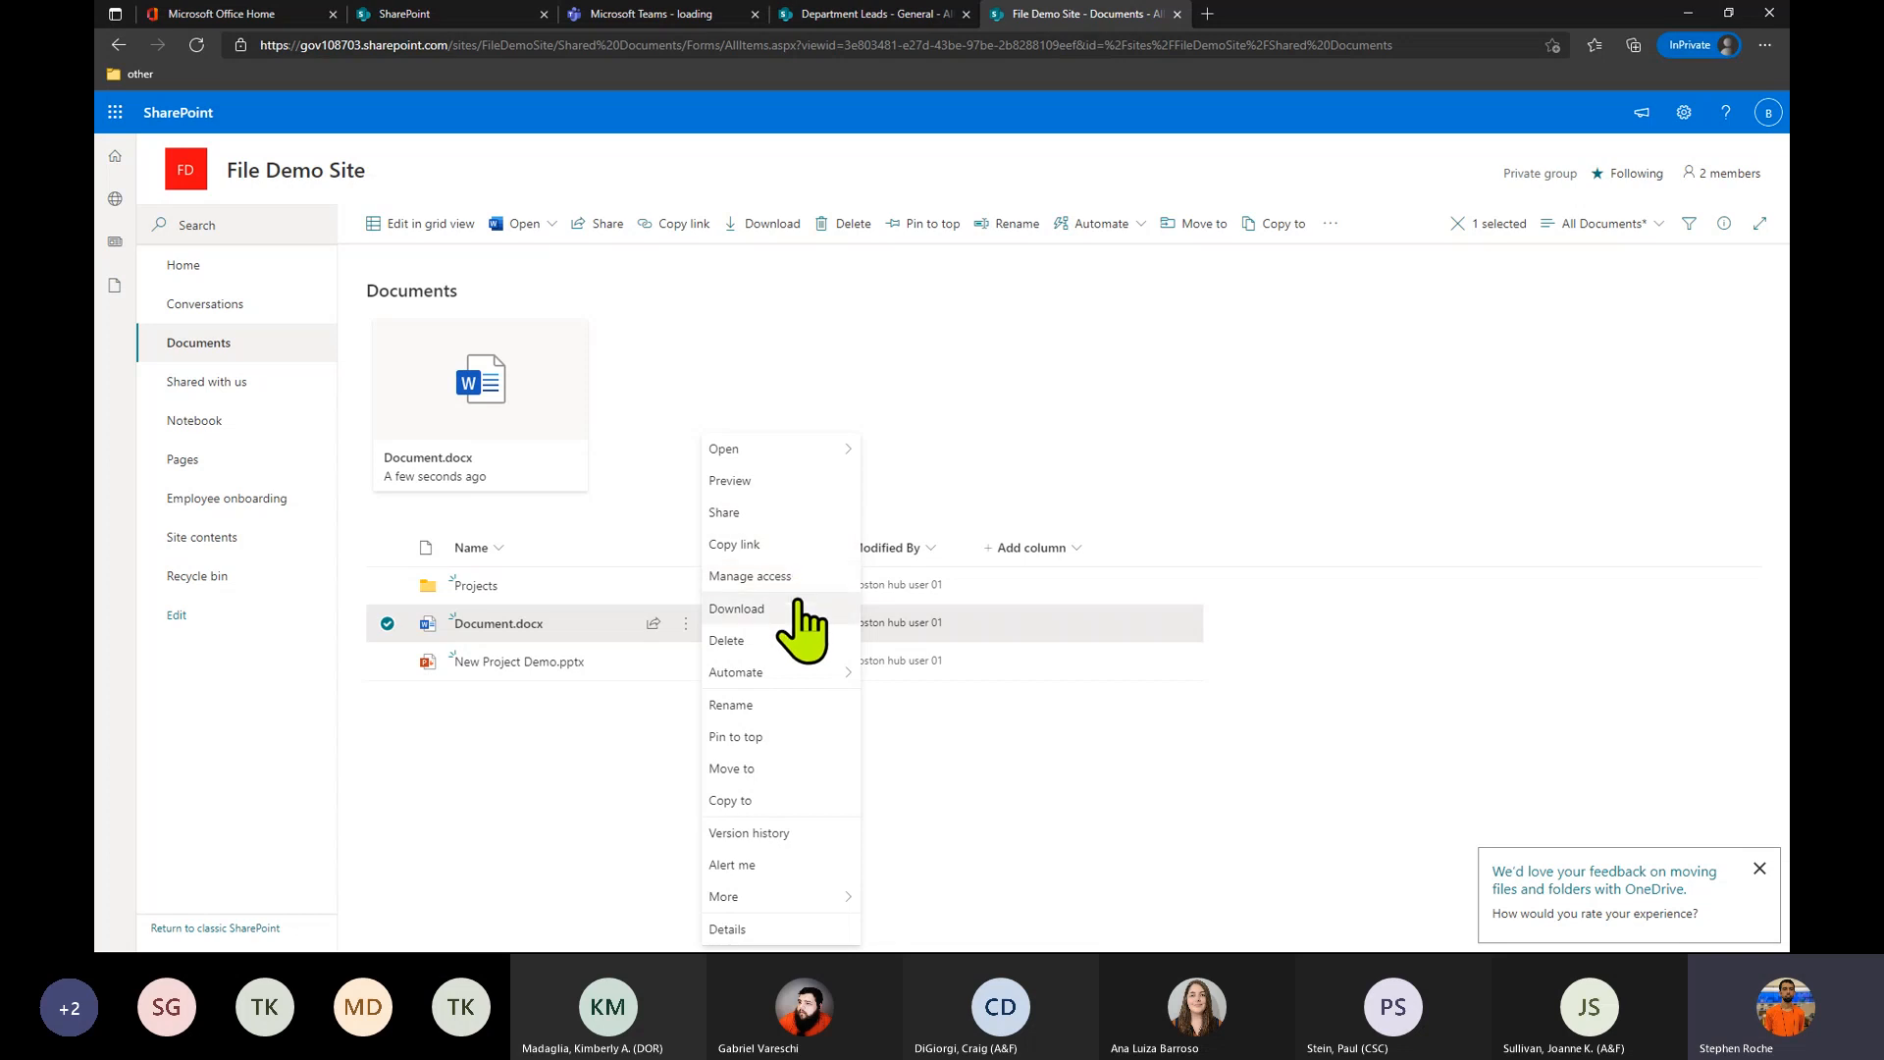
click(808, 865)
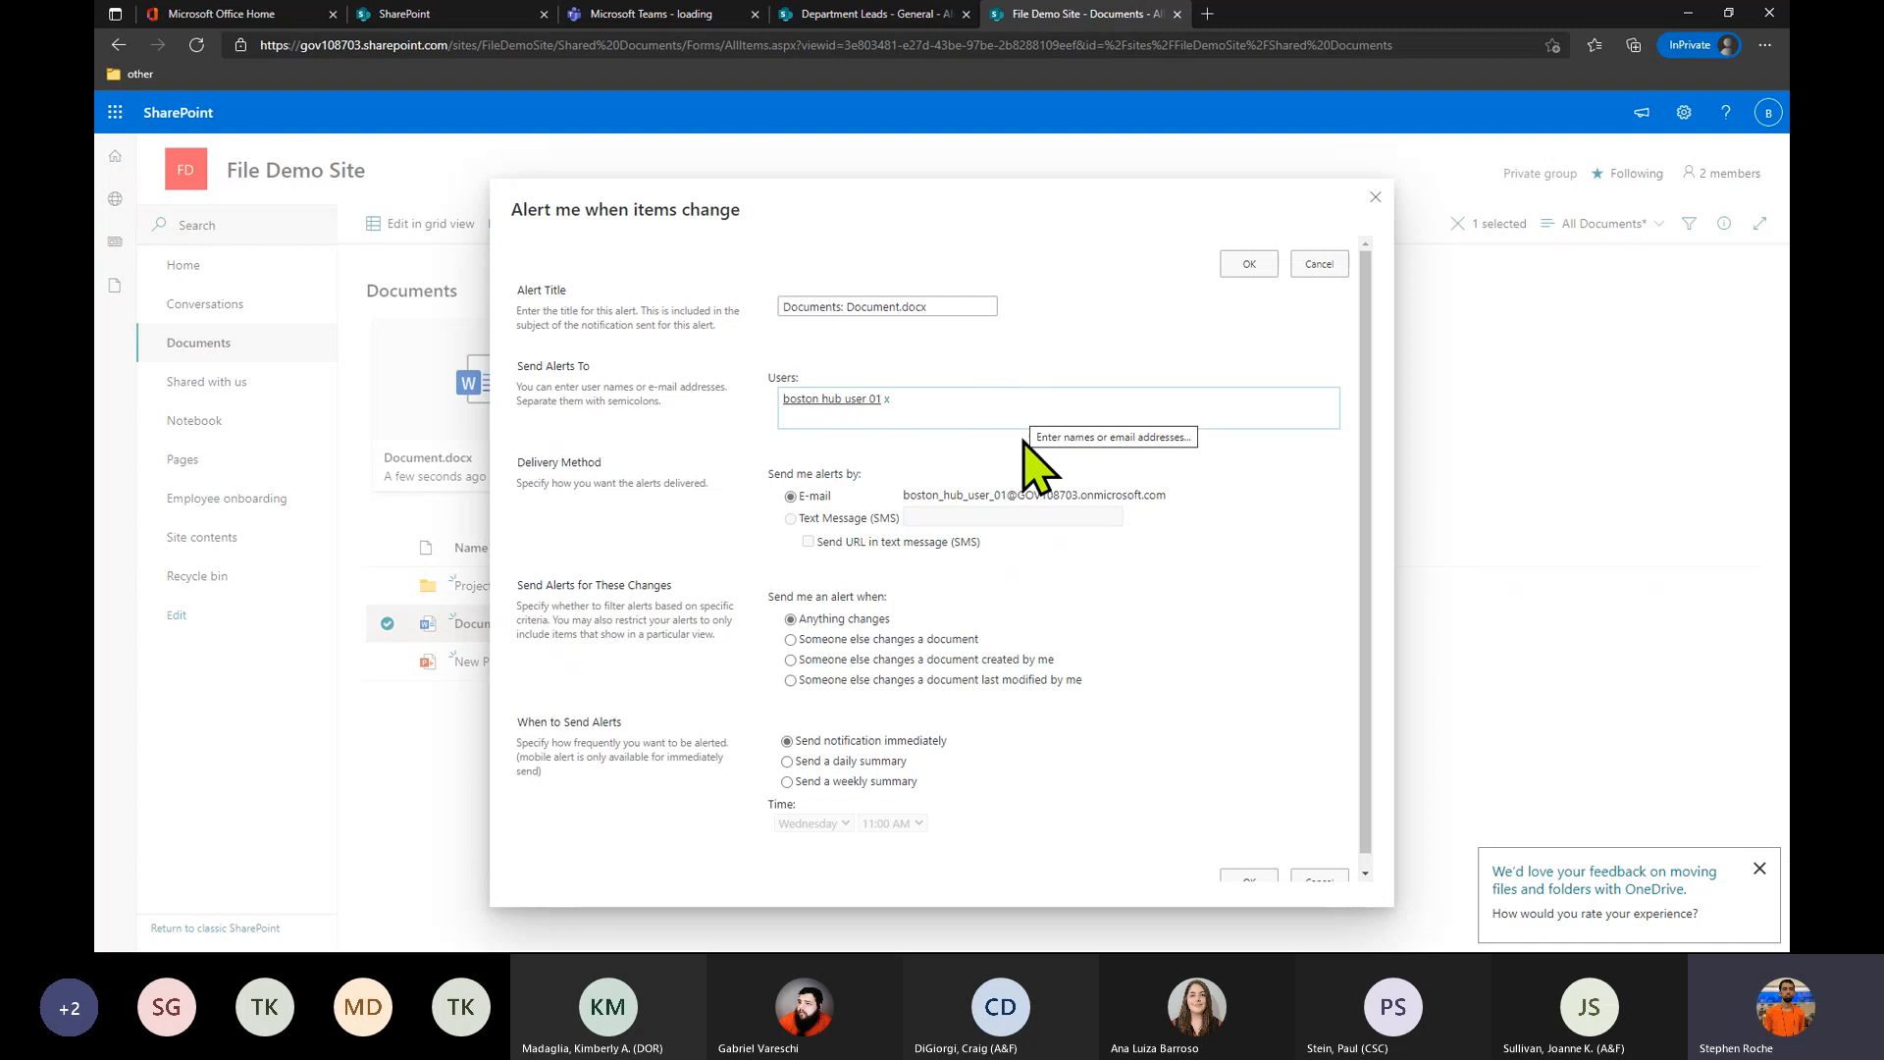
scroll(1026, 579, down, 1)
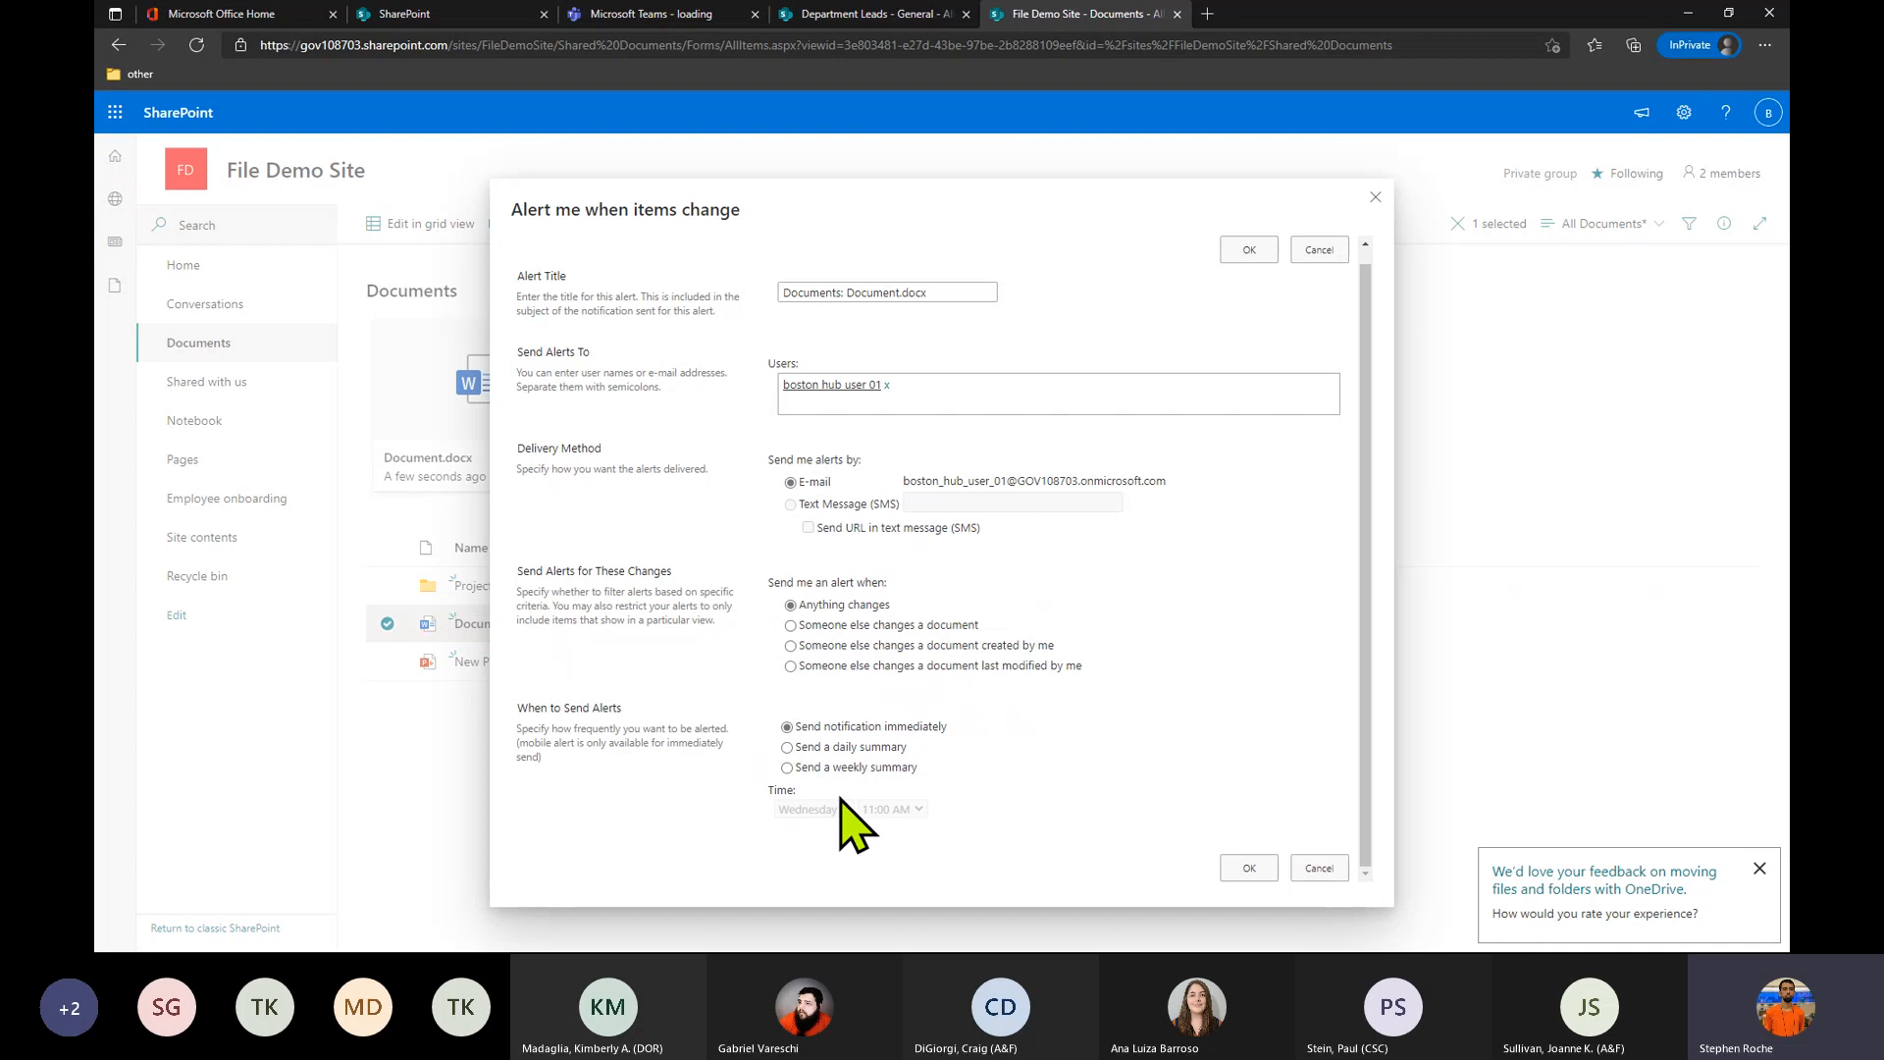
click(1311, 869)
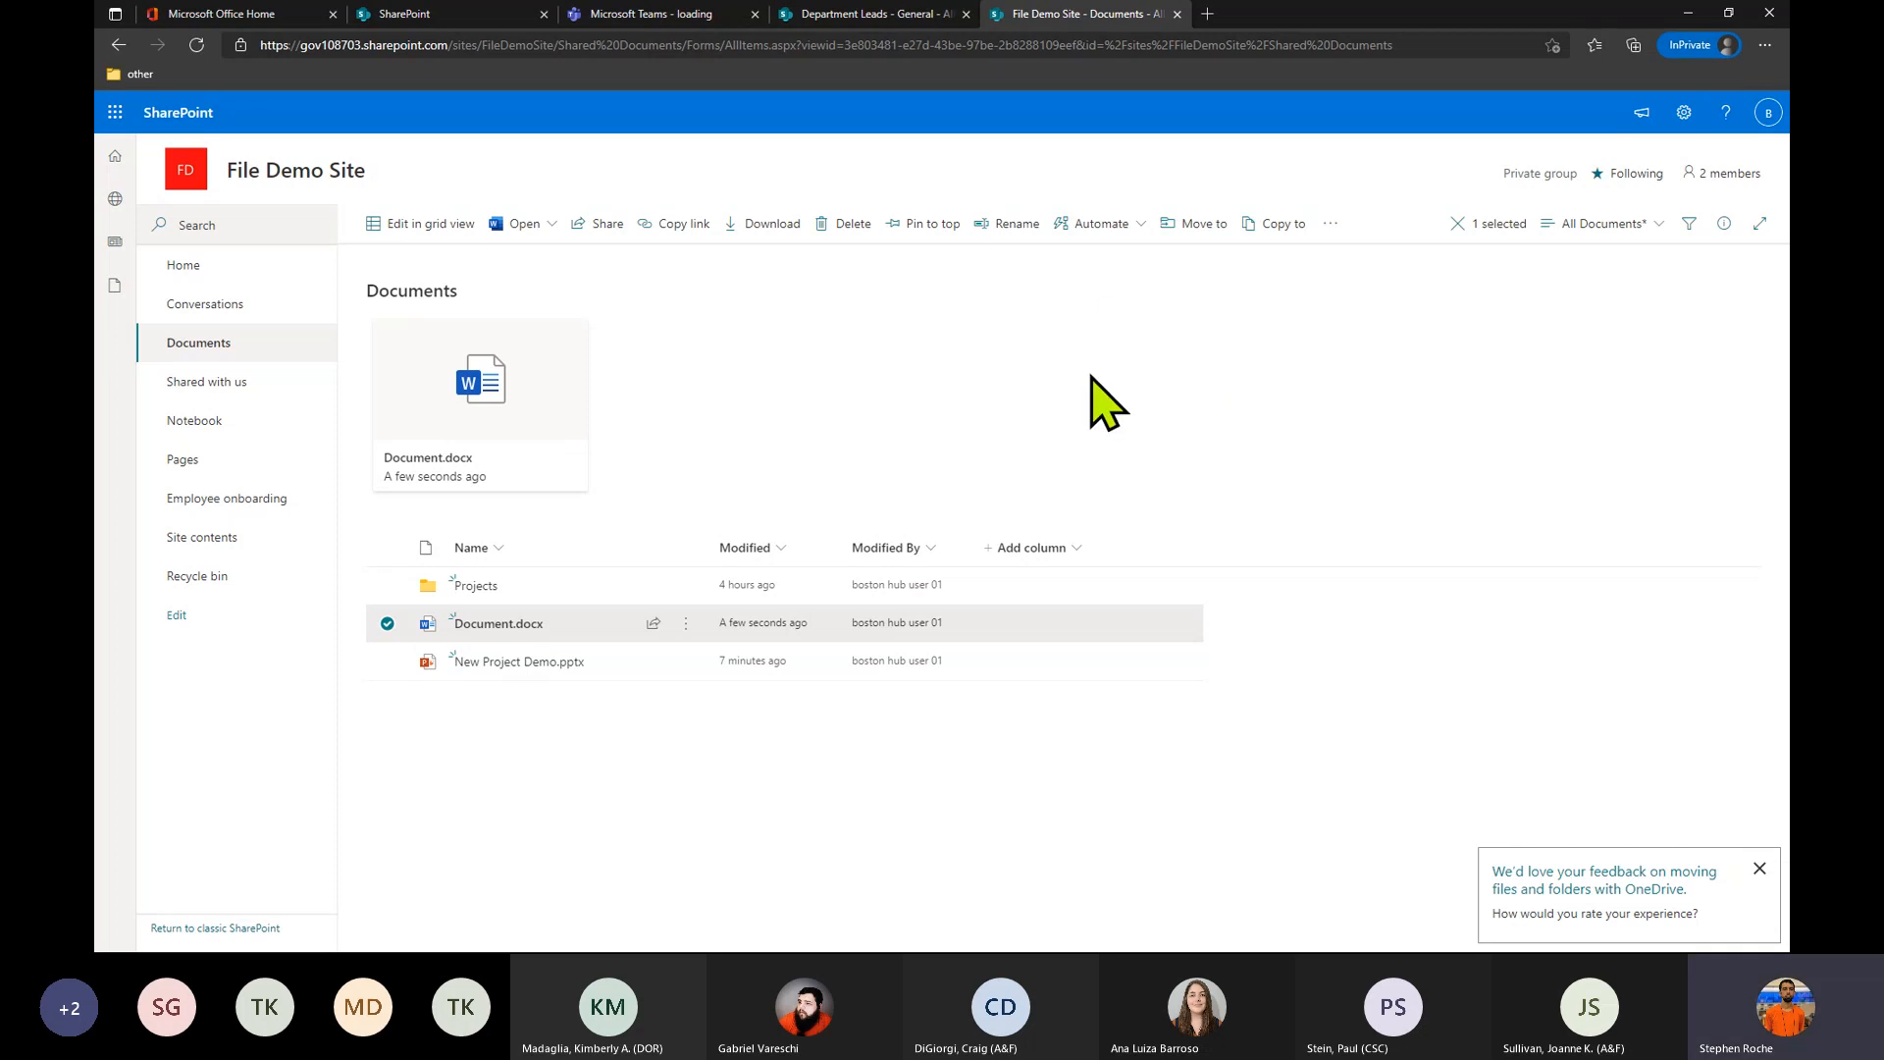
click(1114, 406)
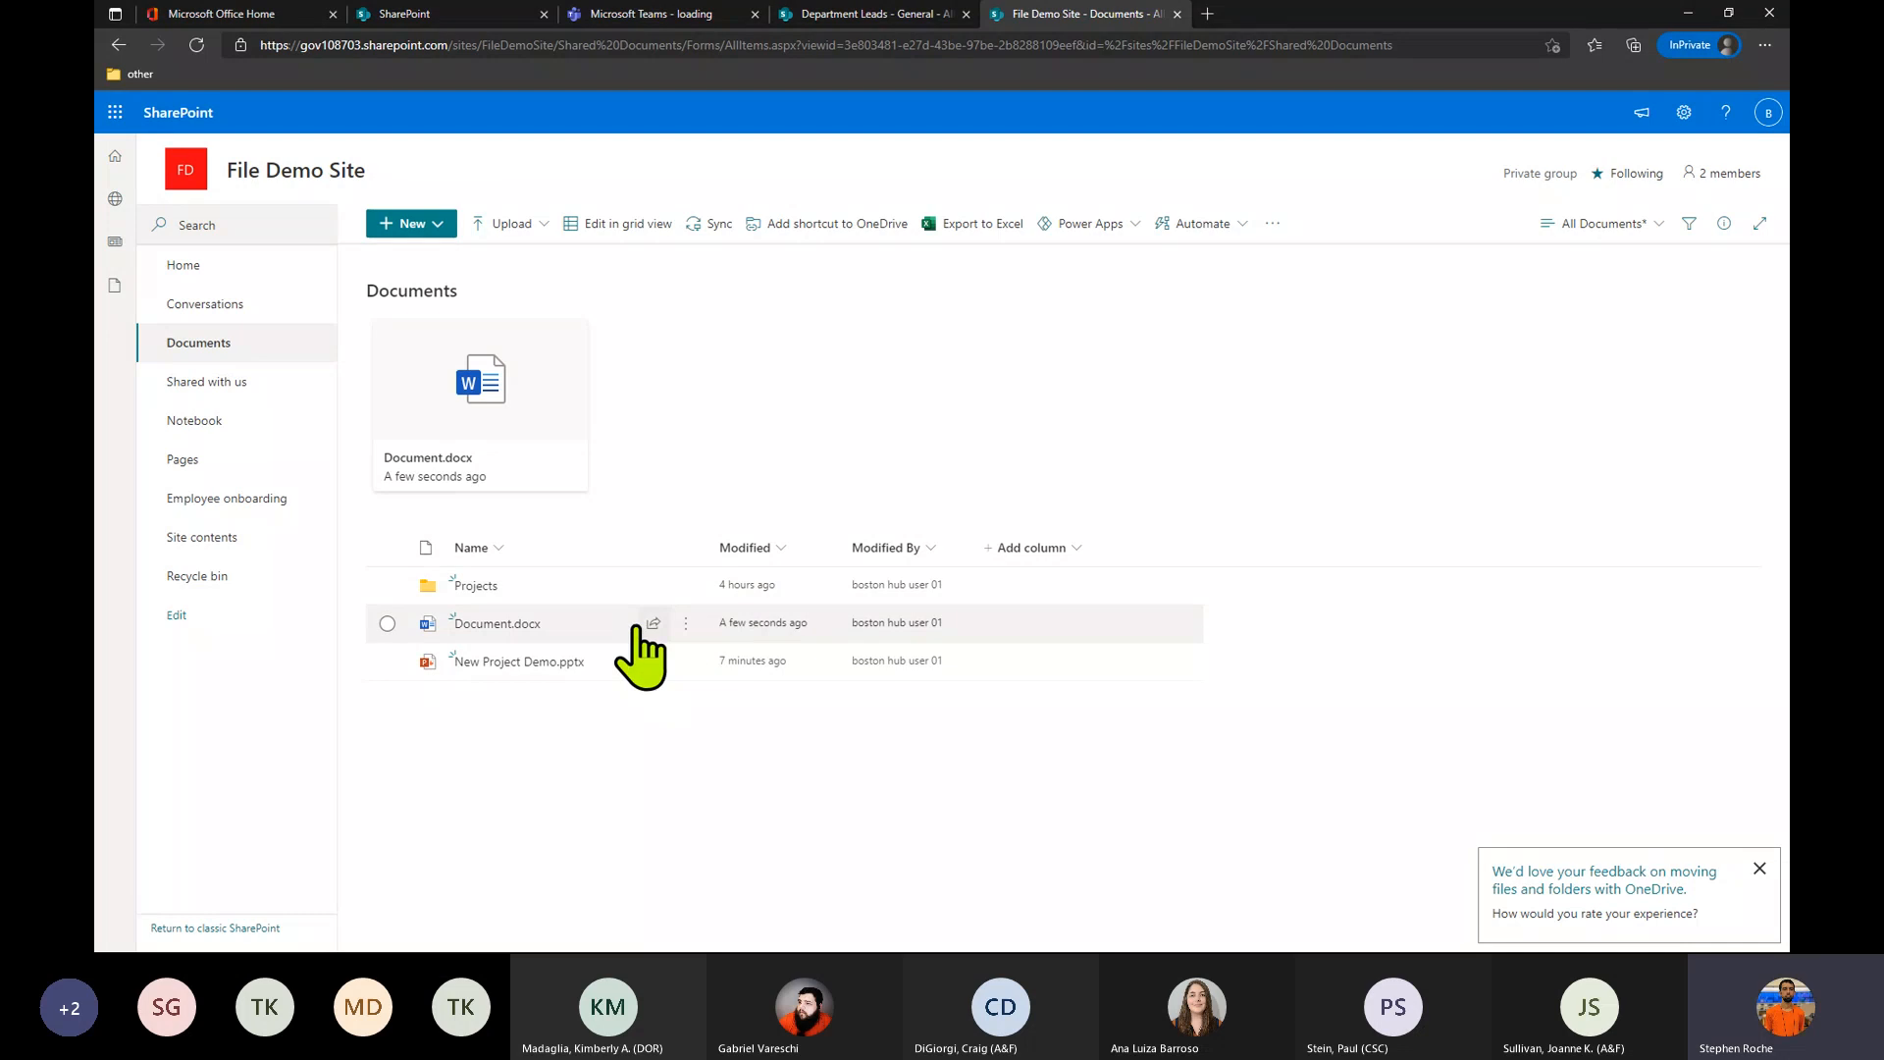
Set the sharing link for Document.docx to specific people, with editing disallowed and download blocked.
click(388, 623)
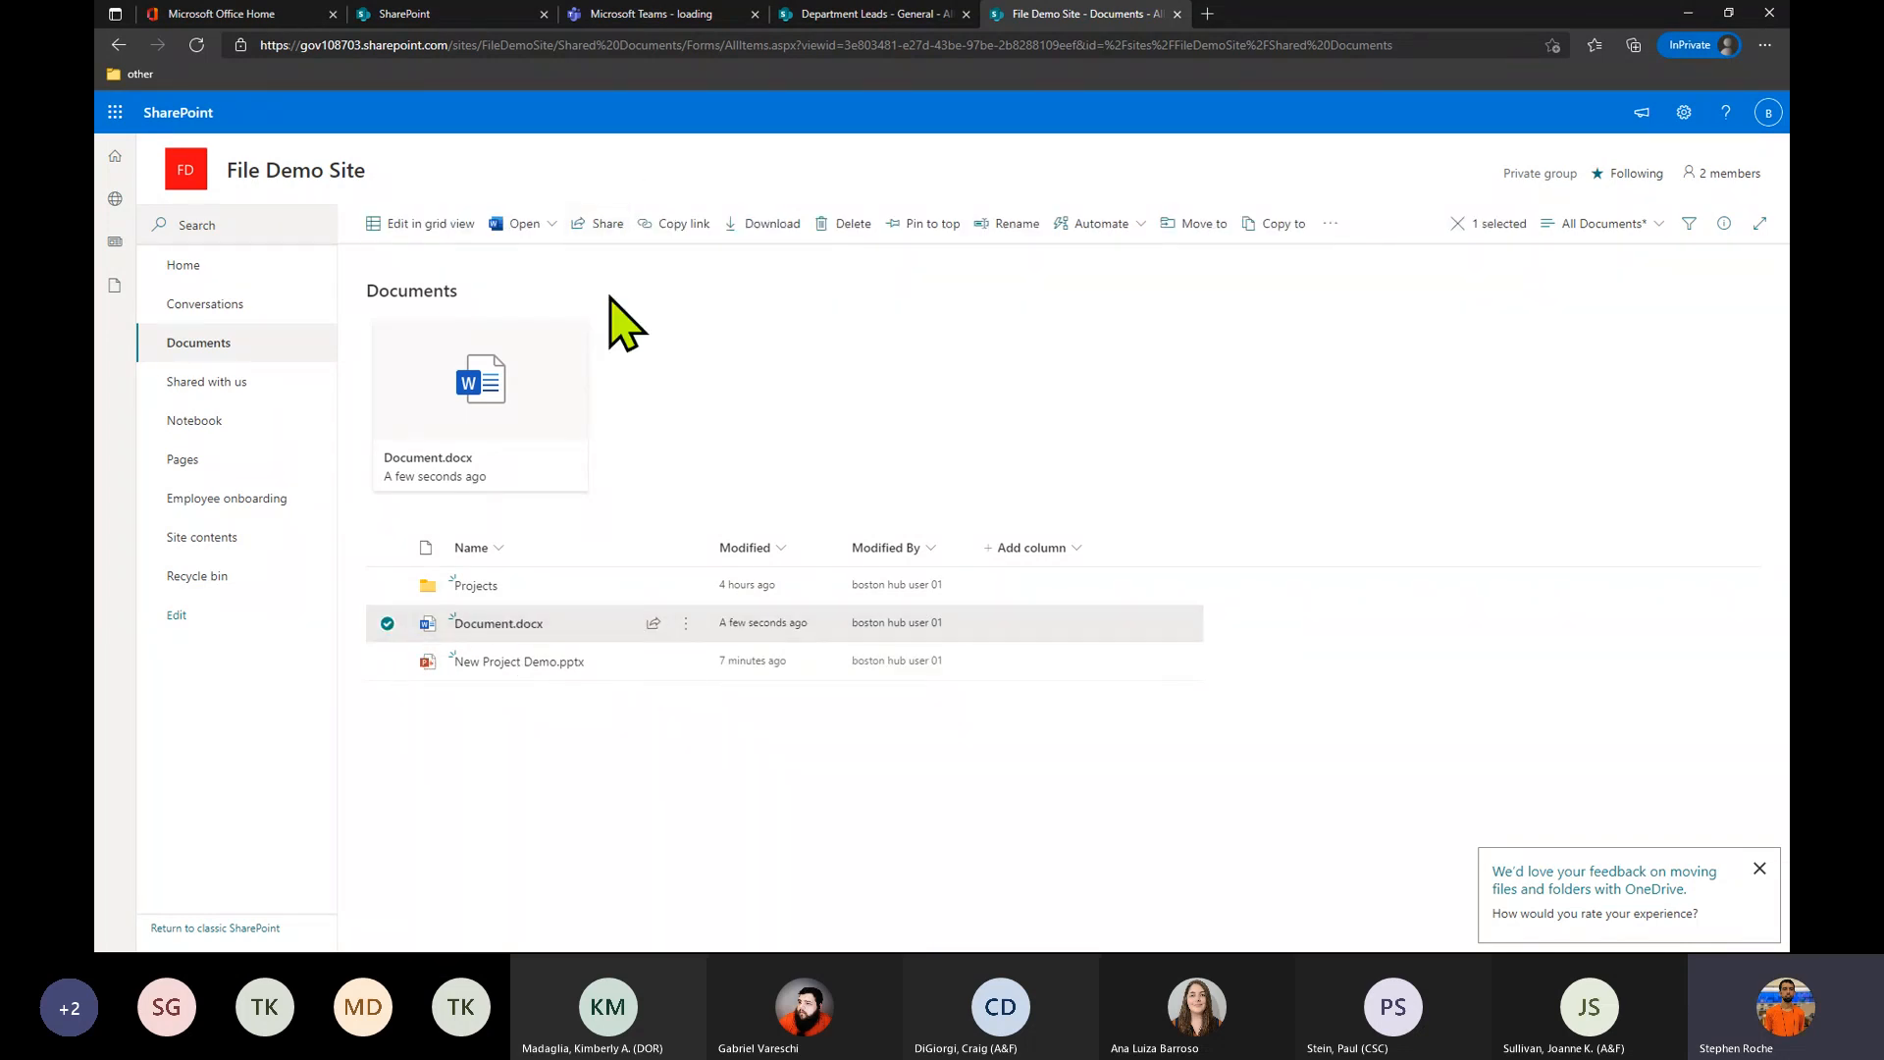
mouse_move(656, 626)
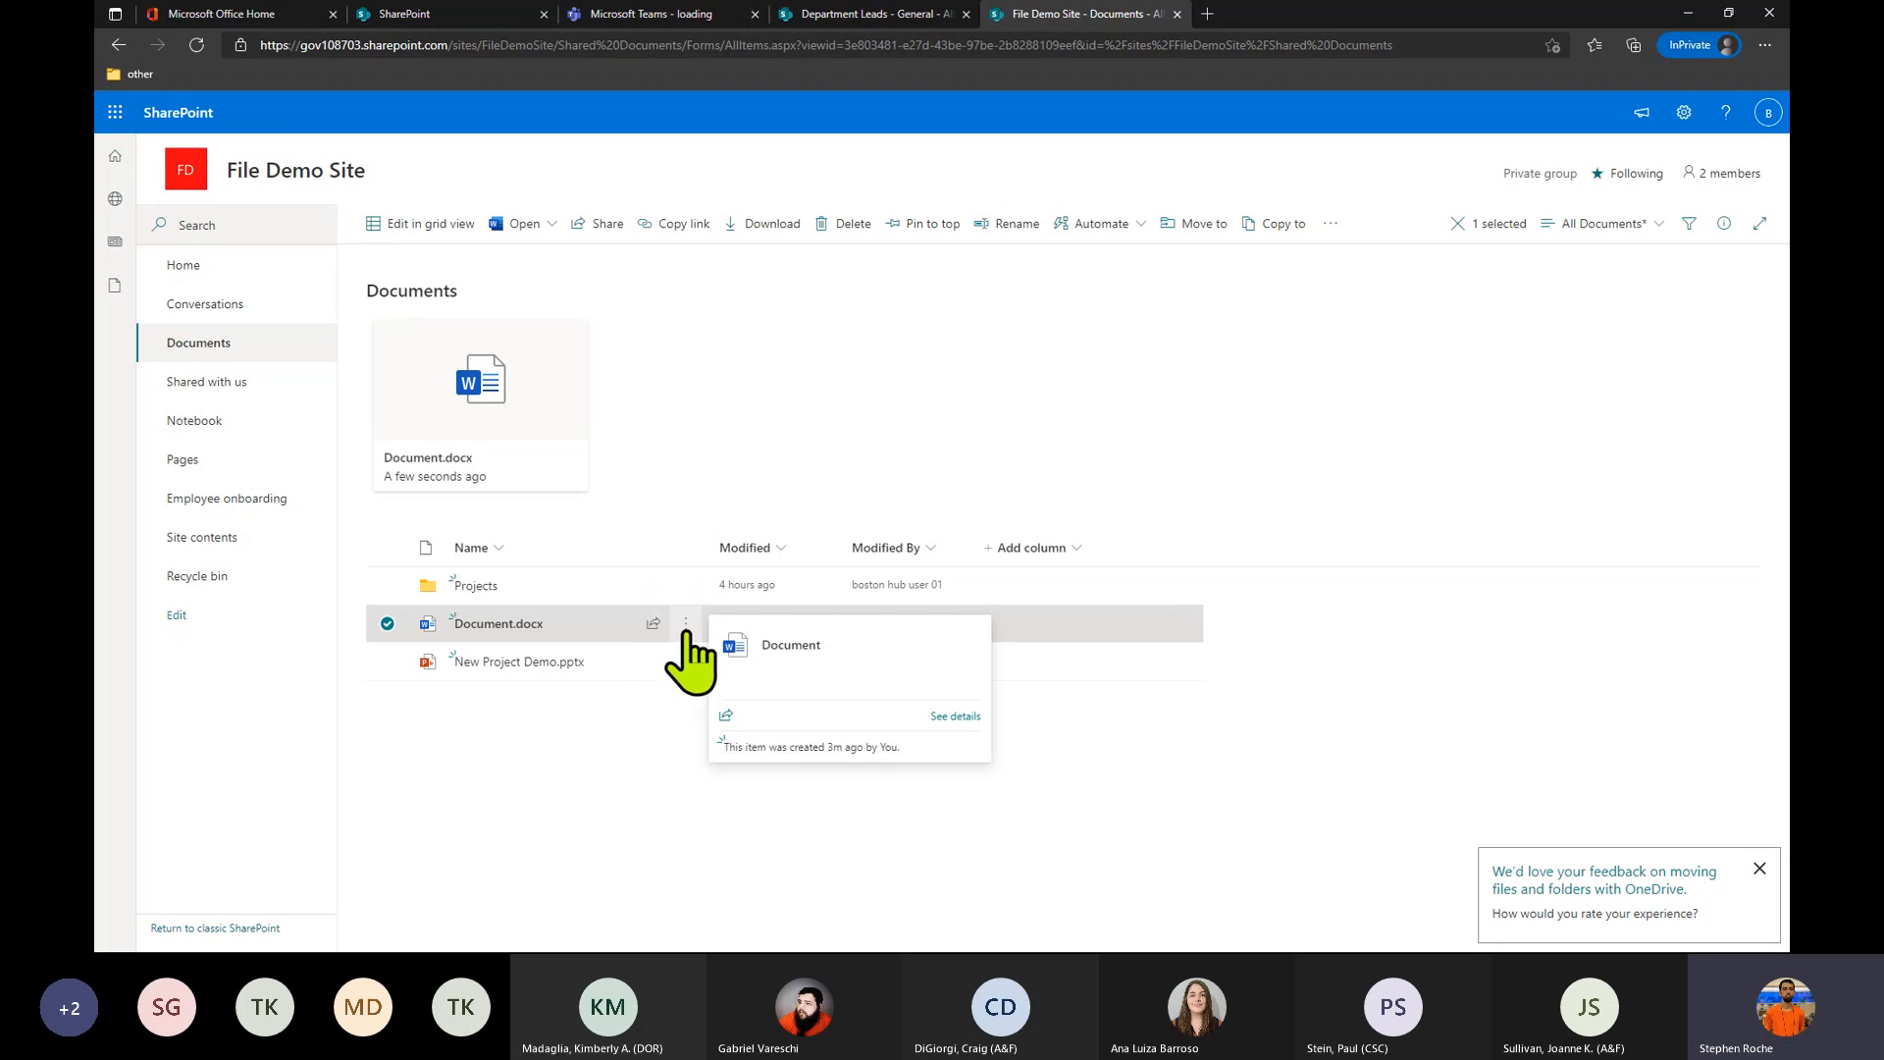
click(686, 624)
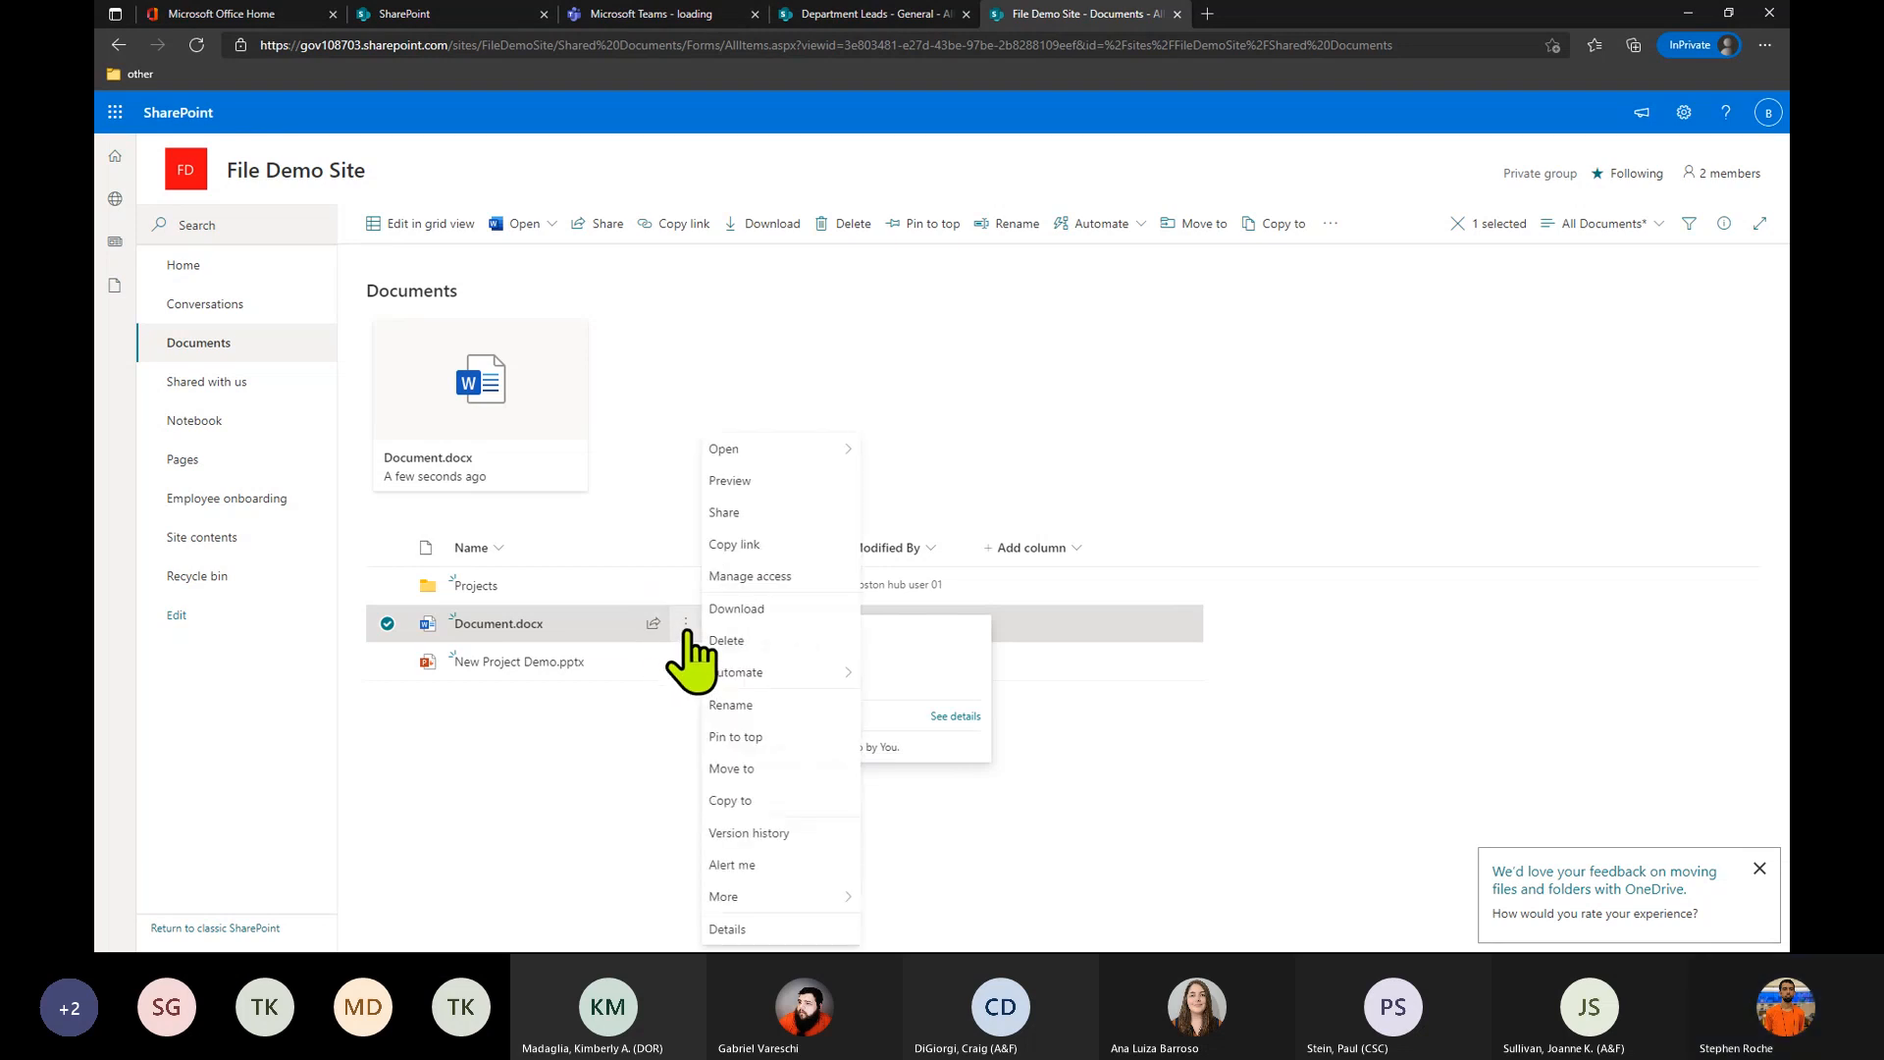
click(757, 520)
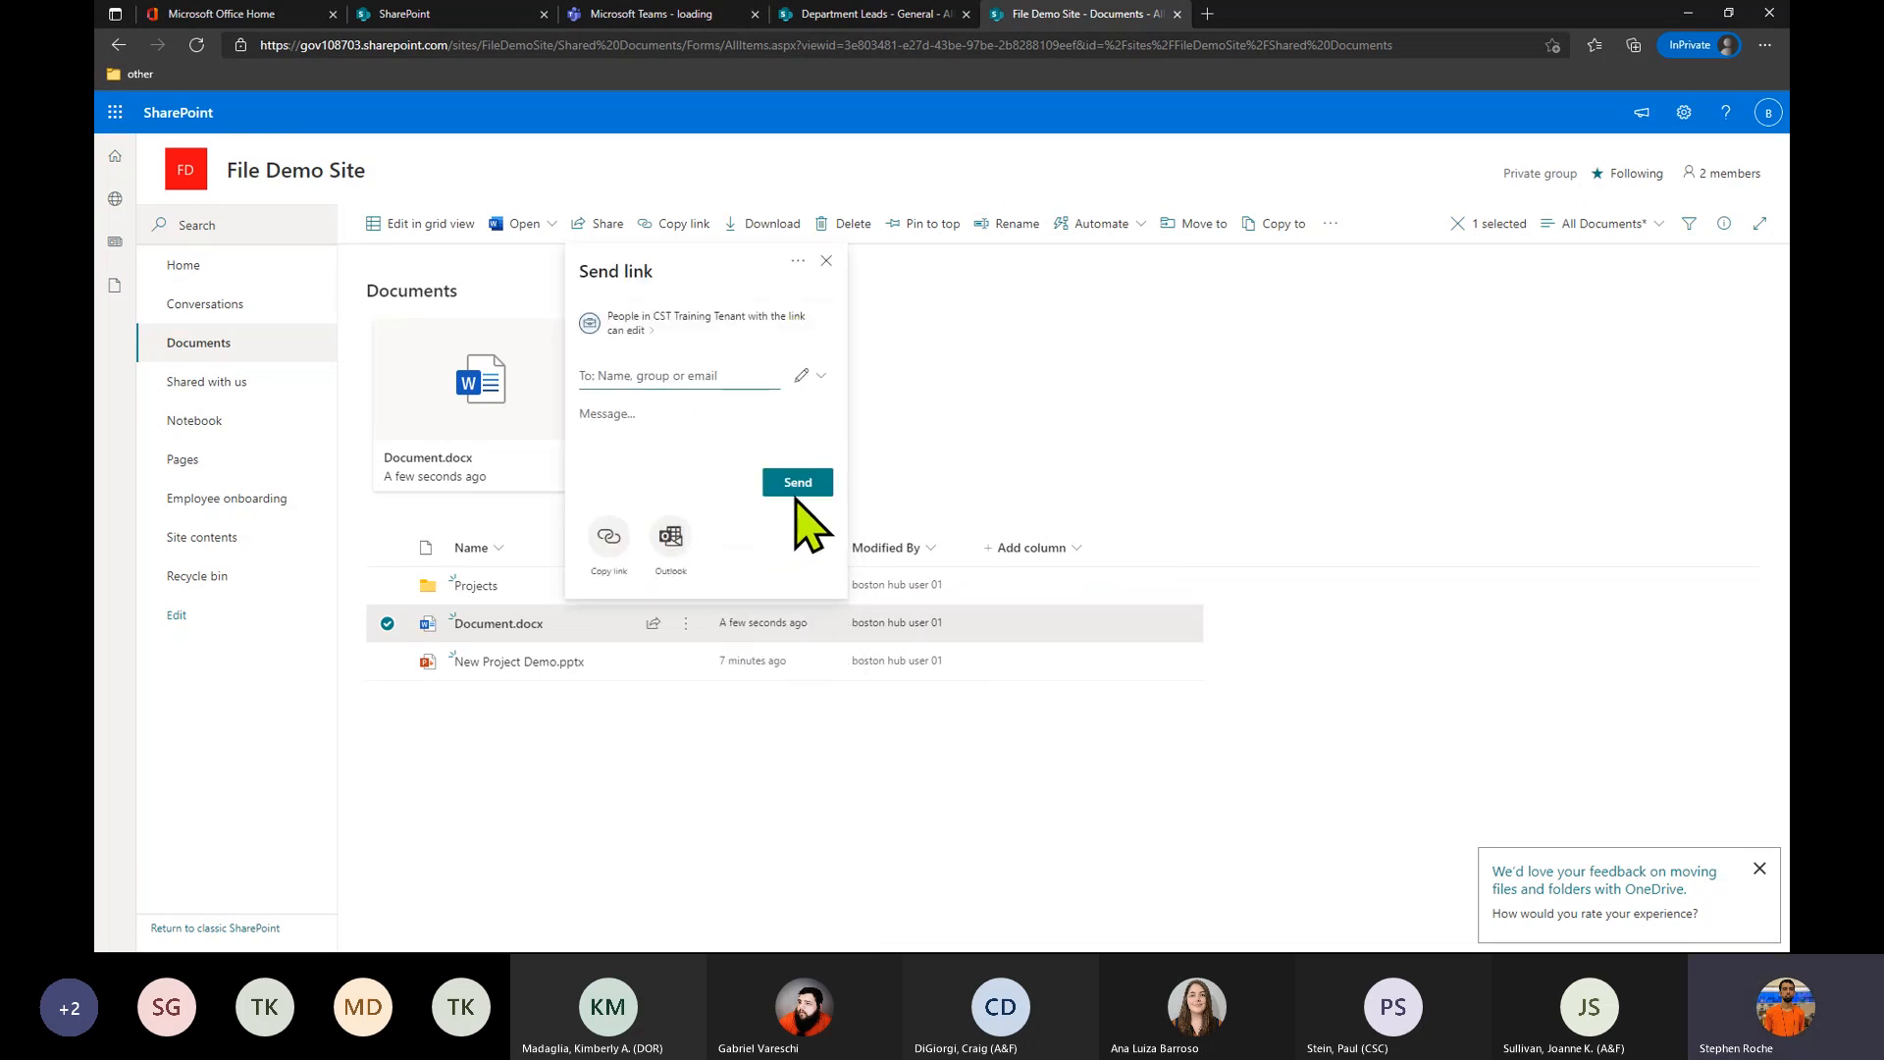
click(763, 329)
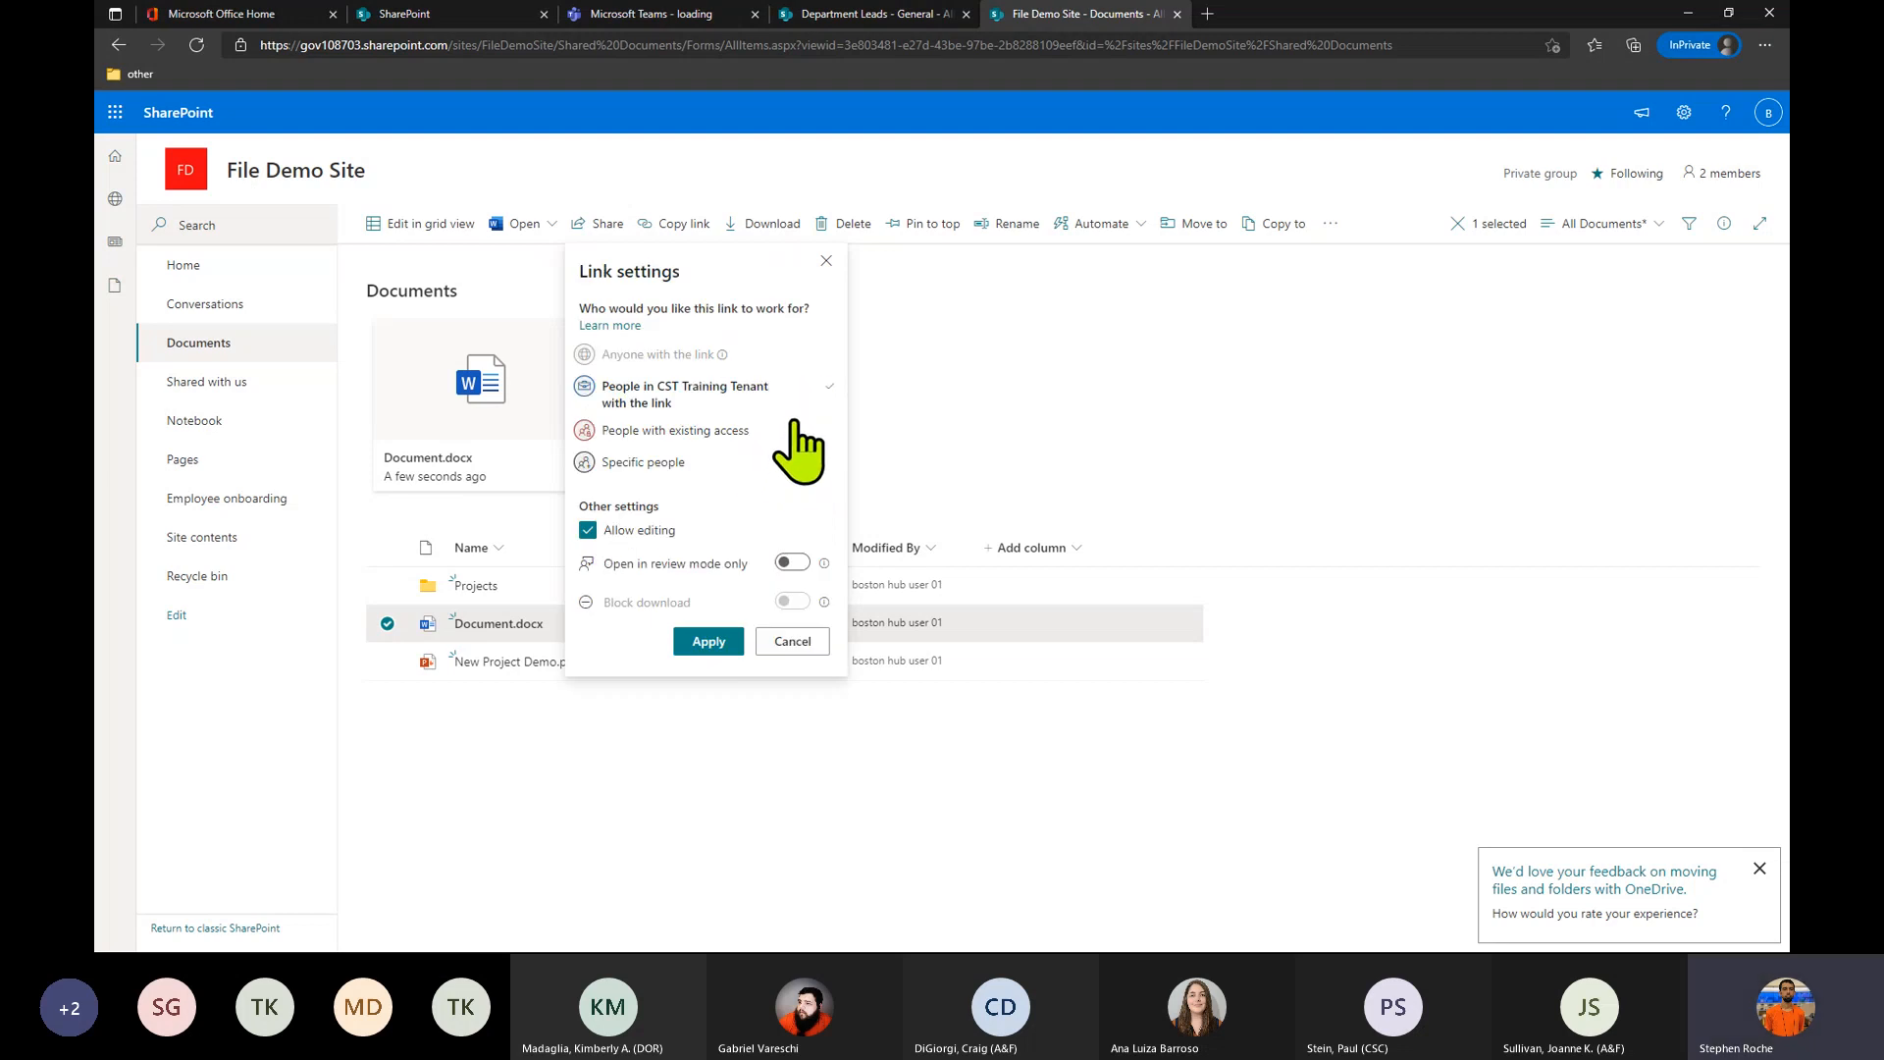
click(667, 464)
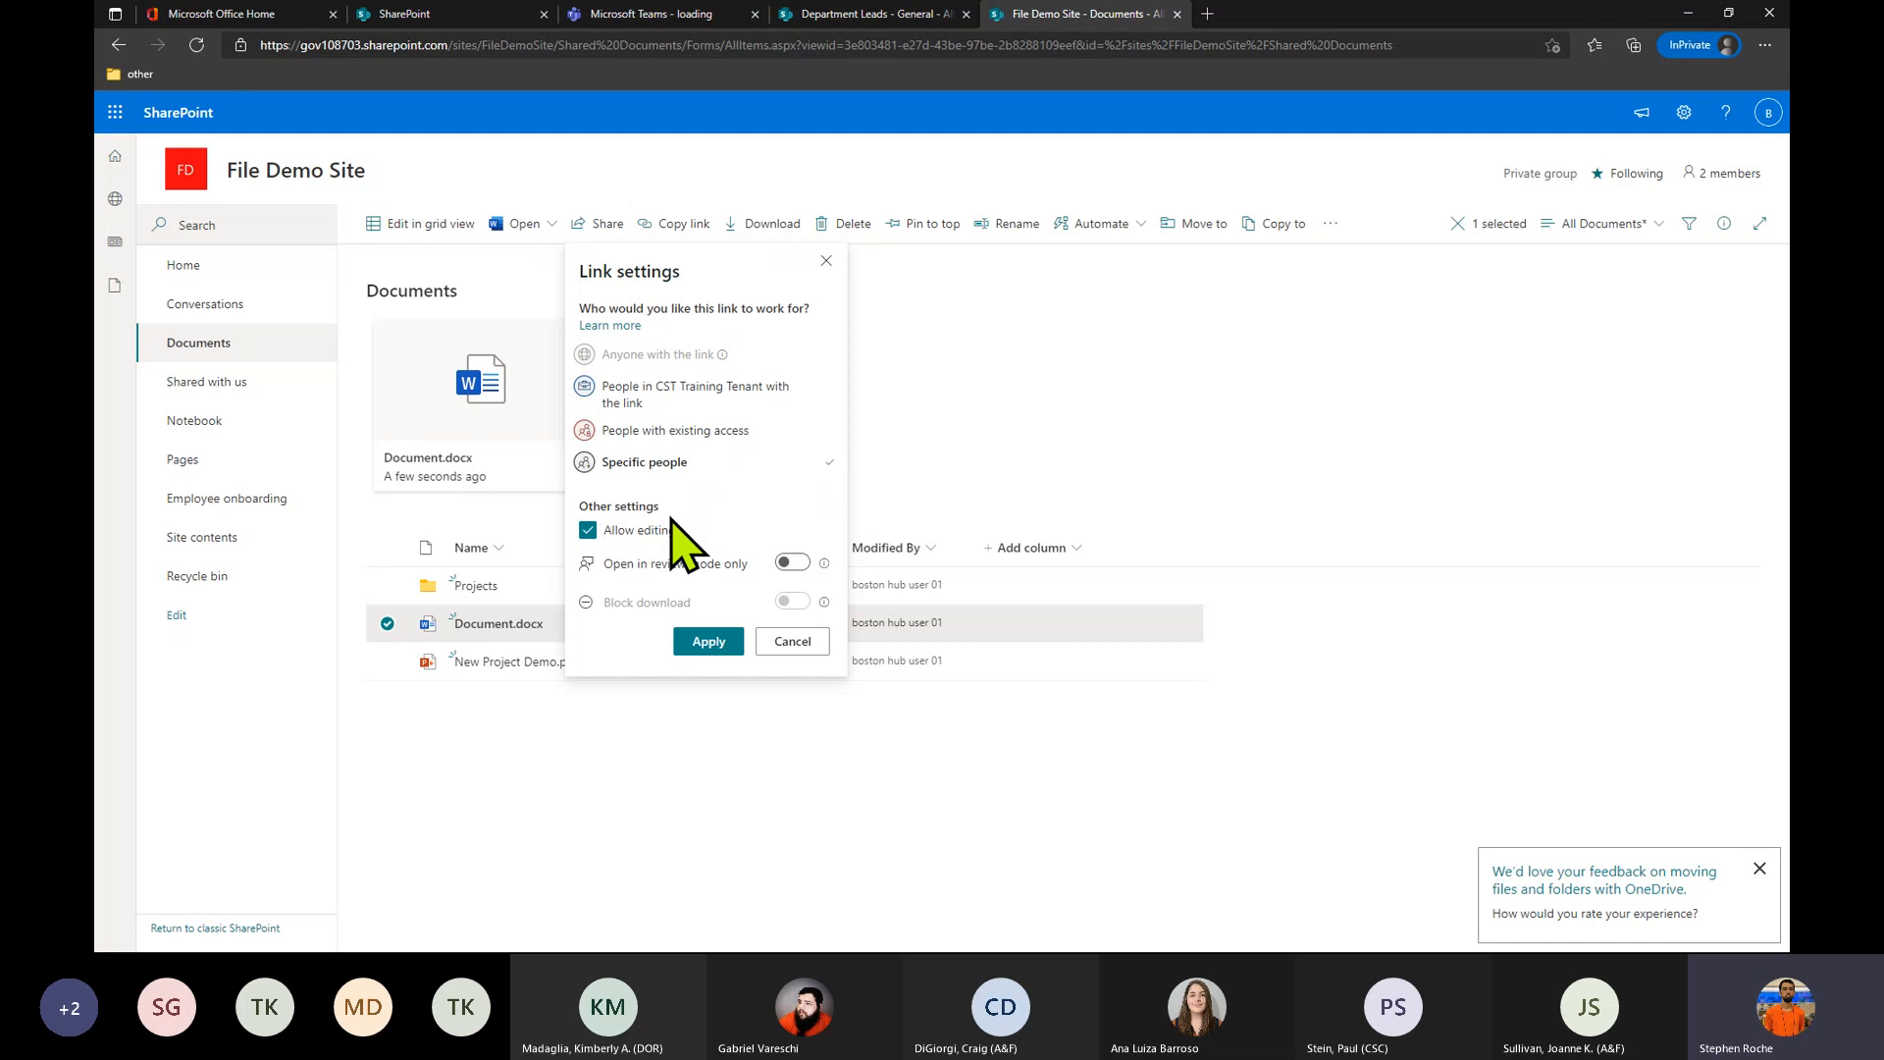
click(636, 531)
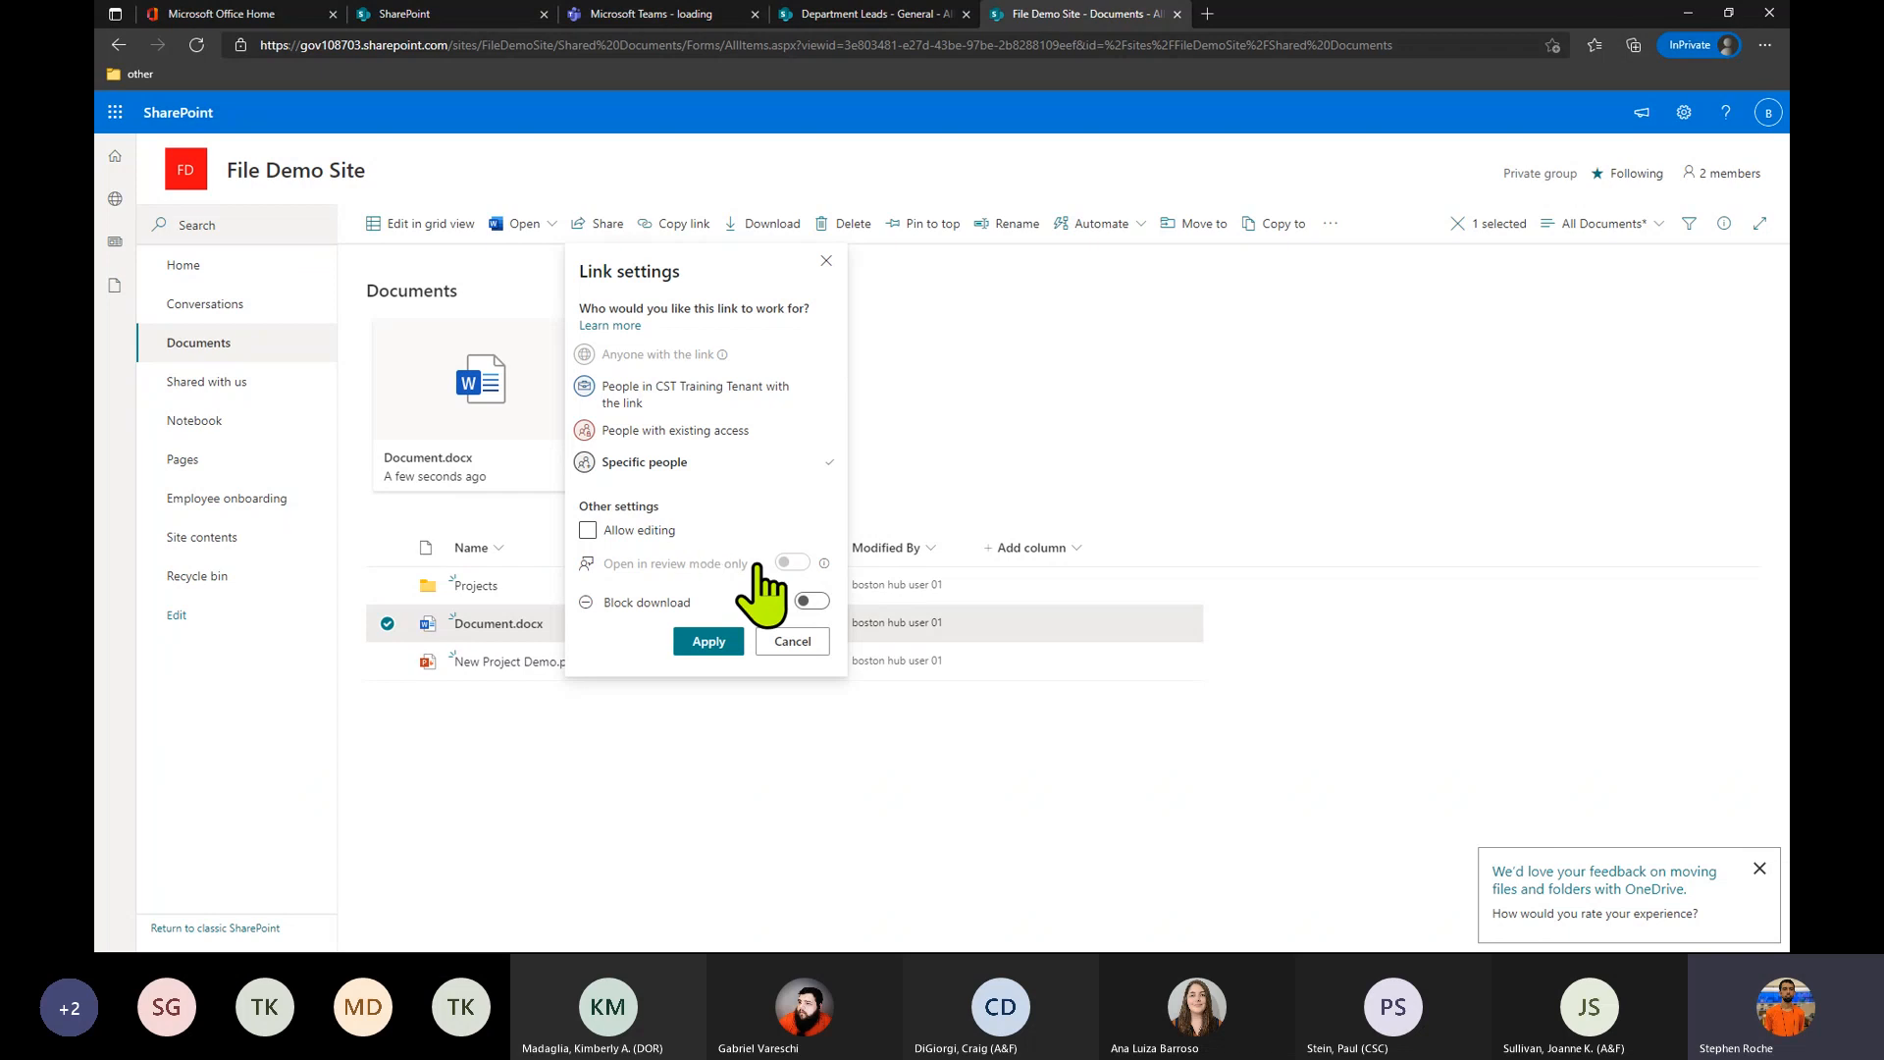
click(812, 602)
click(709, 641)
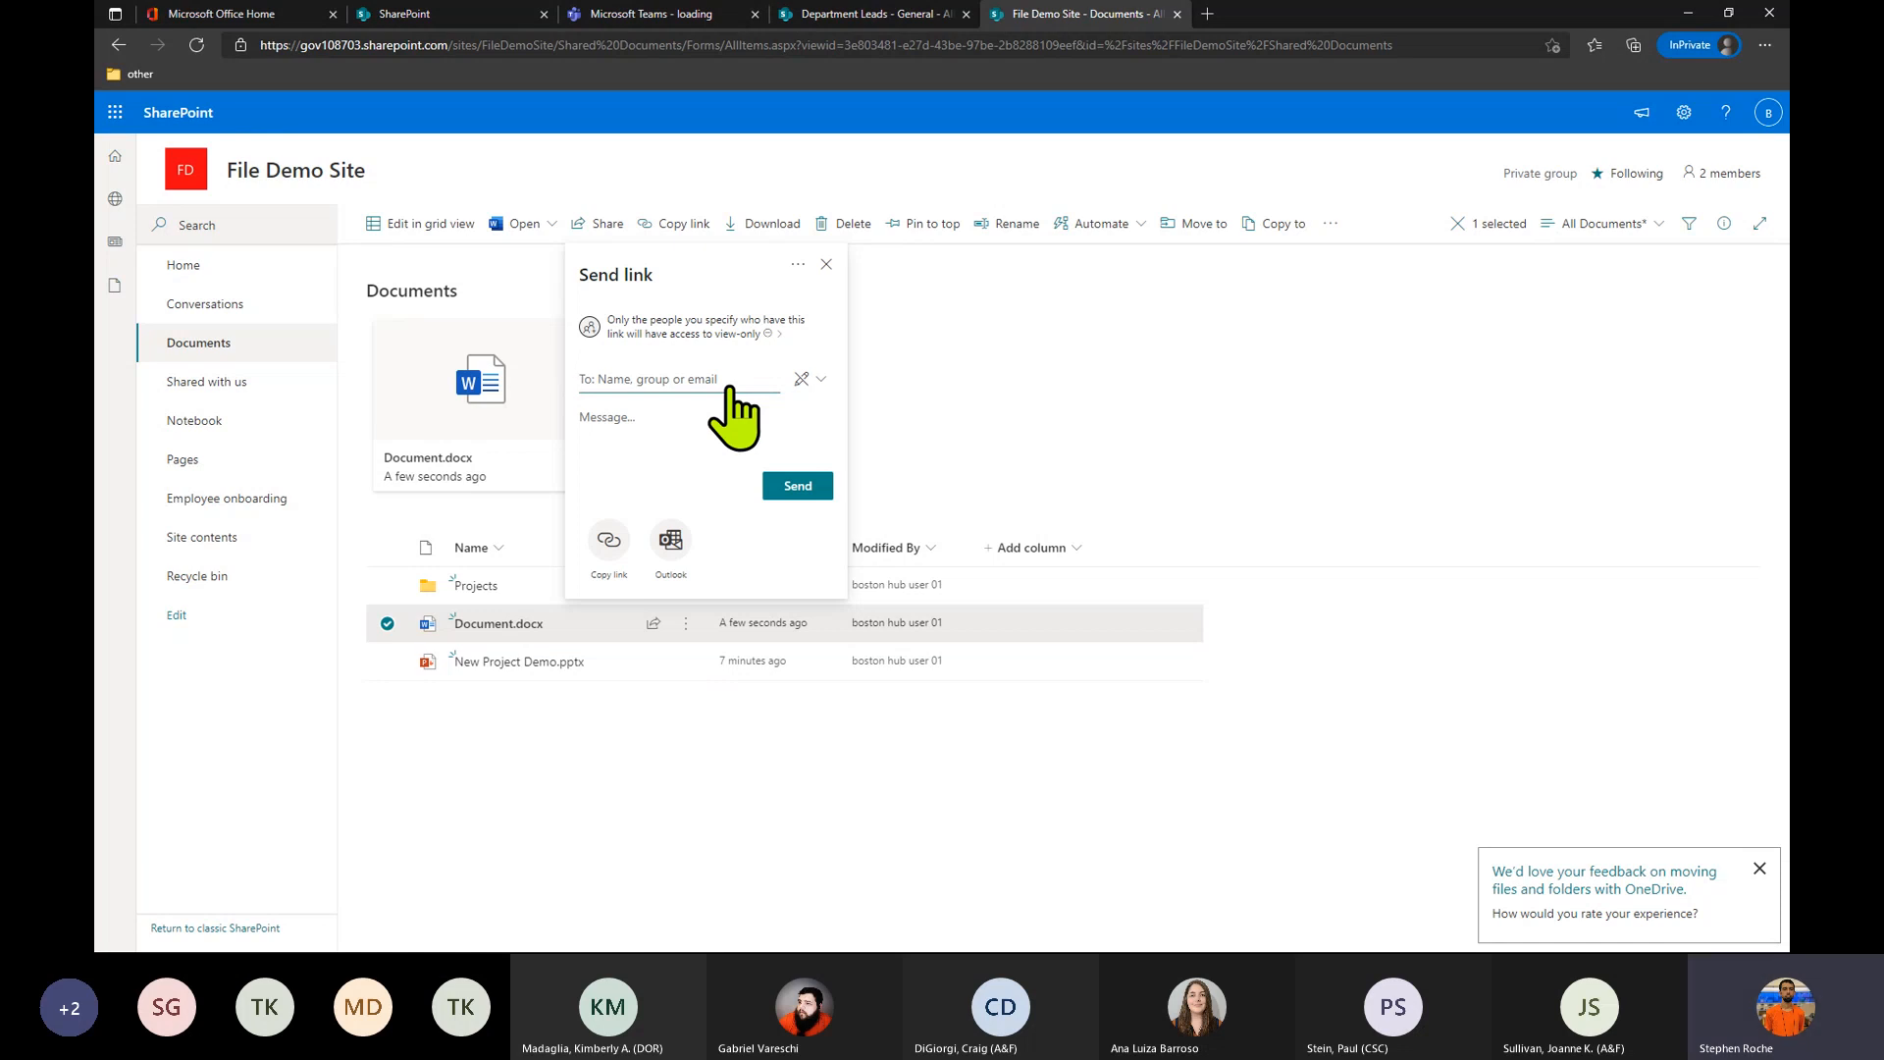
Add two other Boston hub users as recipients, copy the view-only link to Document.docx, and close the confirmation.
text(bos)
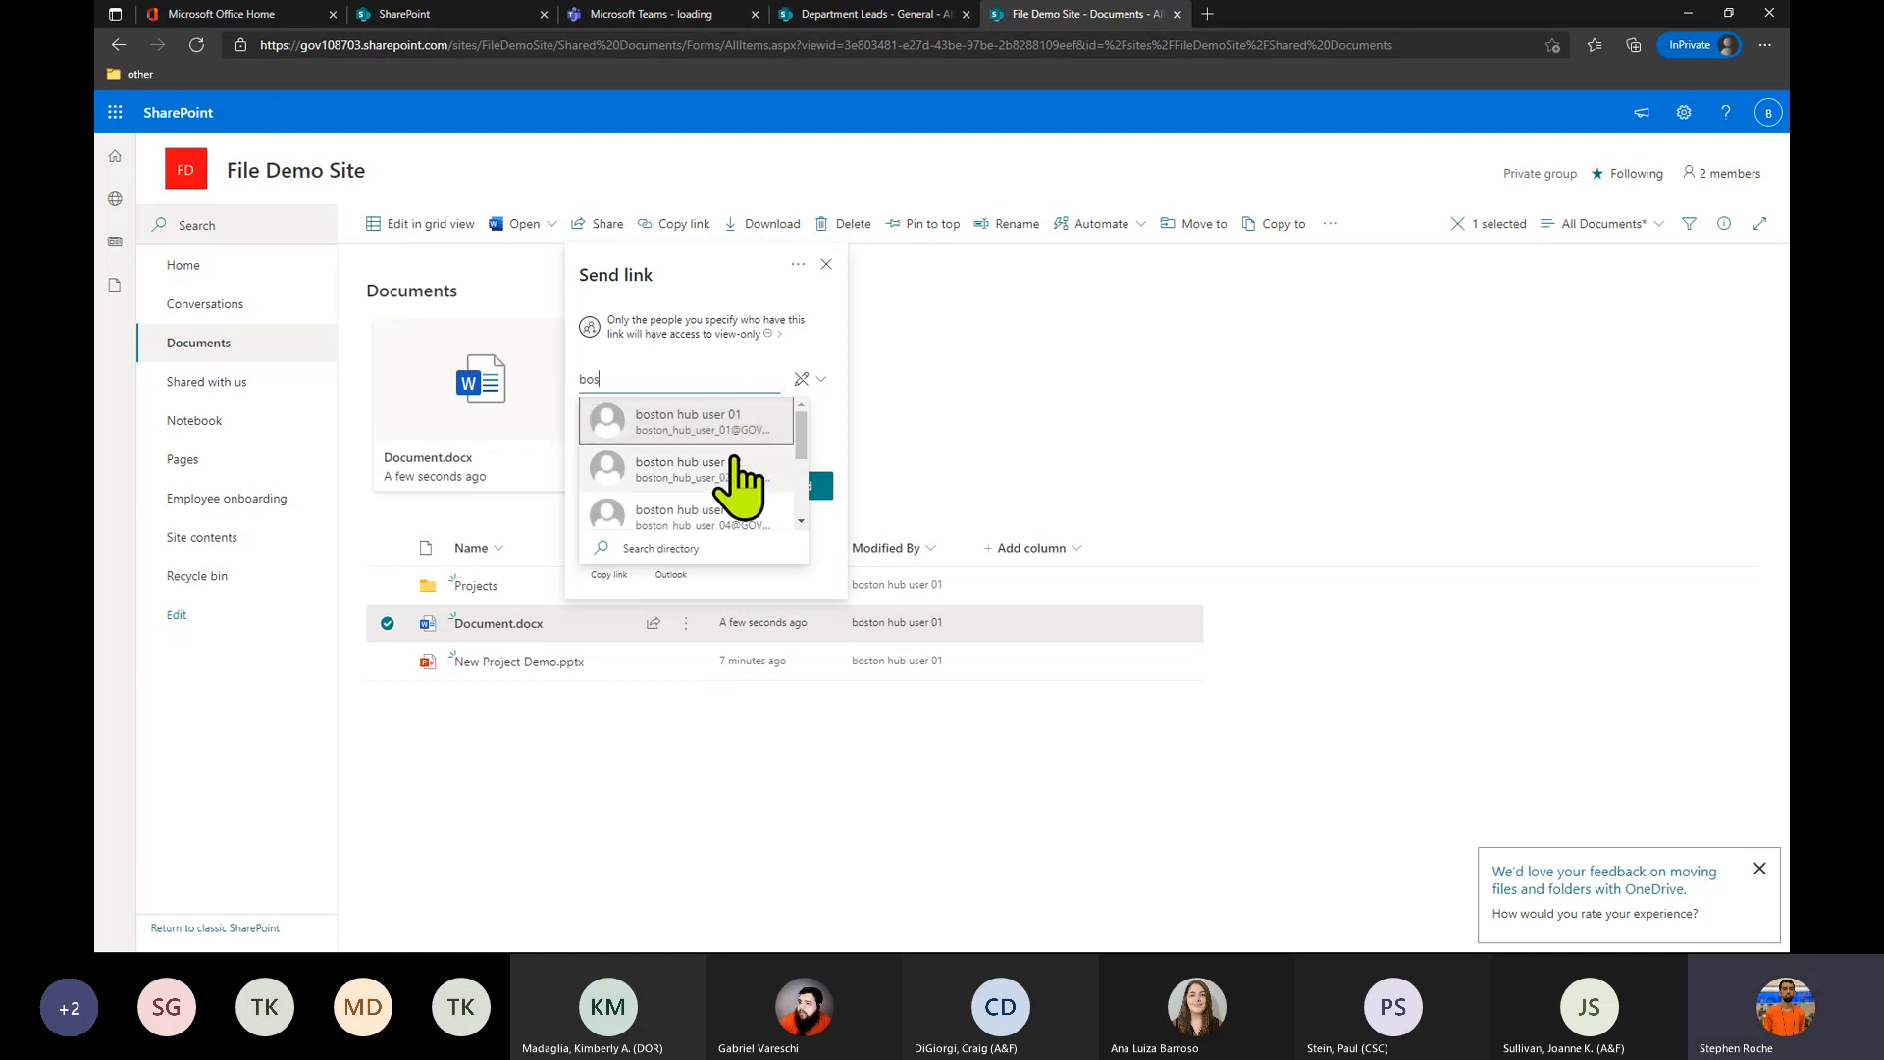
click(731, 467)
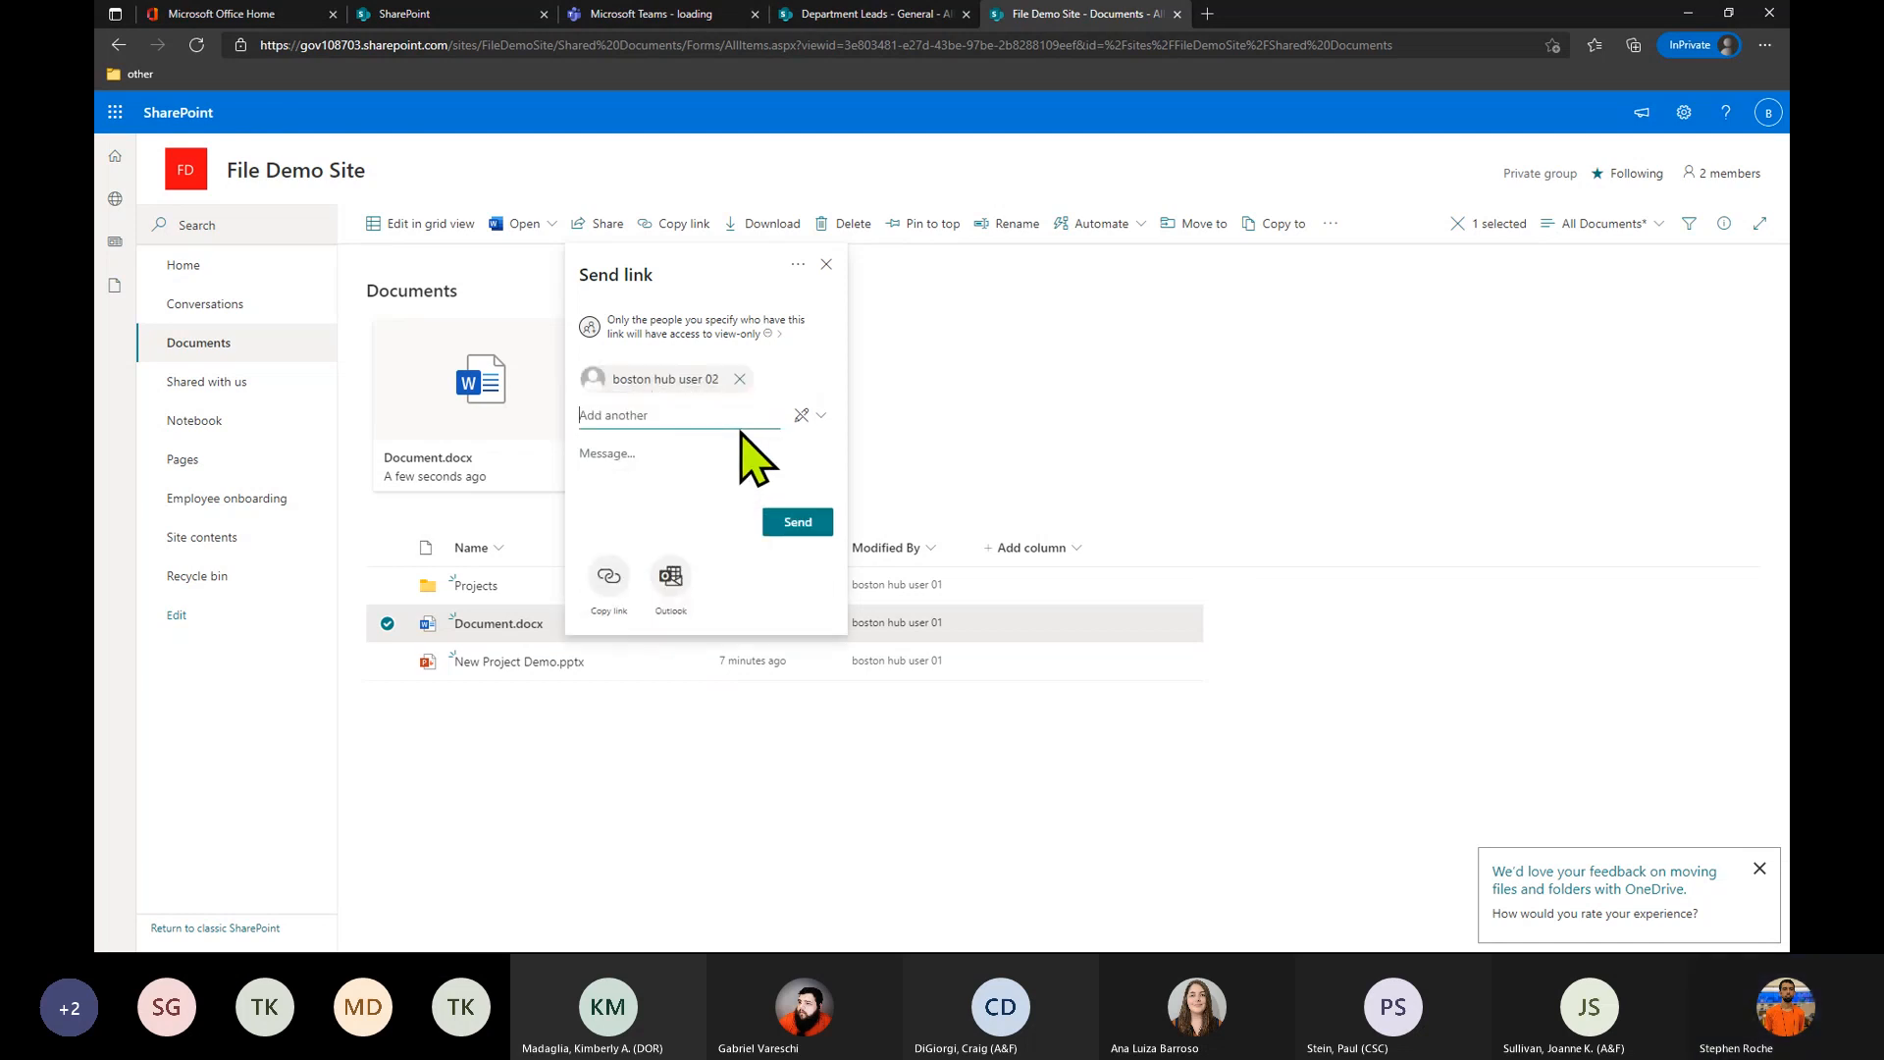
text(bost)
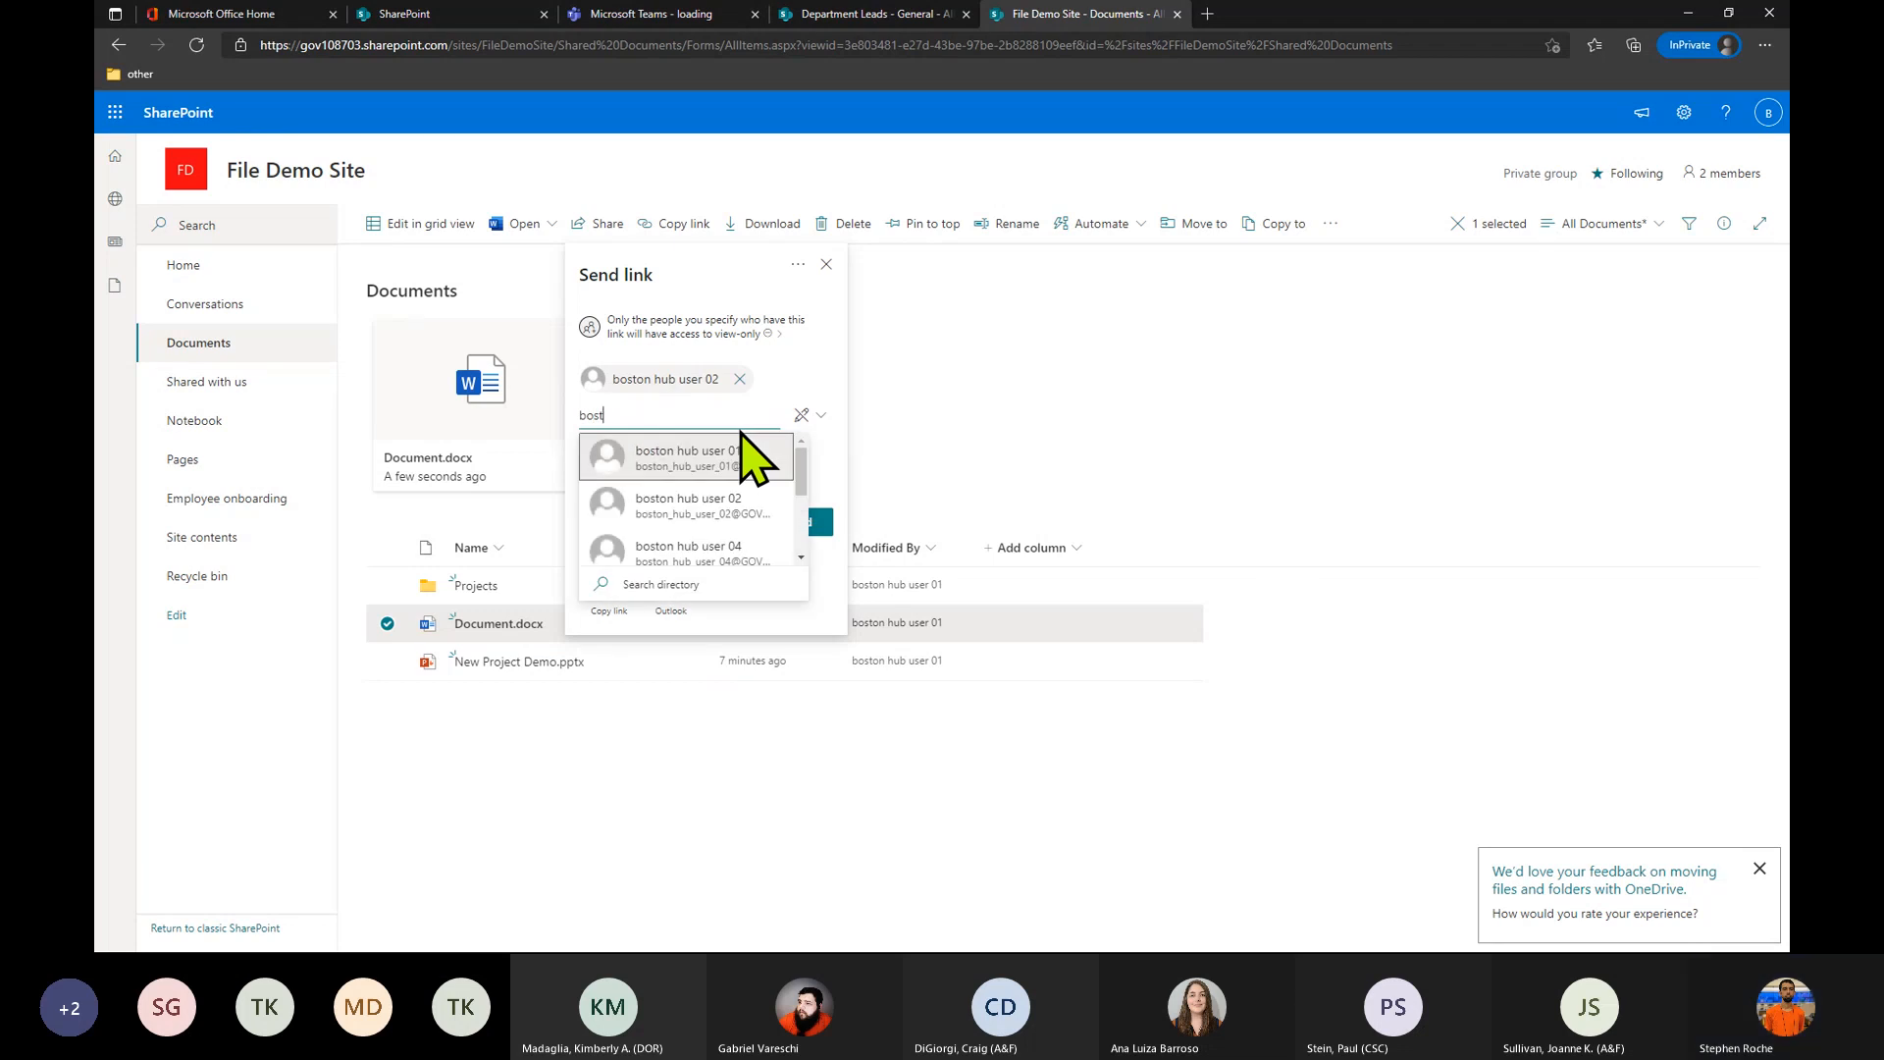
click(748, 553)
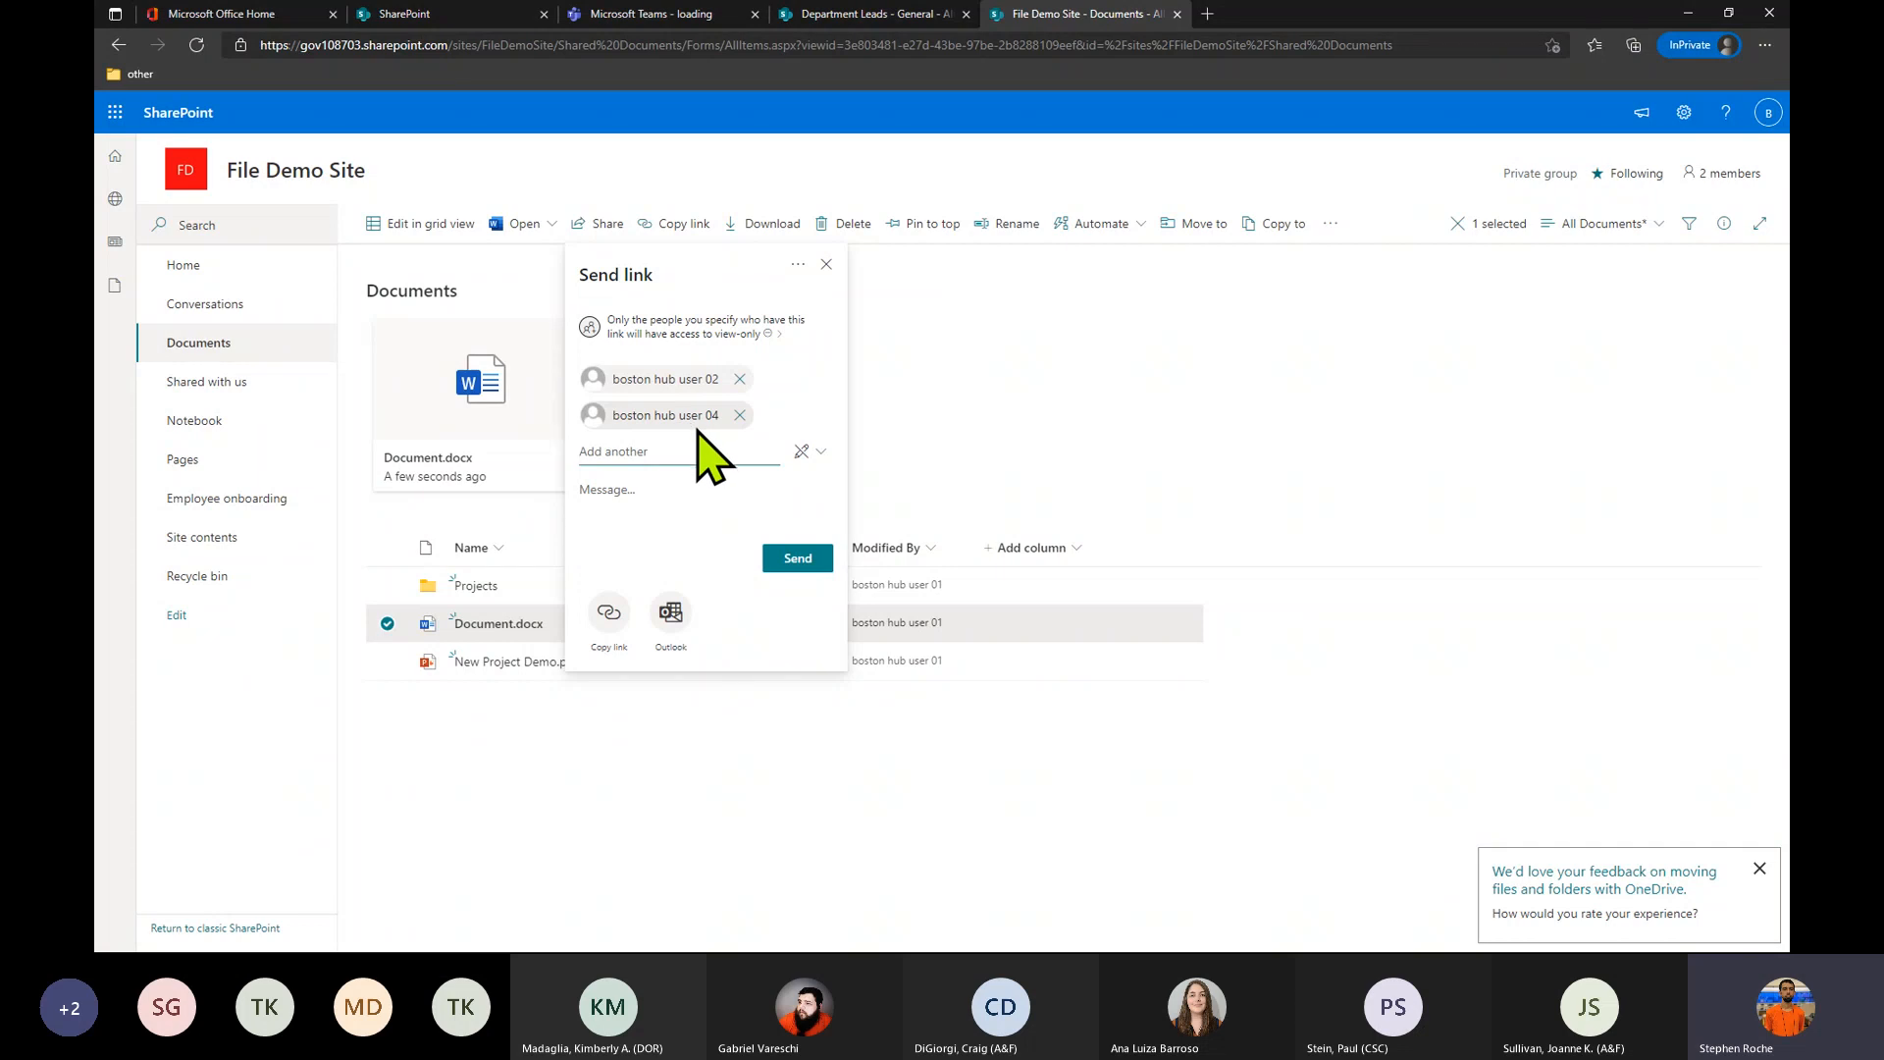
click(607, 617)
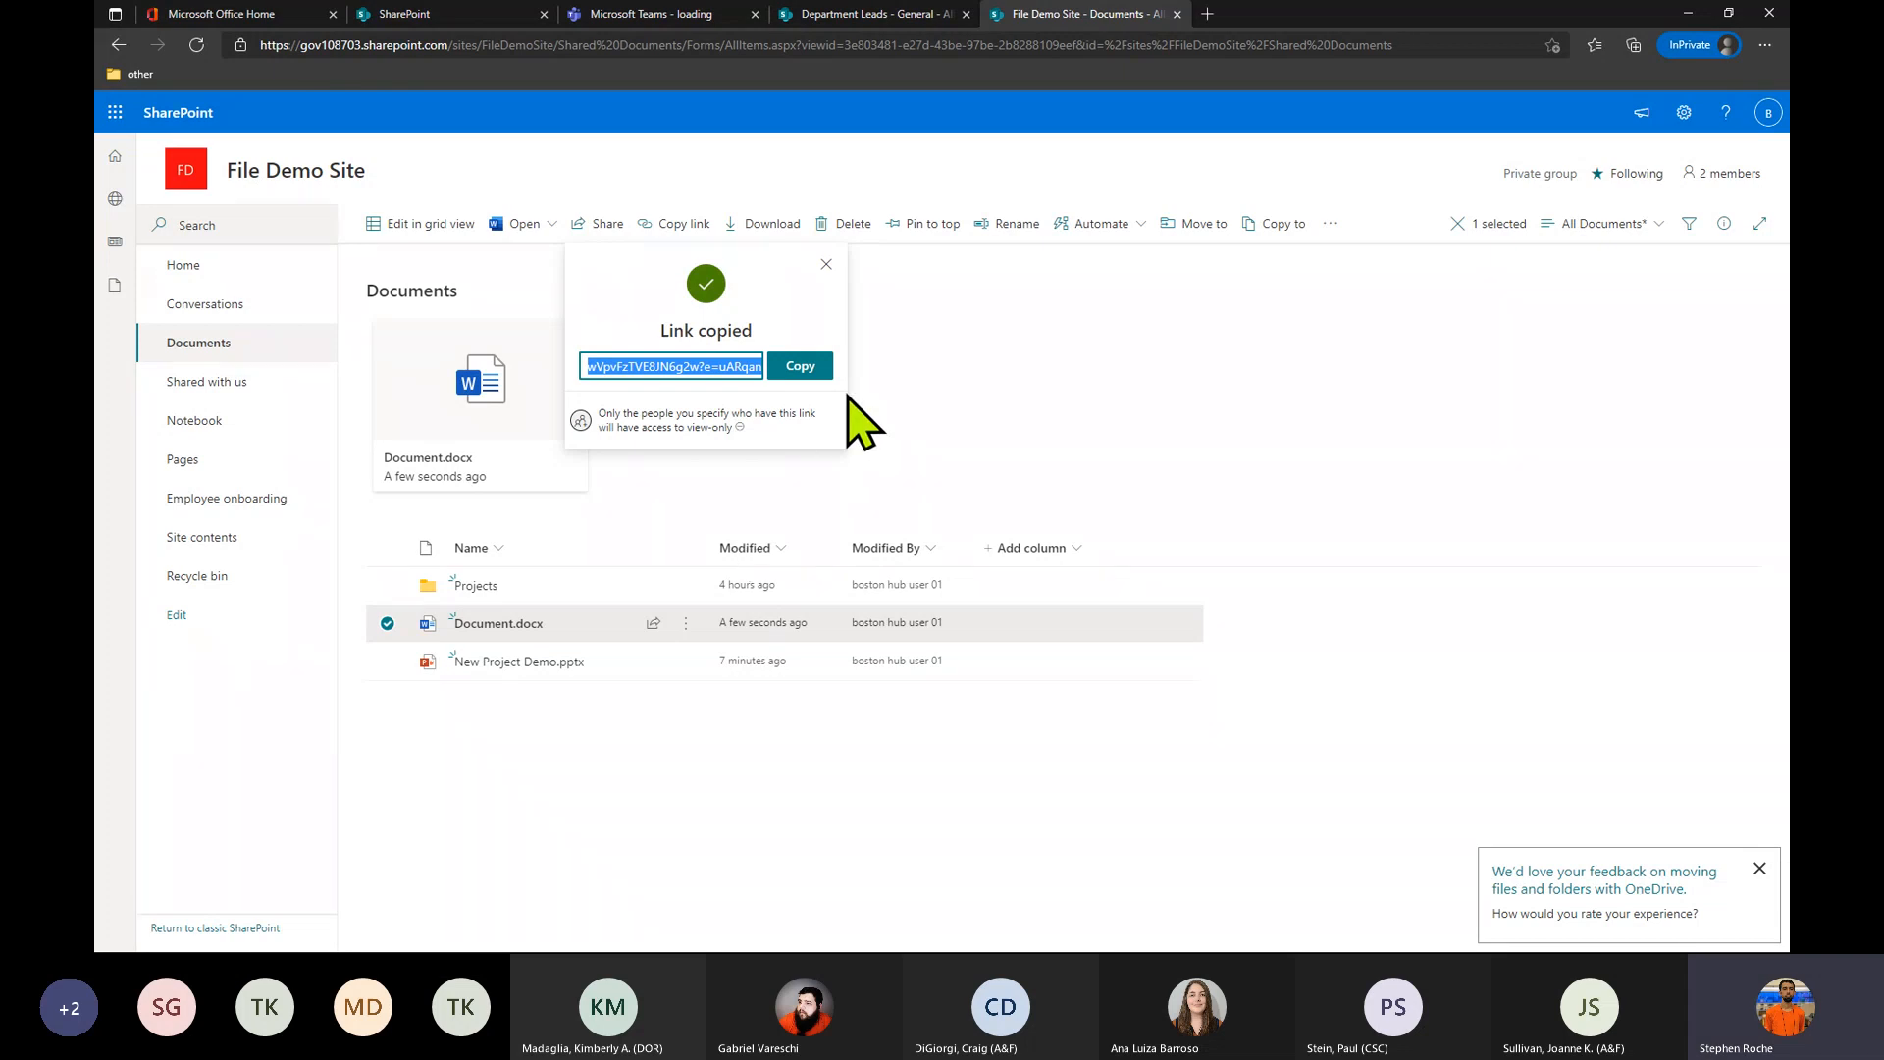
click(827, 263)
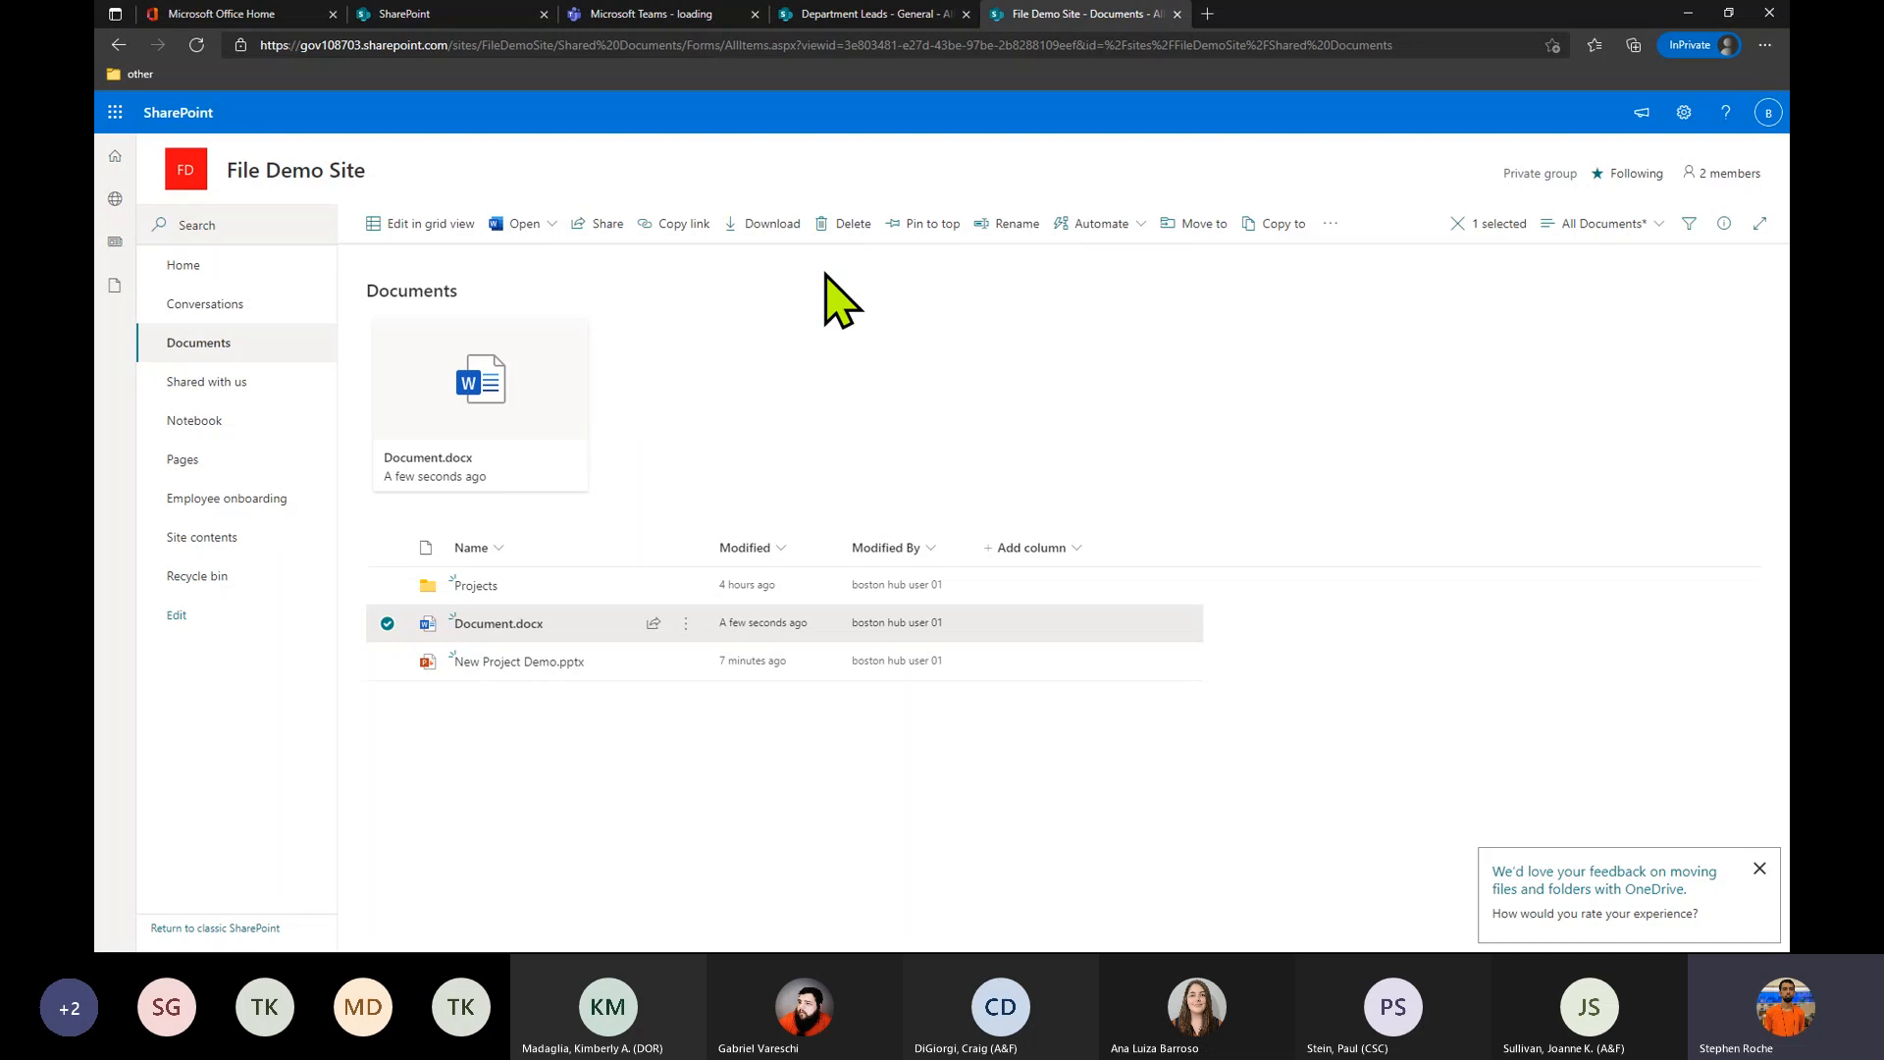
Set up another sharing link for Document.docx that works for specific people and allows editing.
mouse_move(688, 630)
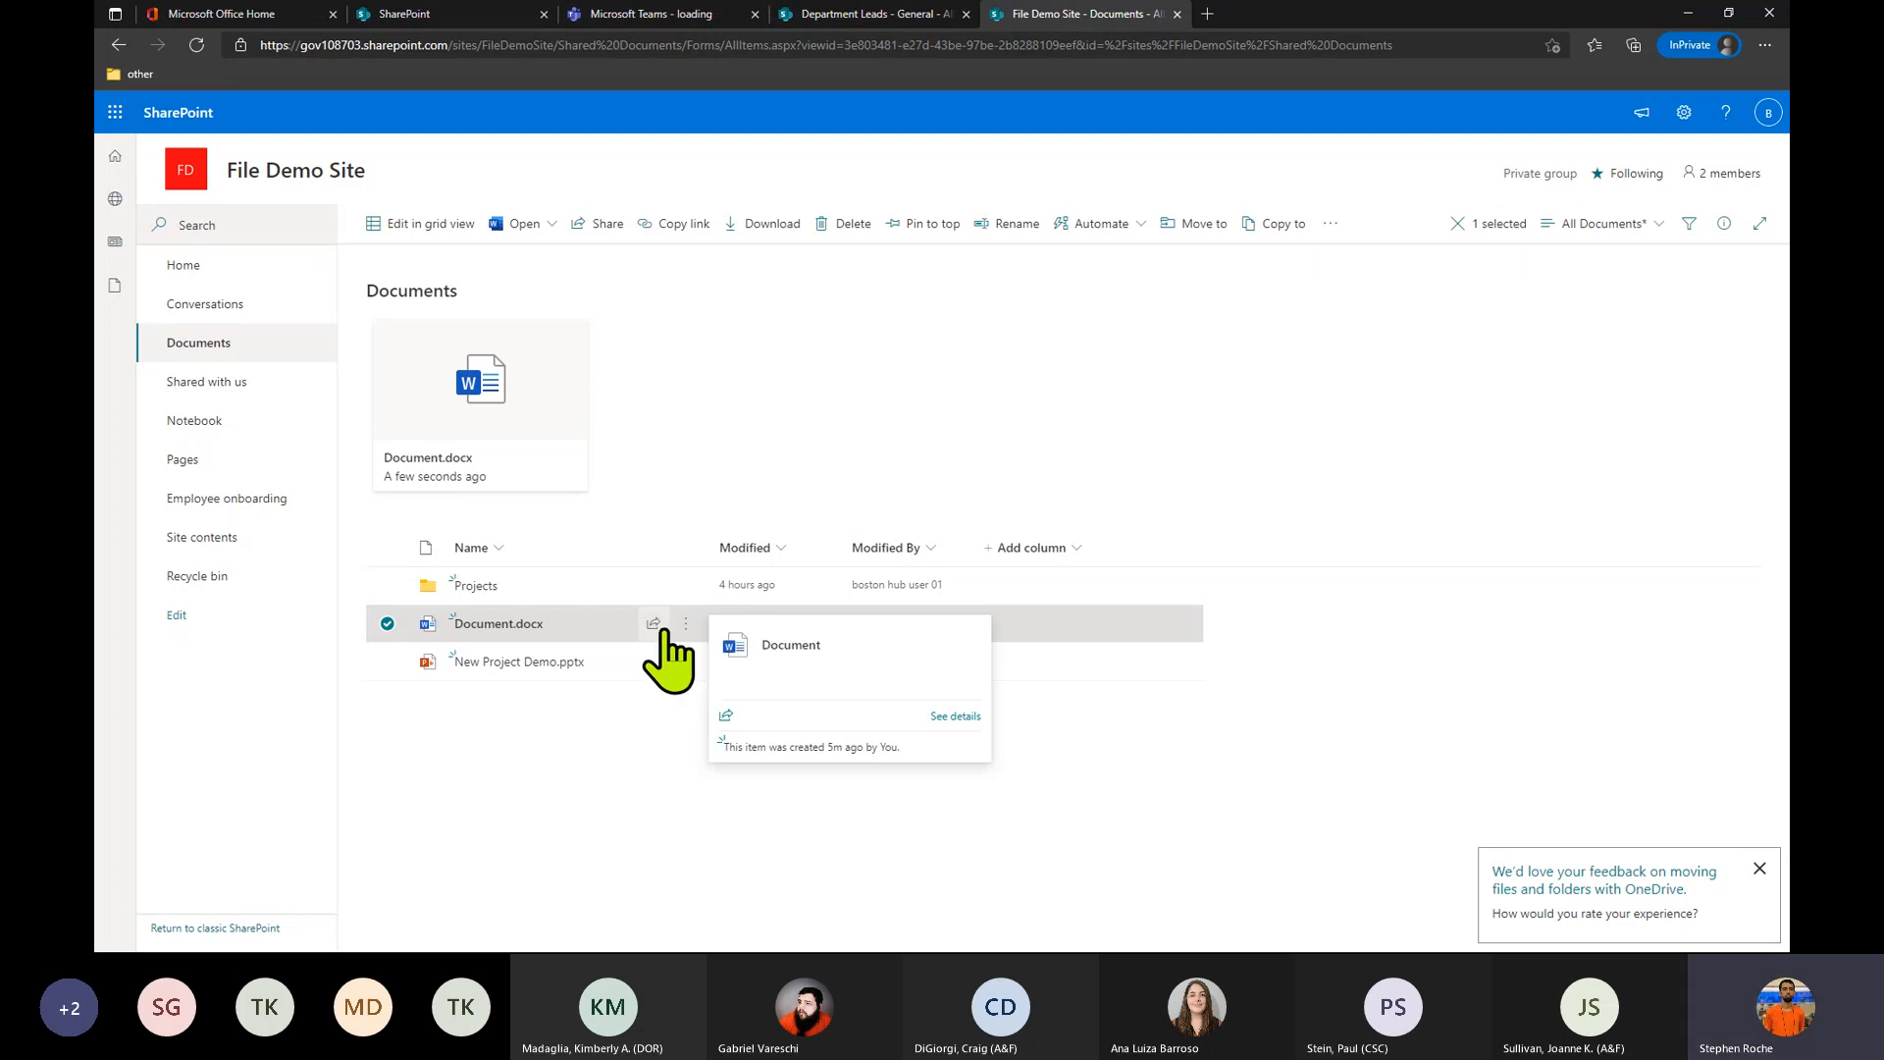
click(652, 624)
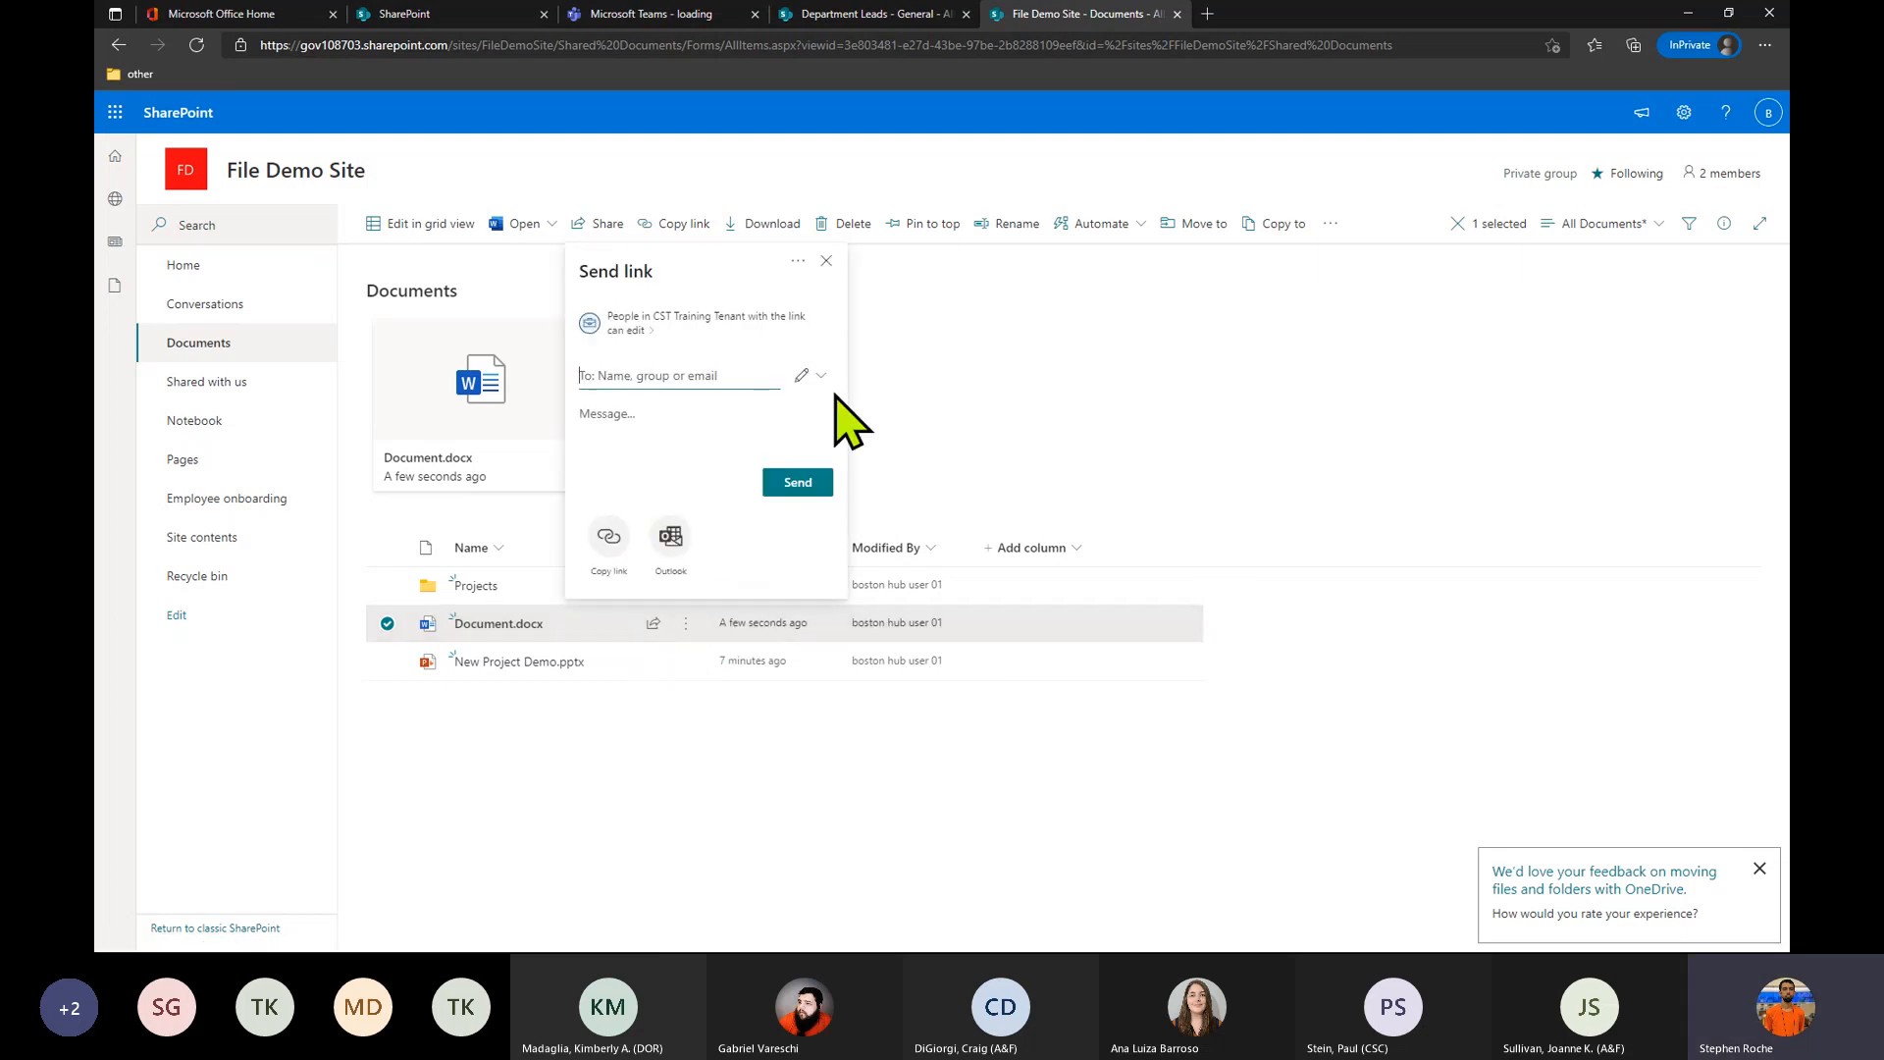
click(739, 330)
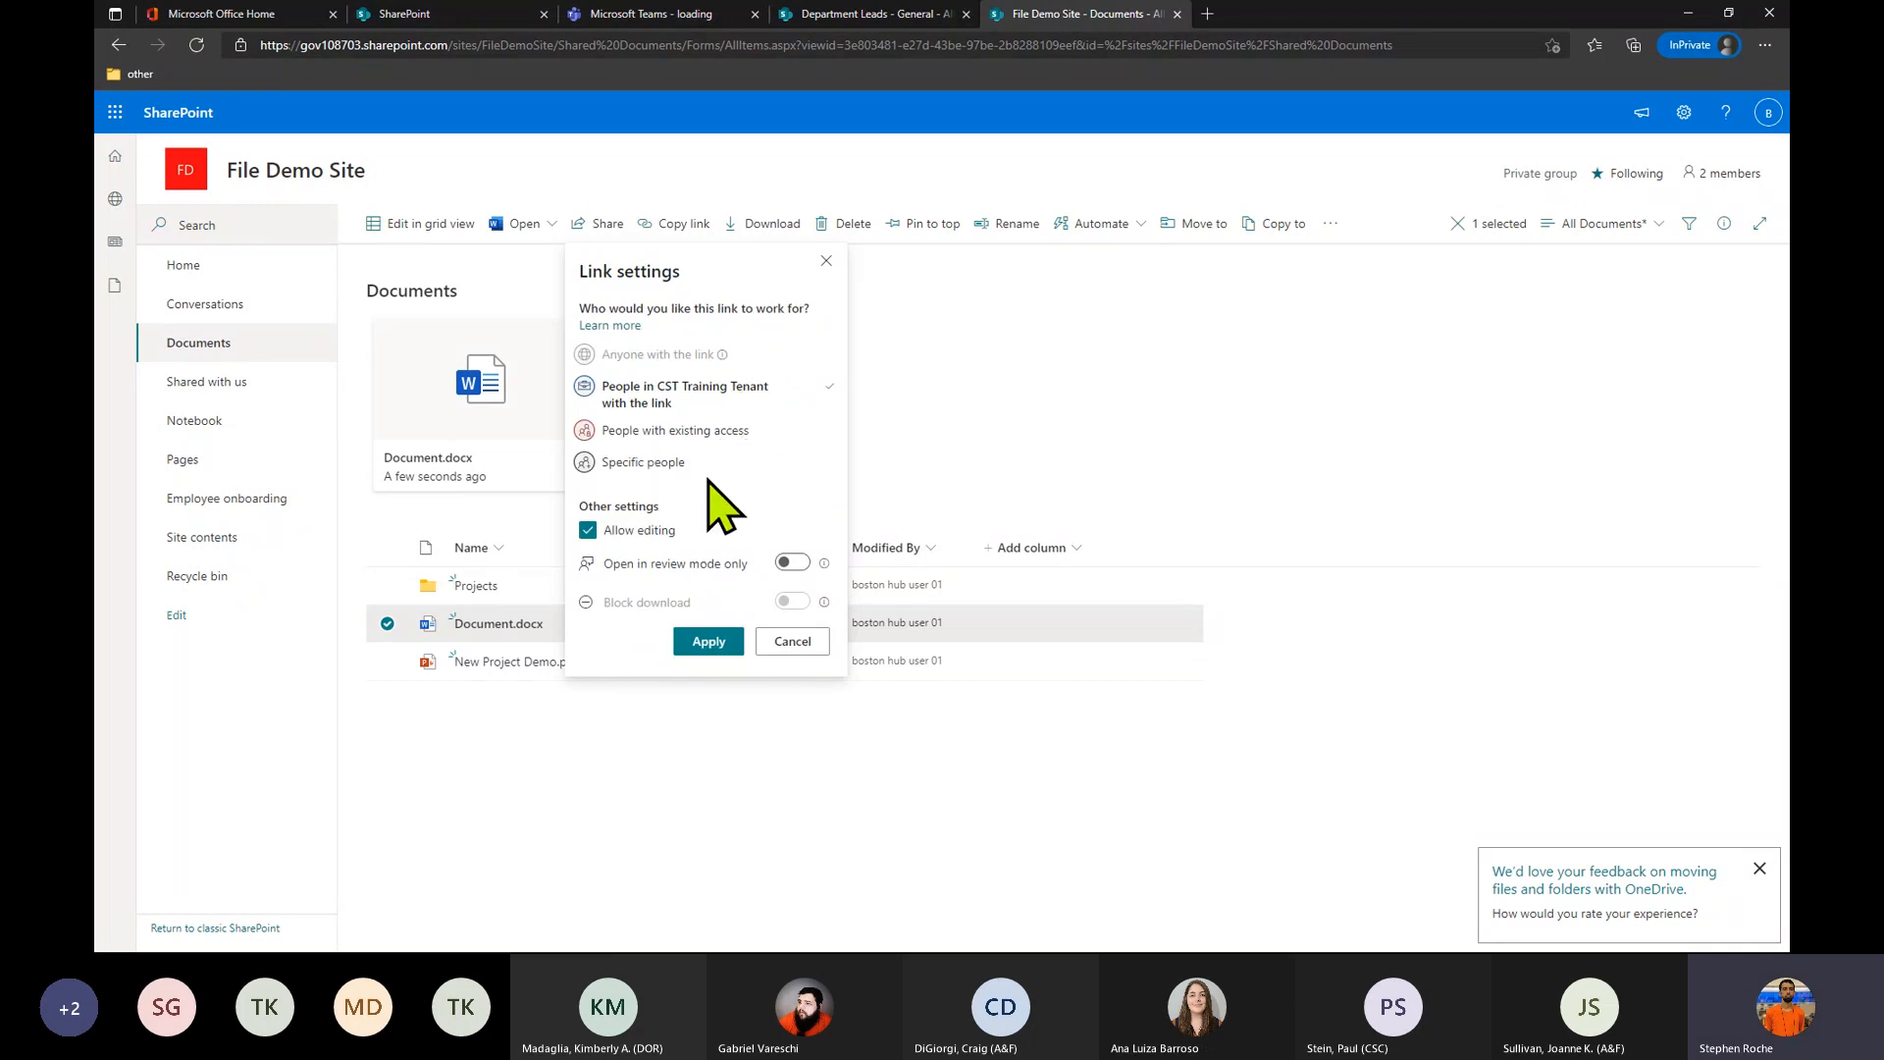
click(685, 465)
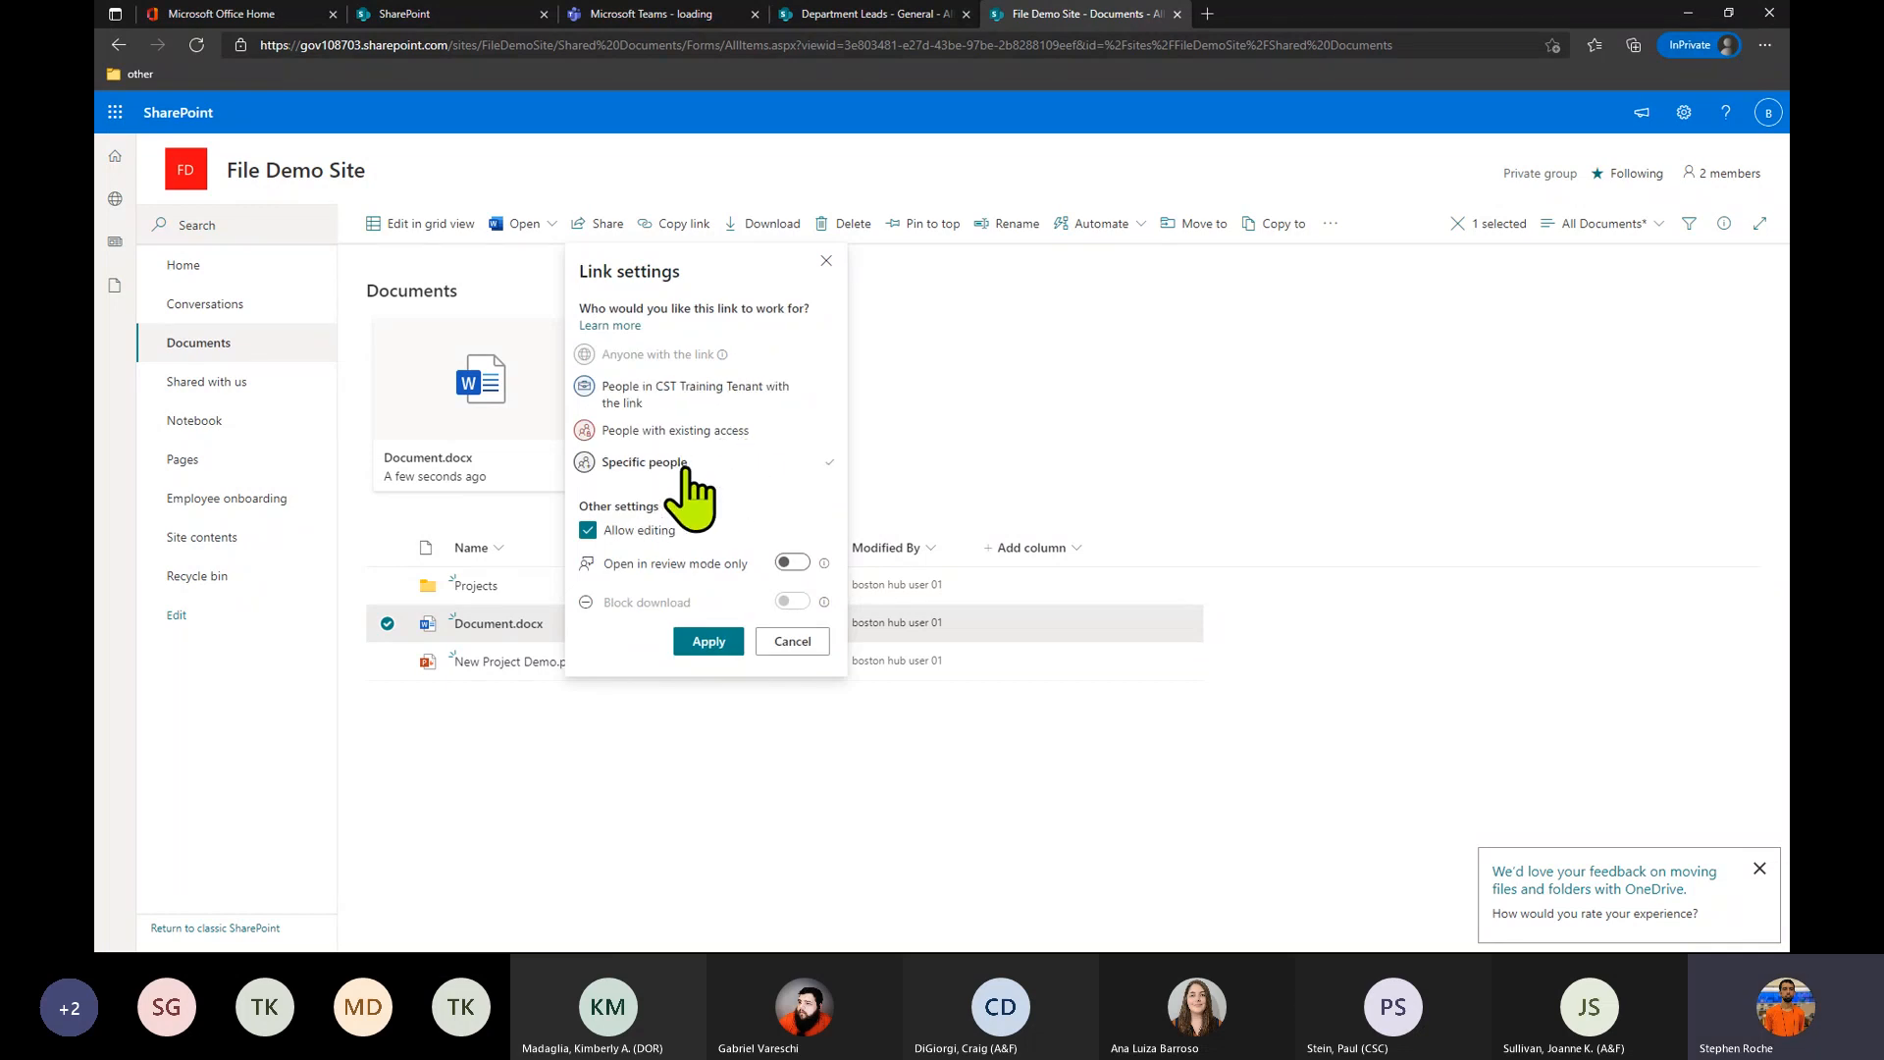
click(704, 643)
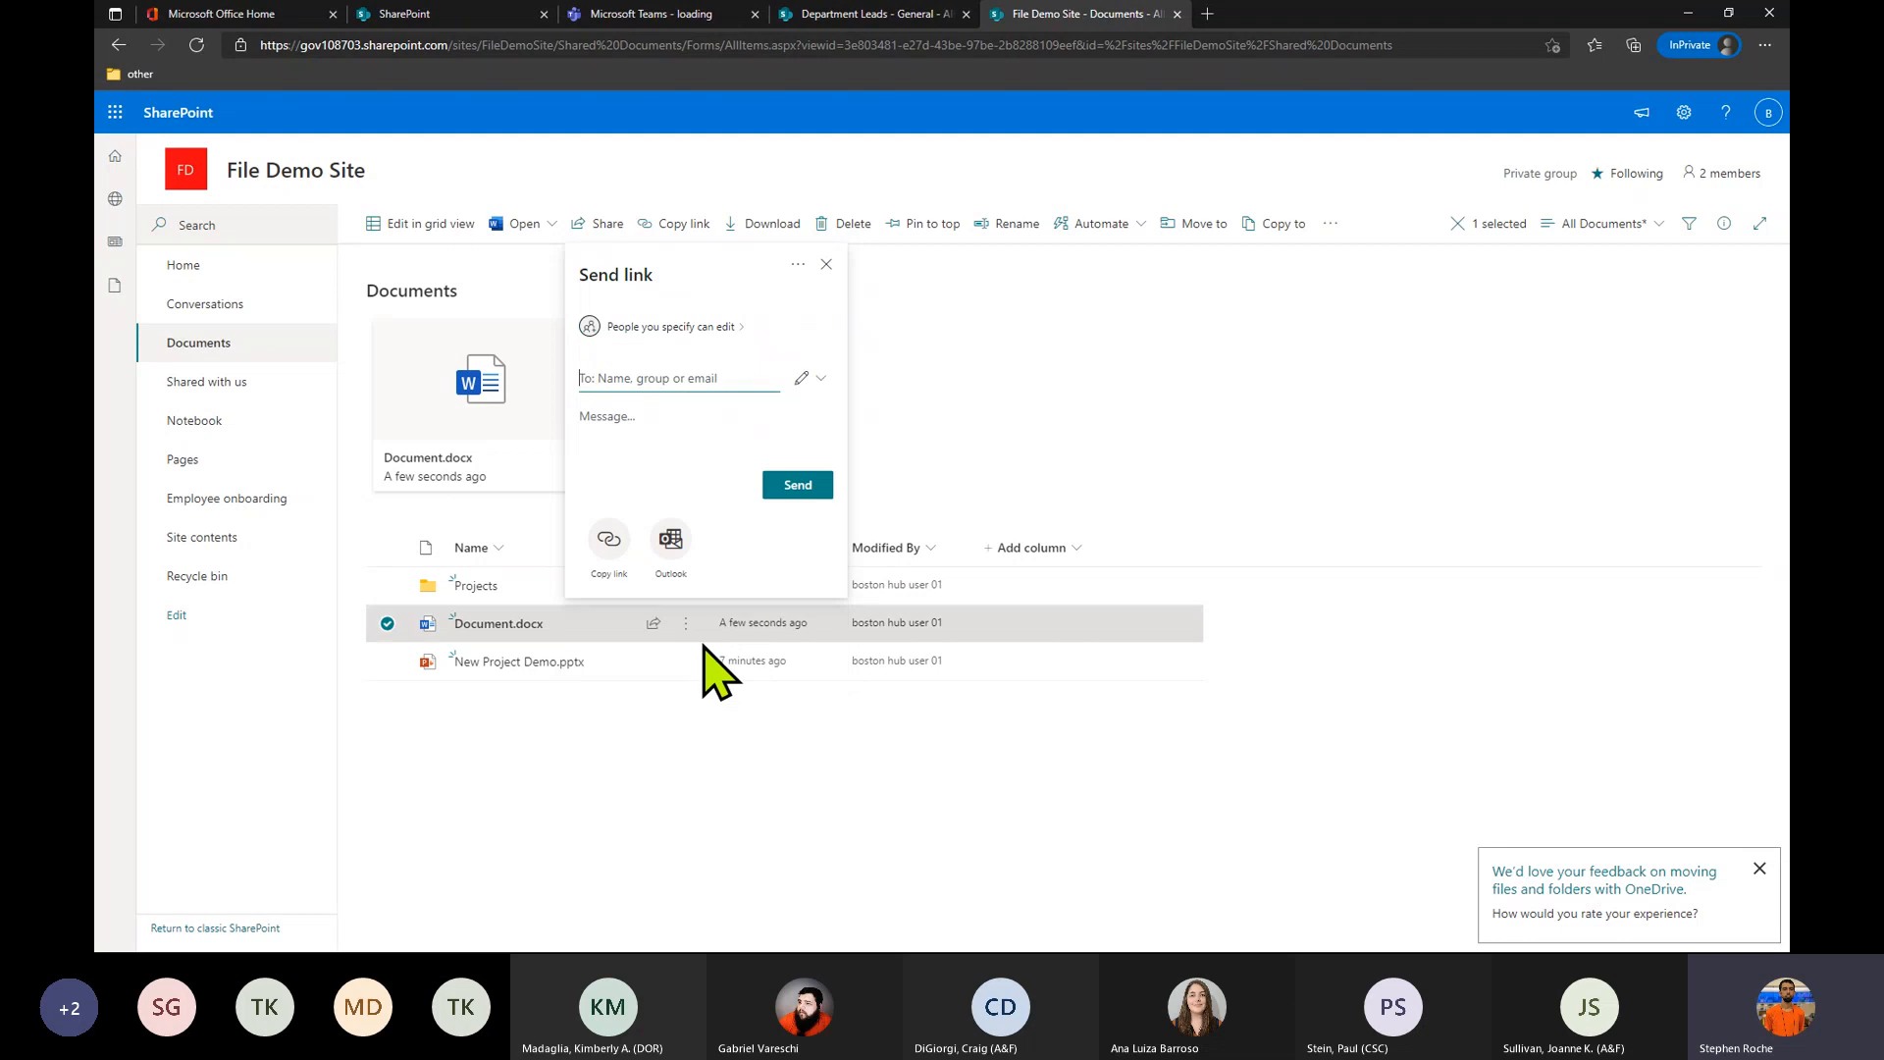
Add one Boston hub account as the recipient and copy the editable link to Document.docx.
text(bosto)
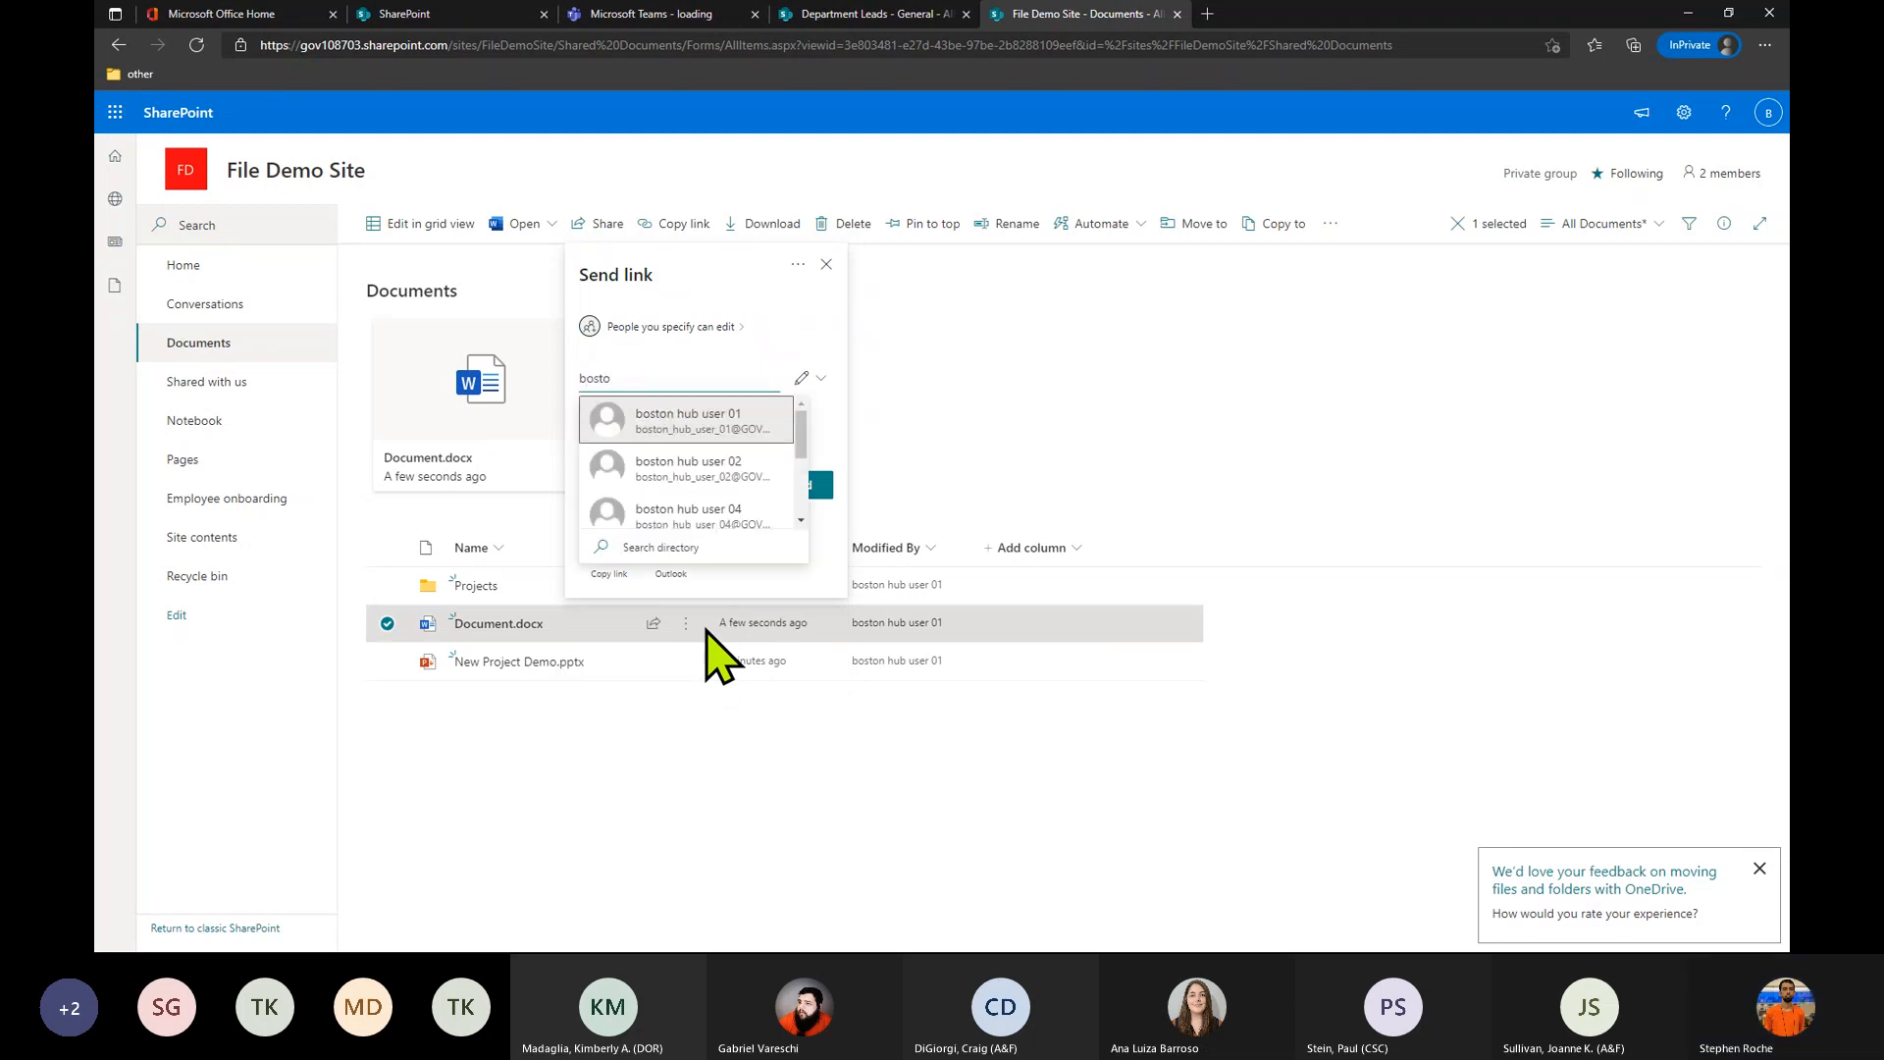
scroll(724, 481, down, 1)
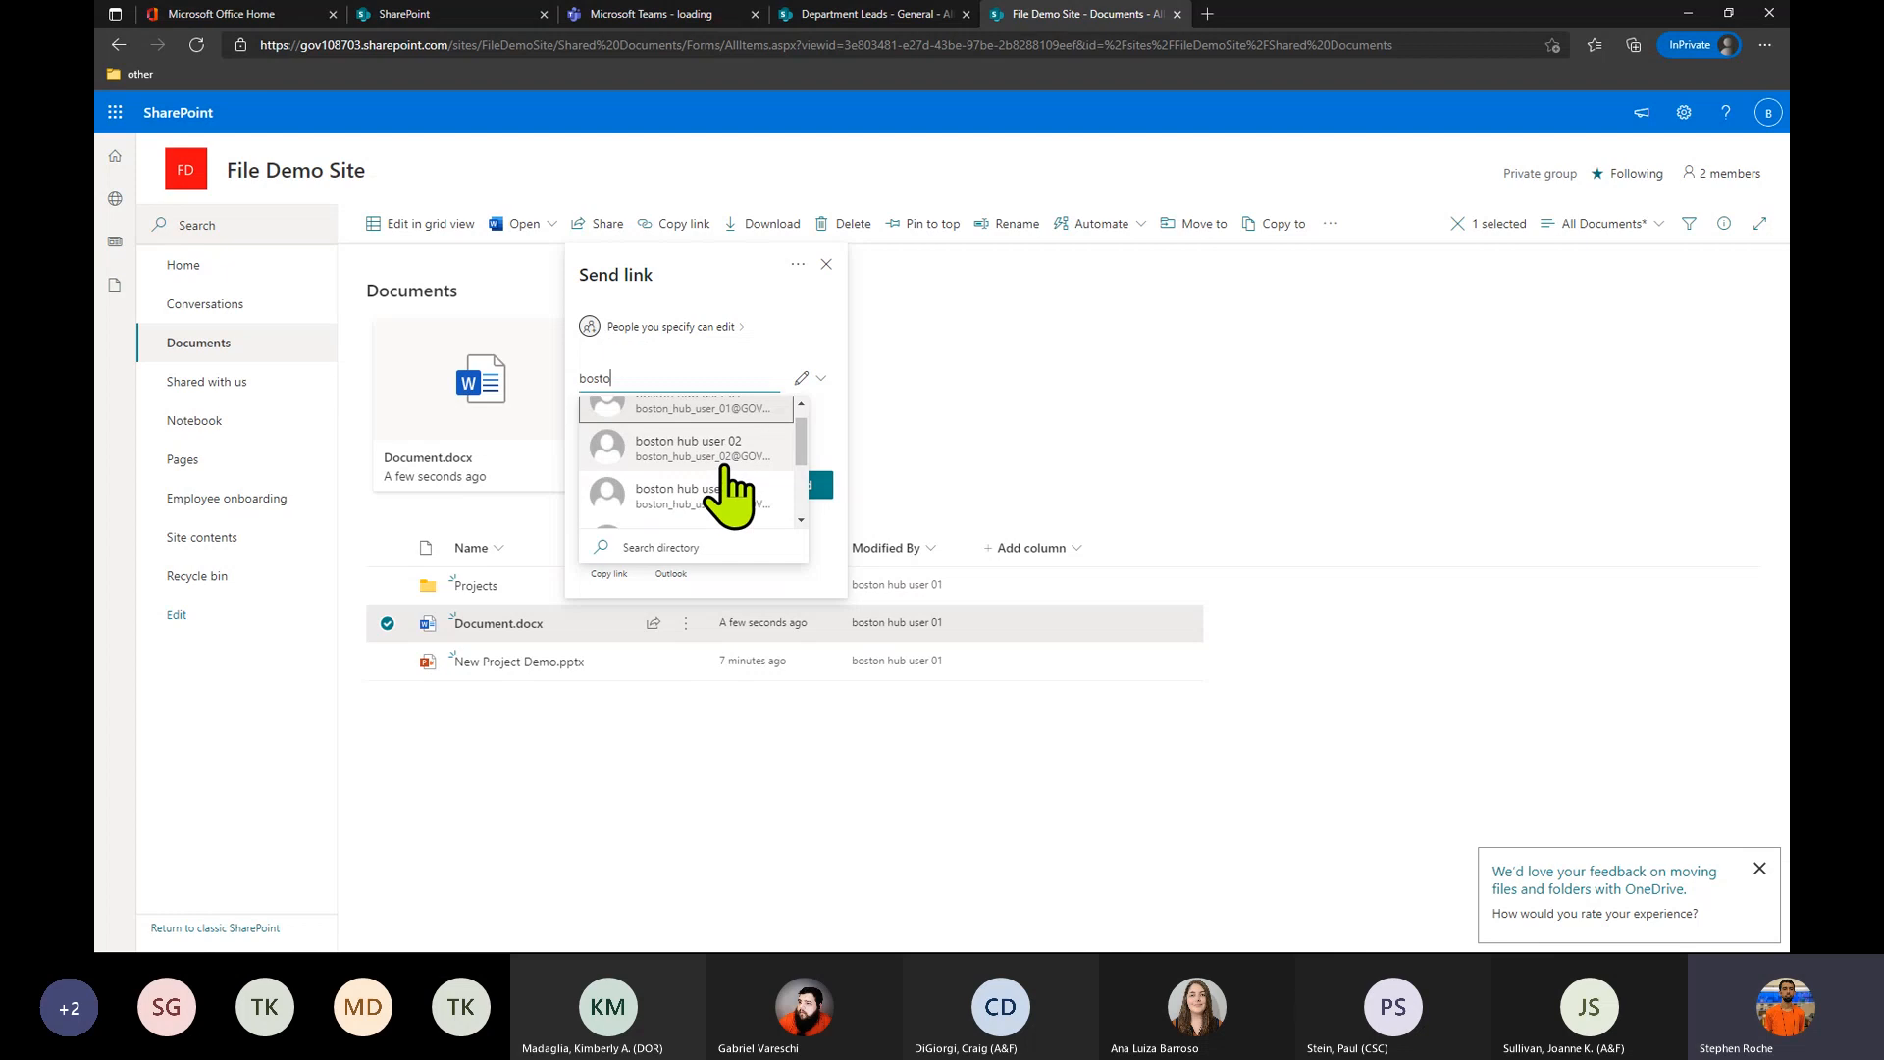
click(722, 500)
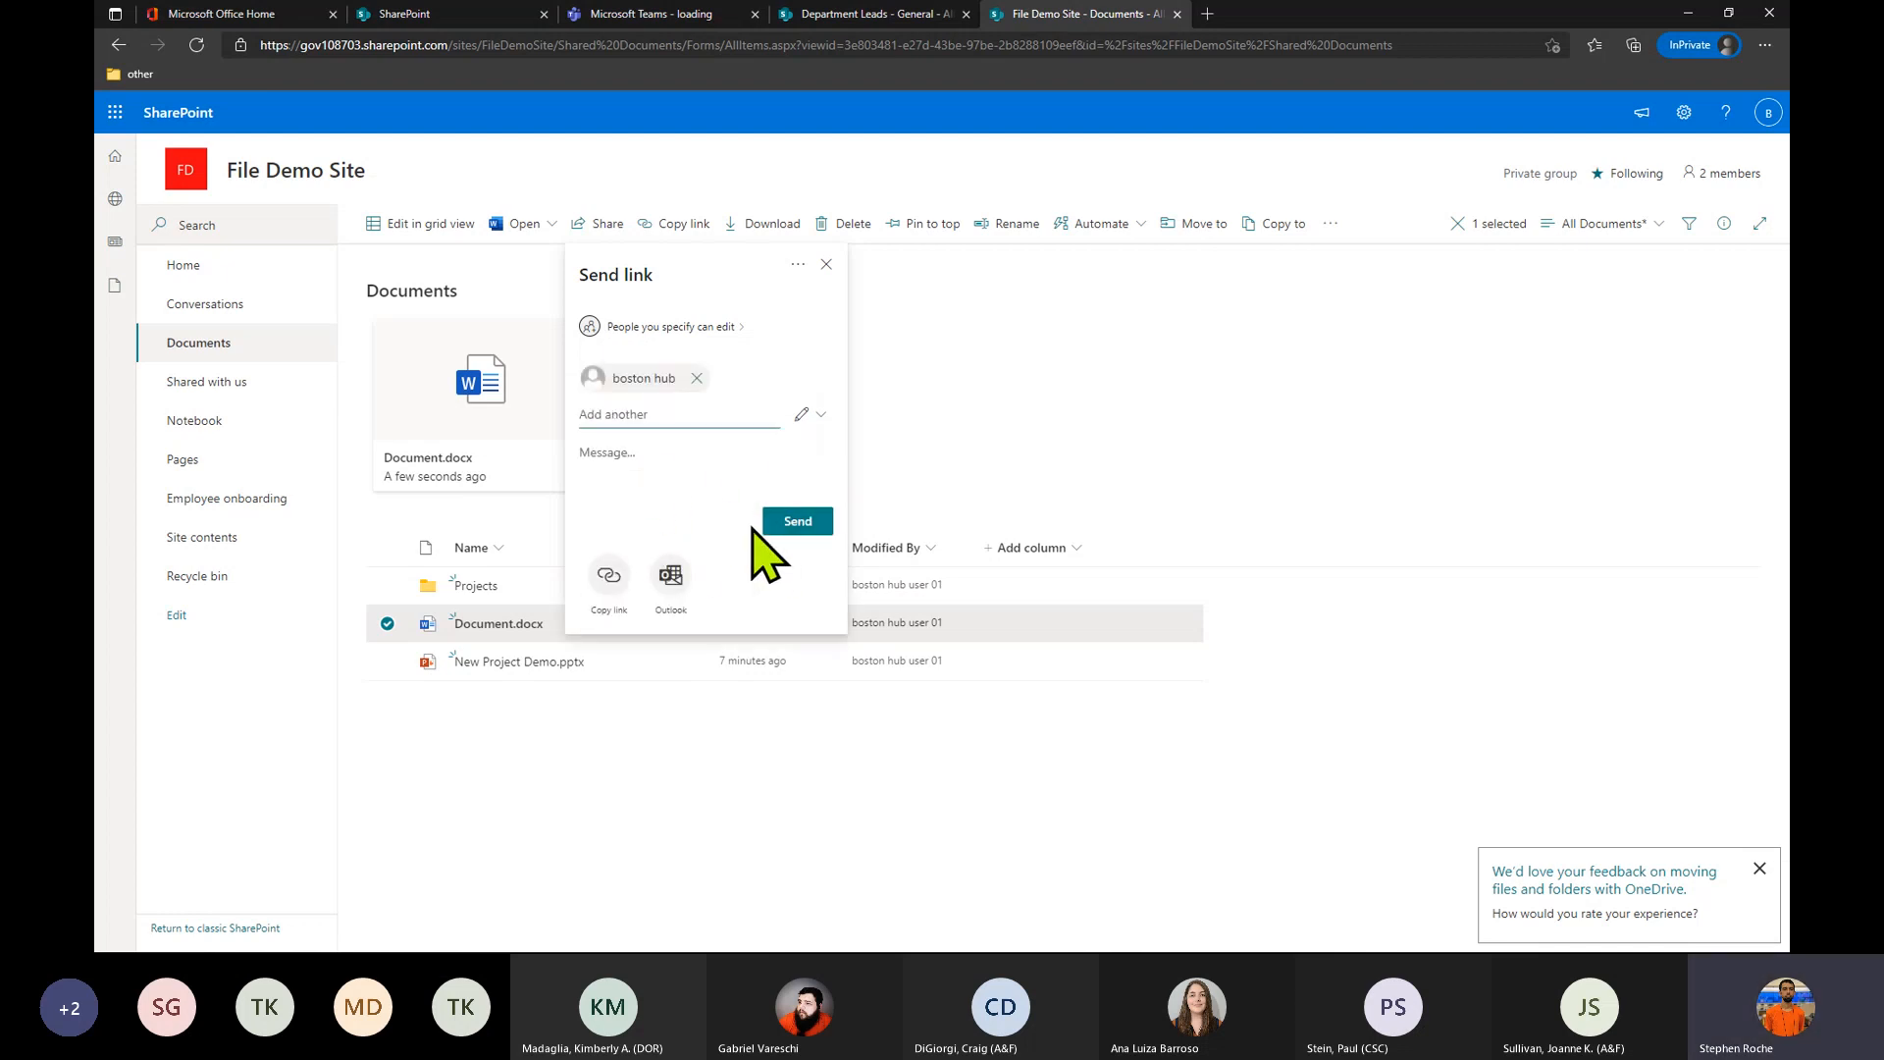
click(610, 576)
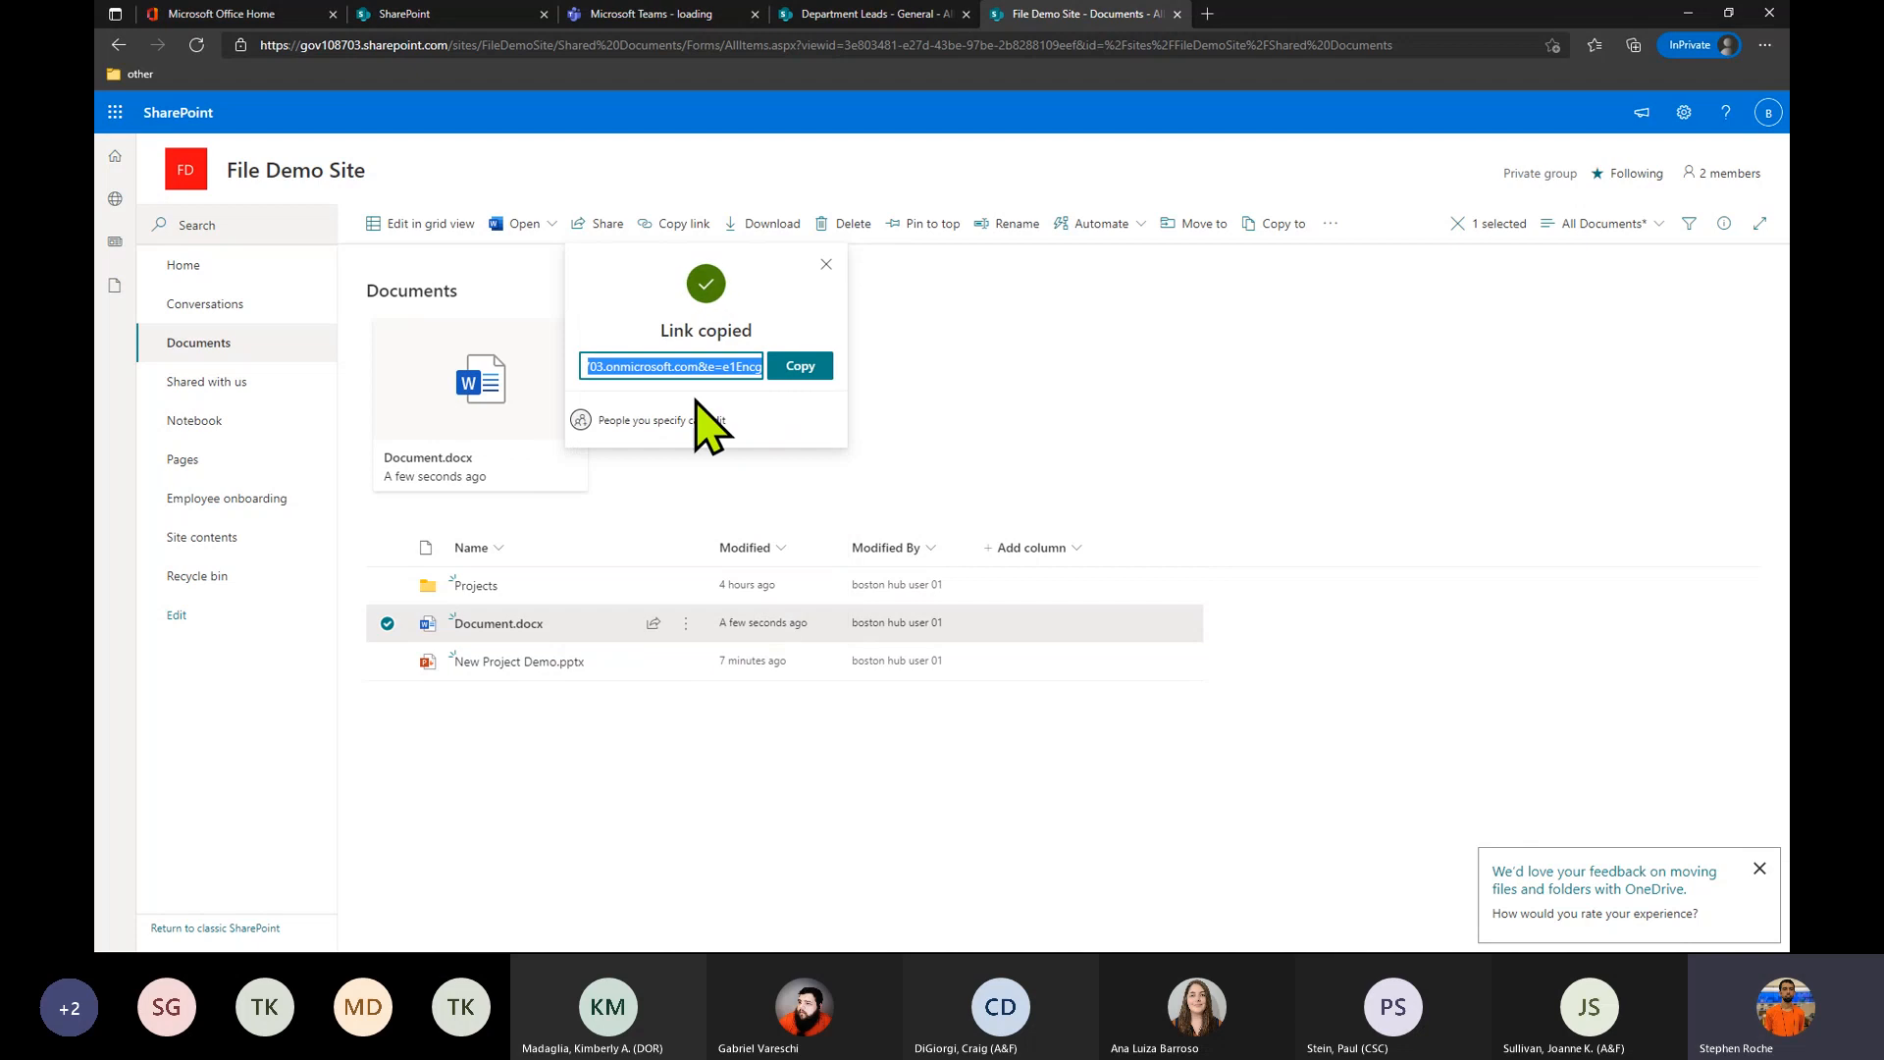
Open the access management for Document.docx and remove the second recipient from its view-only link.
click(828, 274)
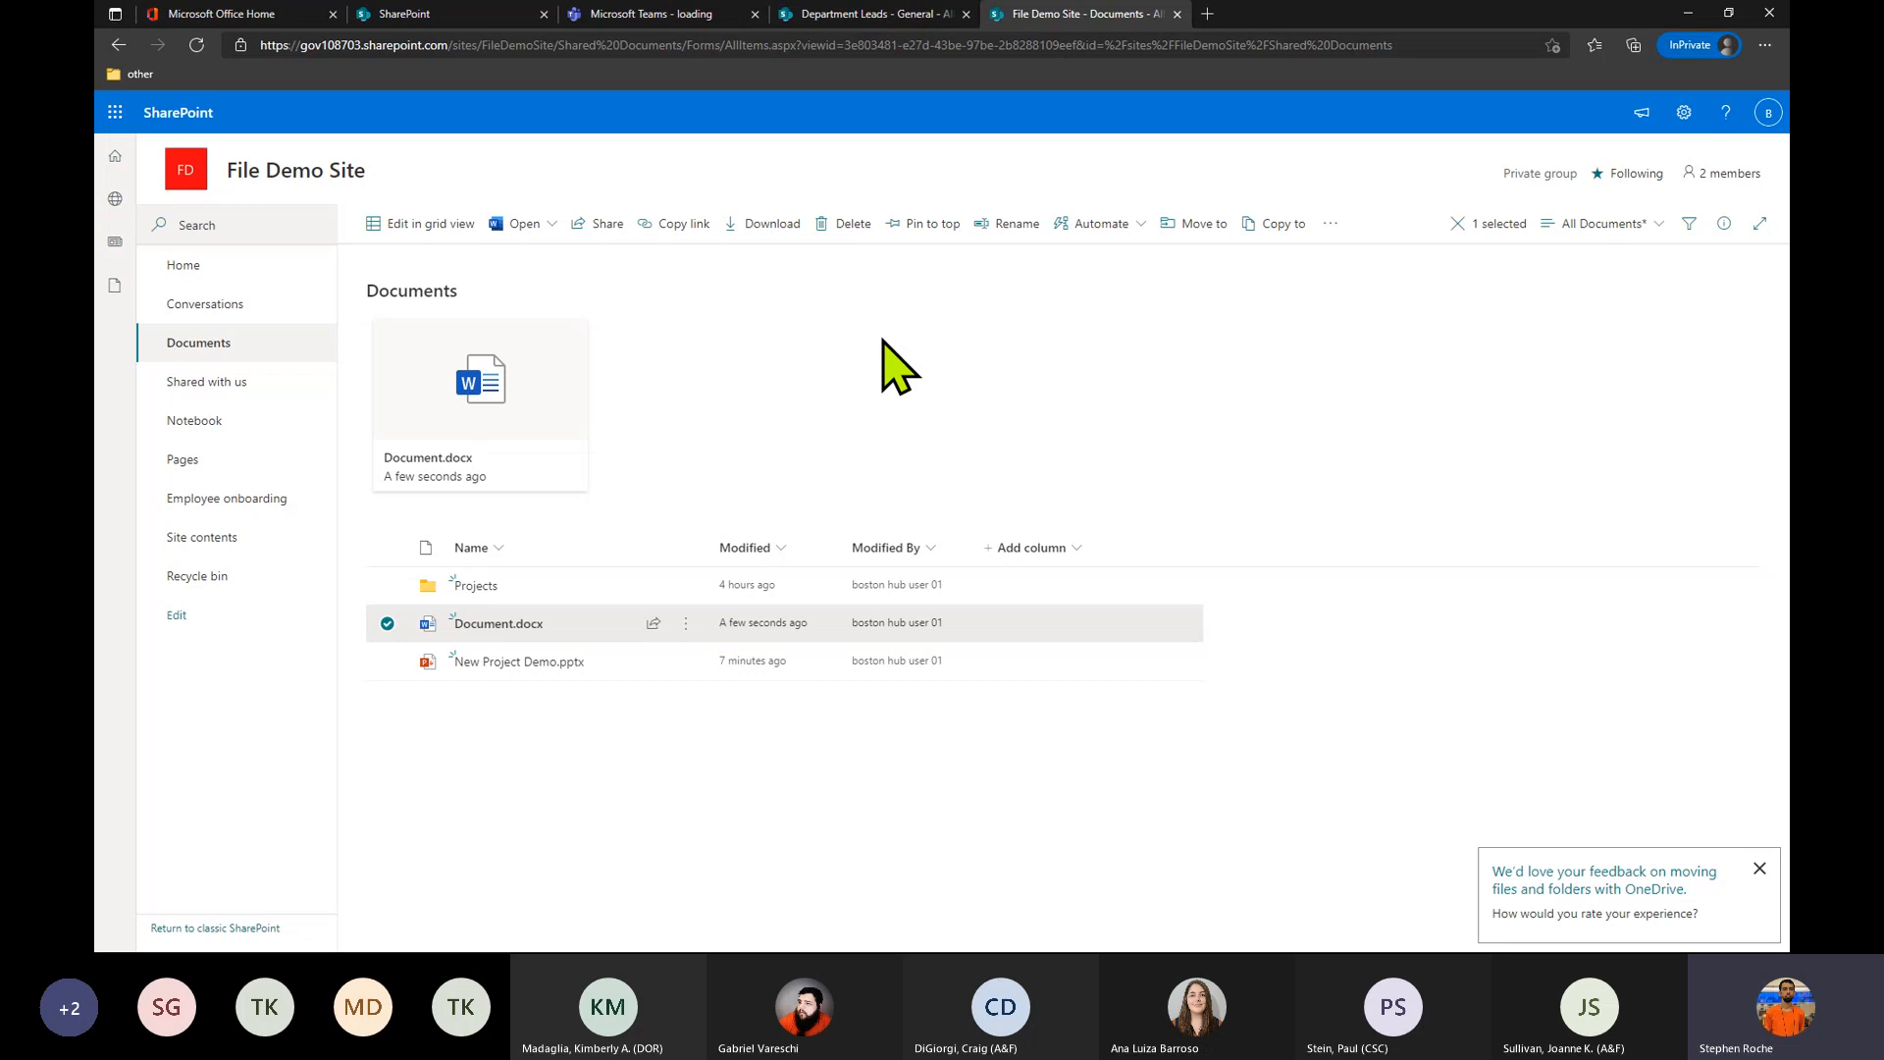
mouse_move(687, 642)
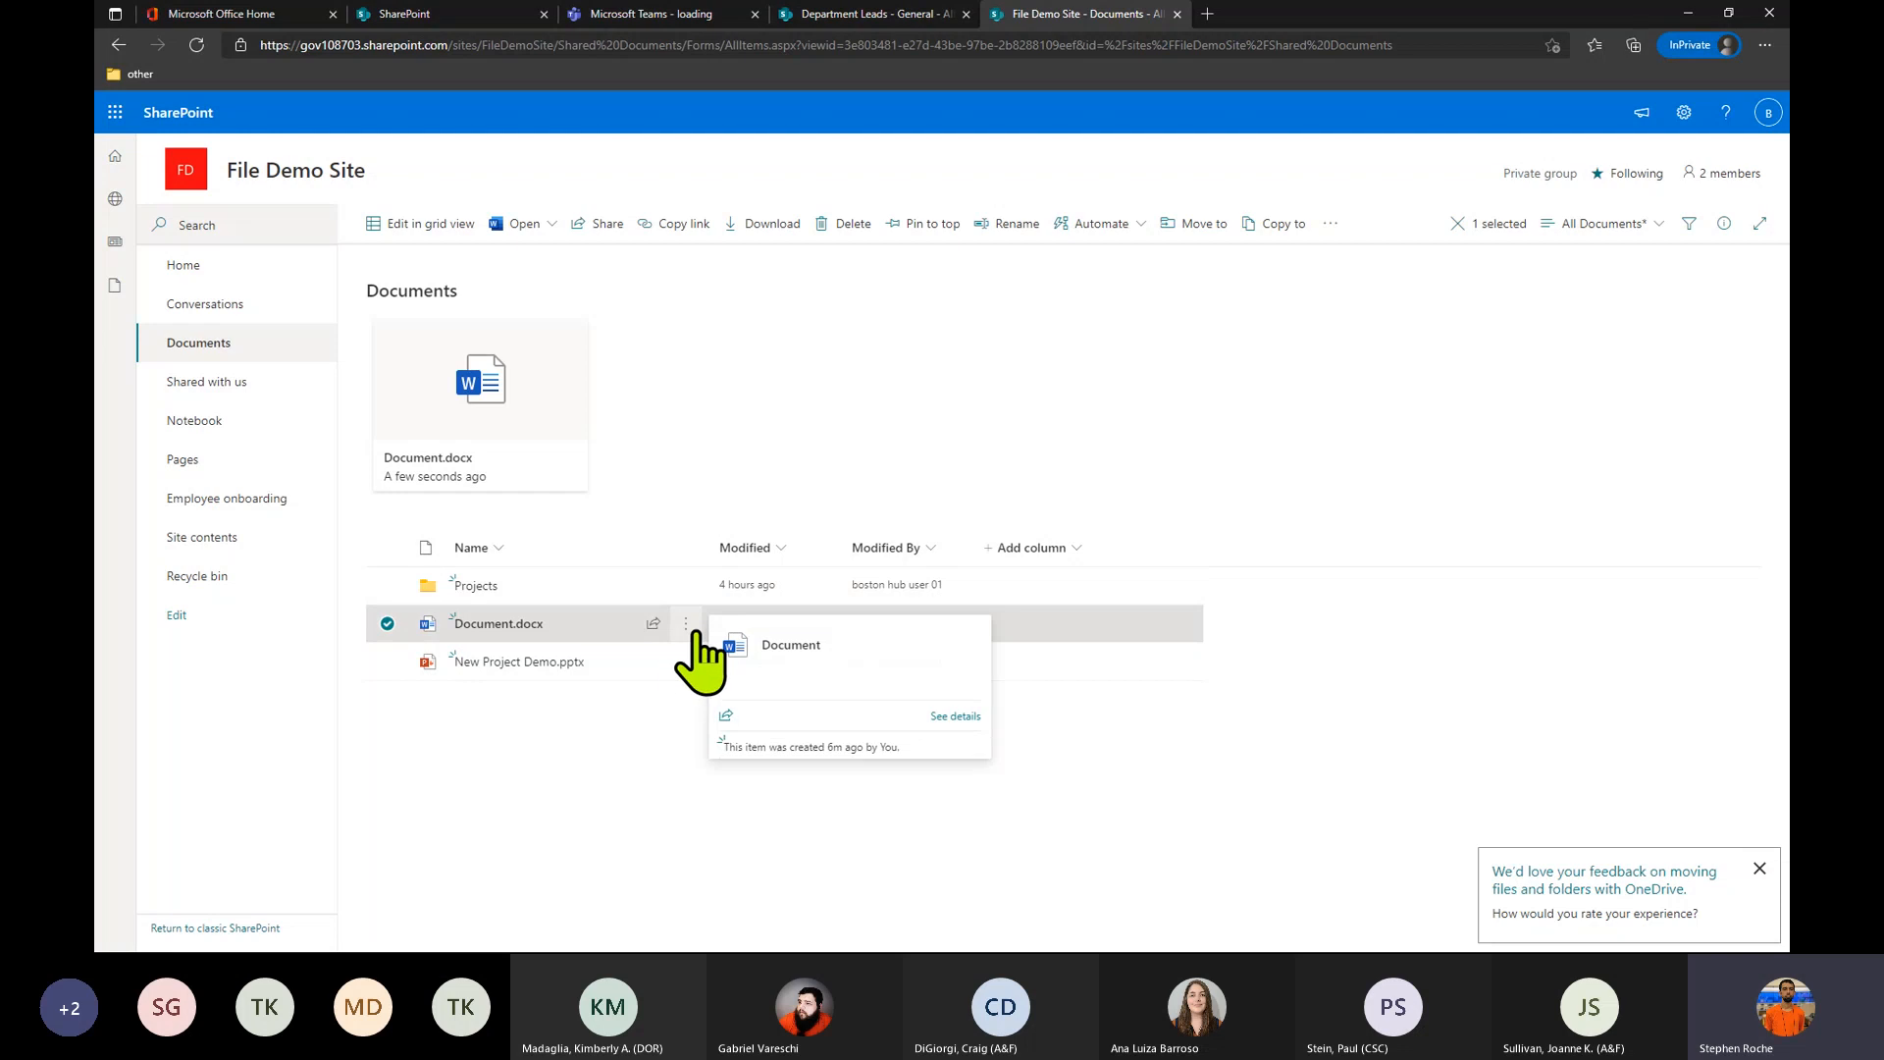
click(689, 628)
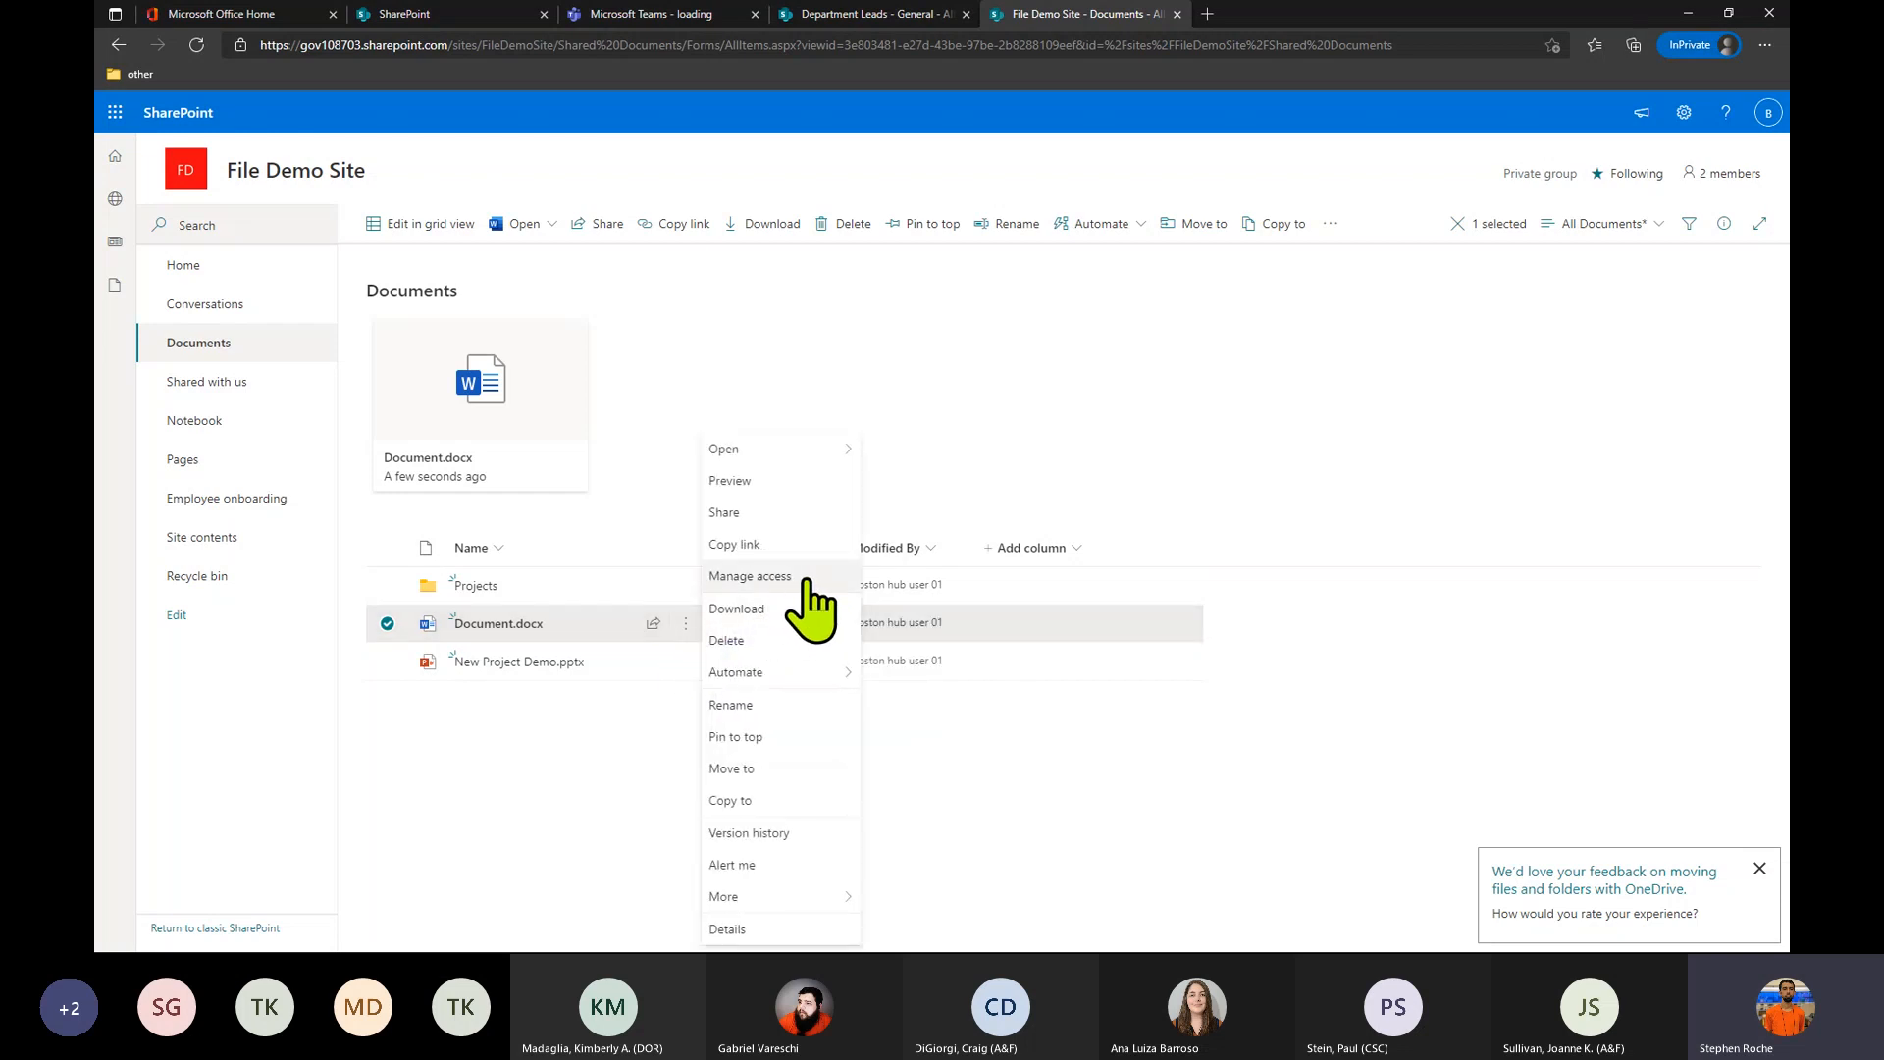
click(751, 577)
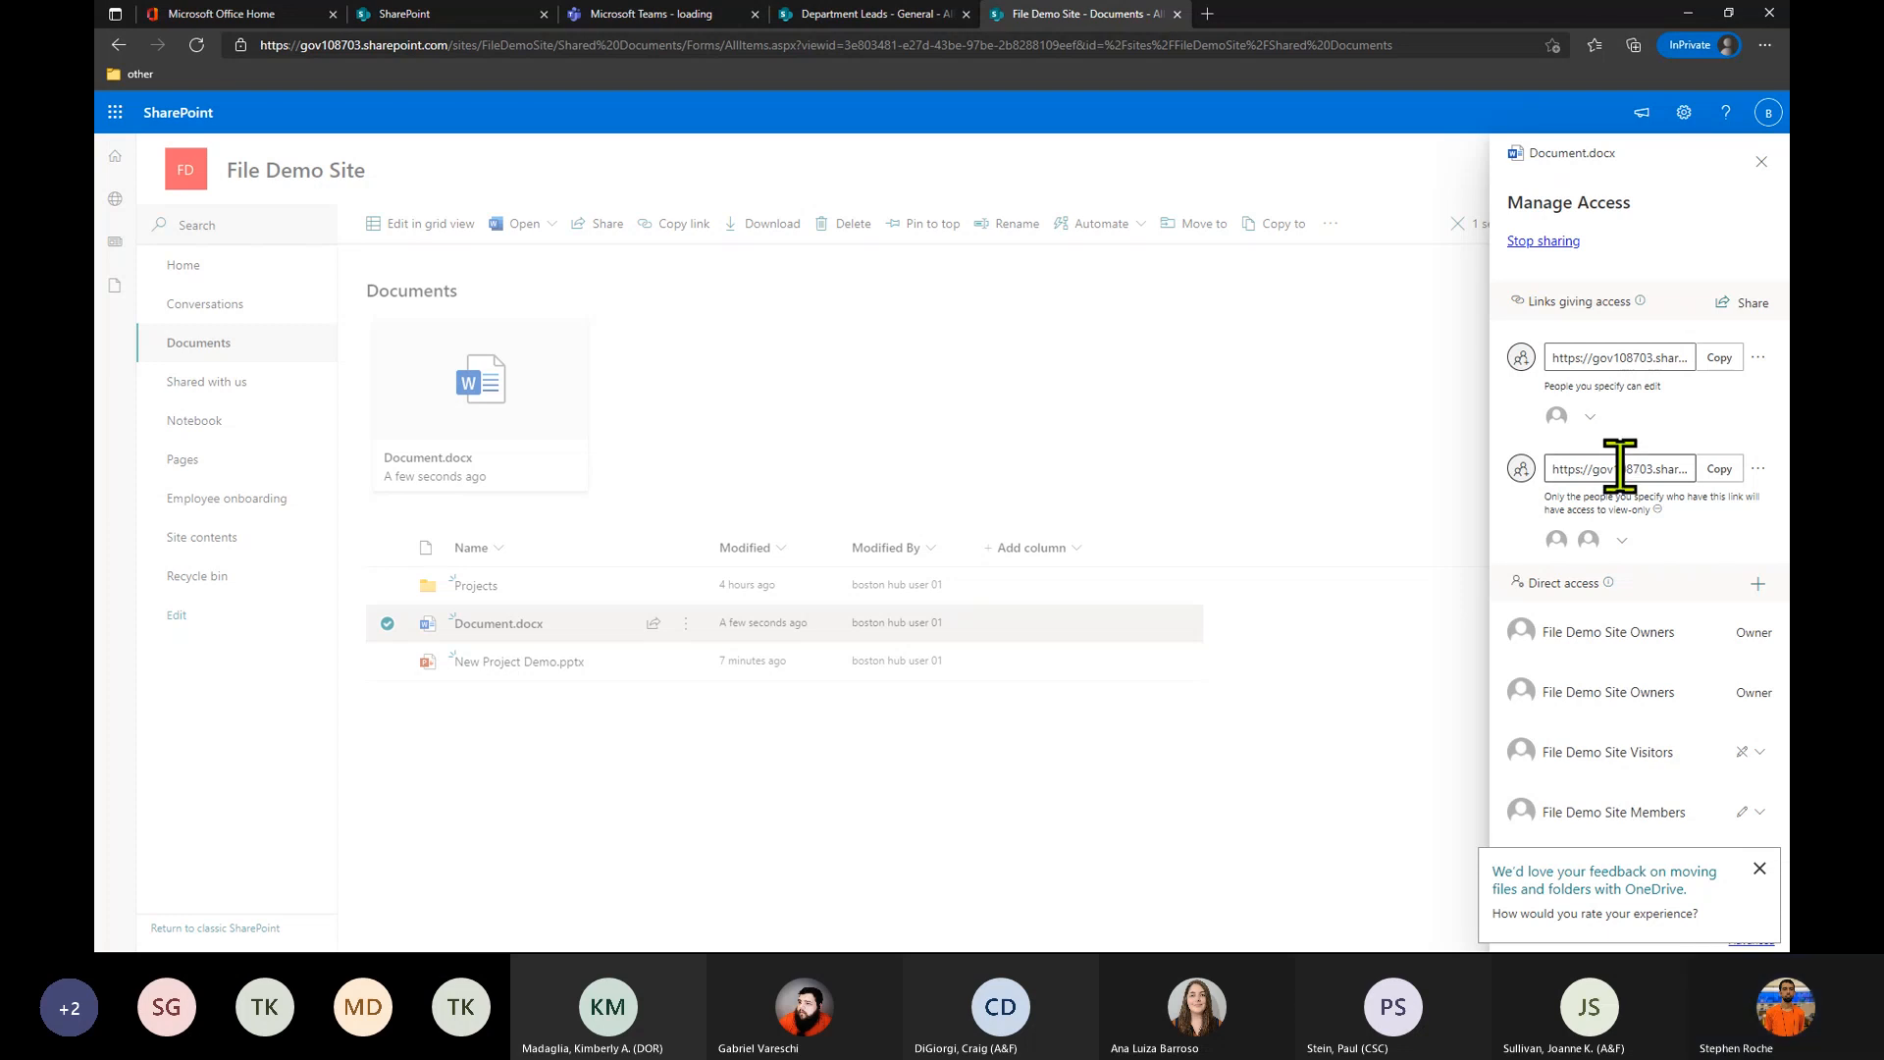
click(1628, 546)
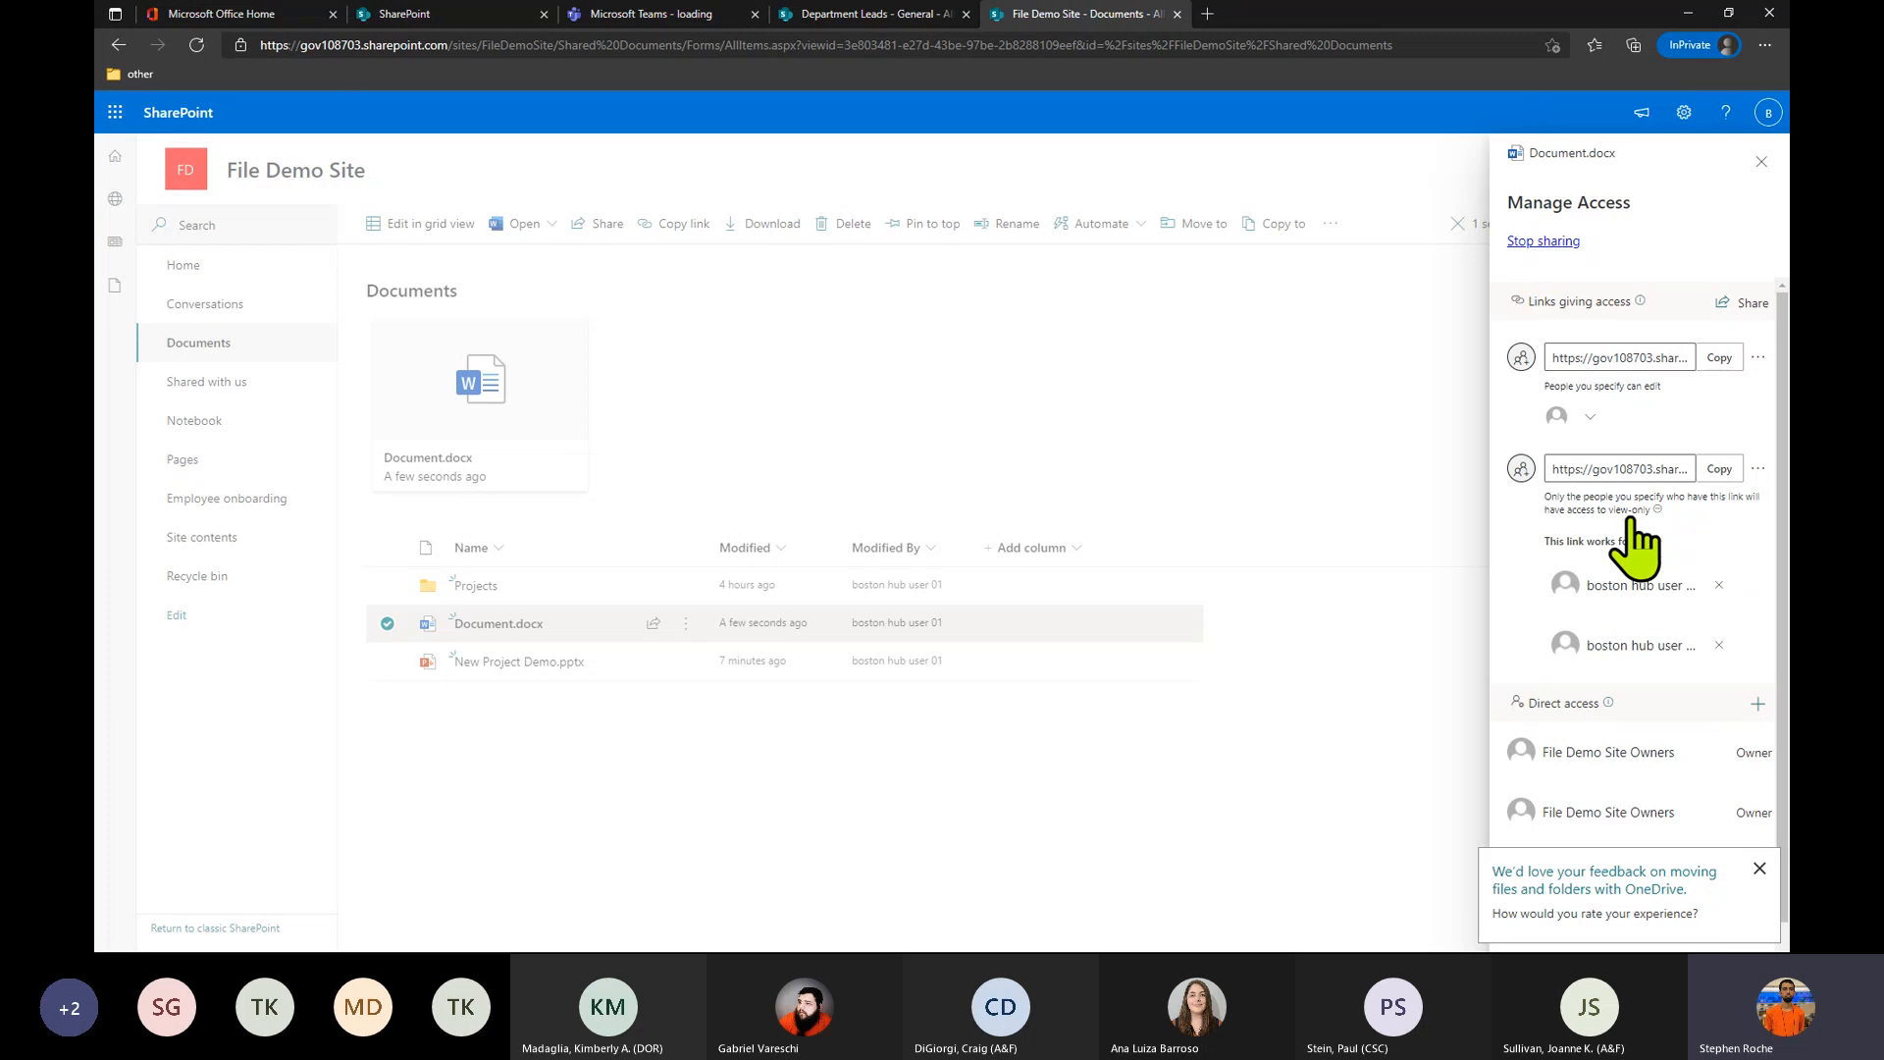
click(1719, 645)
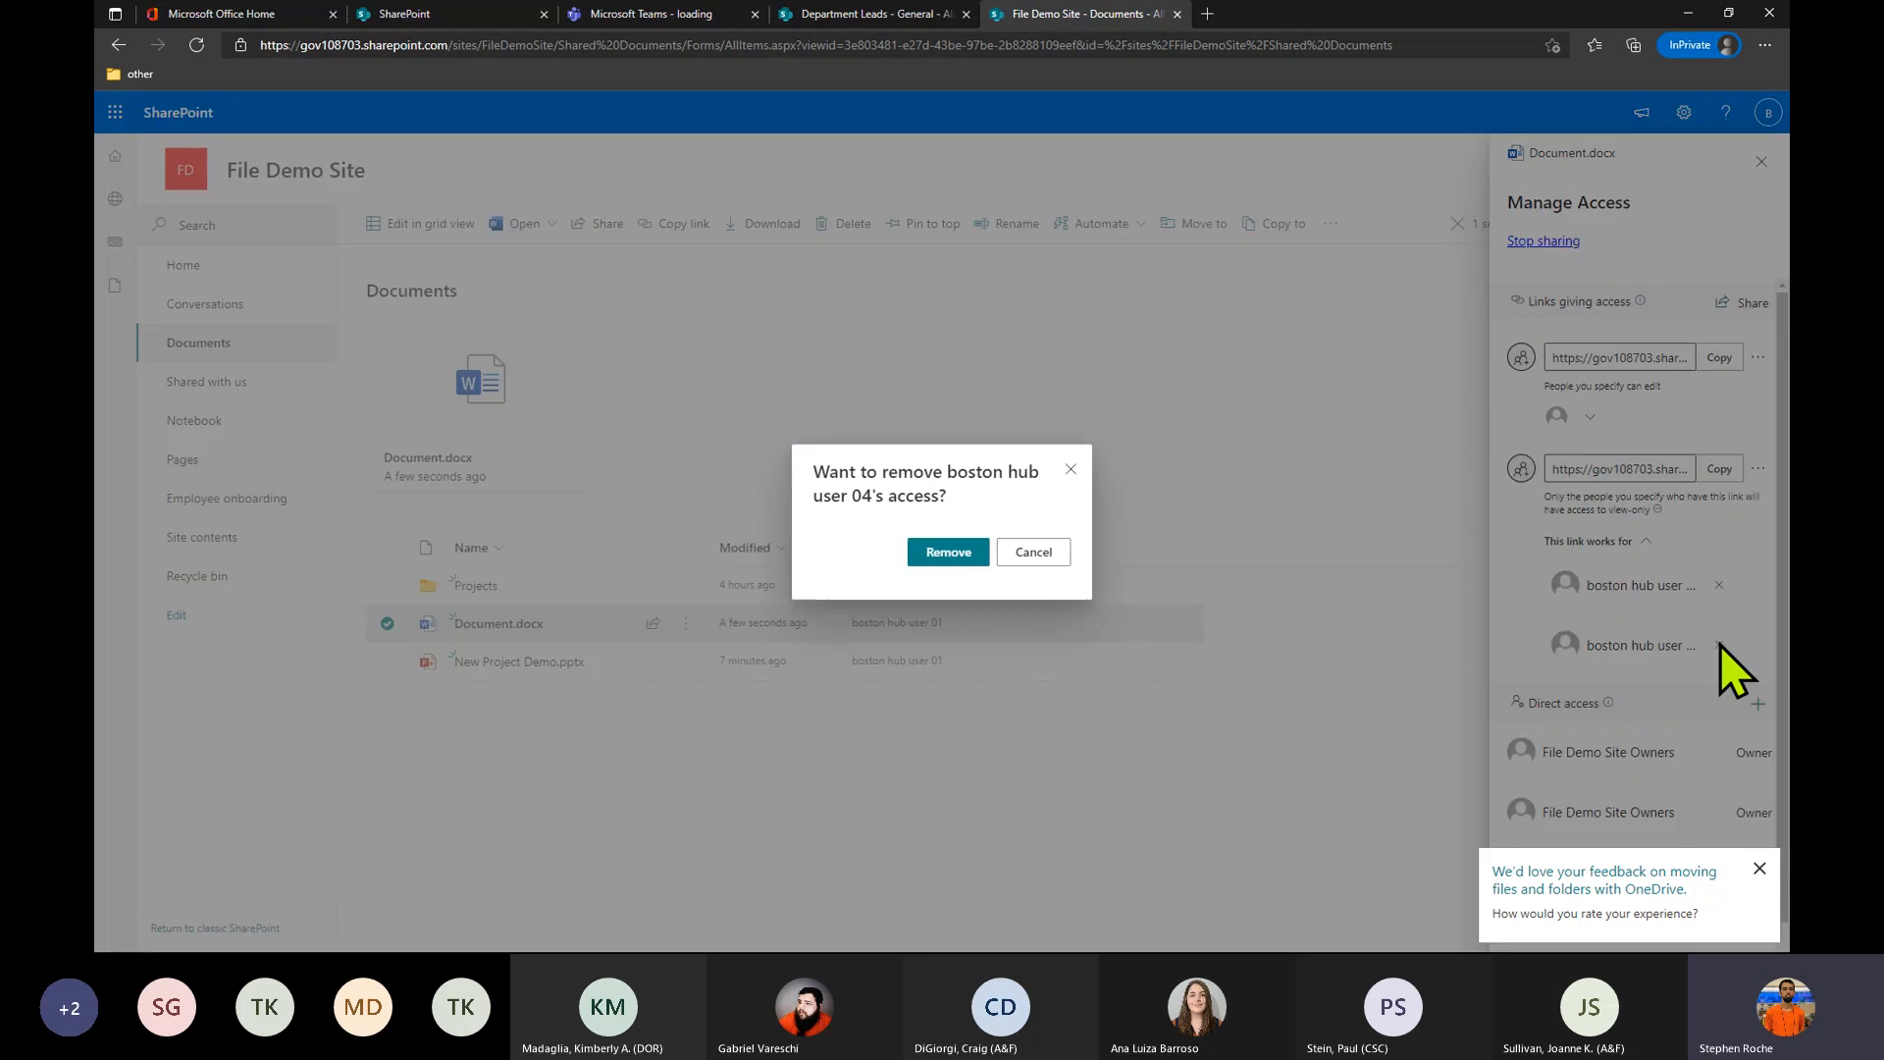
click(960, 555)
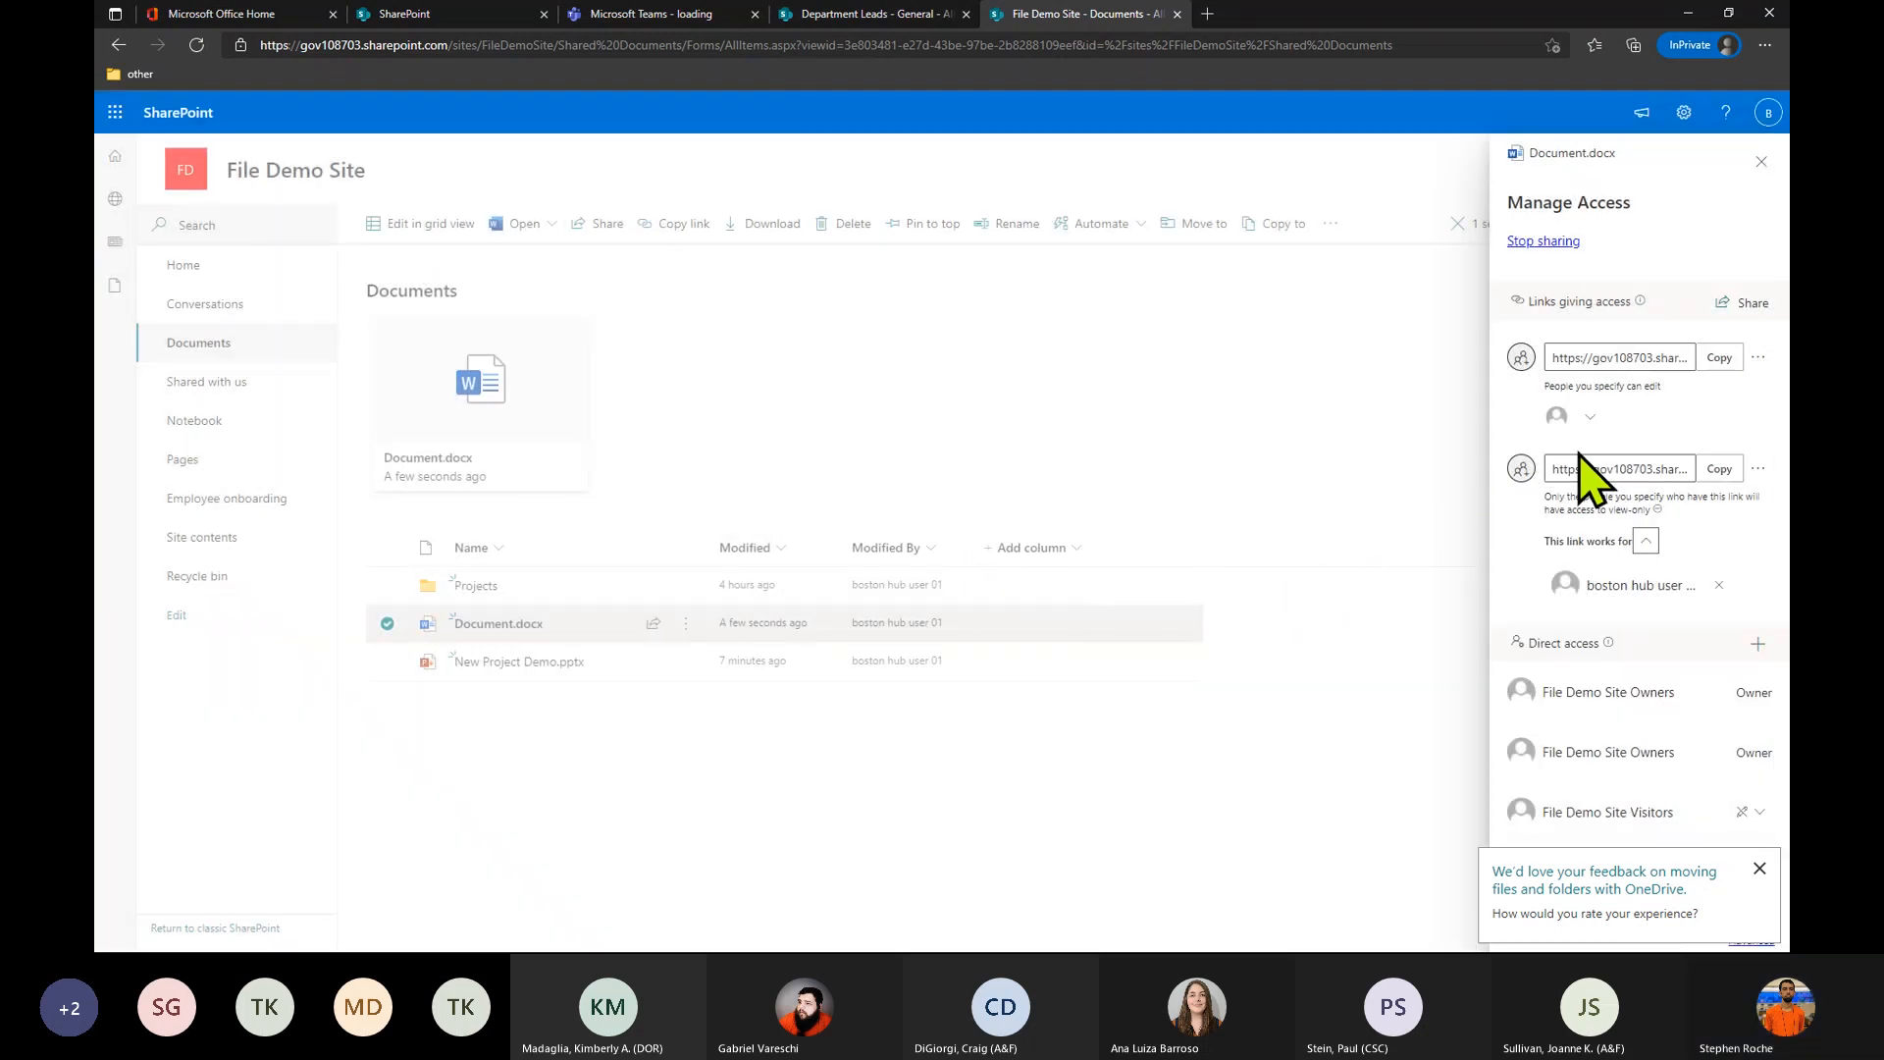
Delete both the view-only and the editable sharing links of Document.docx.
click(1758, 468)
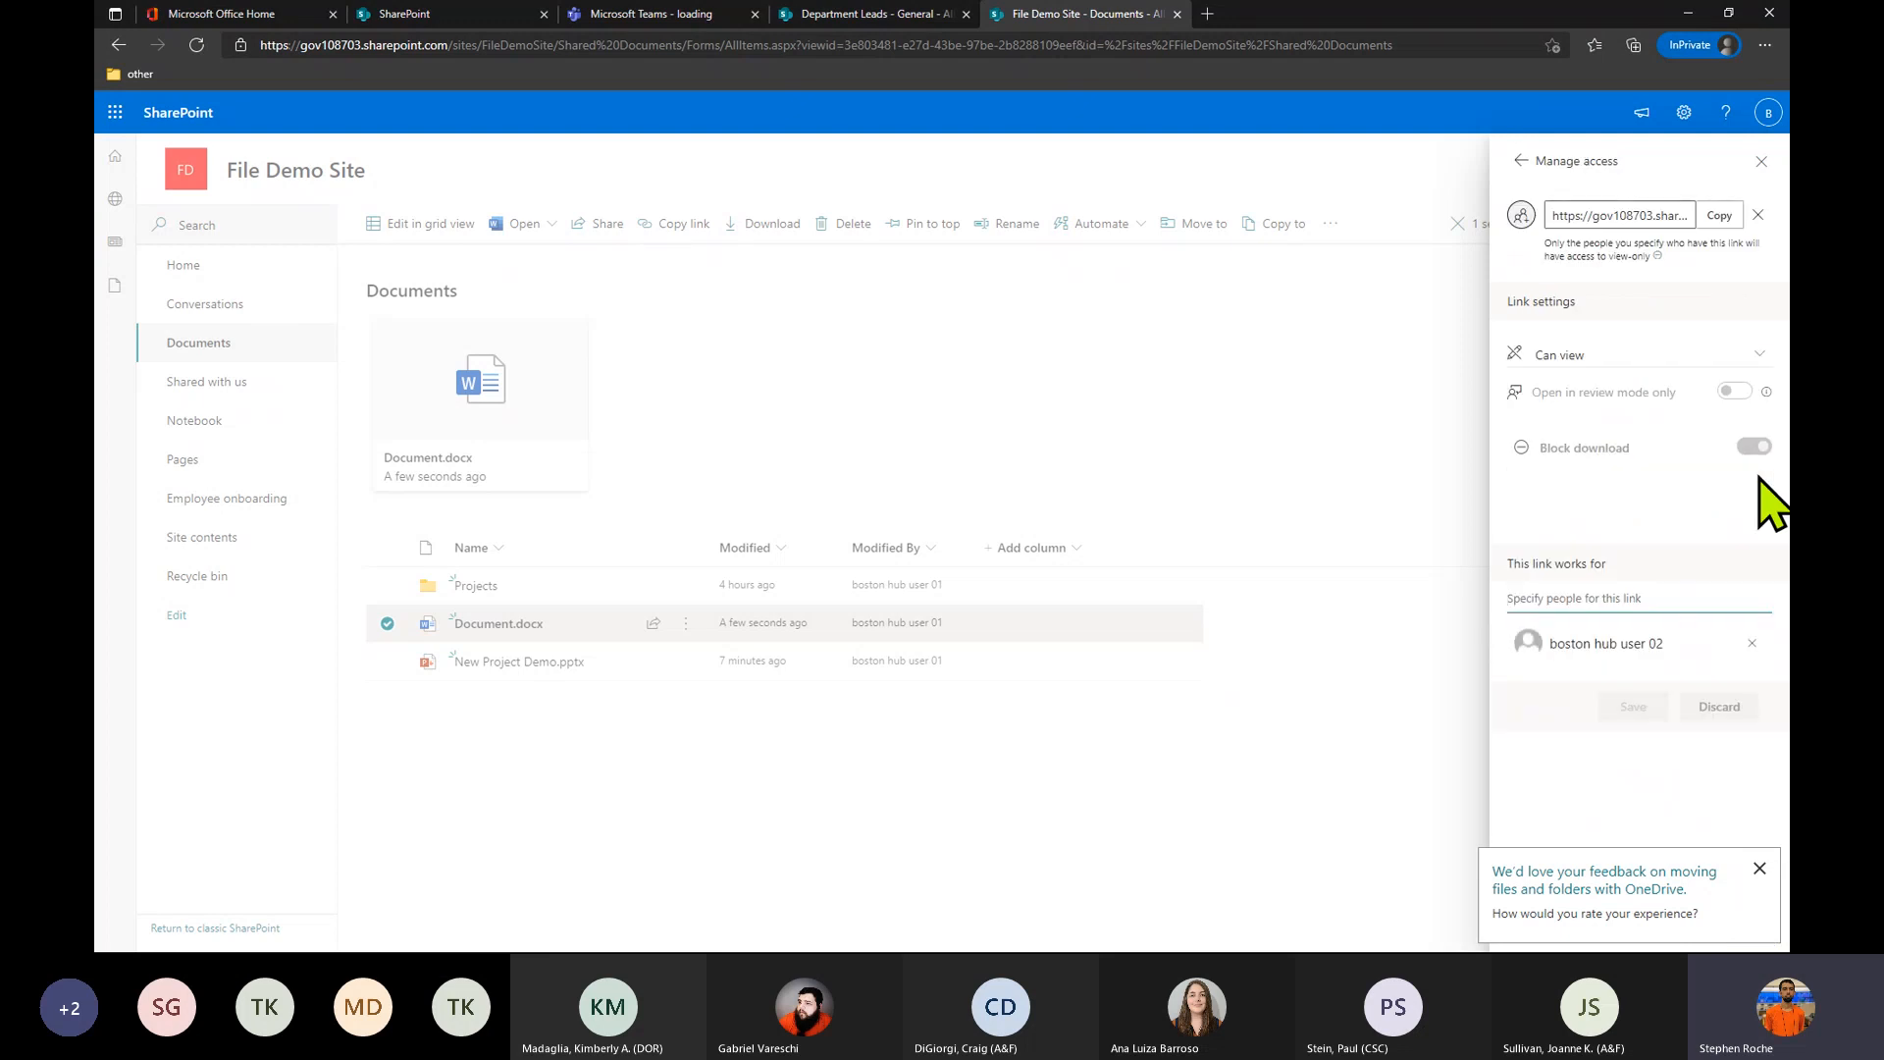
click(1759, 216)
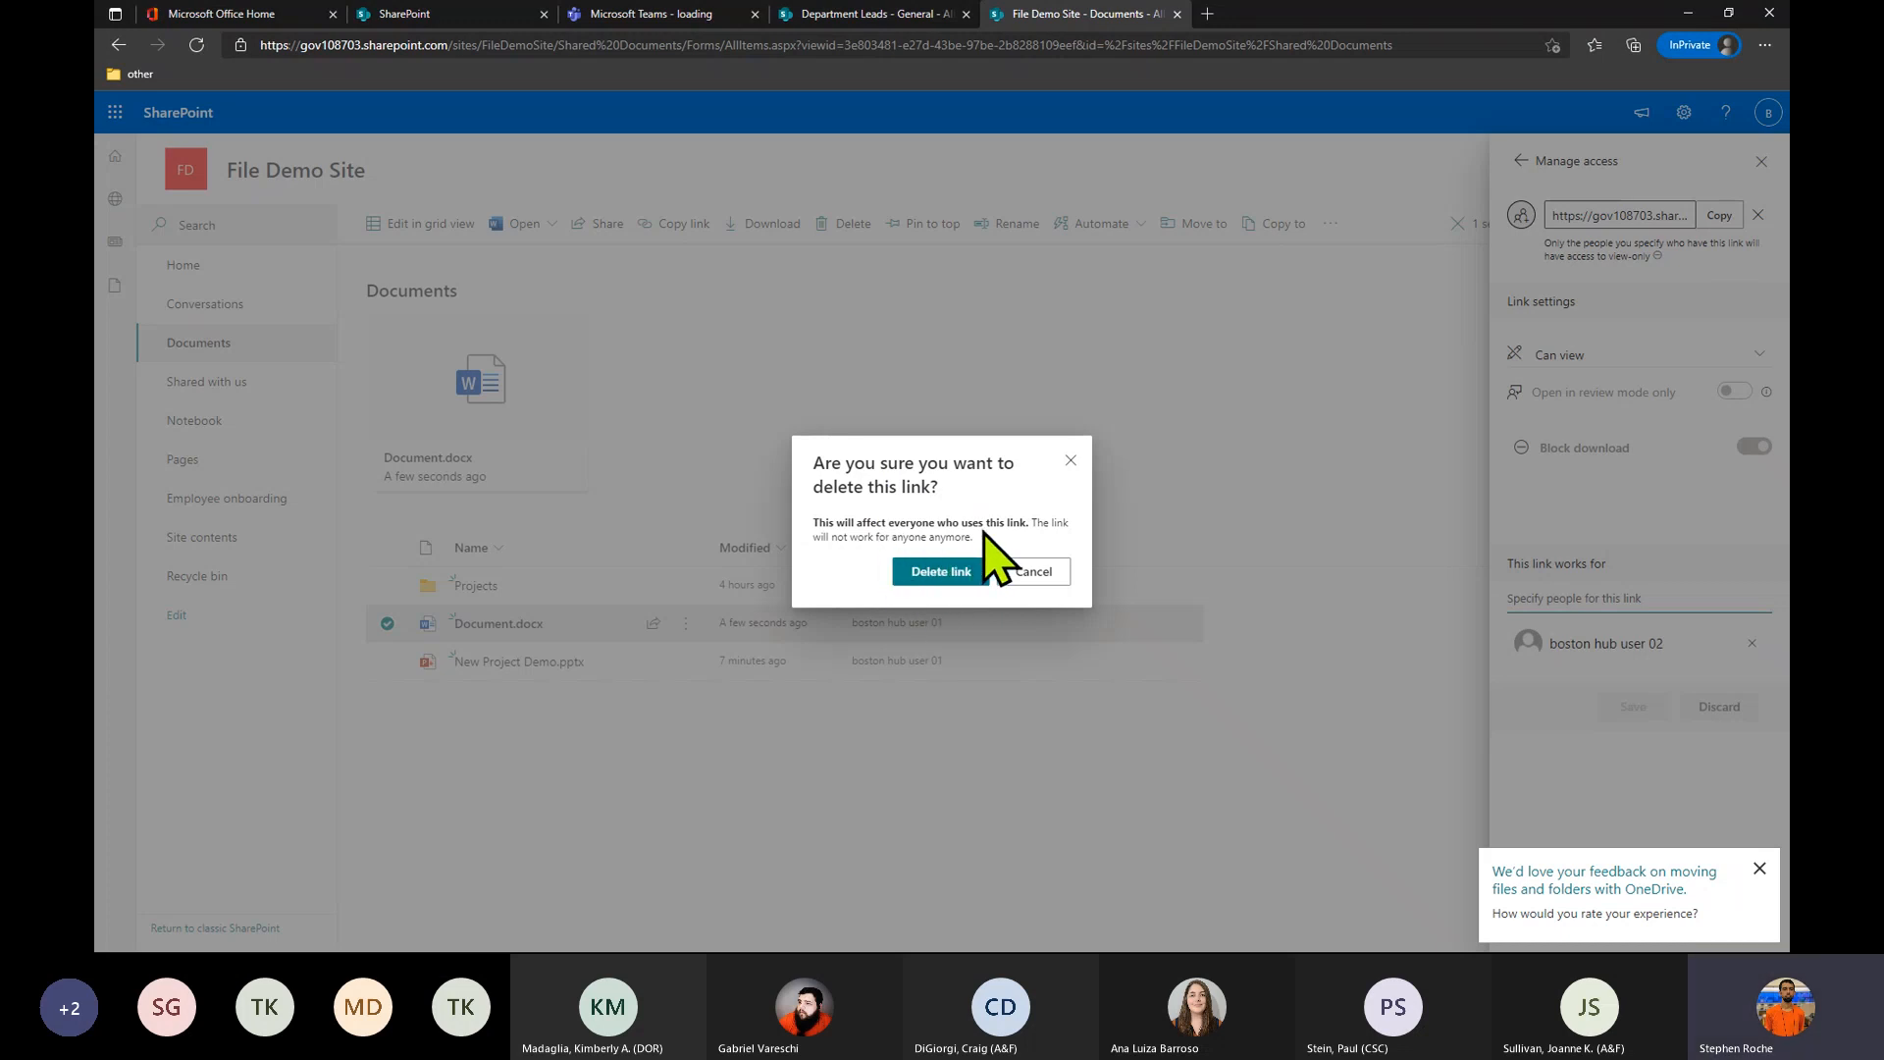
click(946, 577)
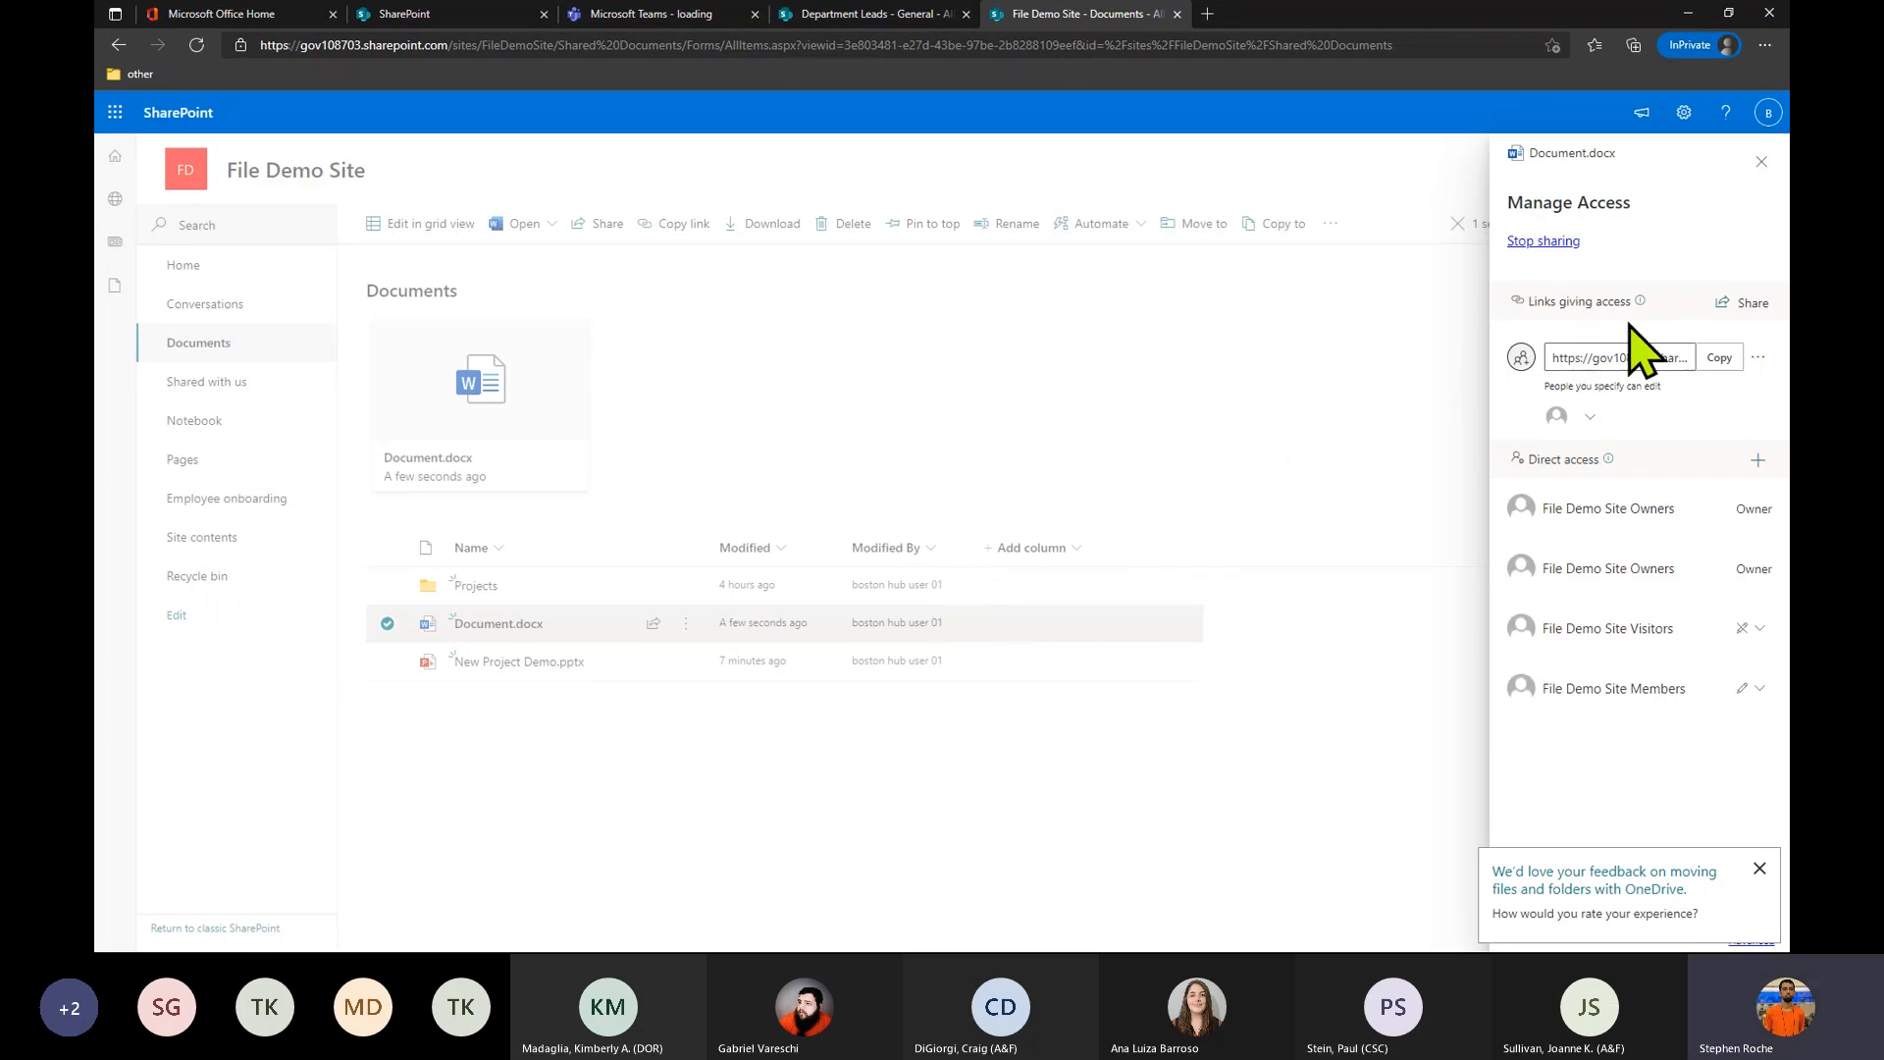
click(1757, 359)
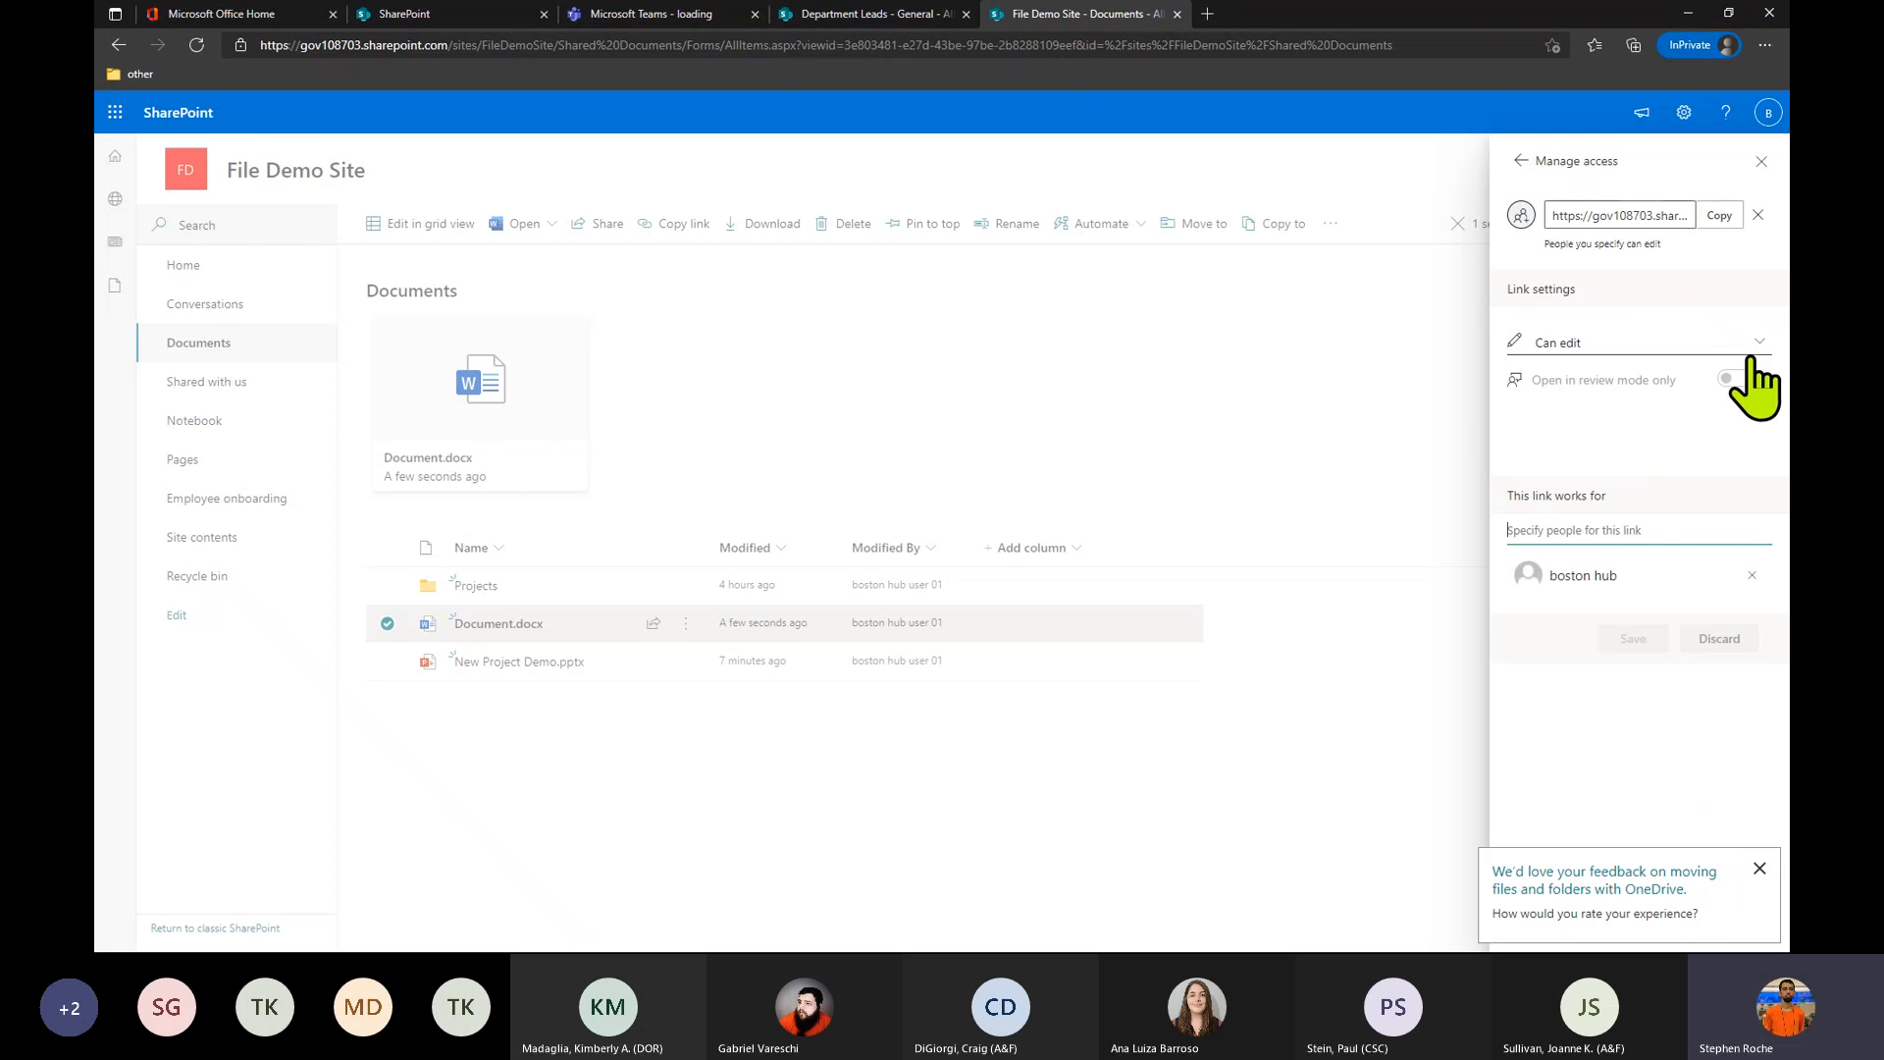
click(1758, 214)
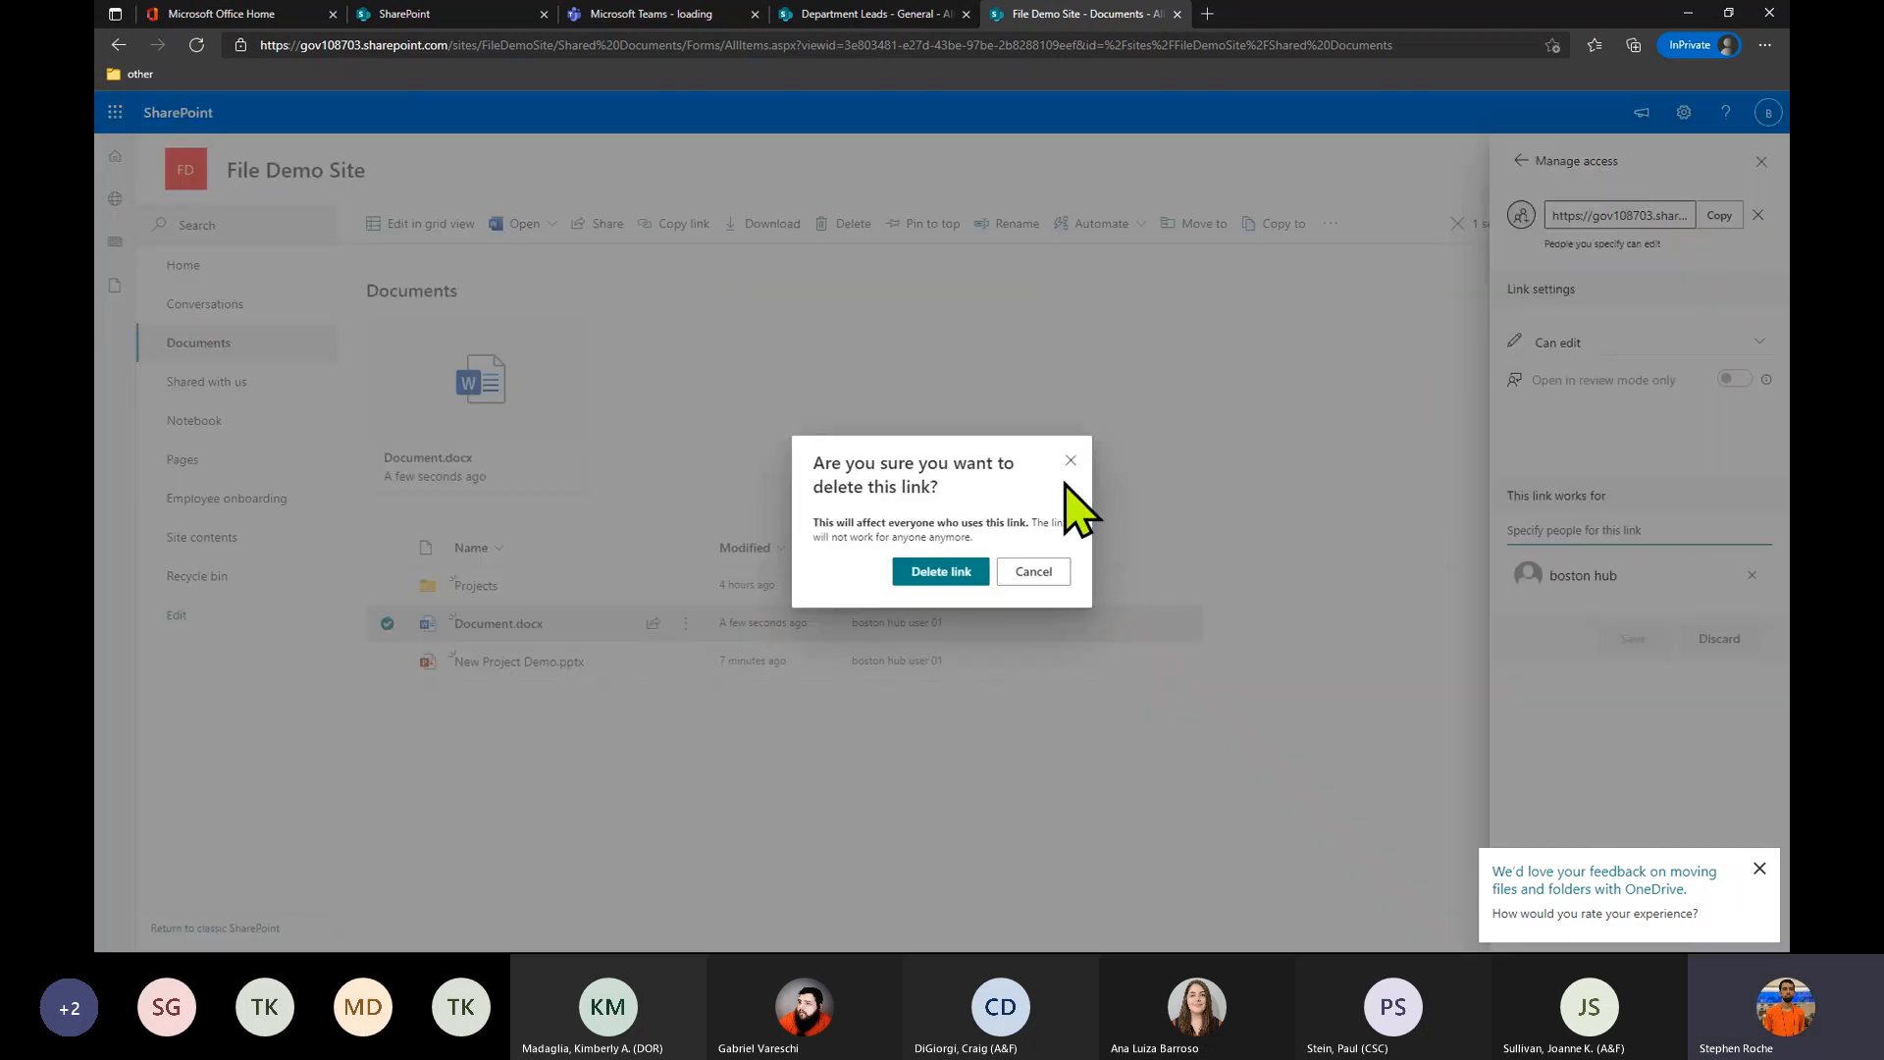
click(942, 574)
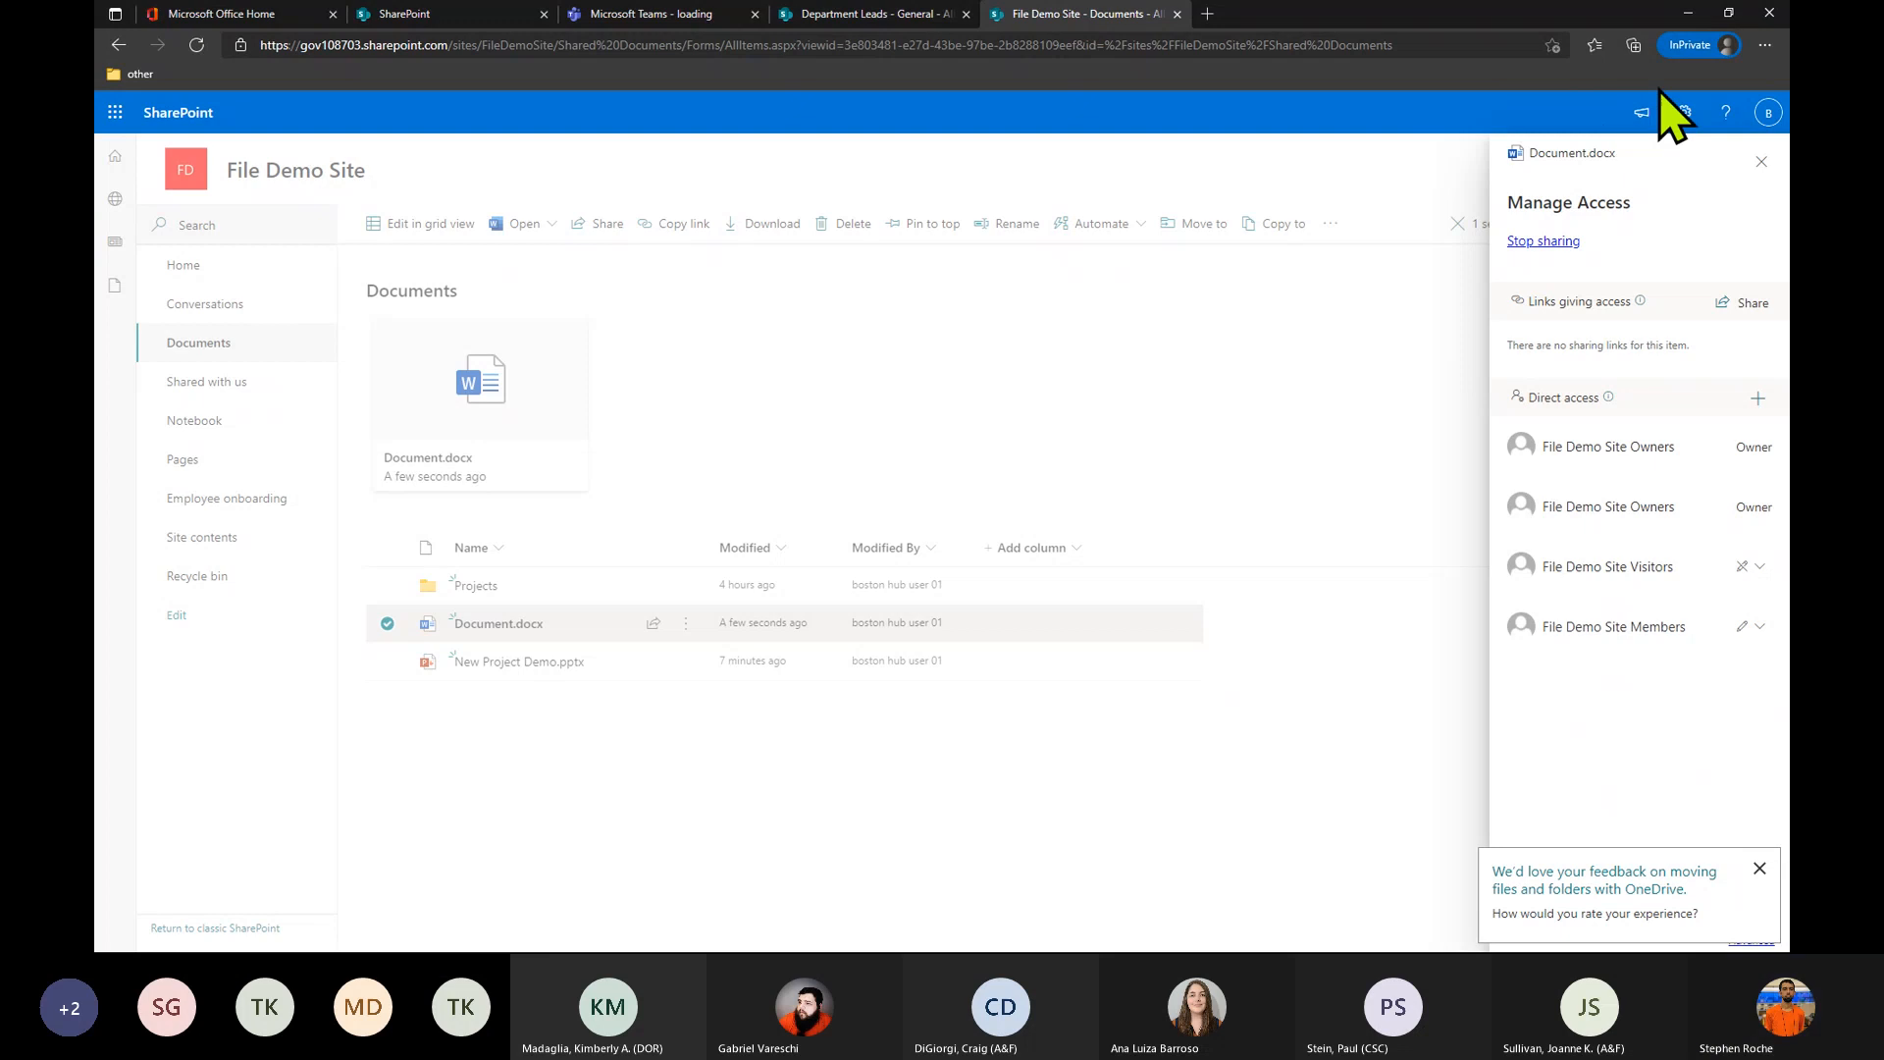
Enlarge the browser page zoom by two levels, clear the file selection and dismiss the OneDrive feedback prompt.
click(1766, 45)
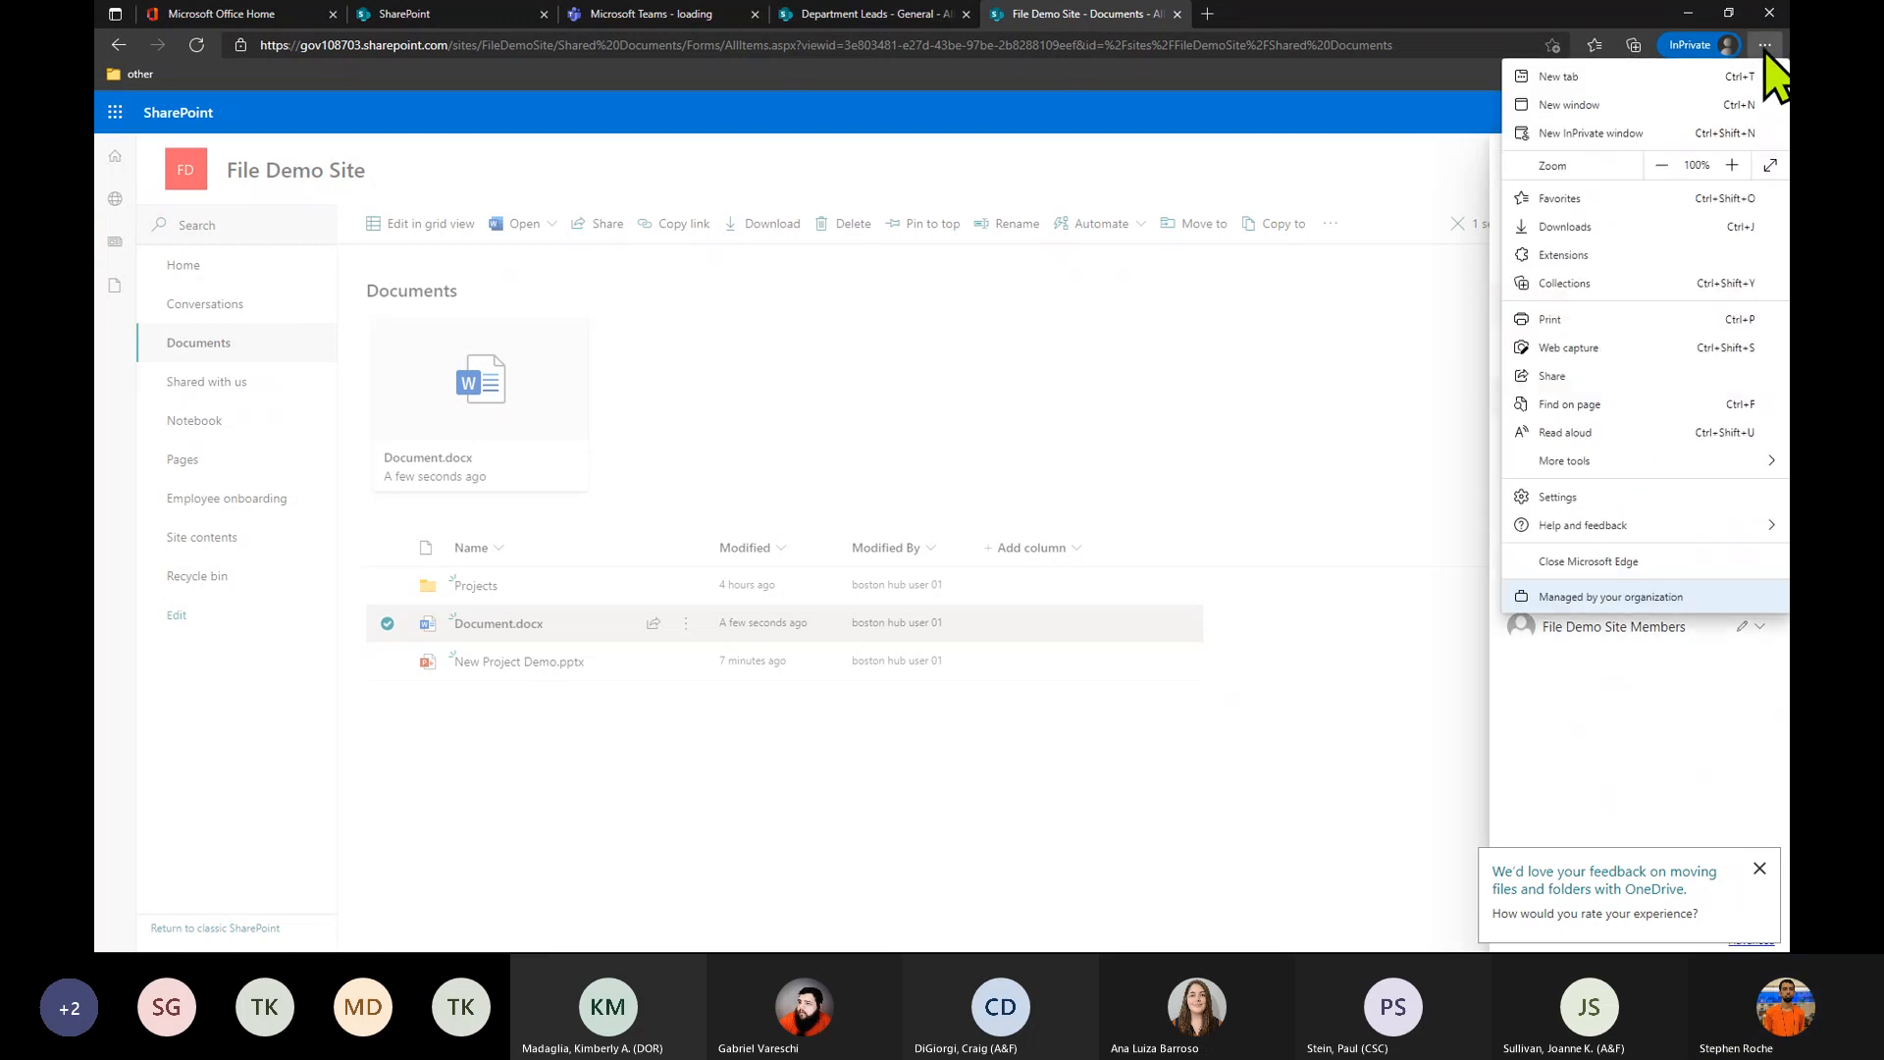
click(1733, 165)
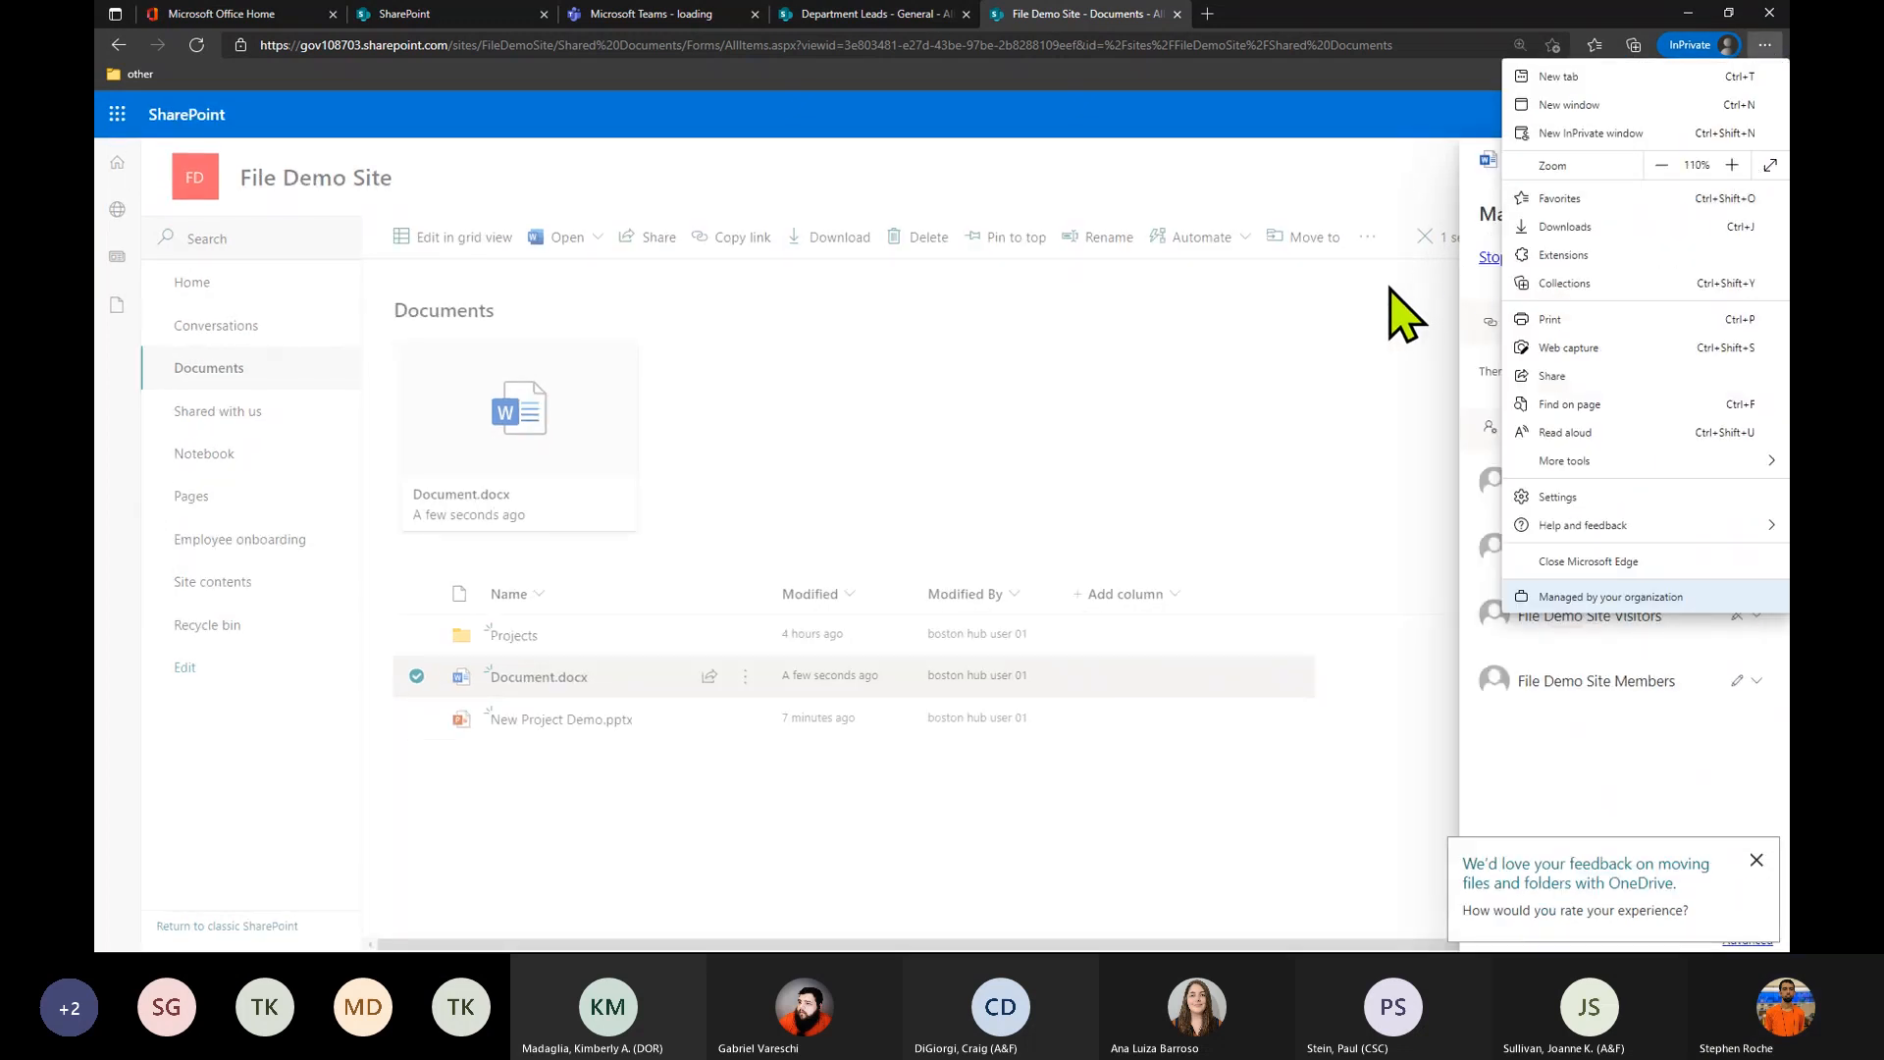
click(1388, 316)
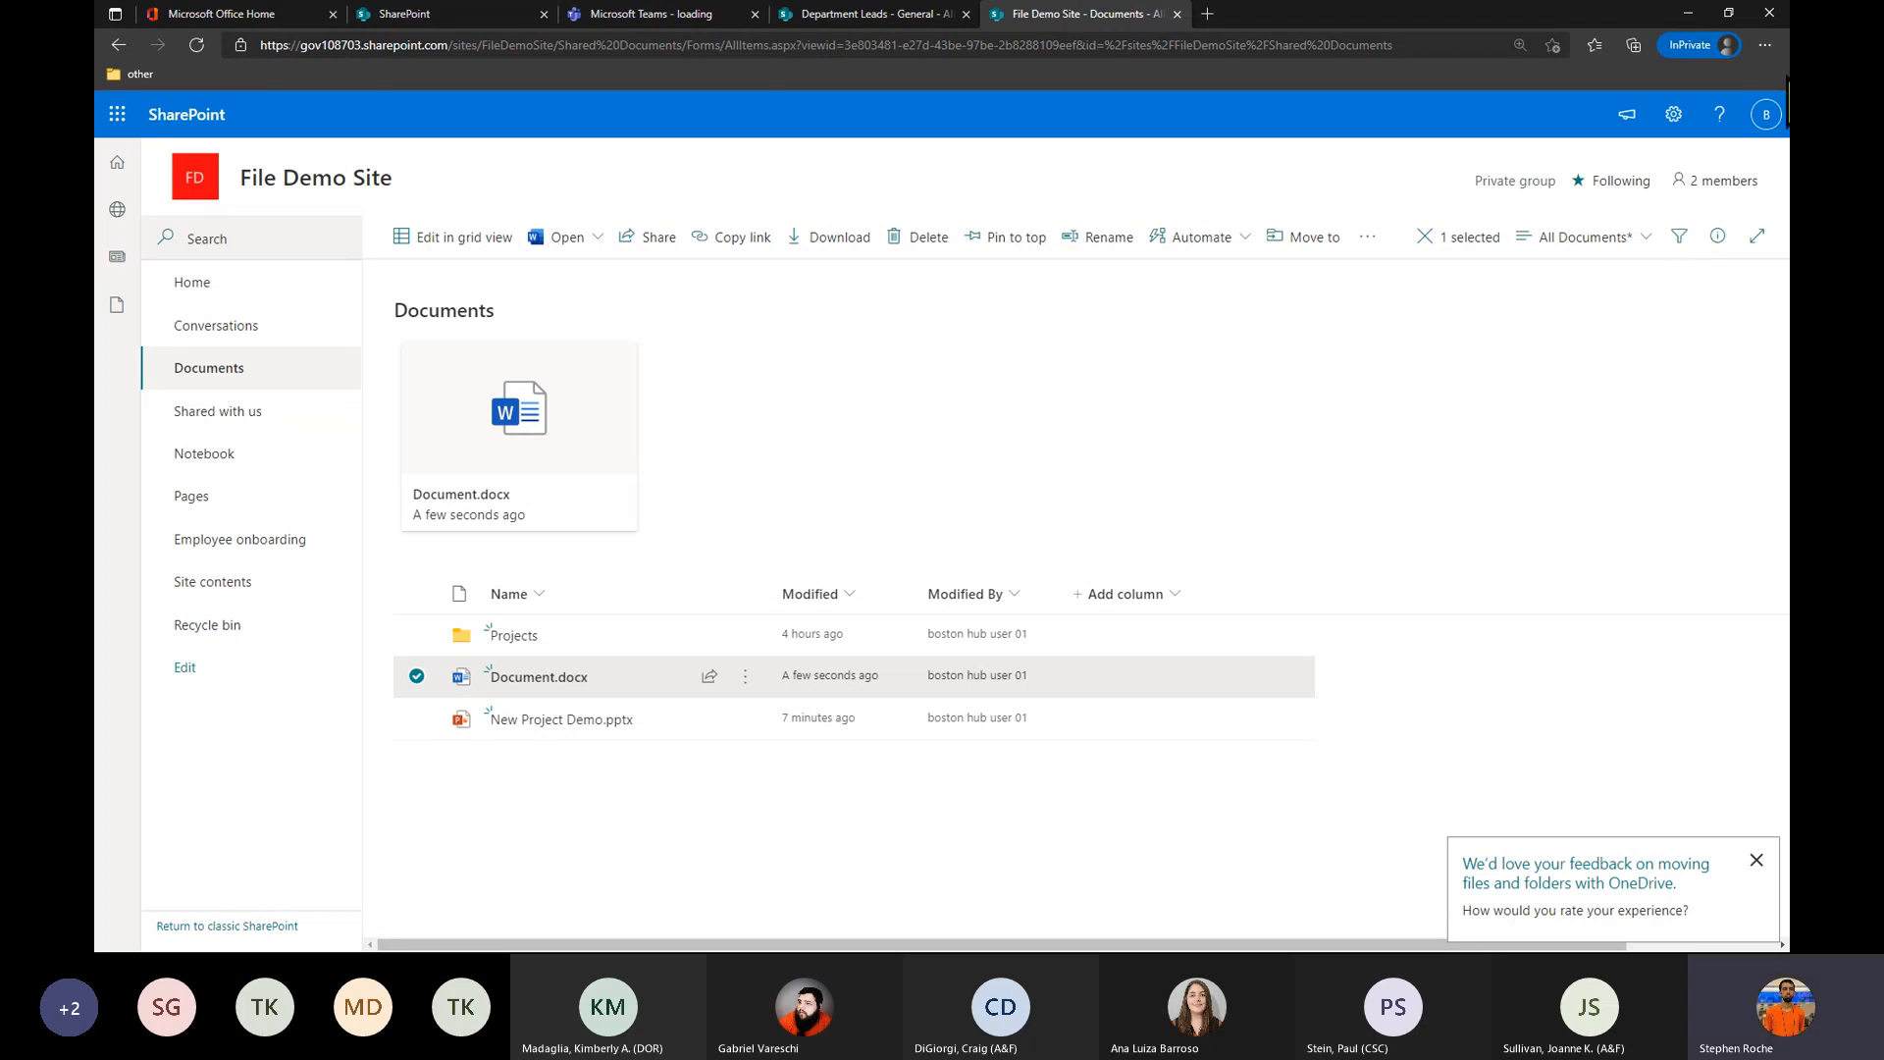
click(1766, 49)
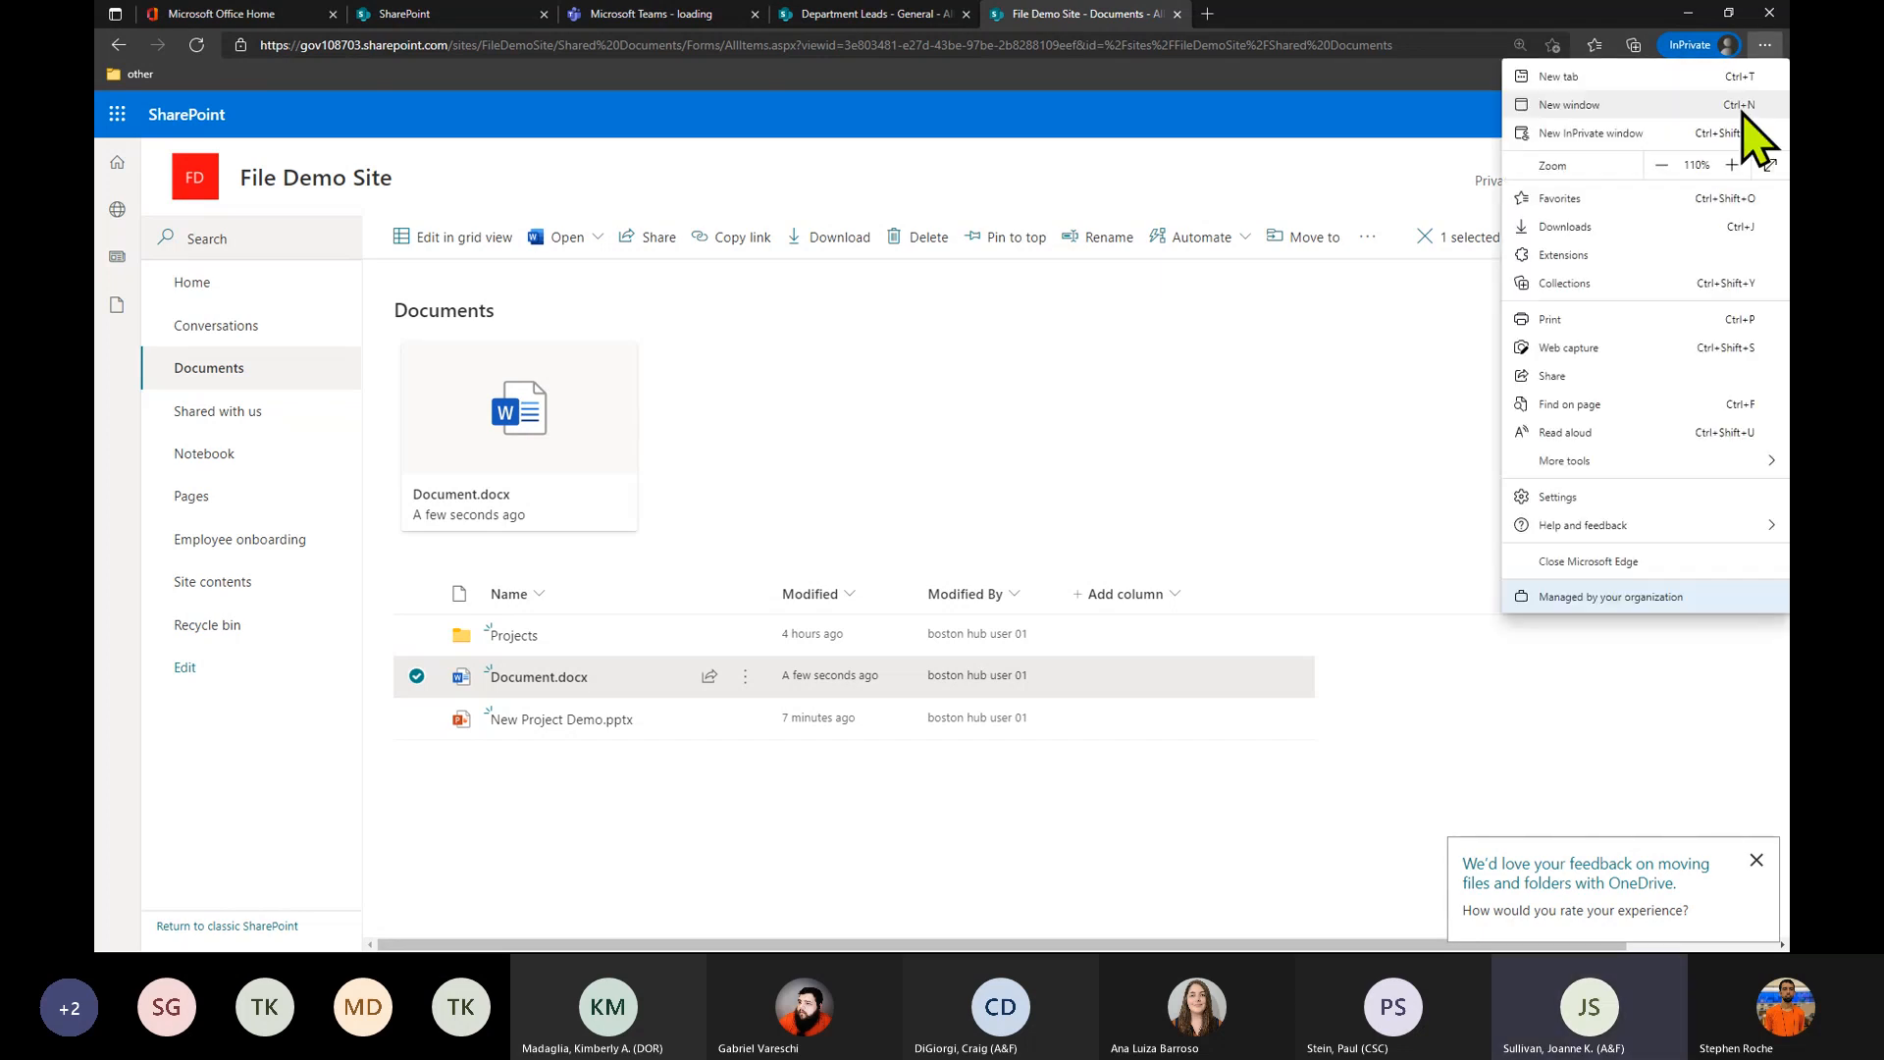
click(1732, 165)
click(1347, 471)
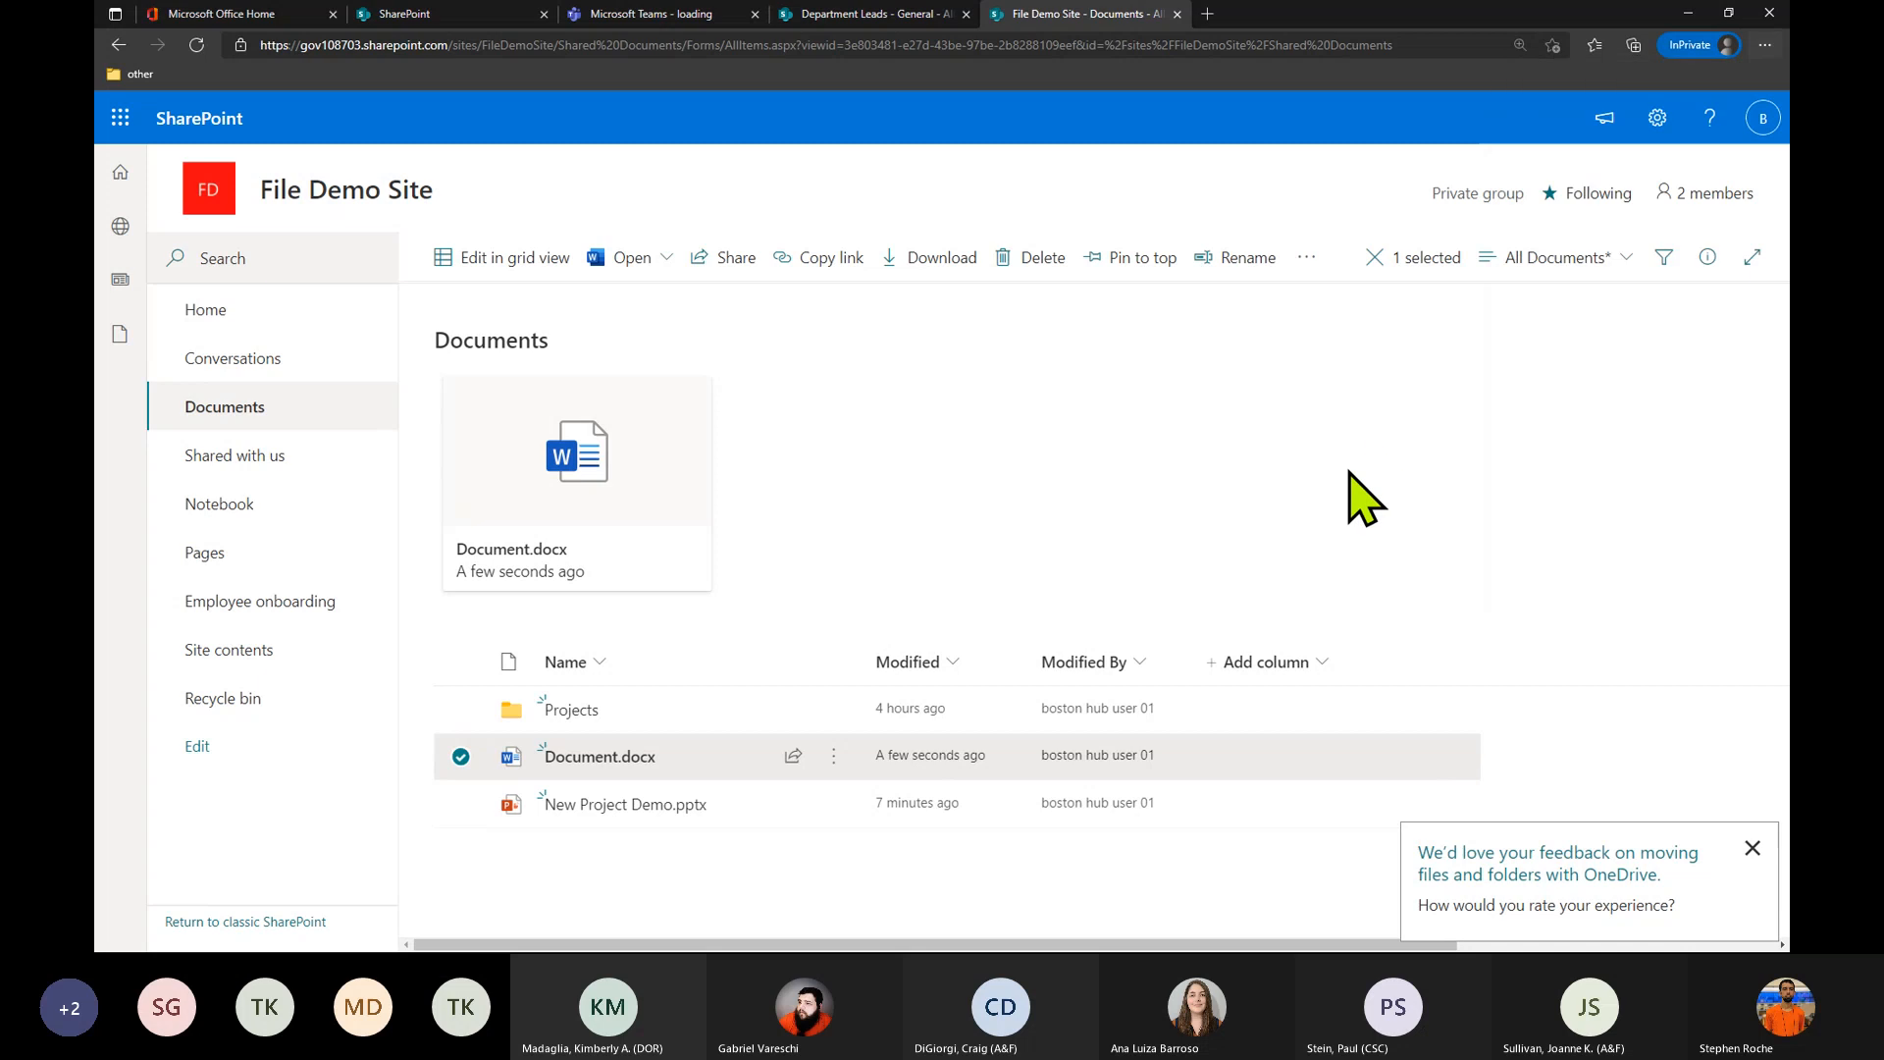
click(1349, 471)
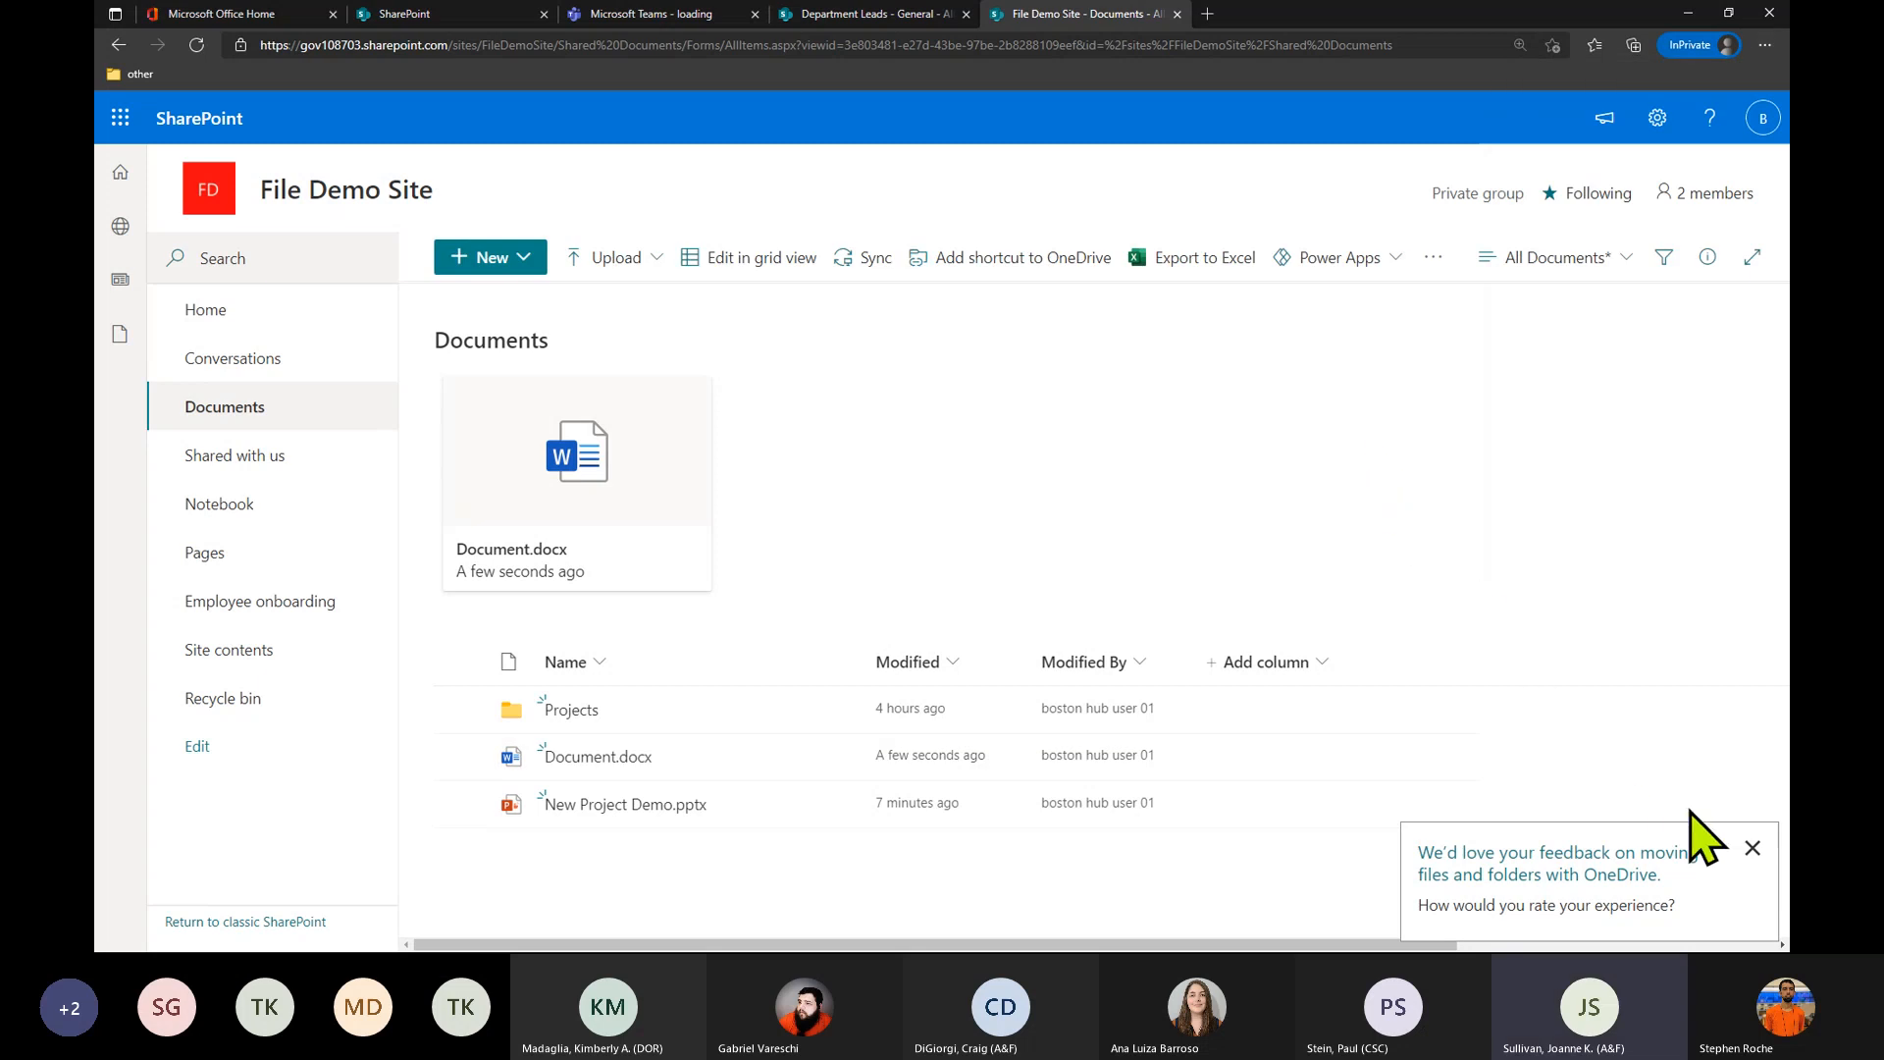
click(1751, 850)
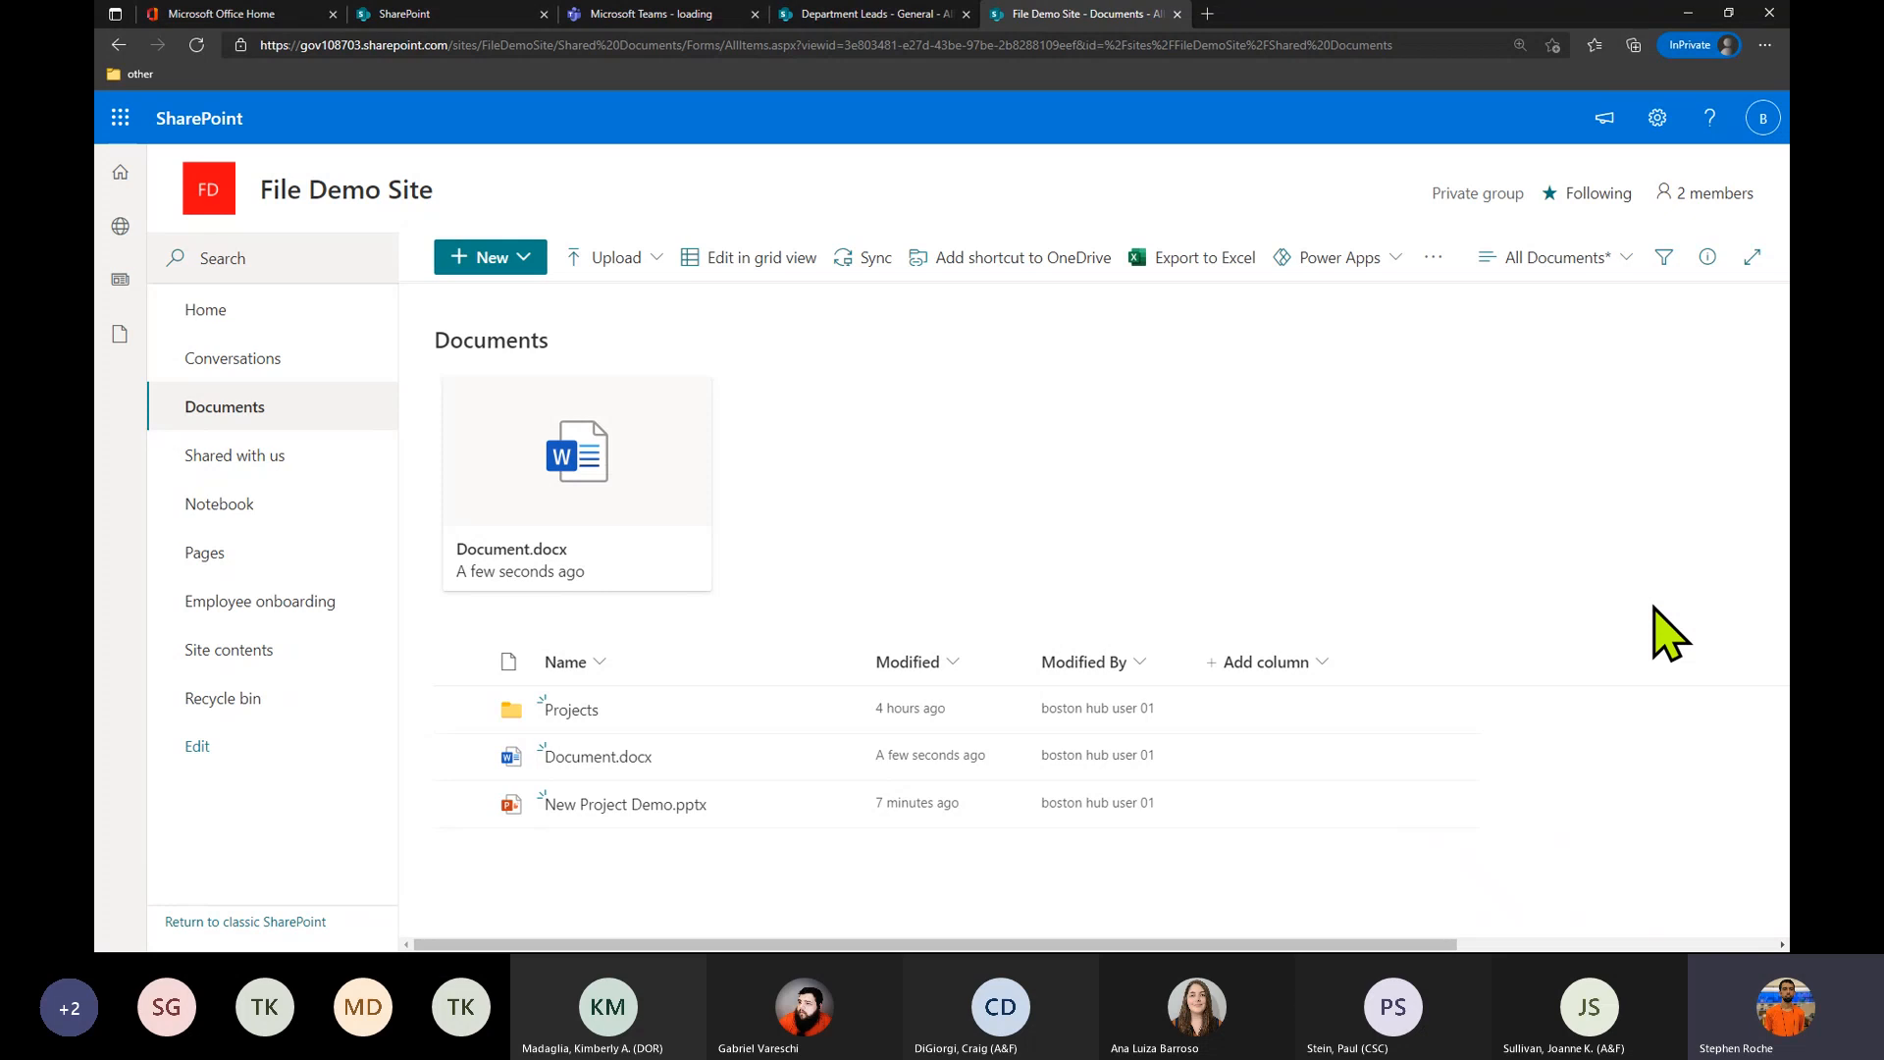
Look through the site's Shared with us, Notebook and Pages sections.
click(267, 459)
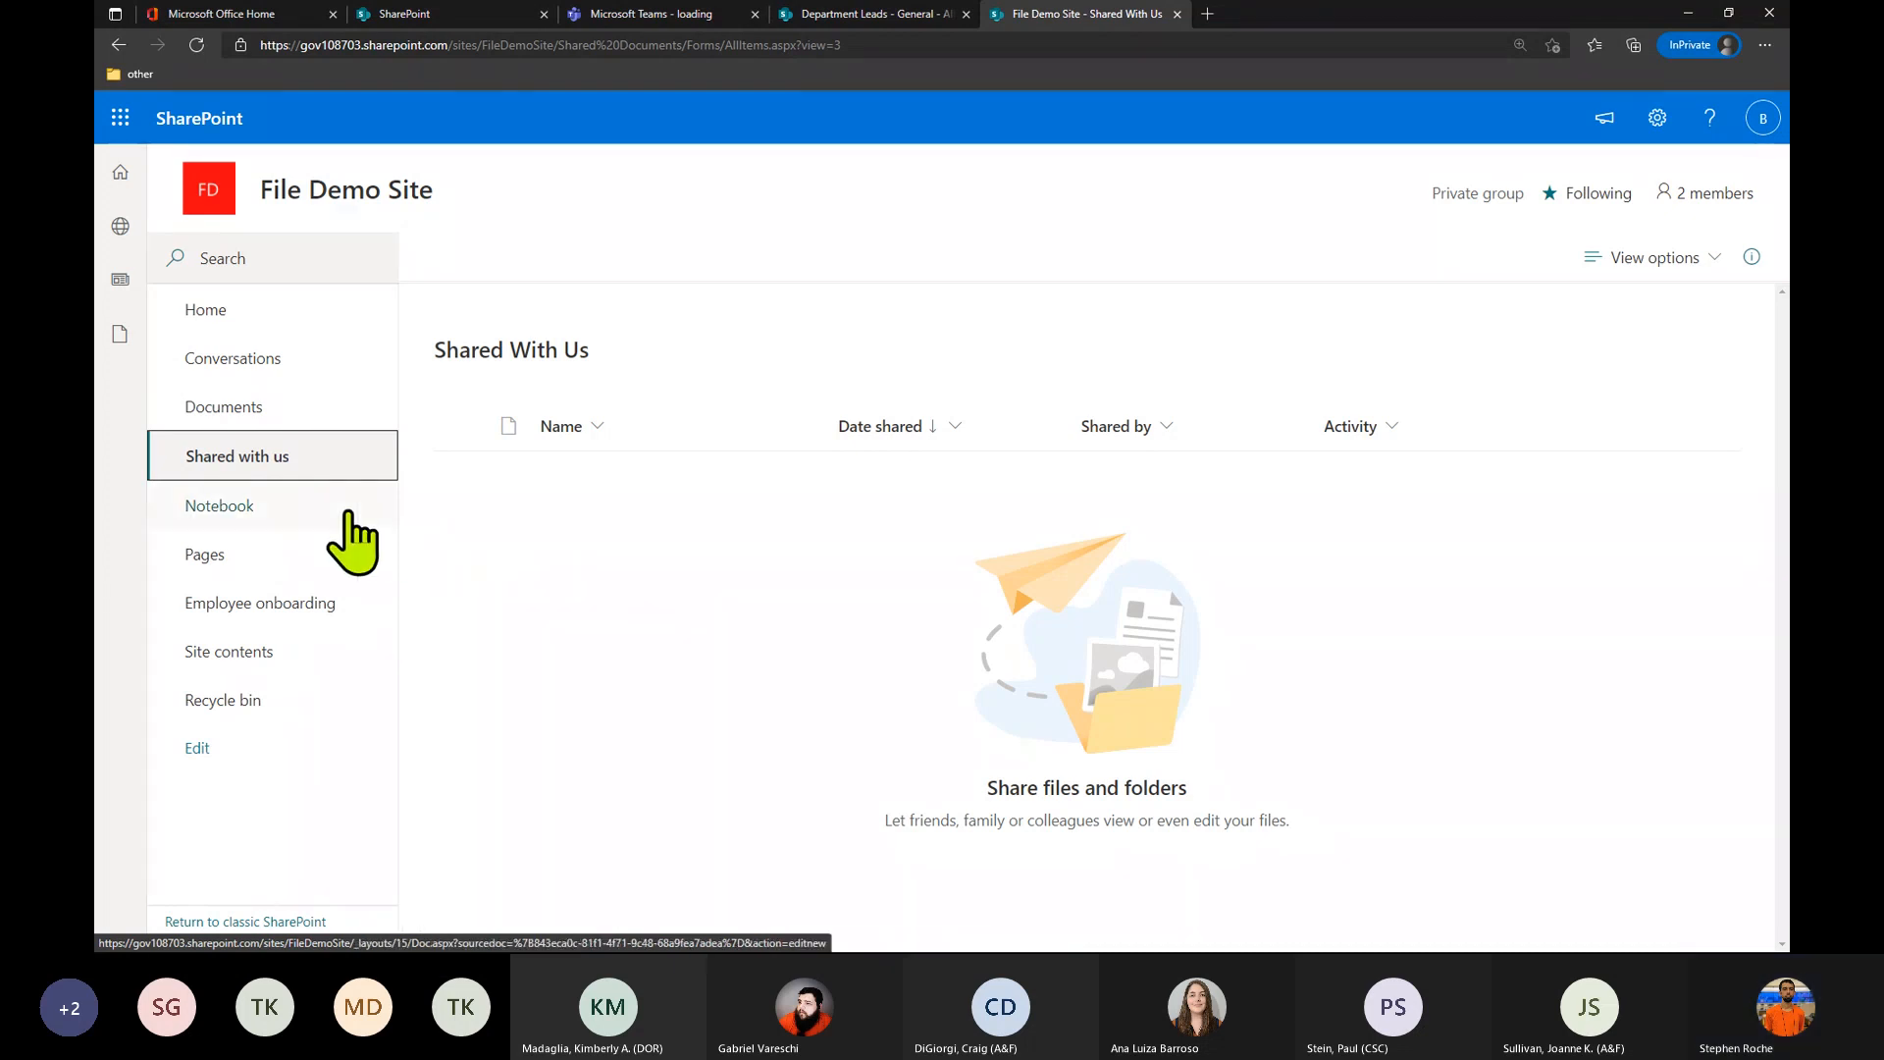
click(281, 509)
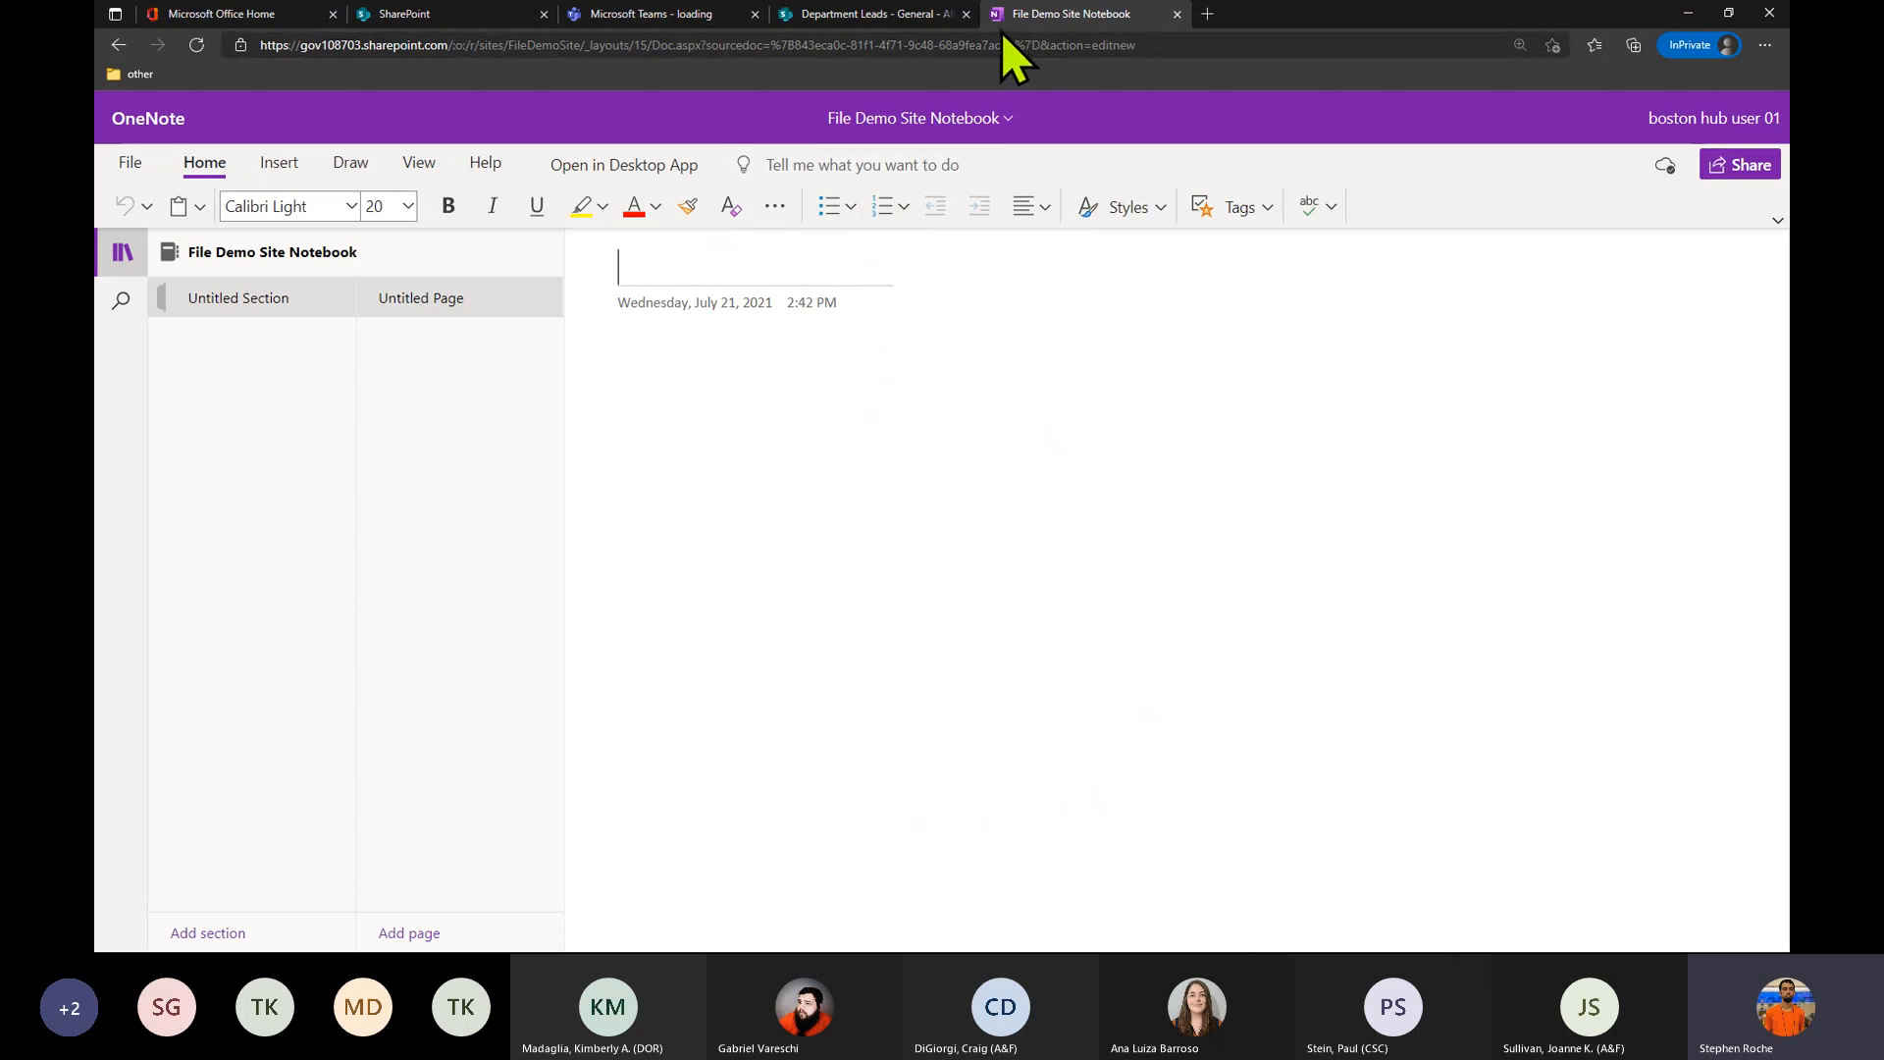
click(120, 49)
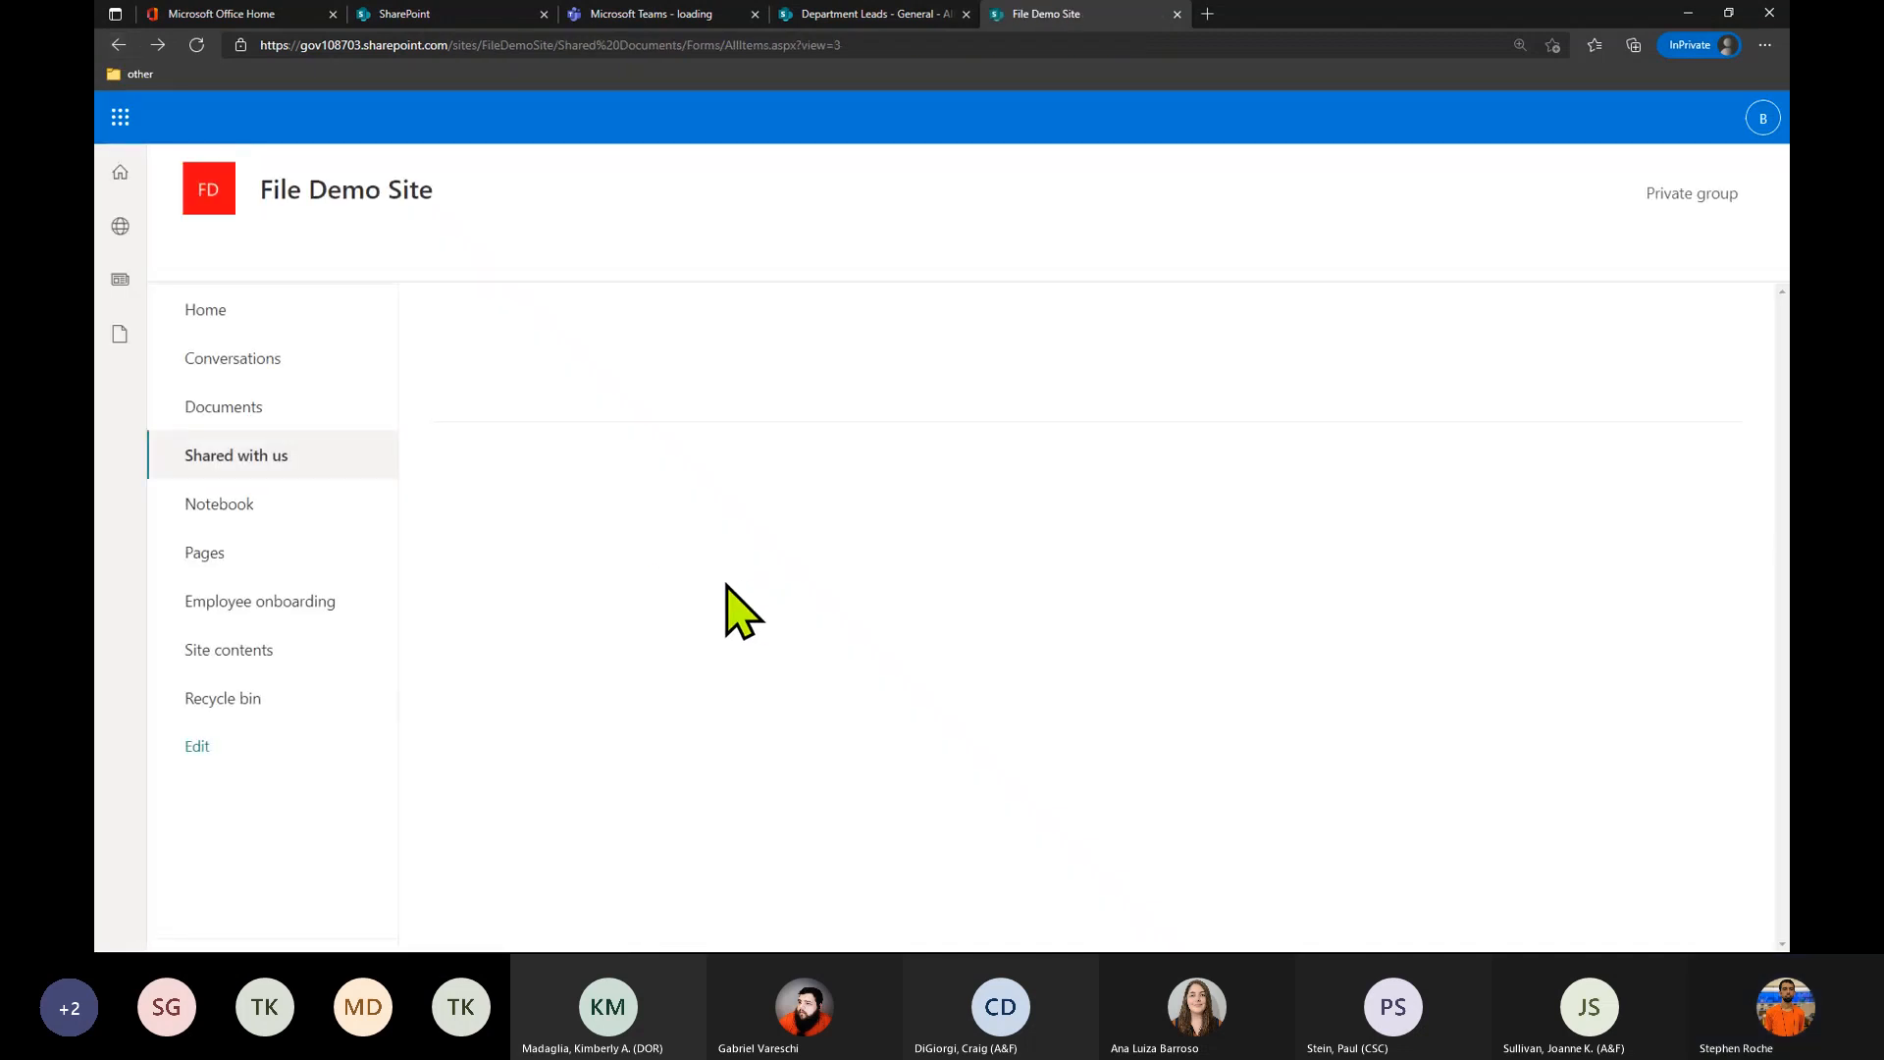
click(232, 555)
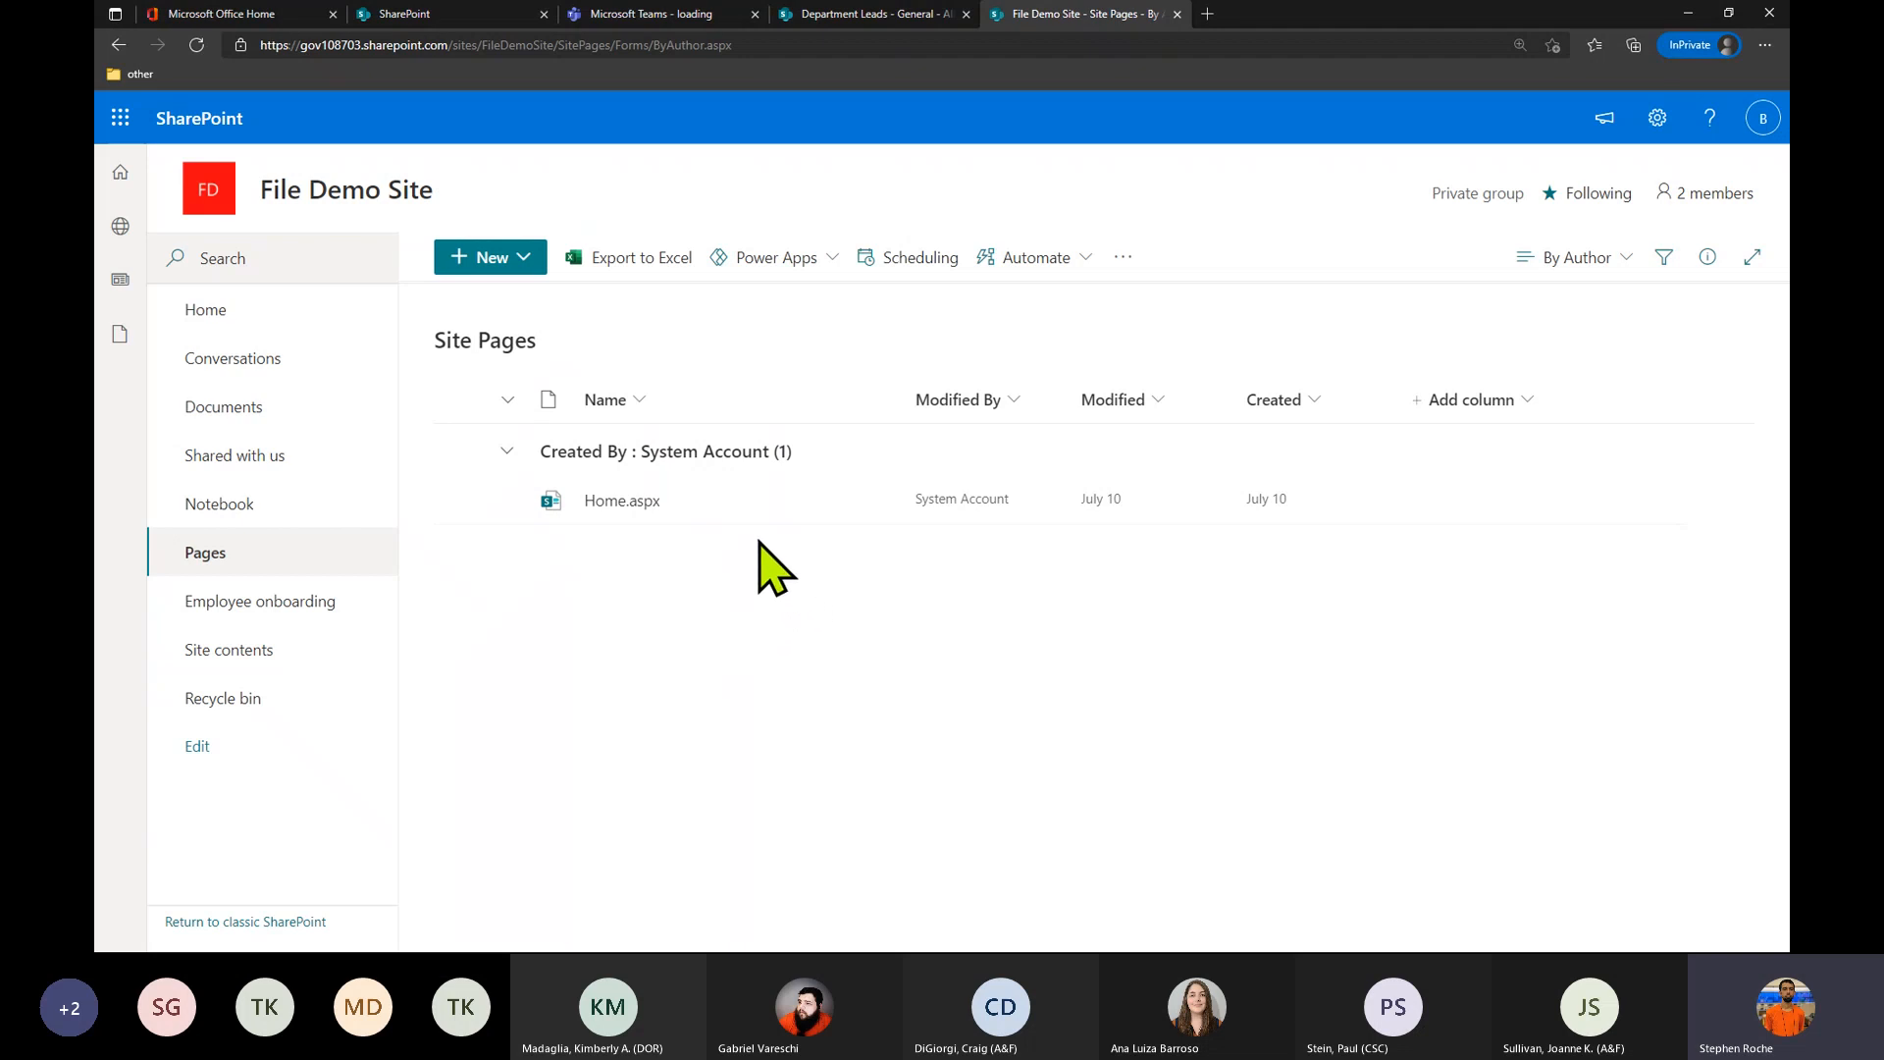
Delete Document.docx from the site's recycle bin.
click(257, 696)
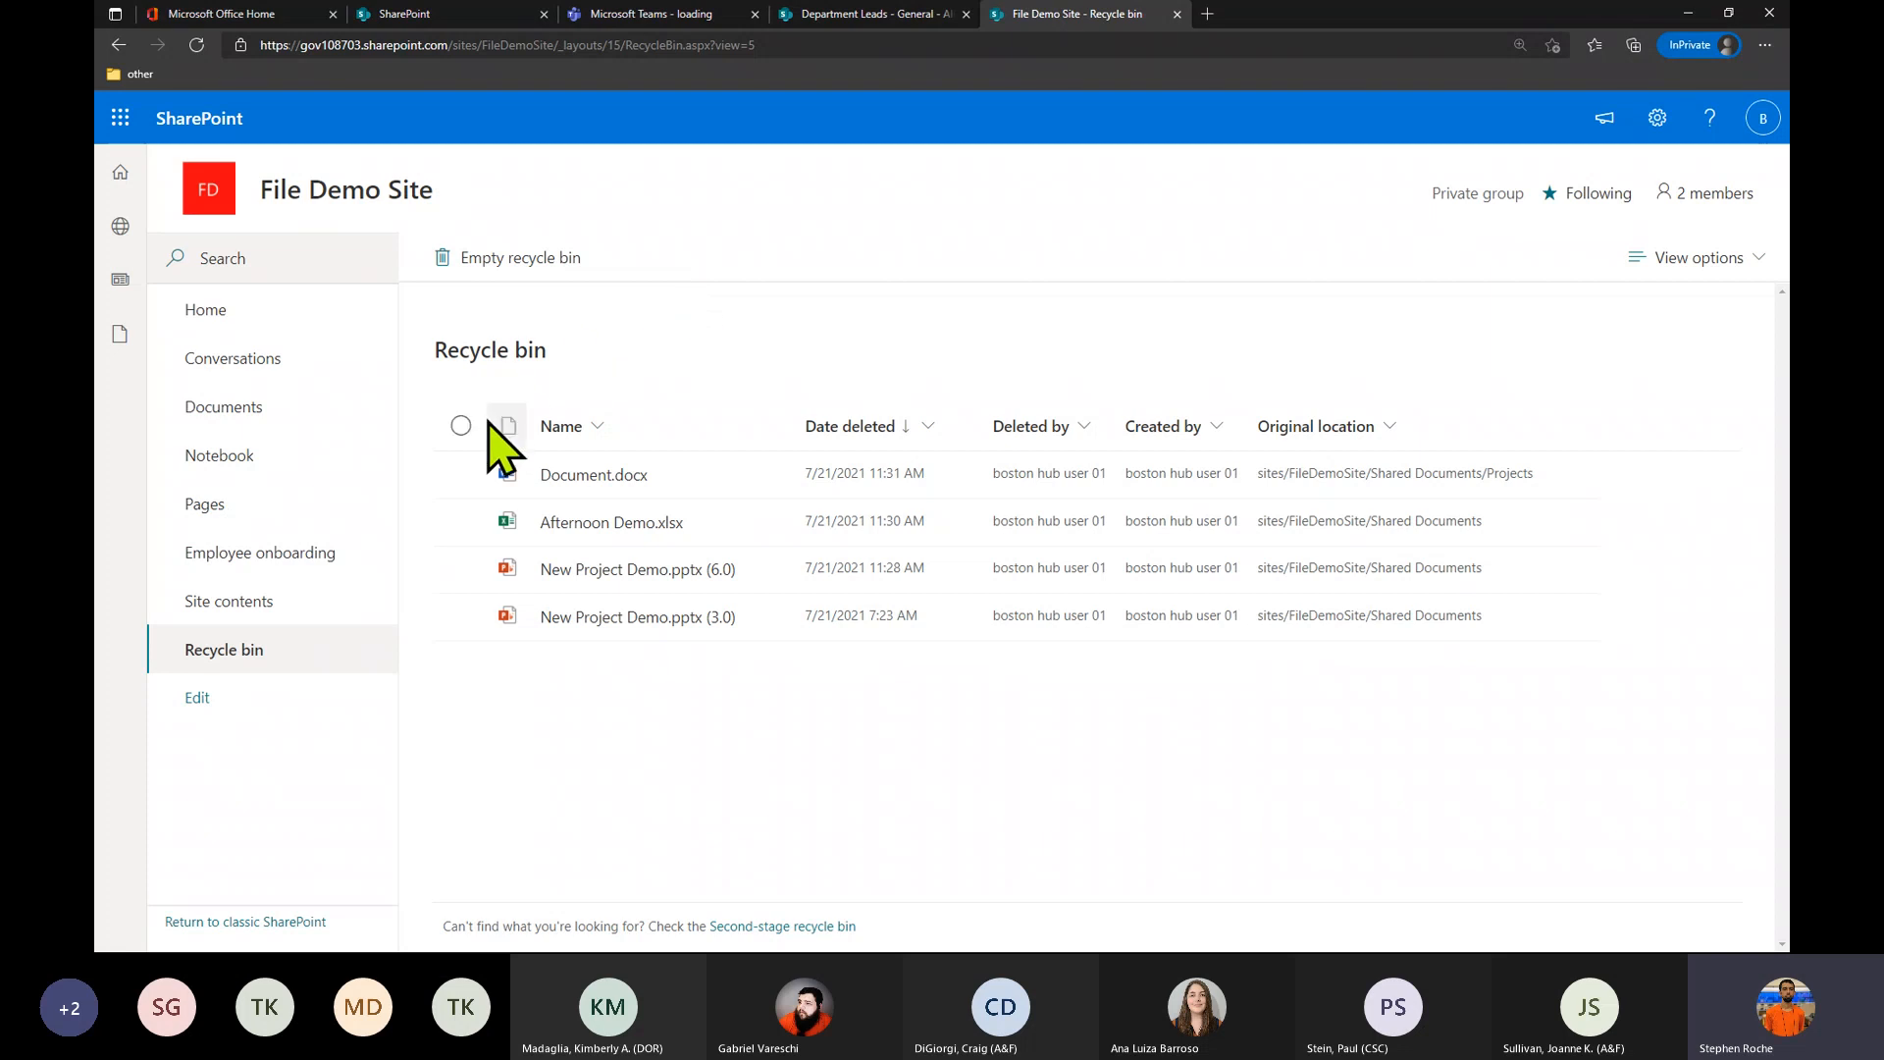
click(460, 474)
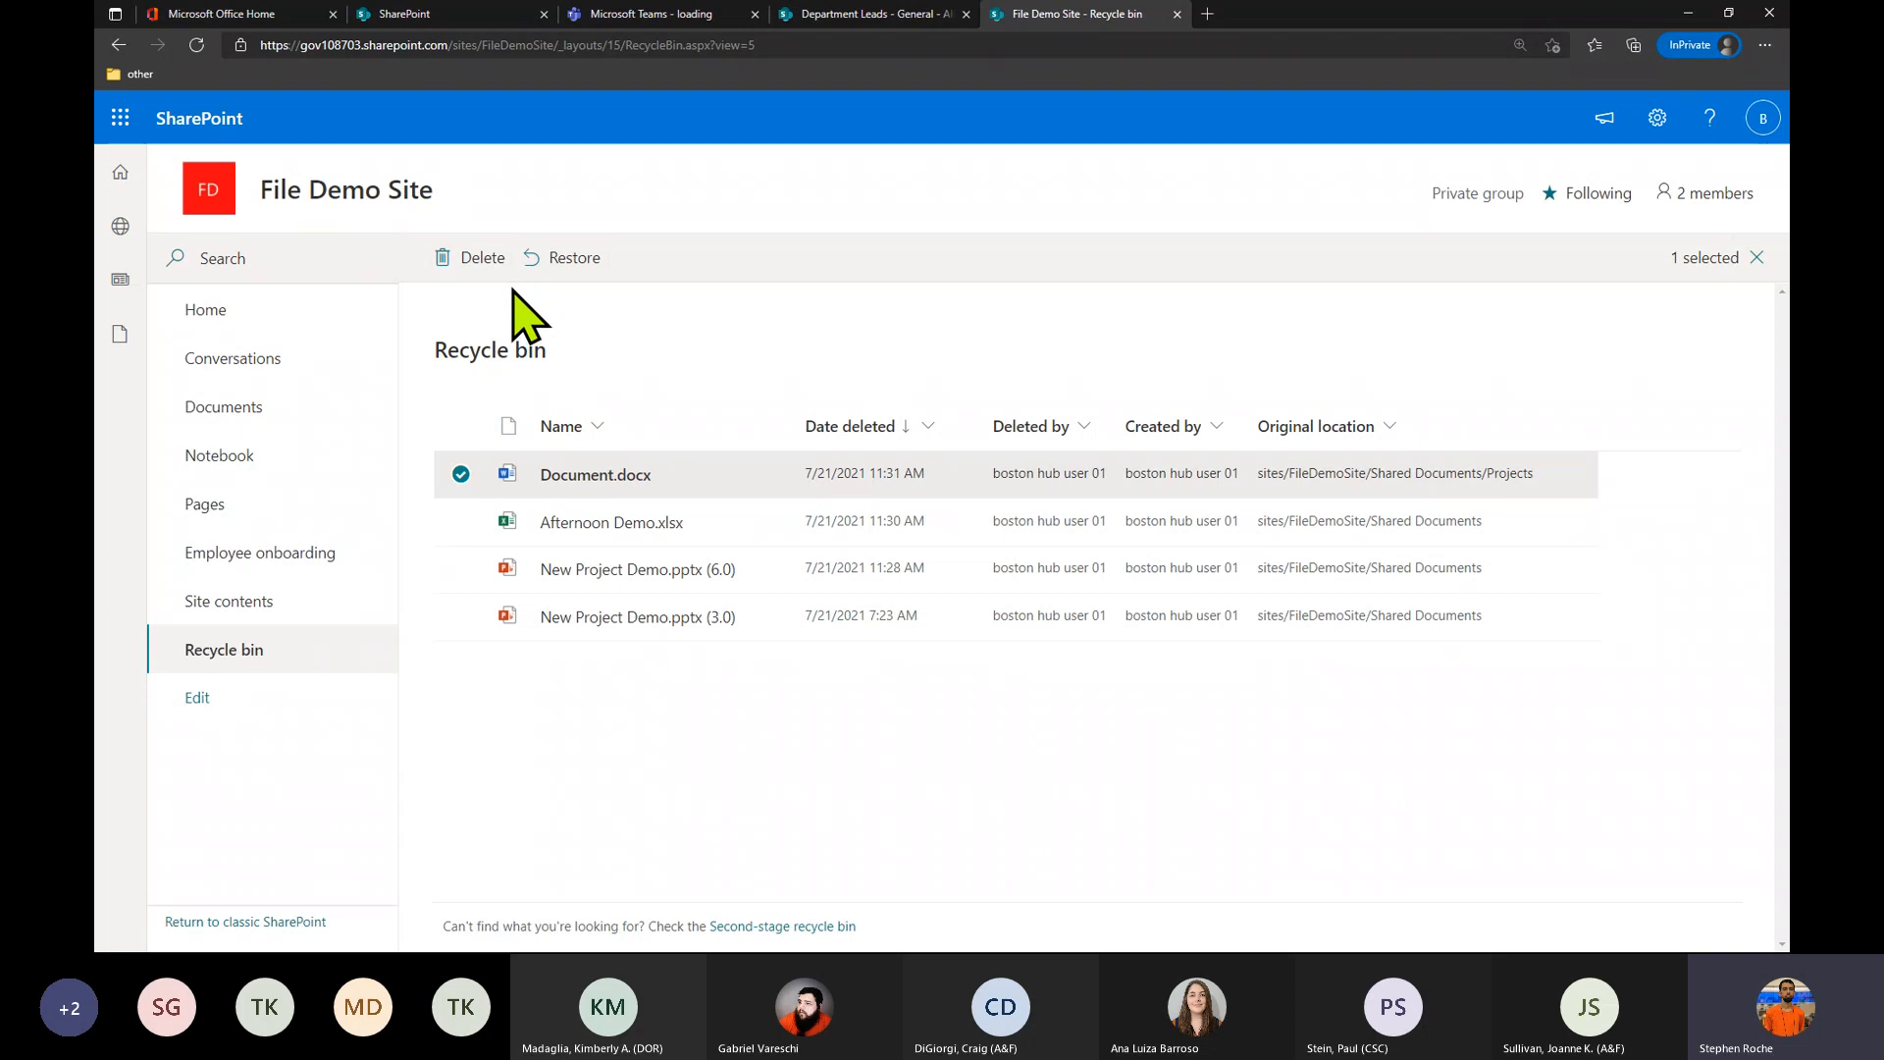
click(477, 276)
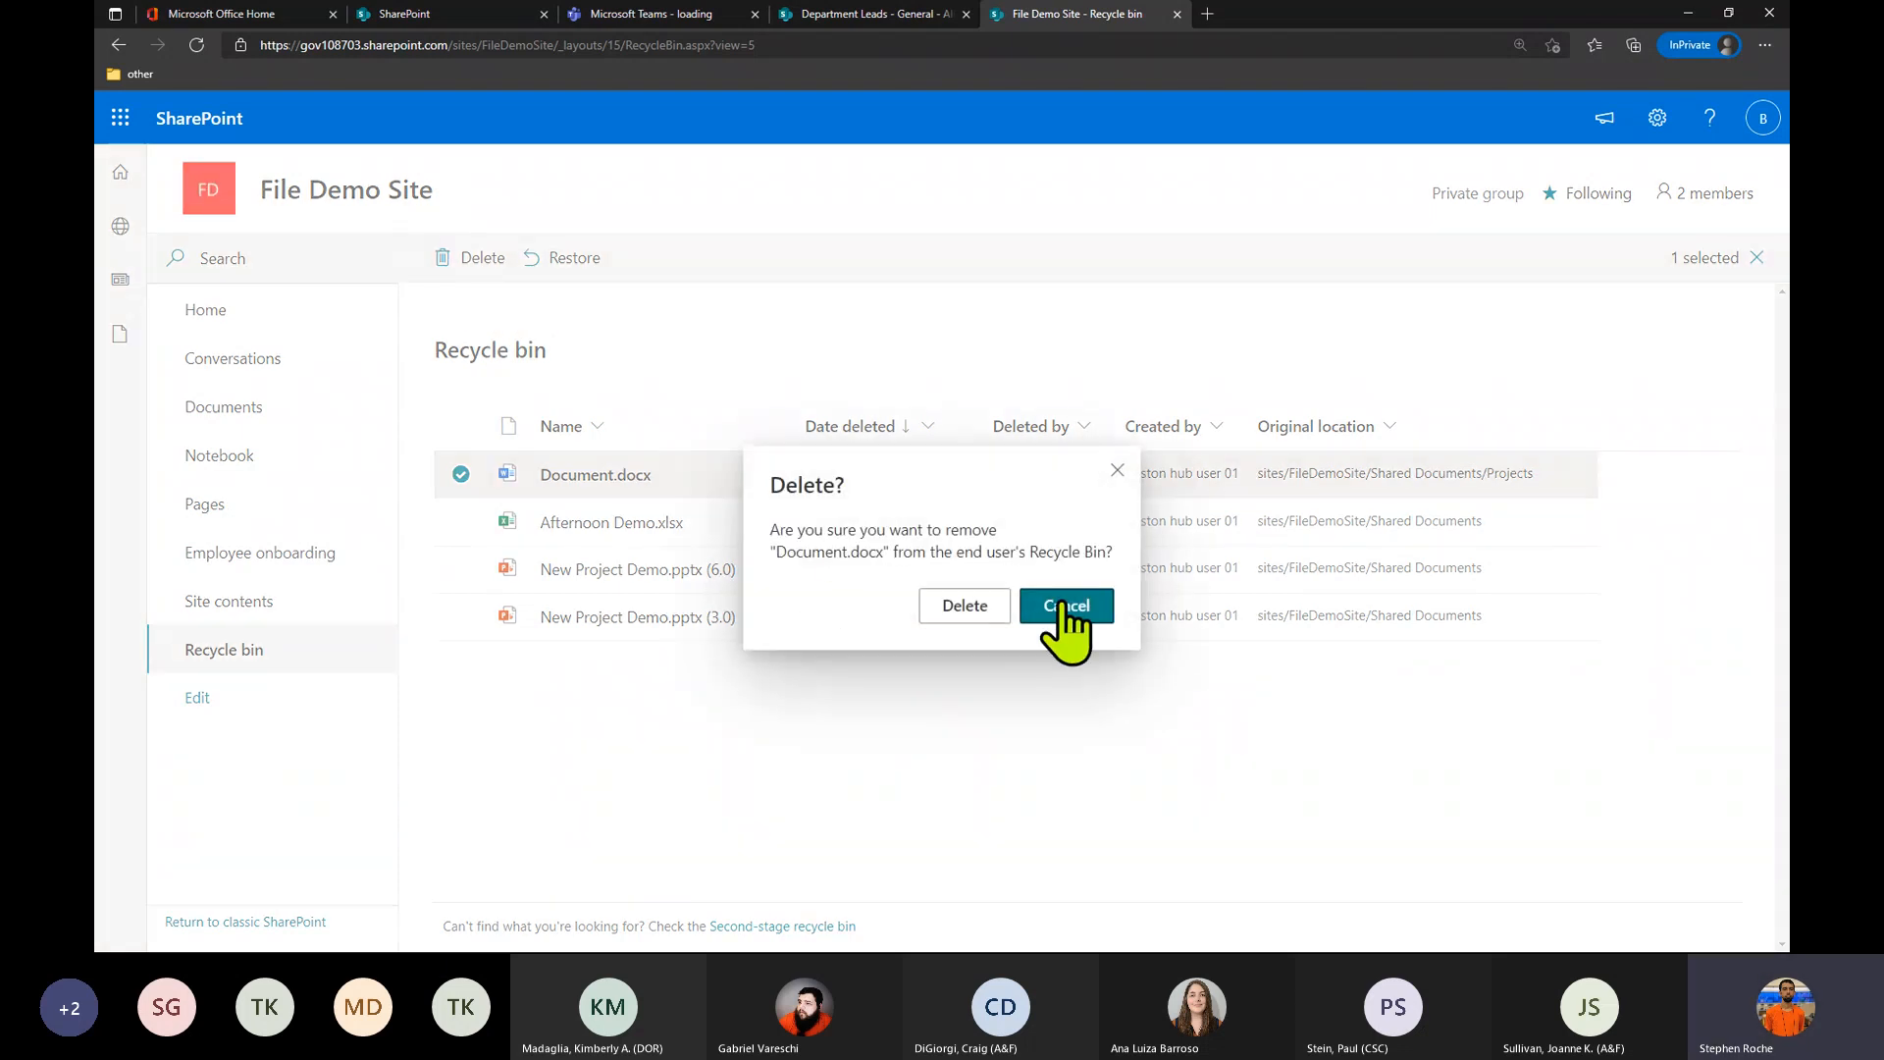
click(988, 611)
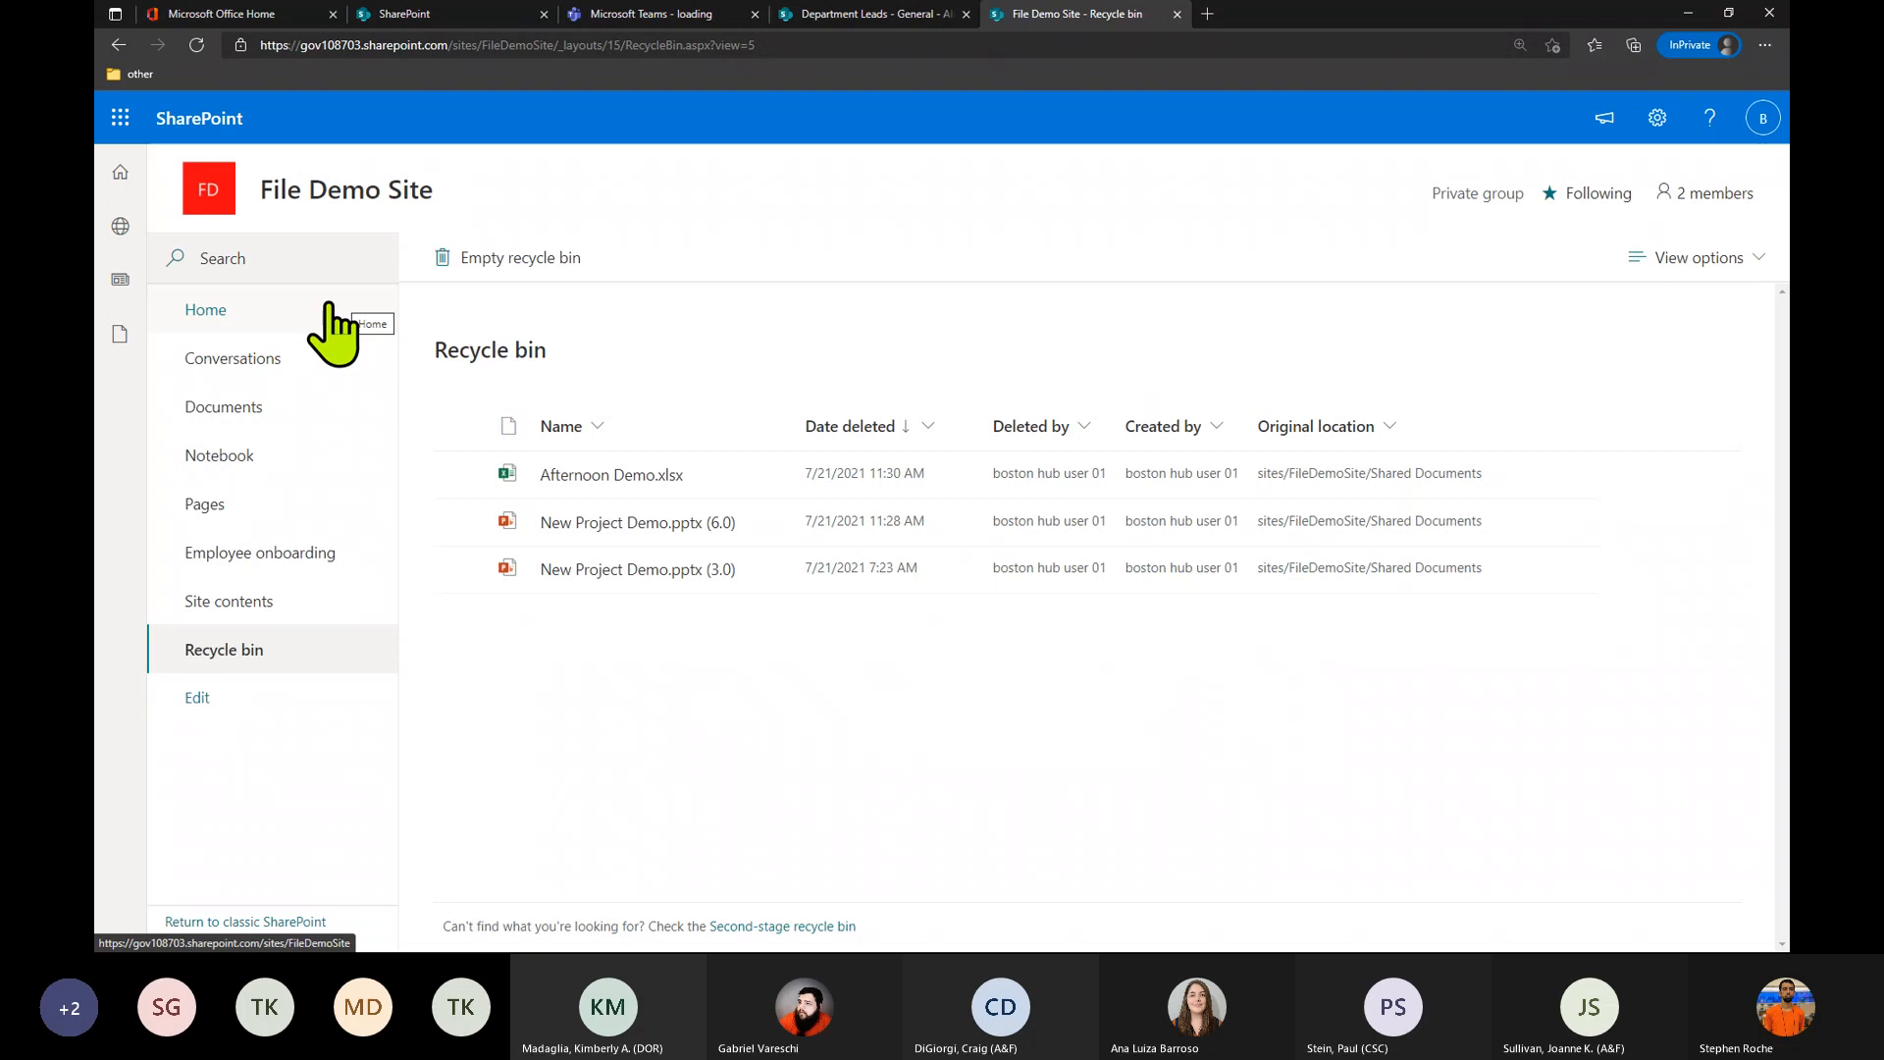
View the Employee onboarding list and go back to the site's home page.
click(267, 552)
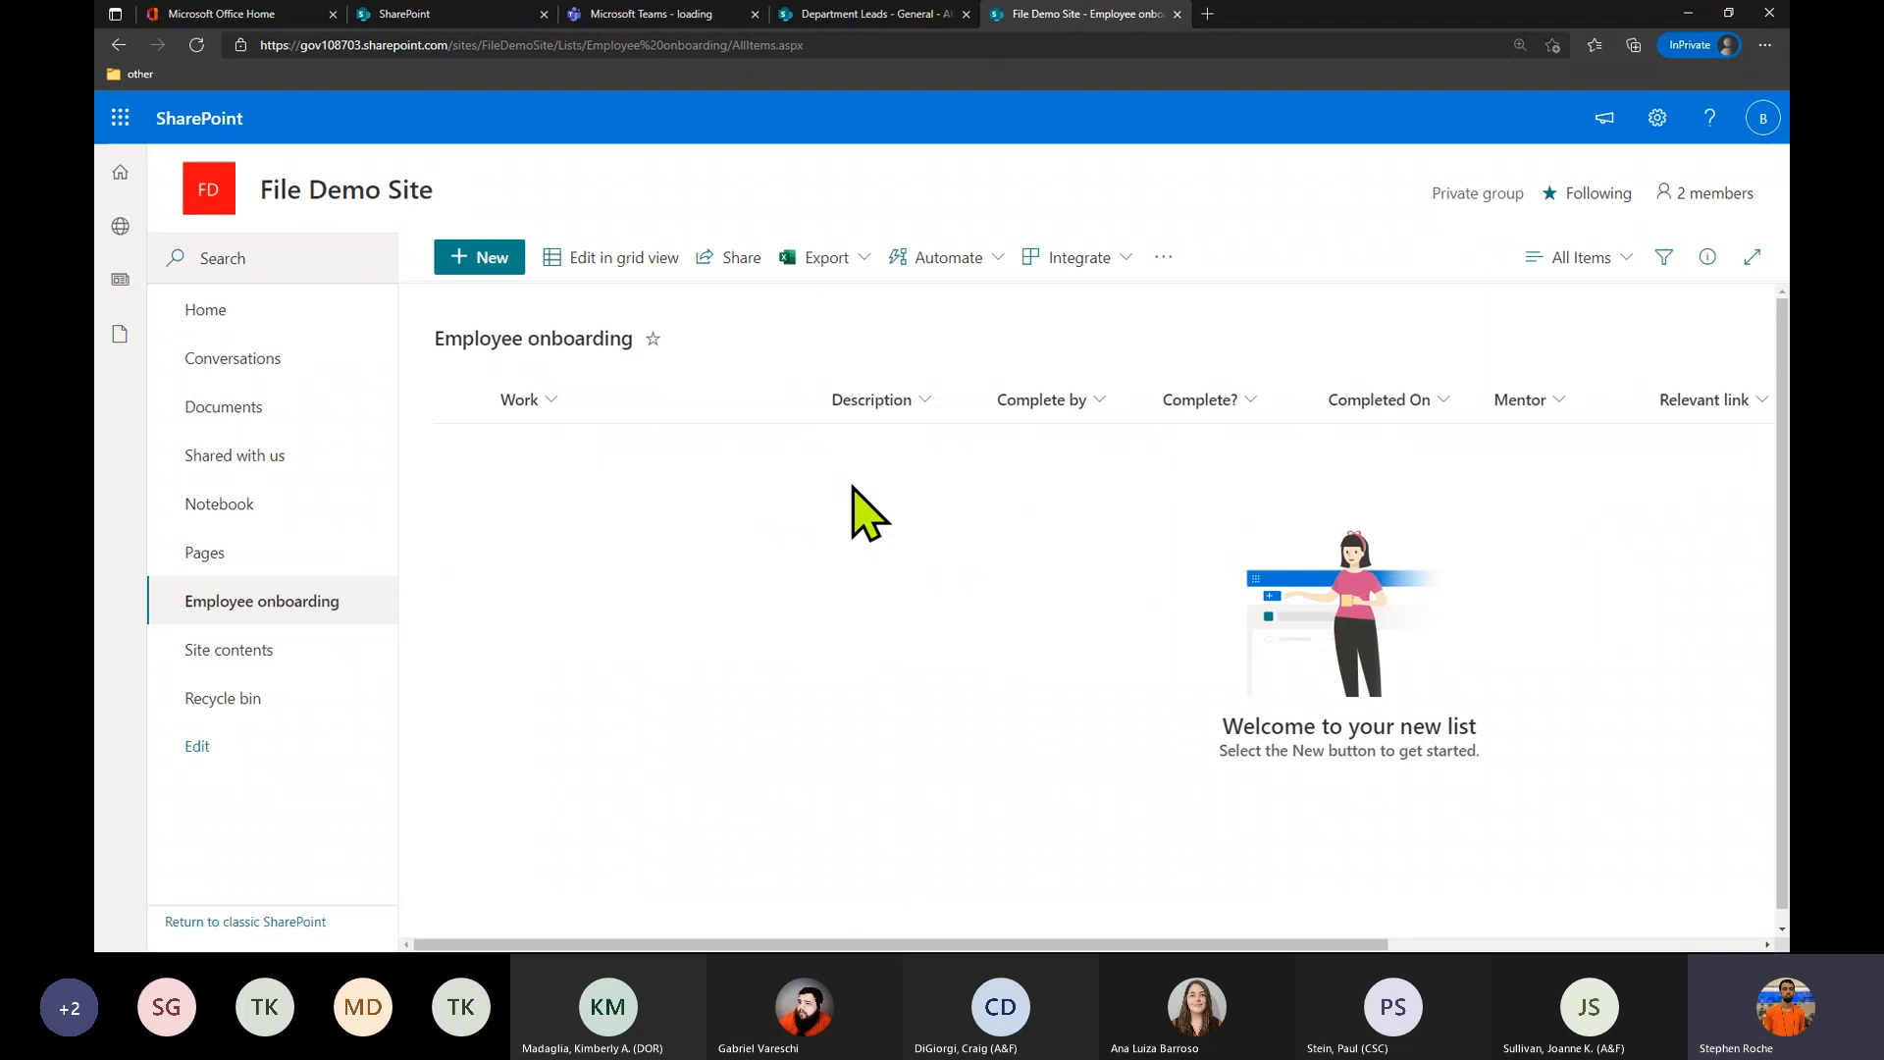
click(310, 310)
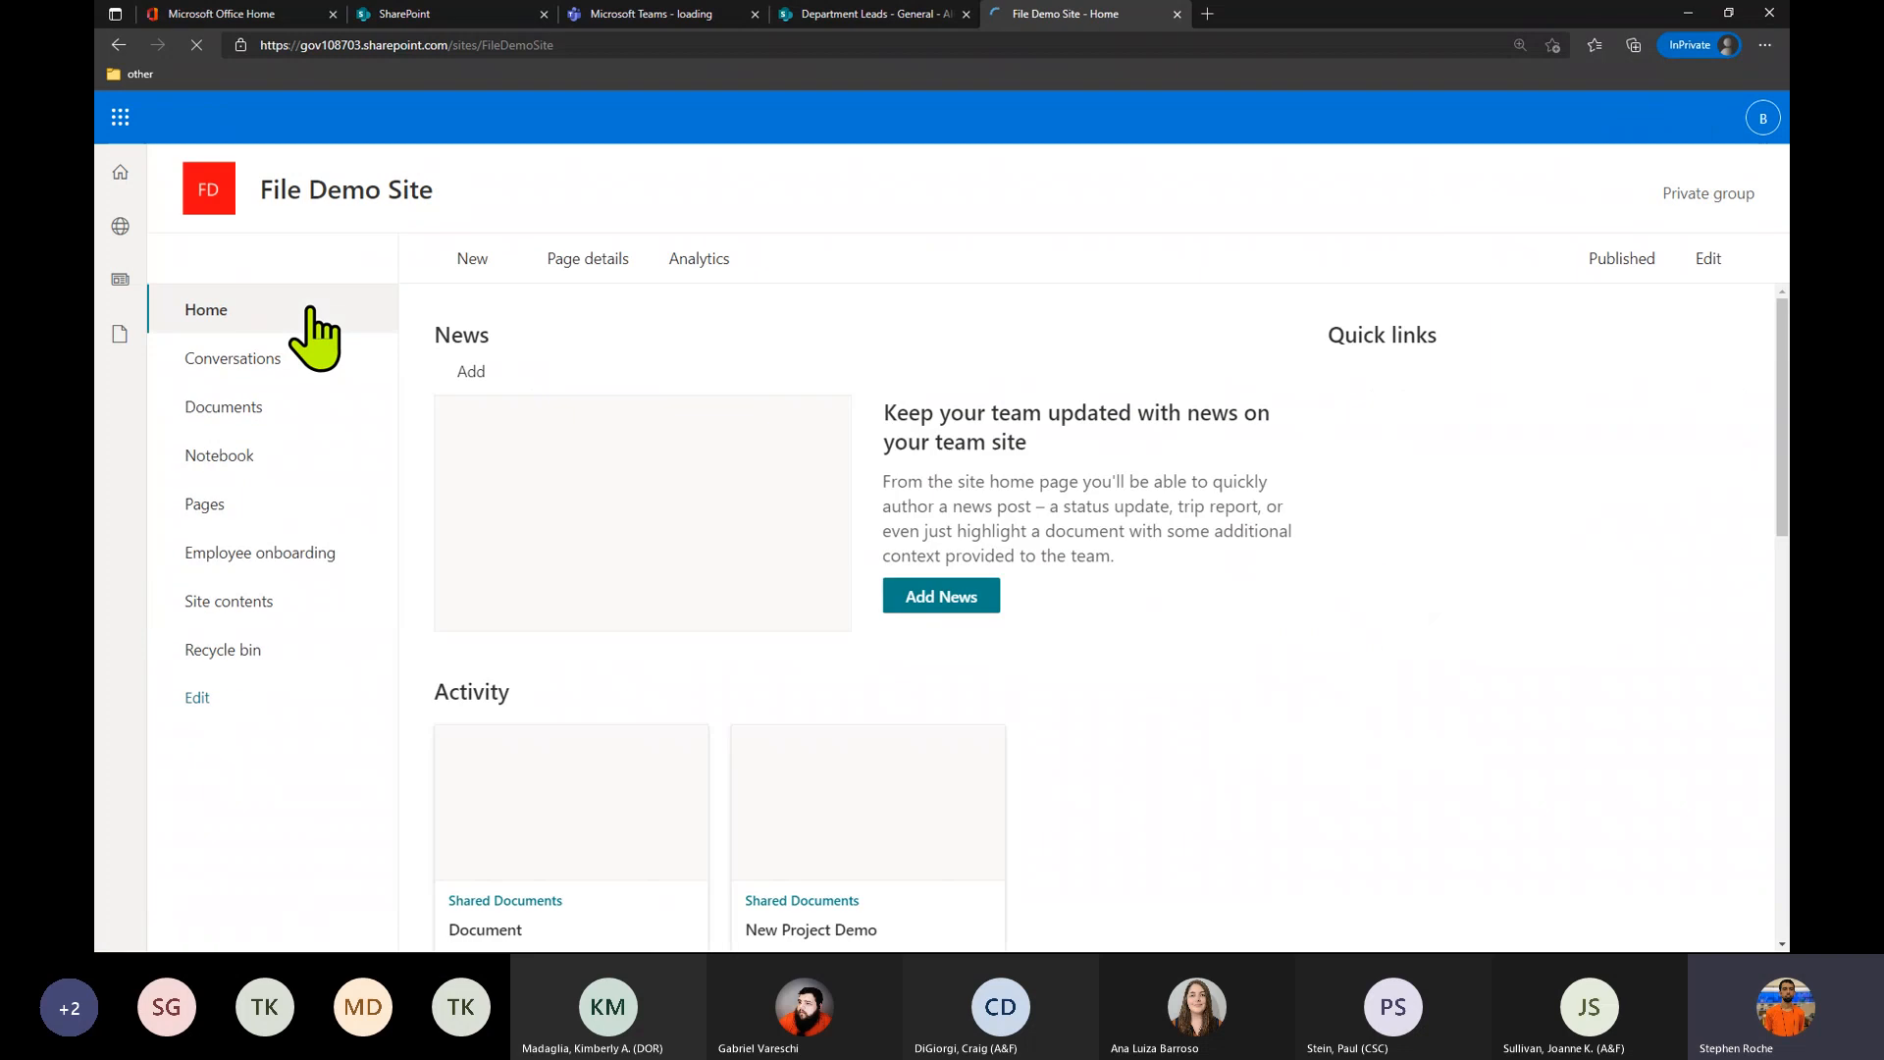
Create a document library named Project B that shows in site navigation, and return to the Documents library.
click(487, 268)
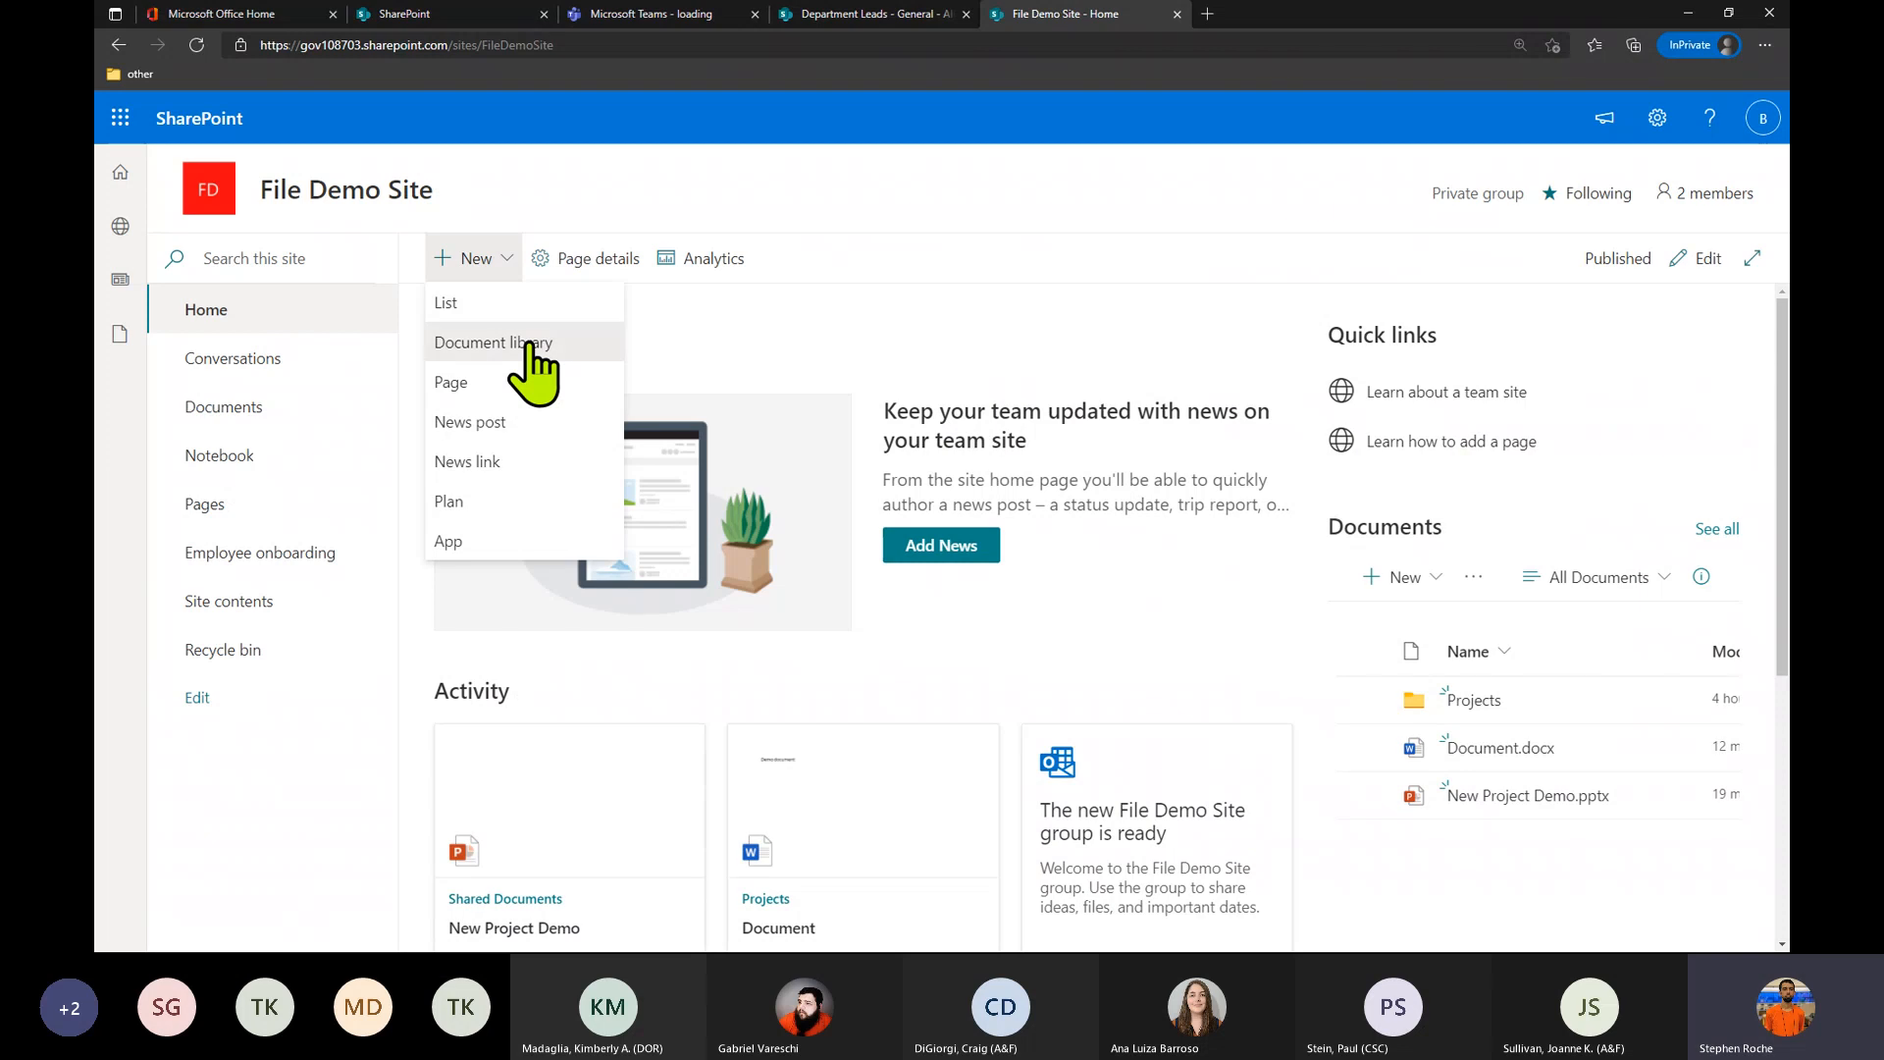
click(534, 346)
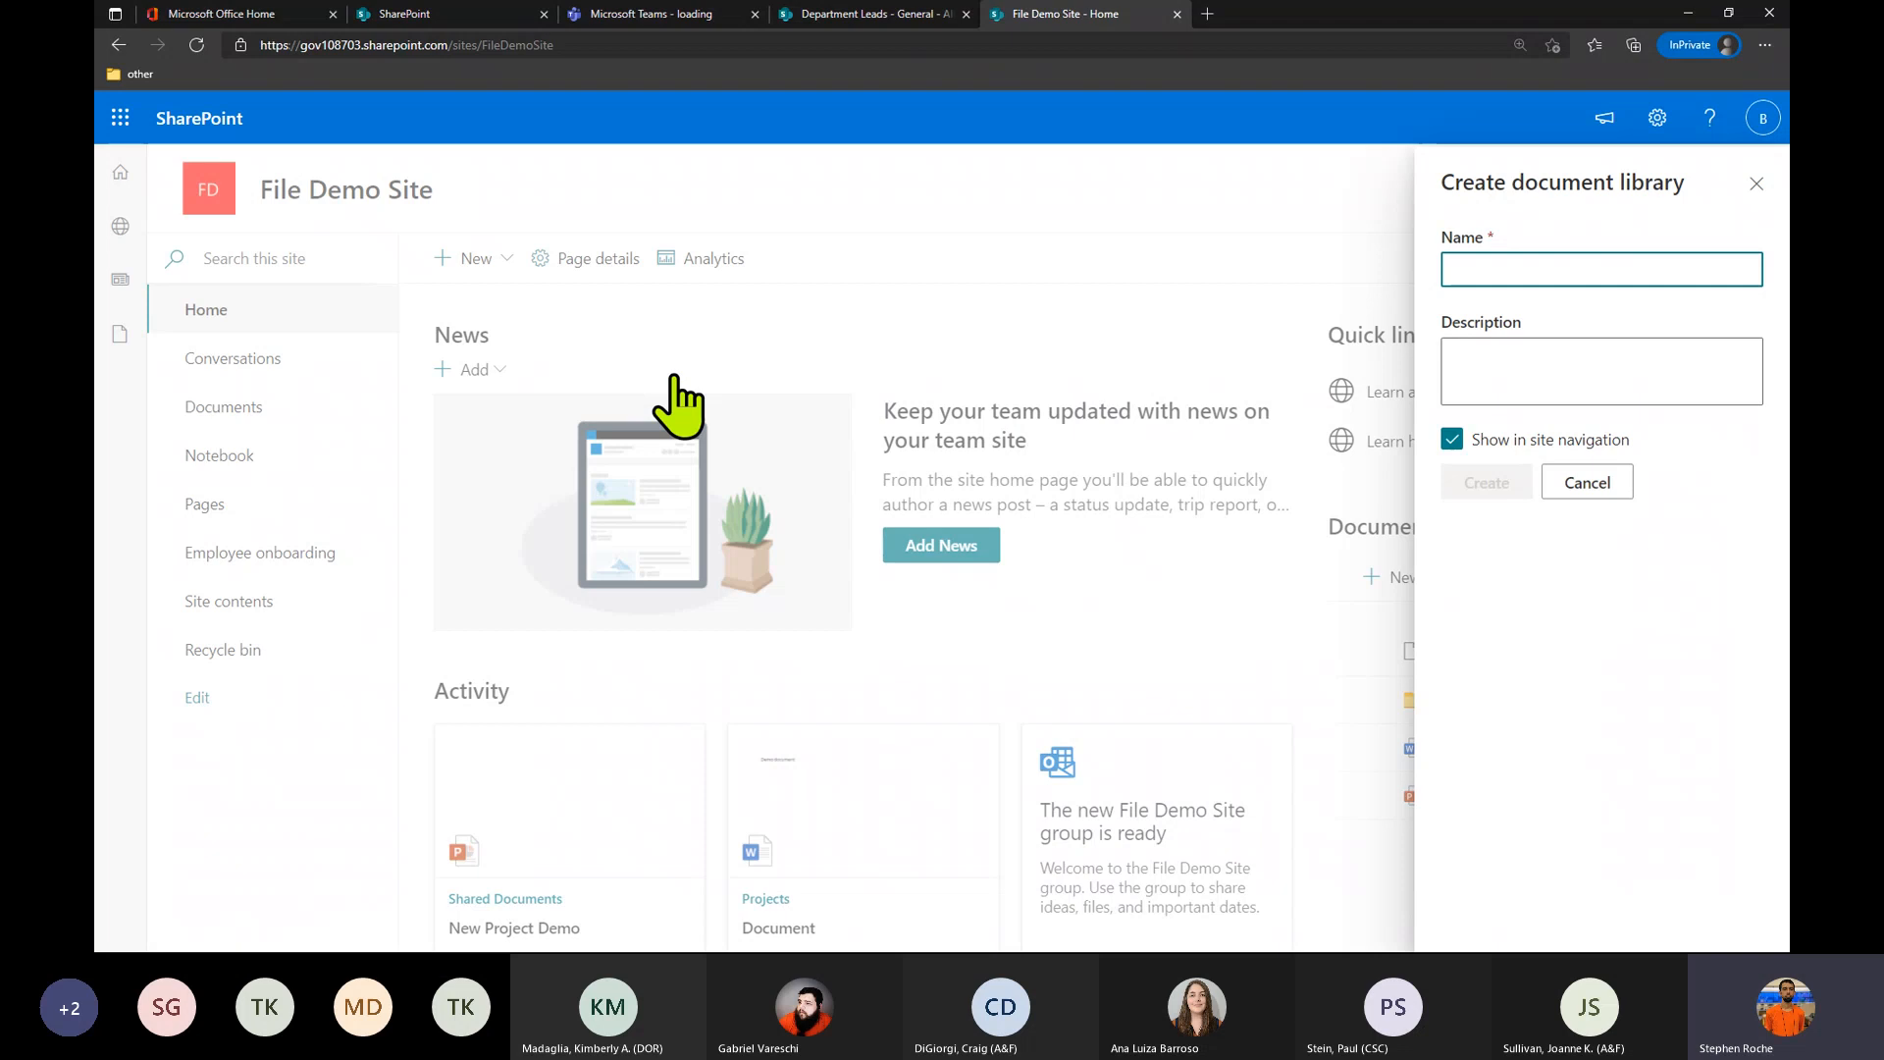
text(Project B)
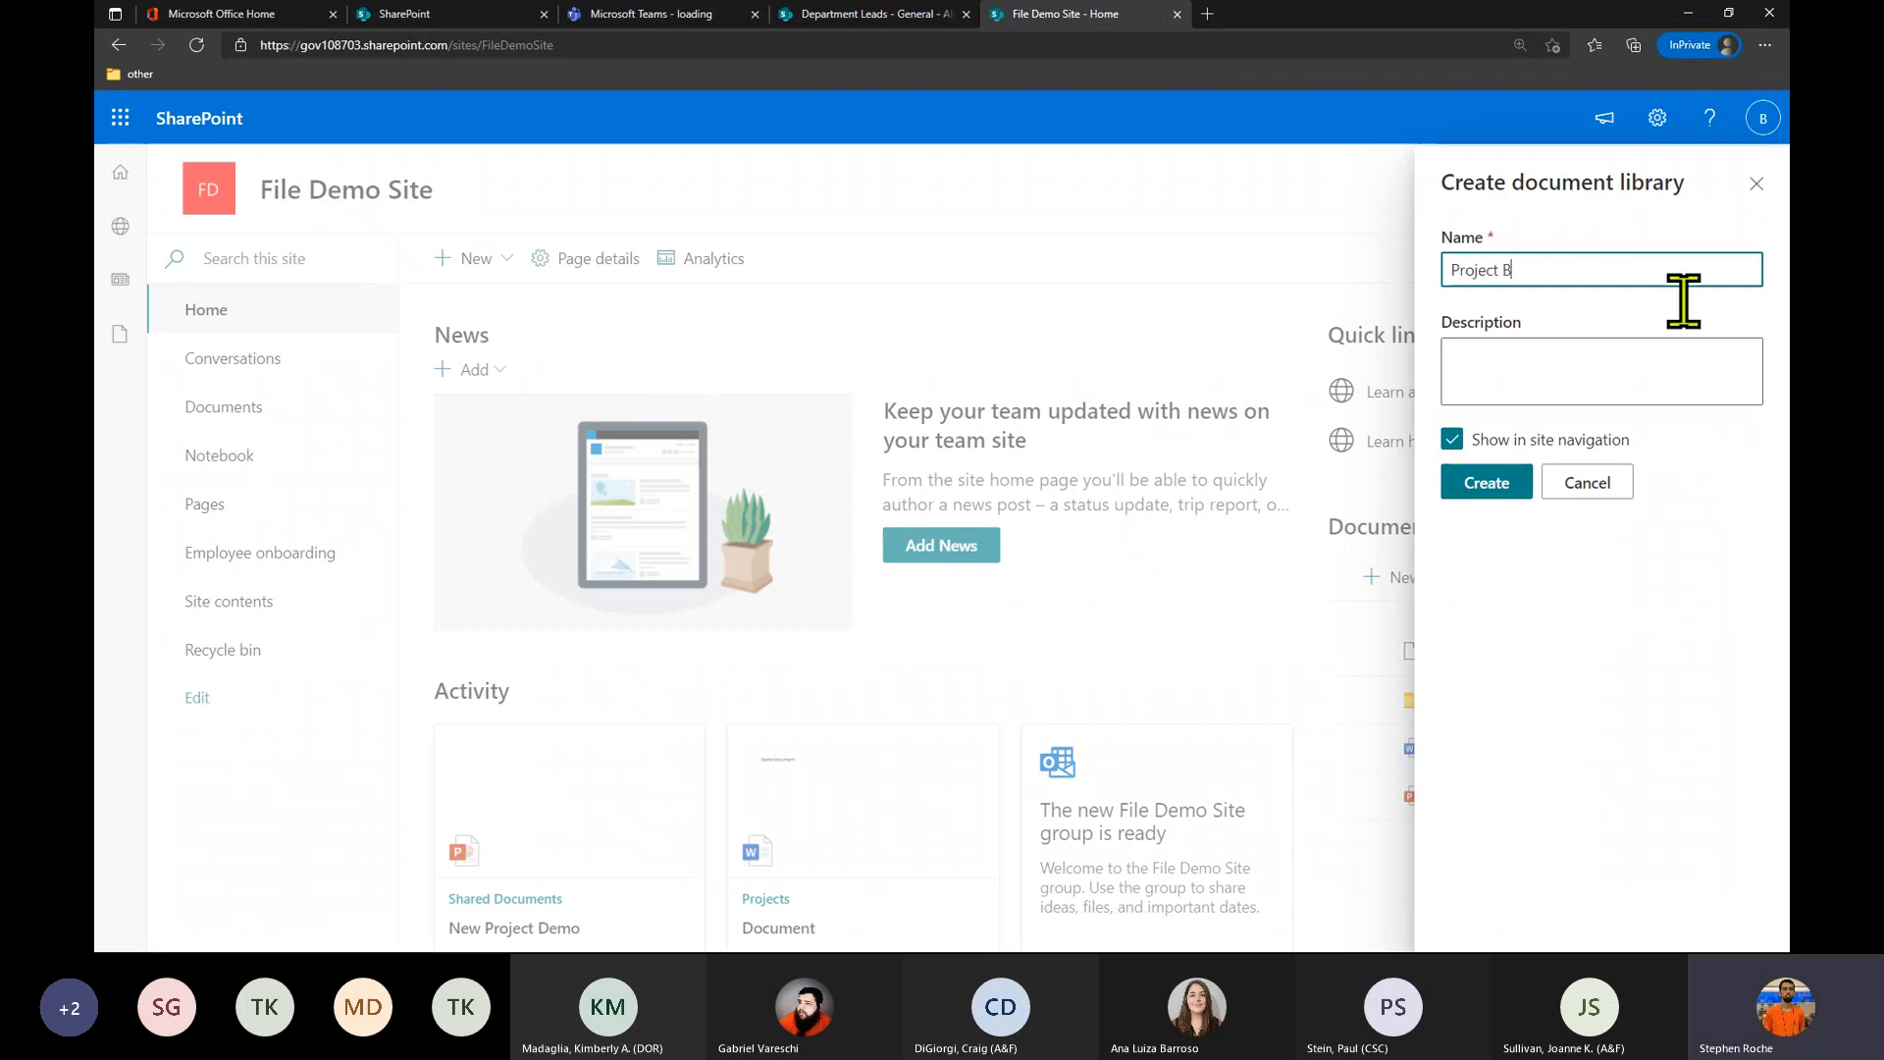
click(1506, 491)
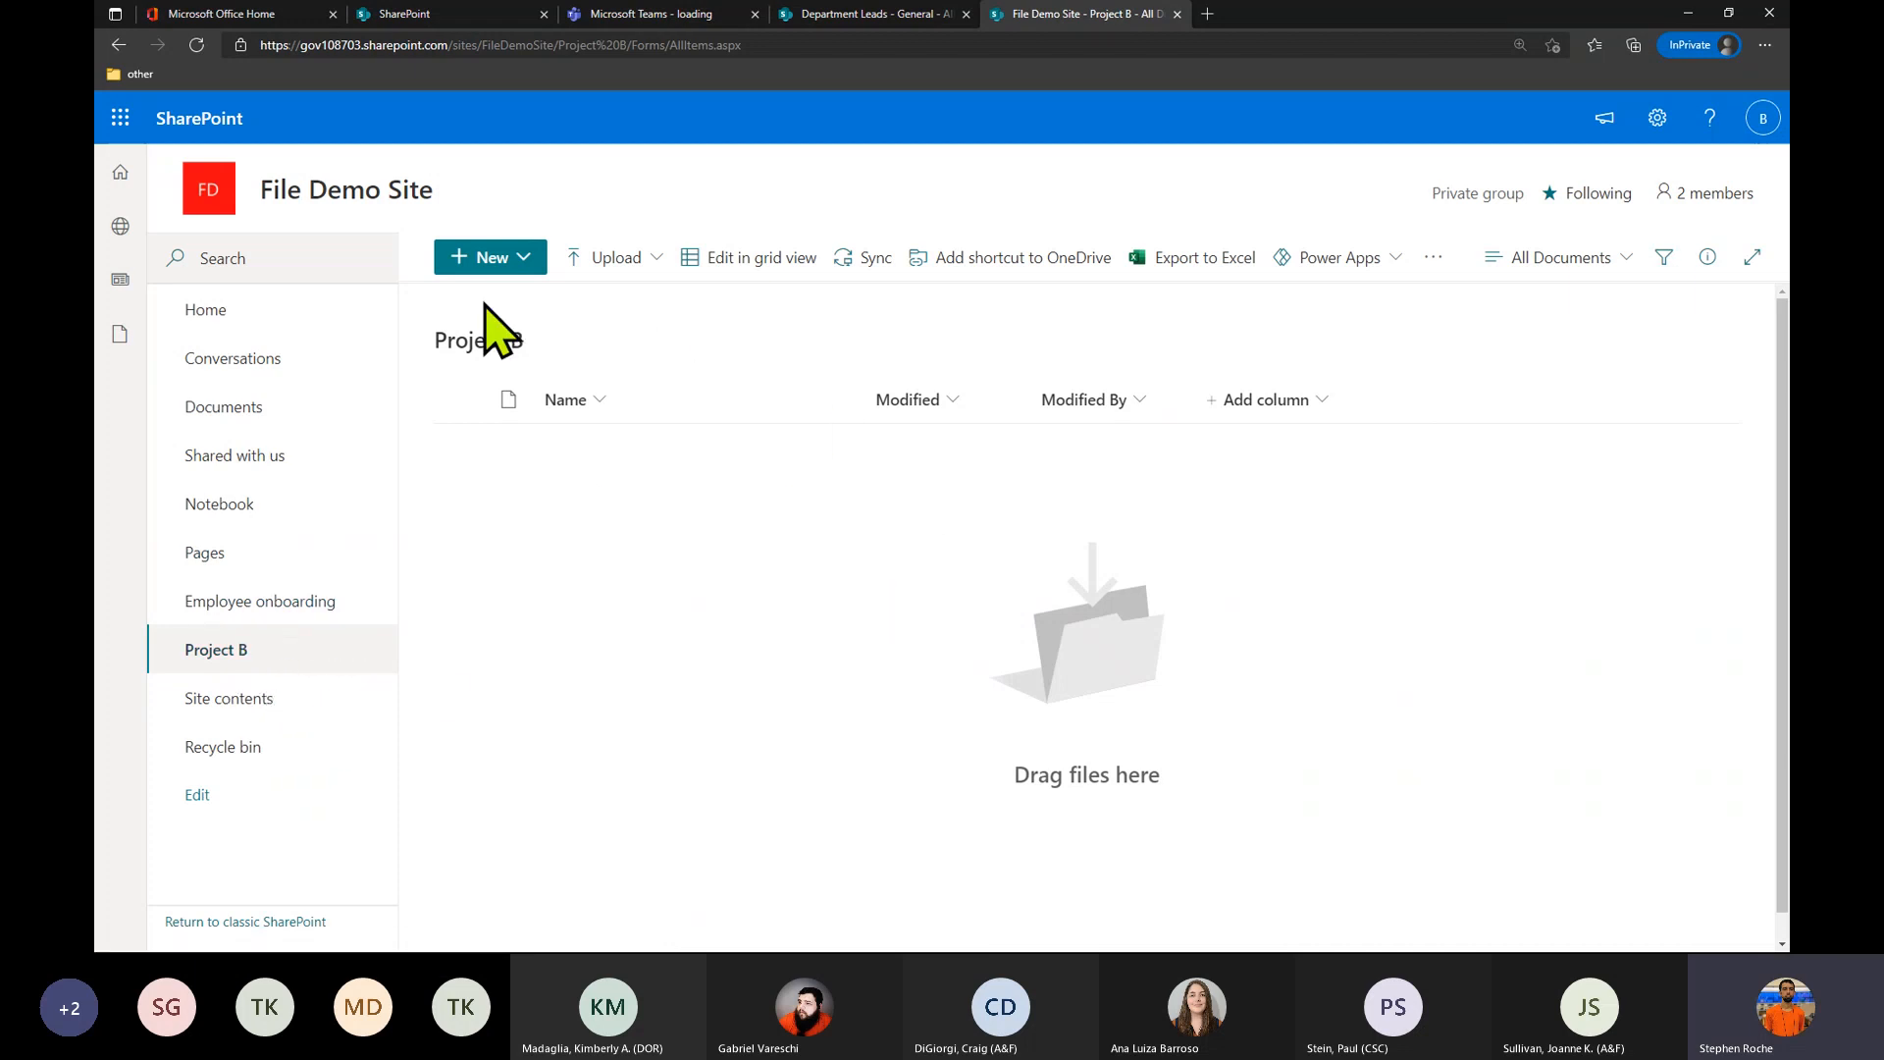
click(283, 406)
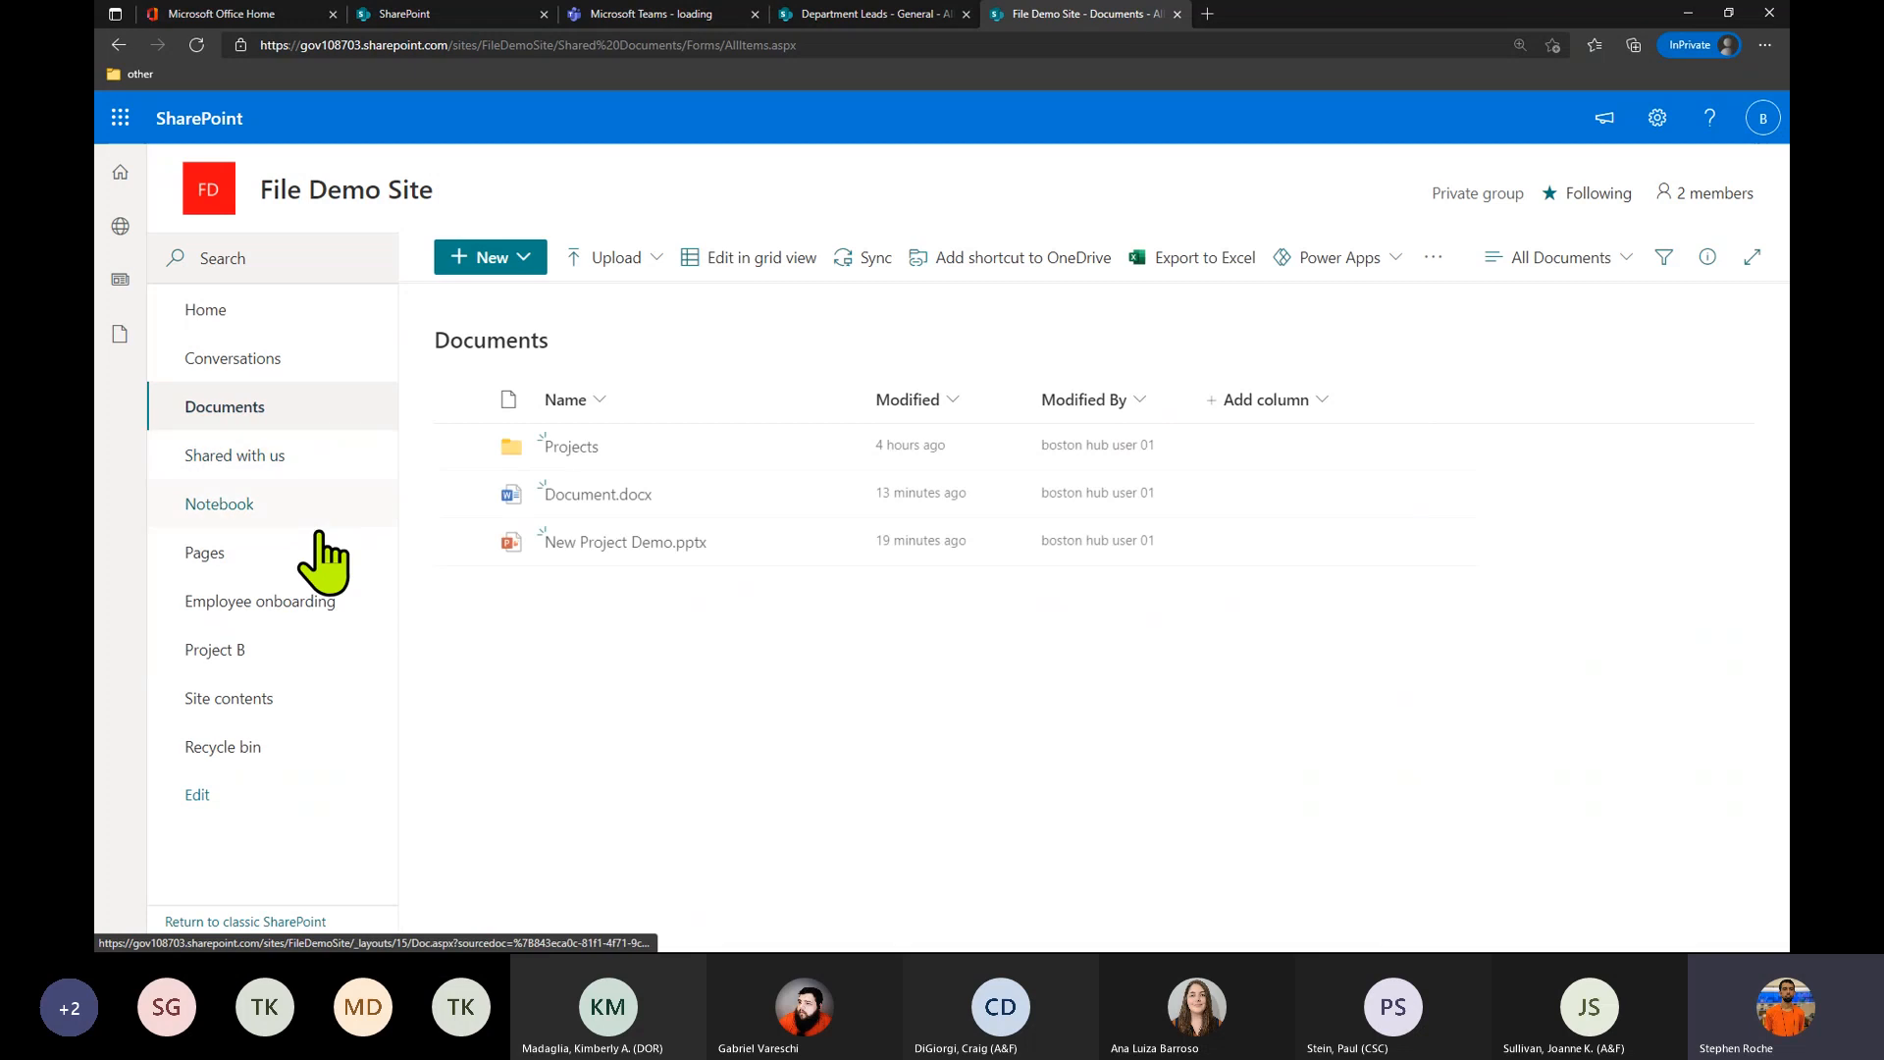
View the Project B library, return to the site's home page and create an Event itinerary list from its template, shown in site navigation.
click(292, 649)
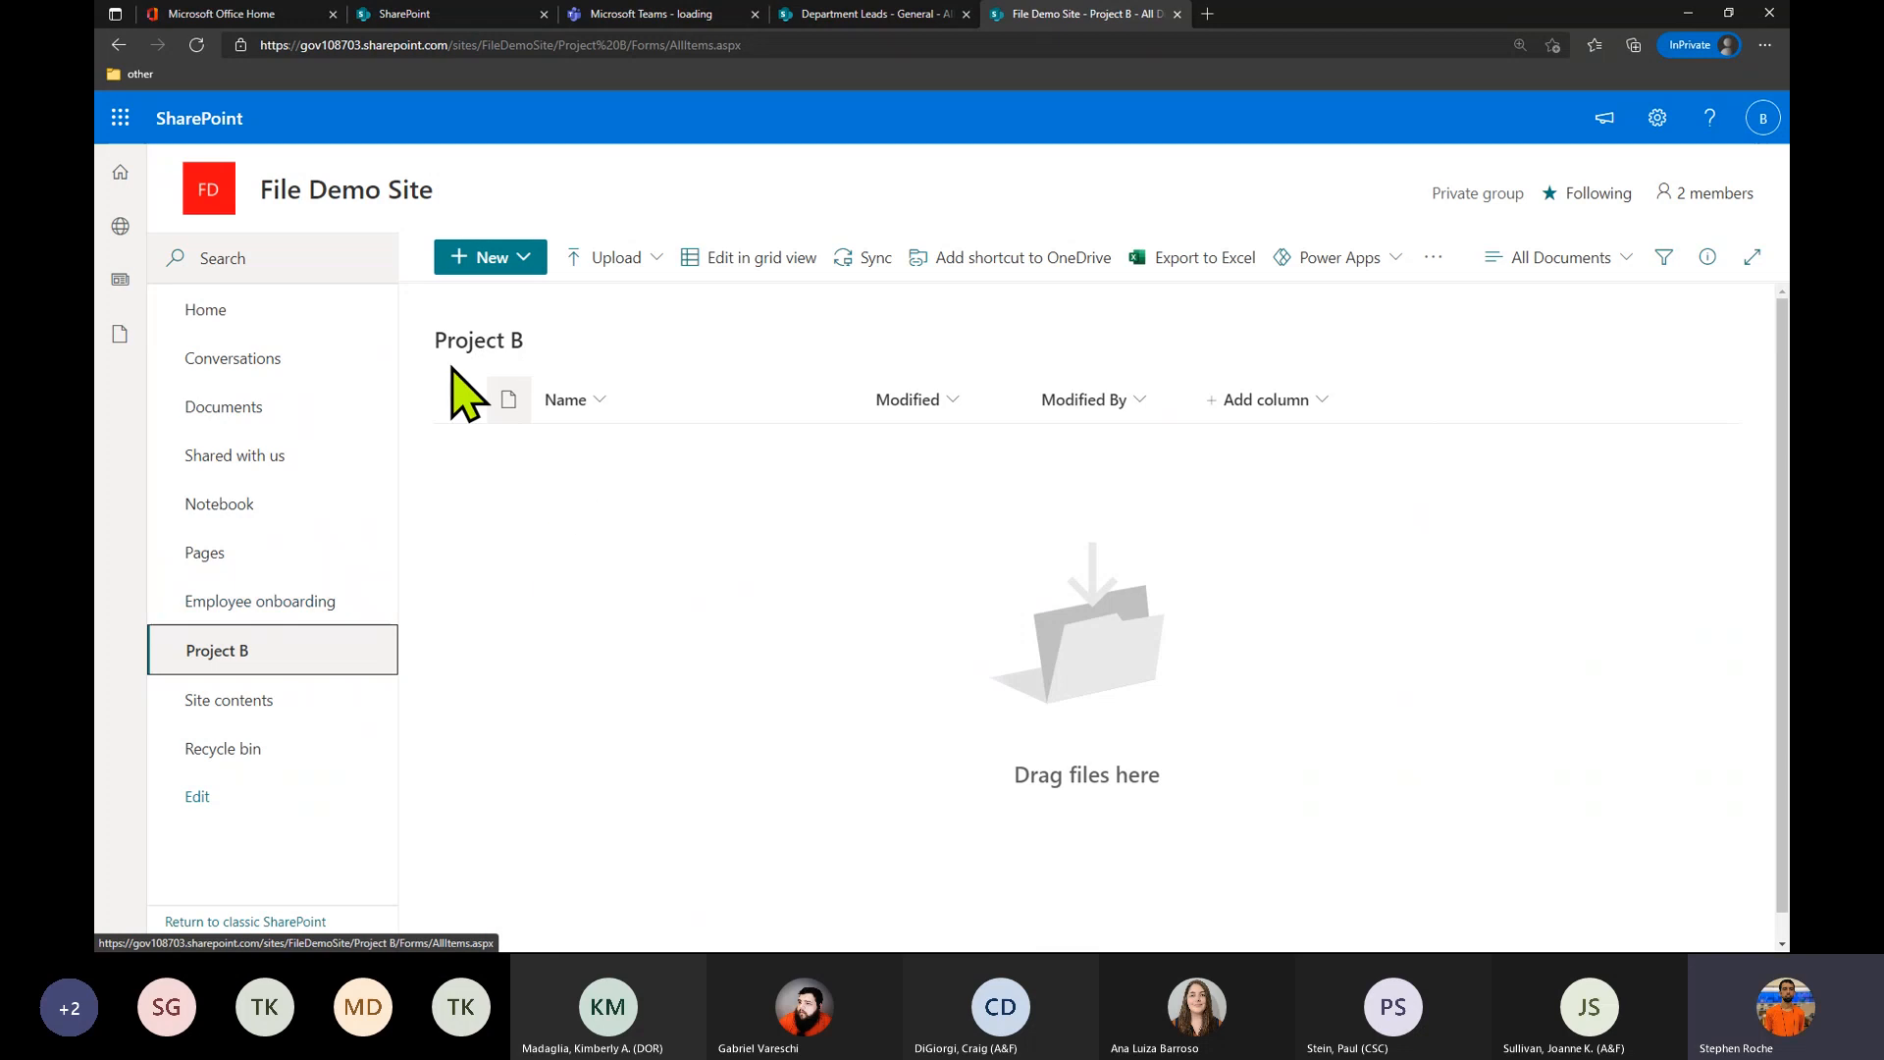
click(312, 322)
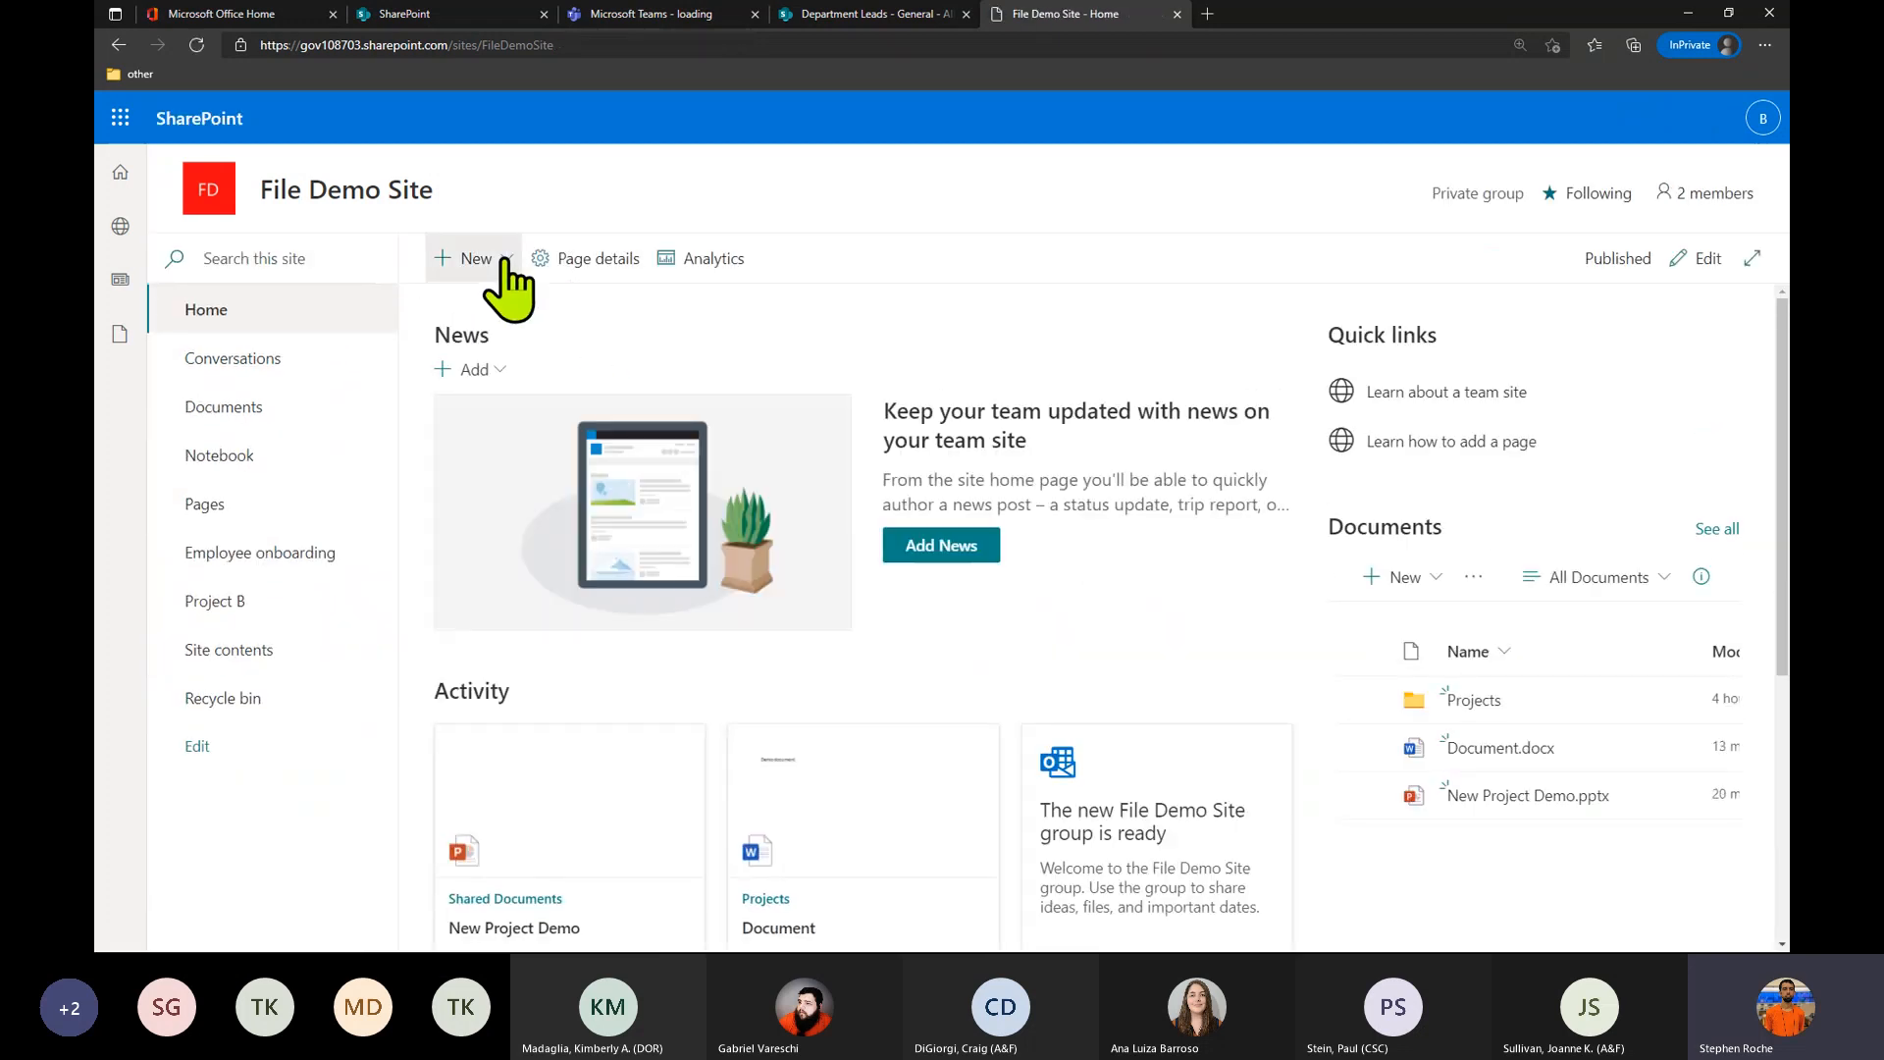
click(507, 261)
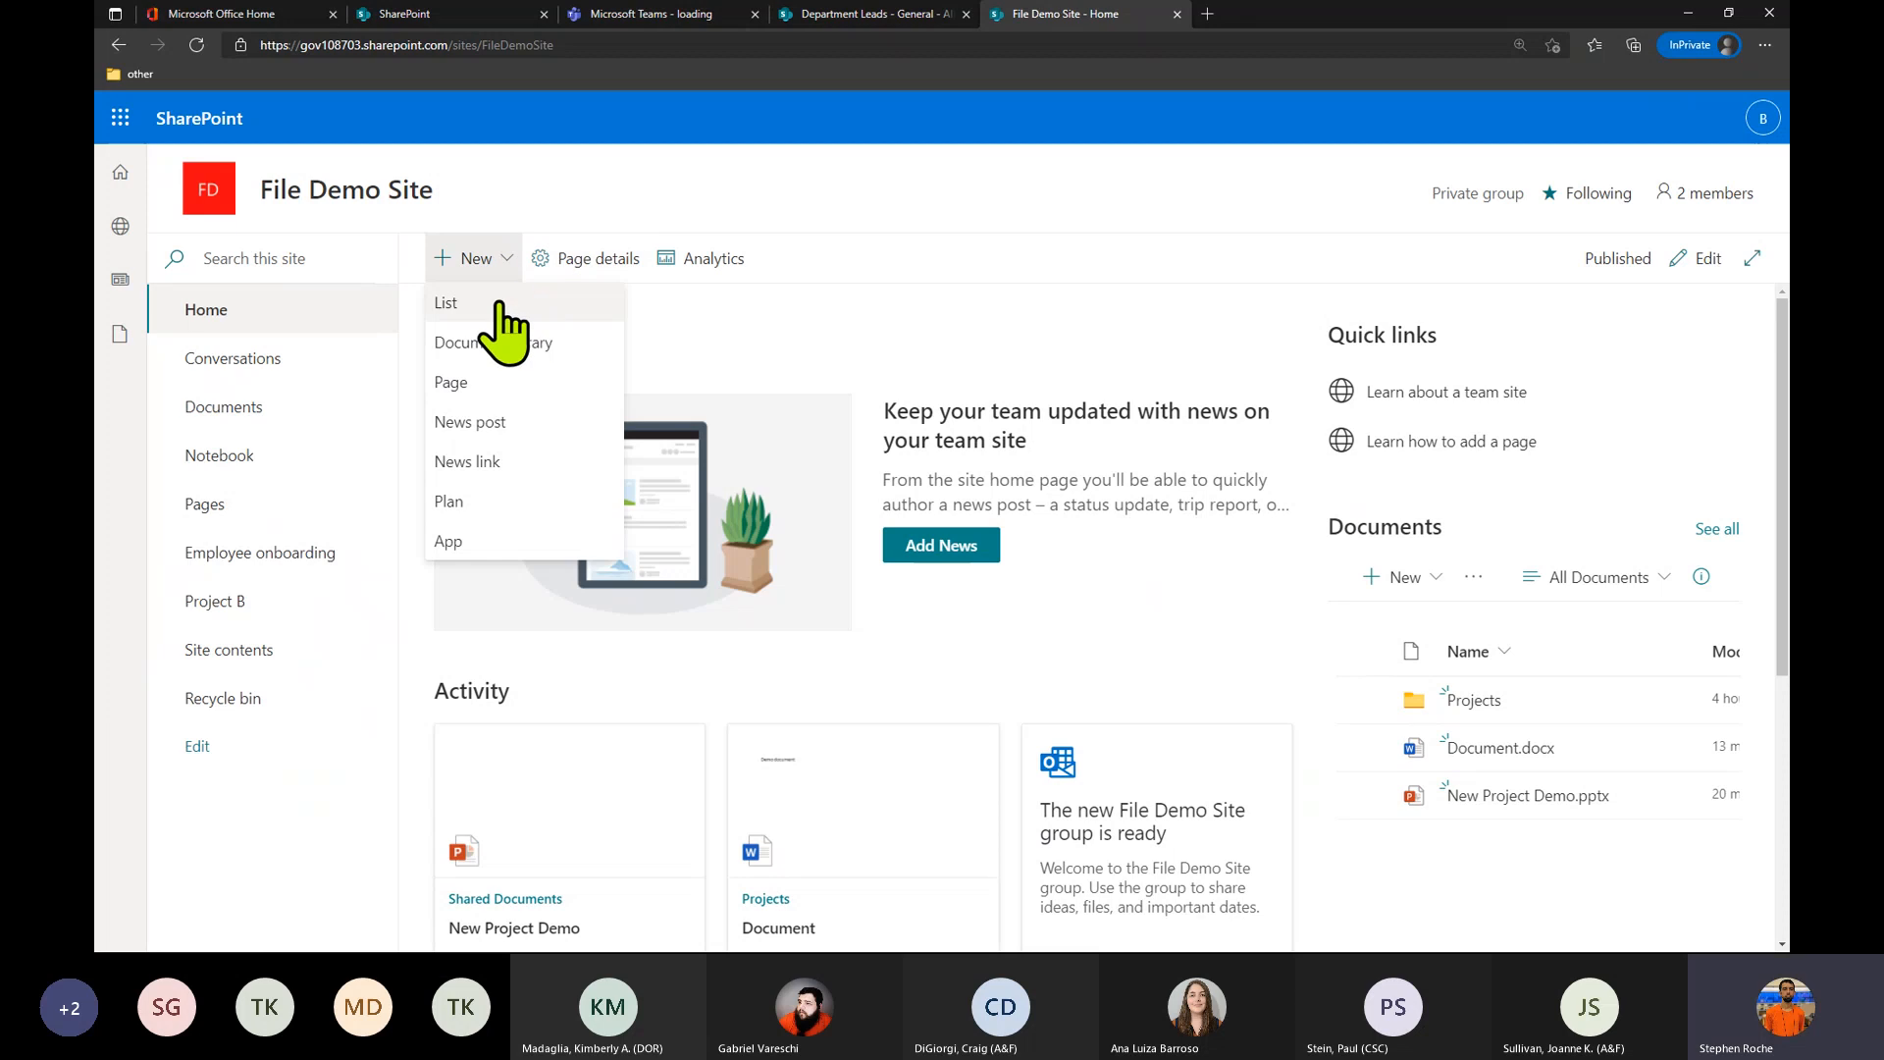
click(541, 398)
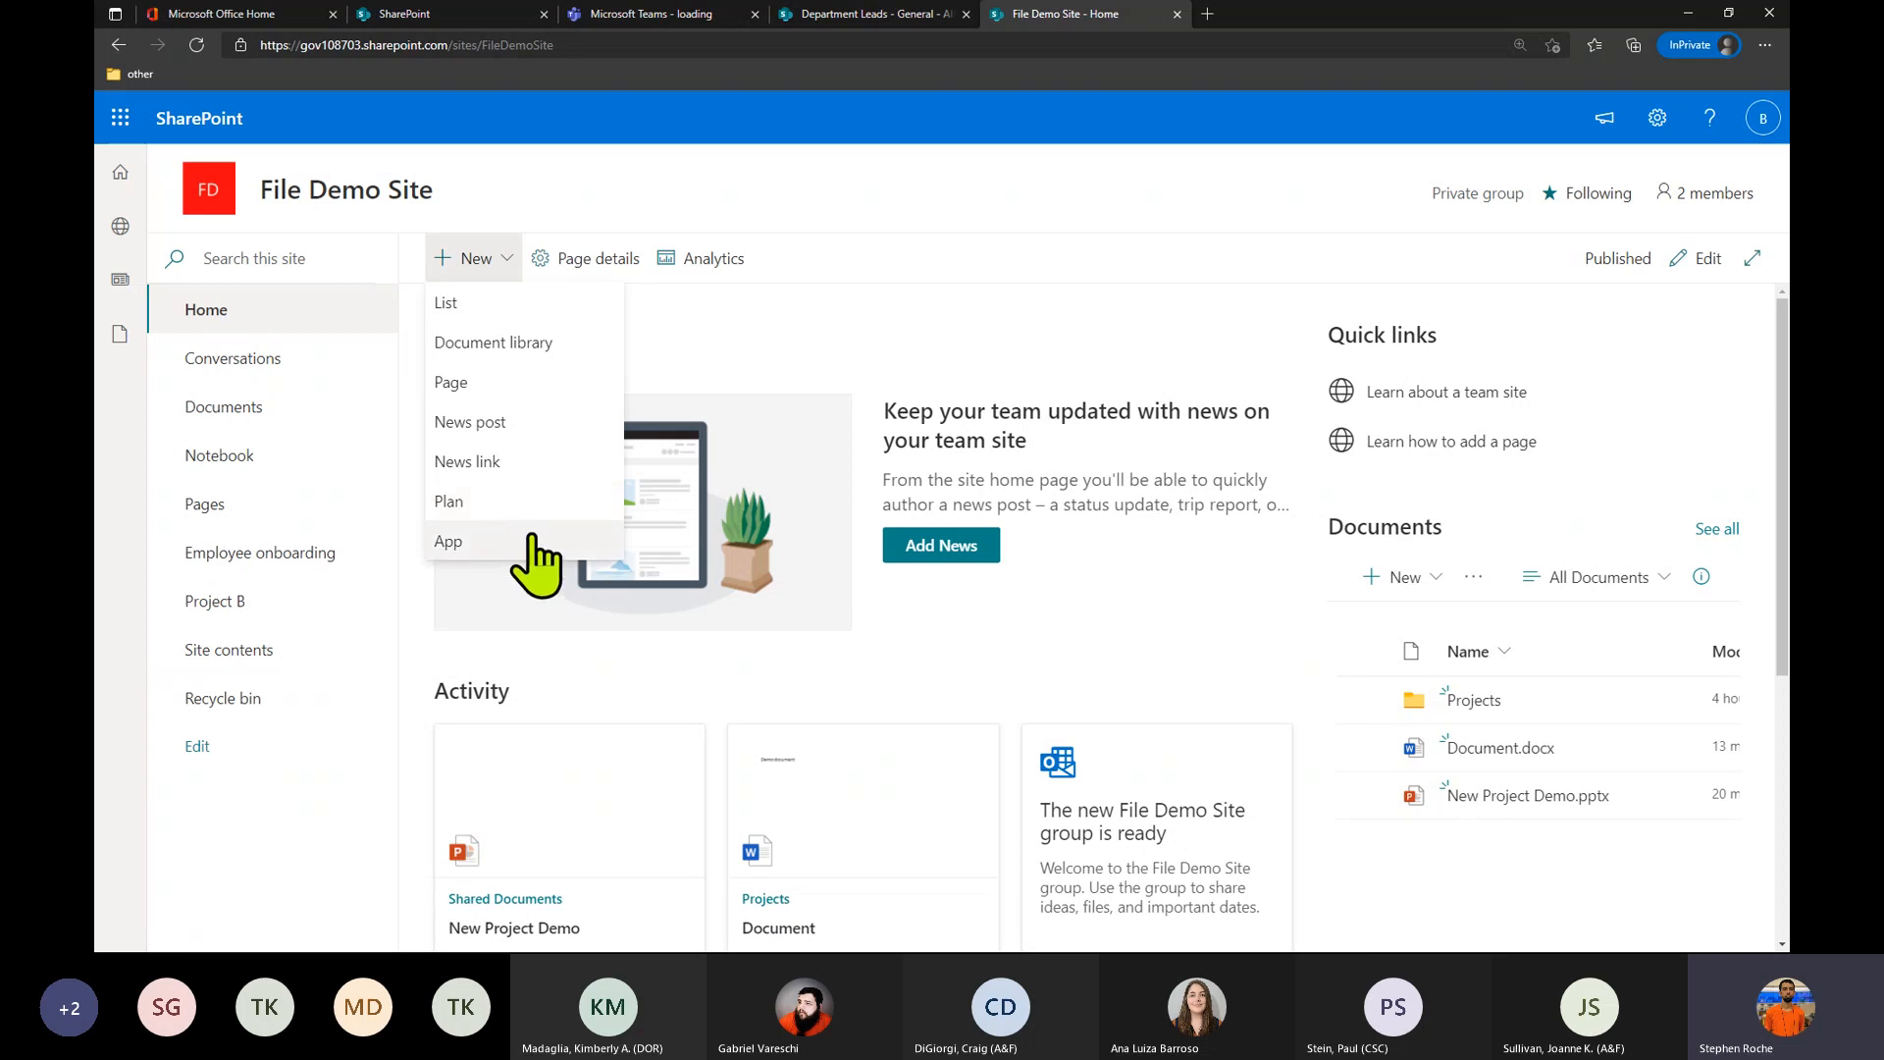
click(556, 304)
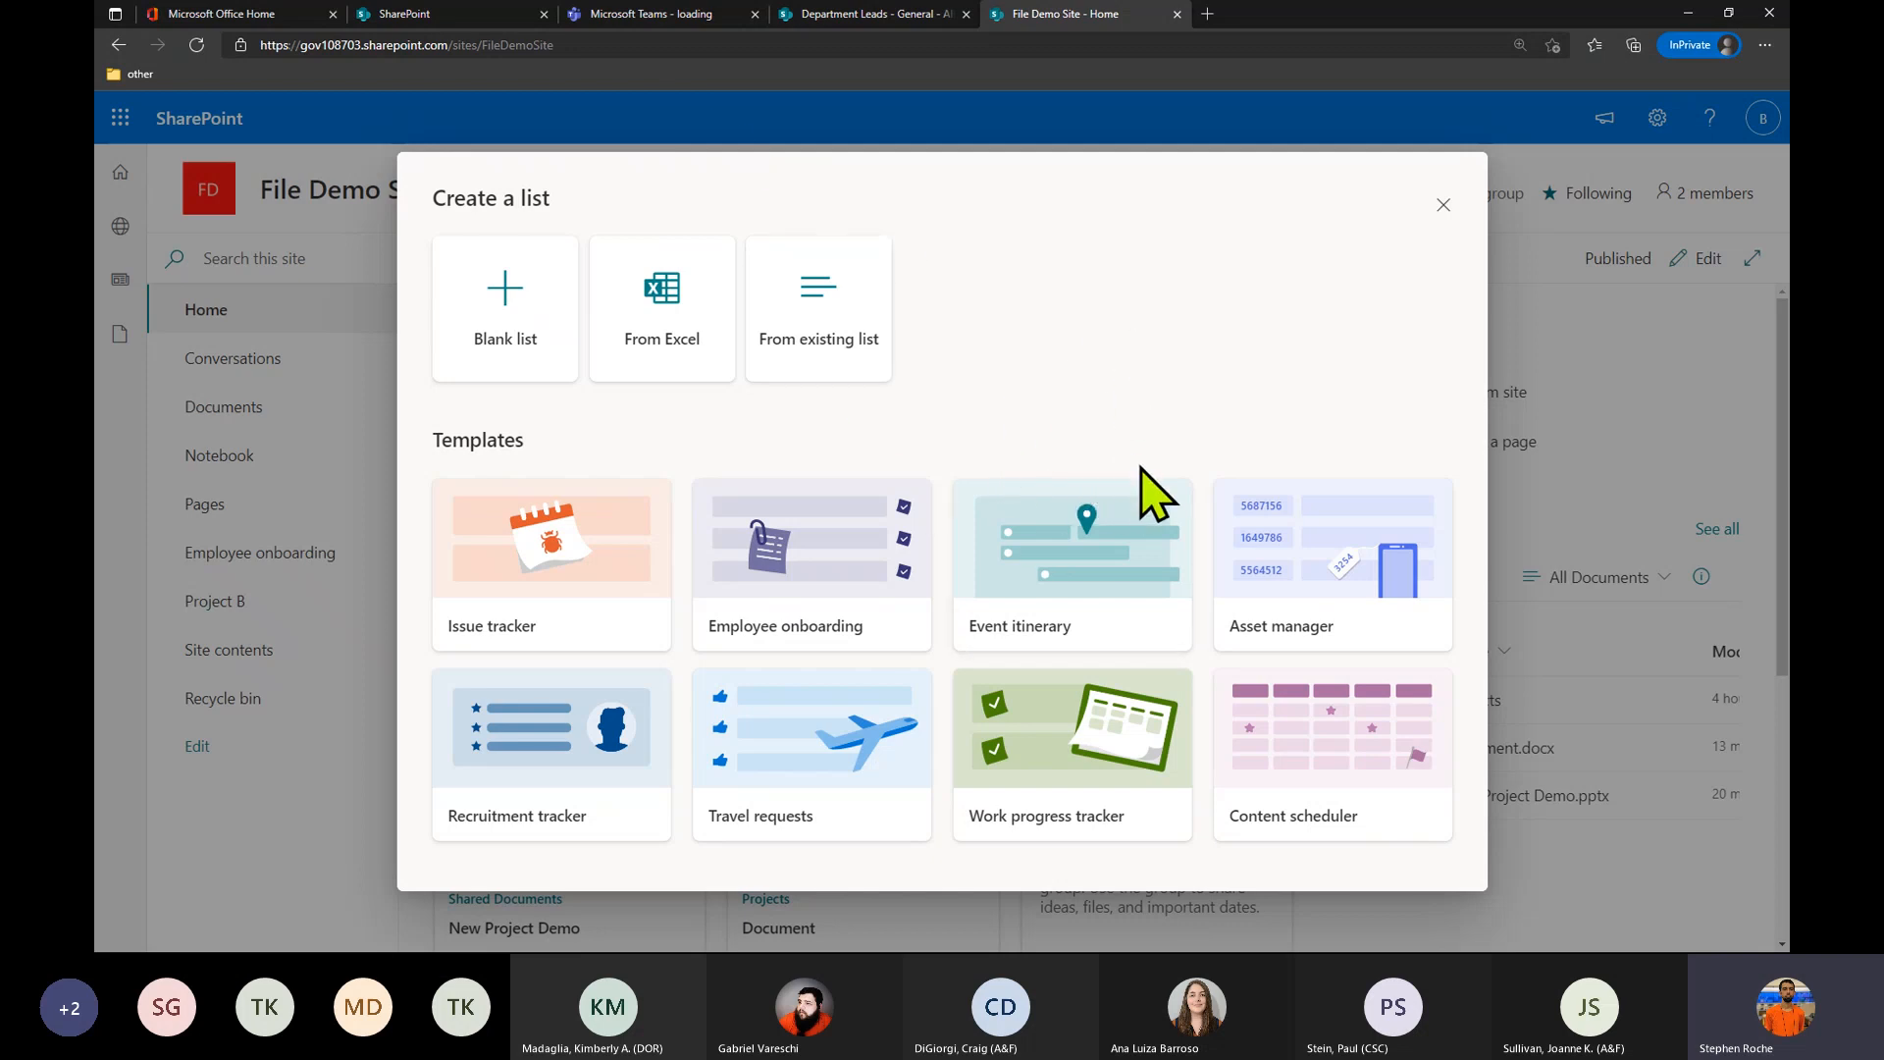
click(1139, 567)
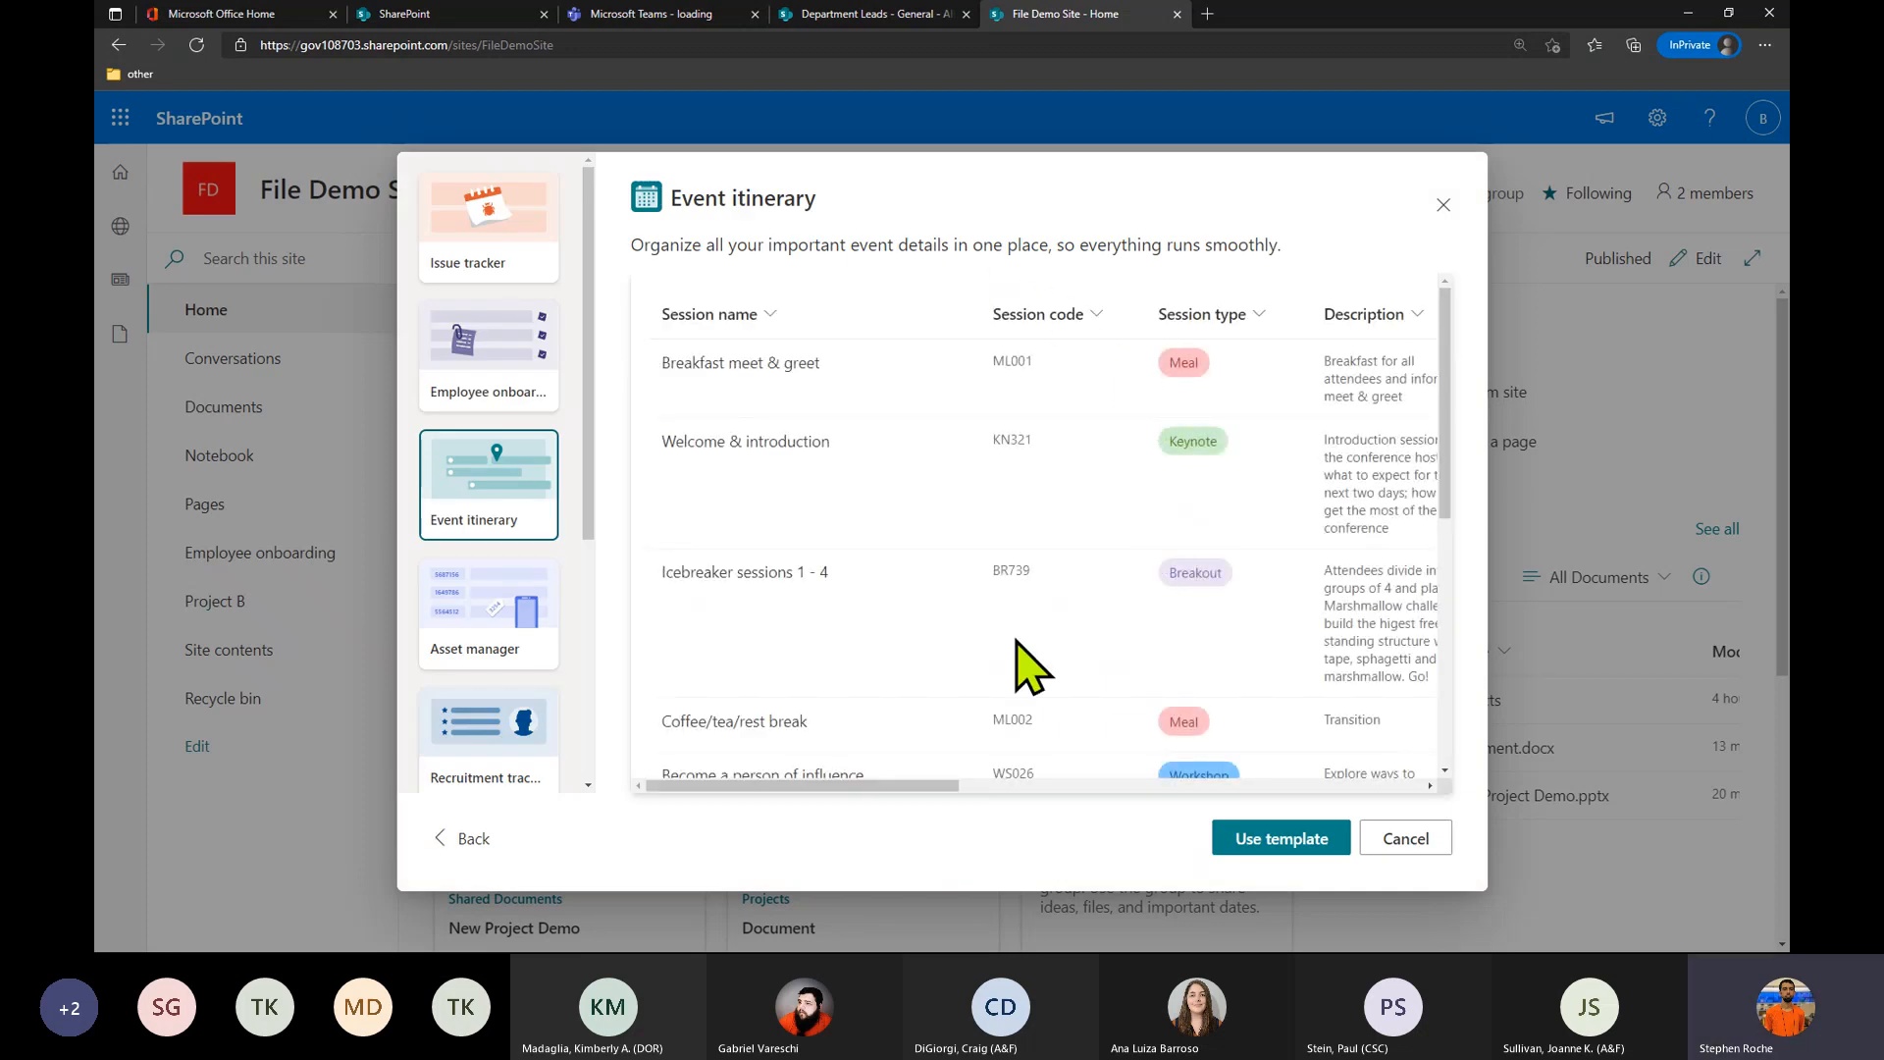
click(1258, 839)
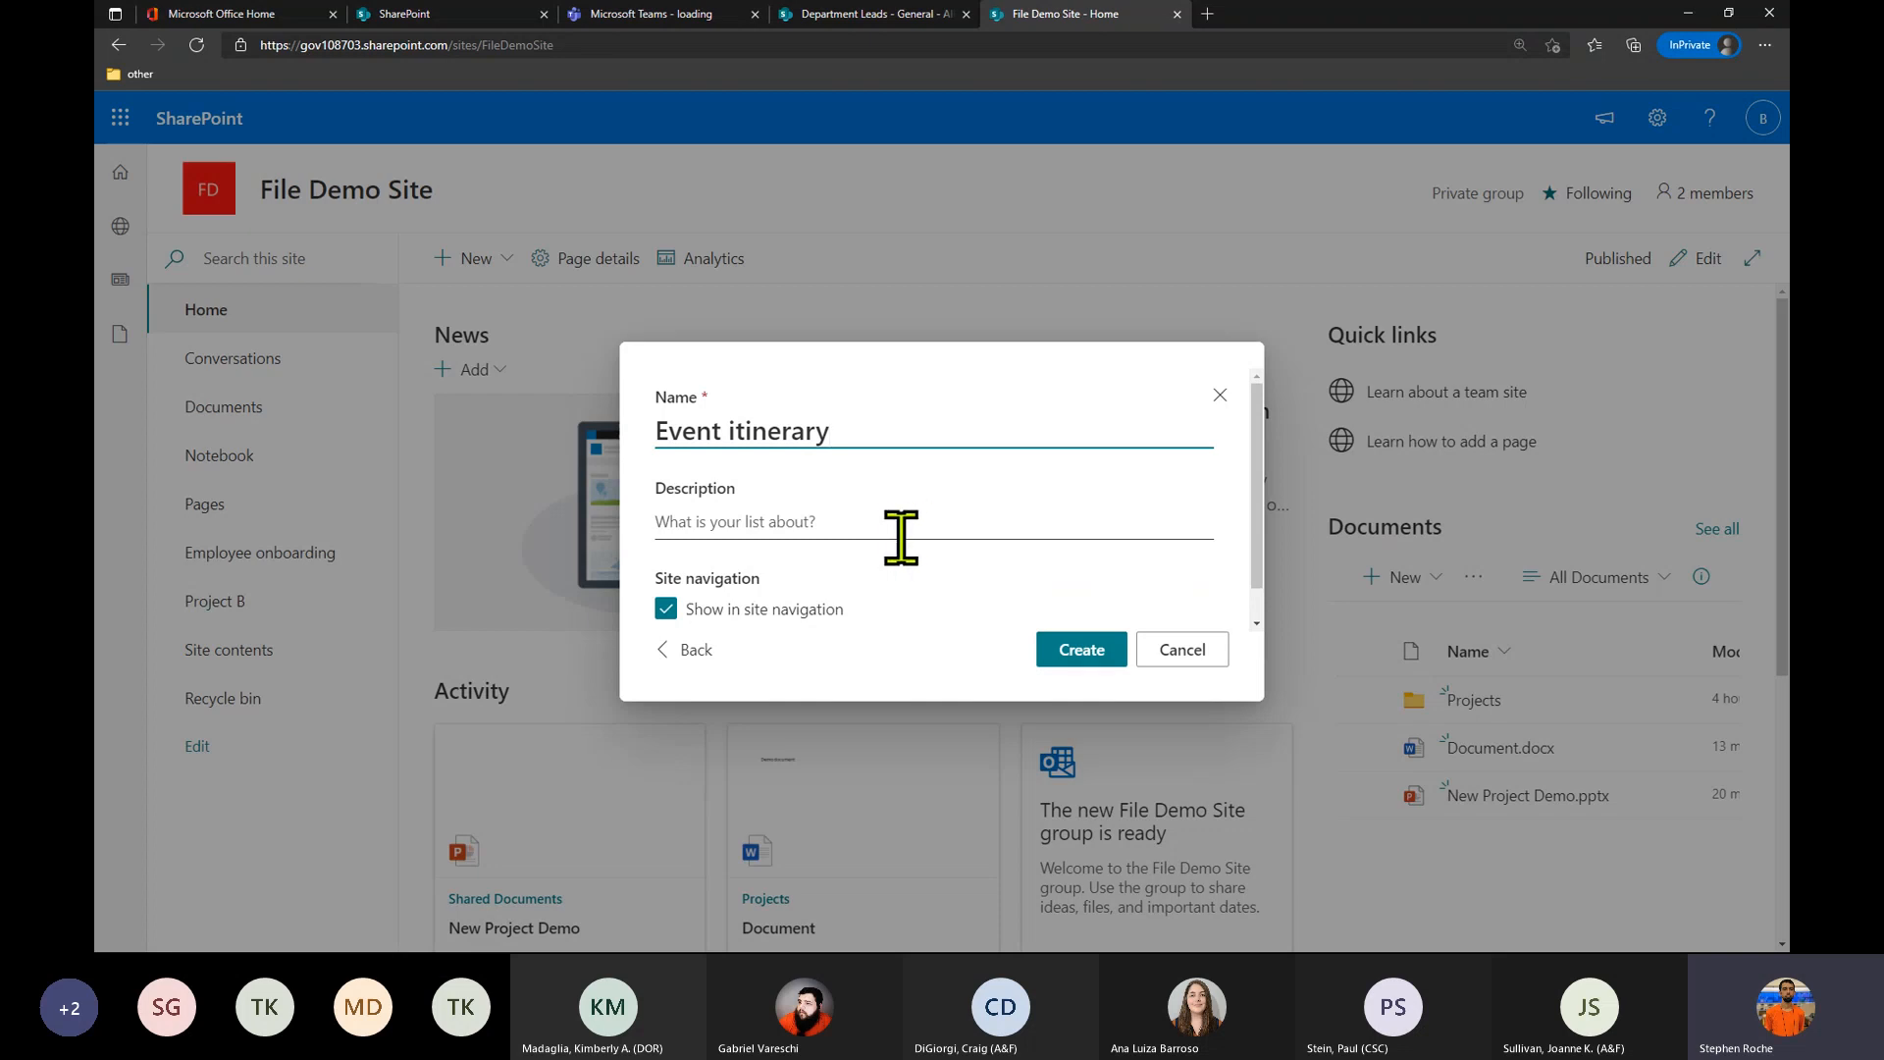
click(1079, 654)
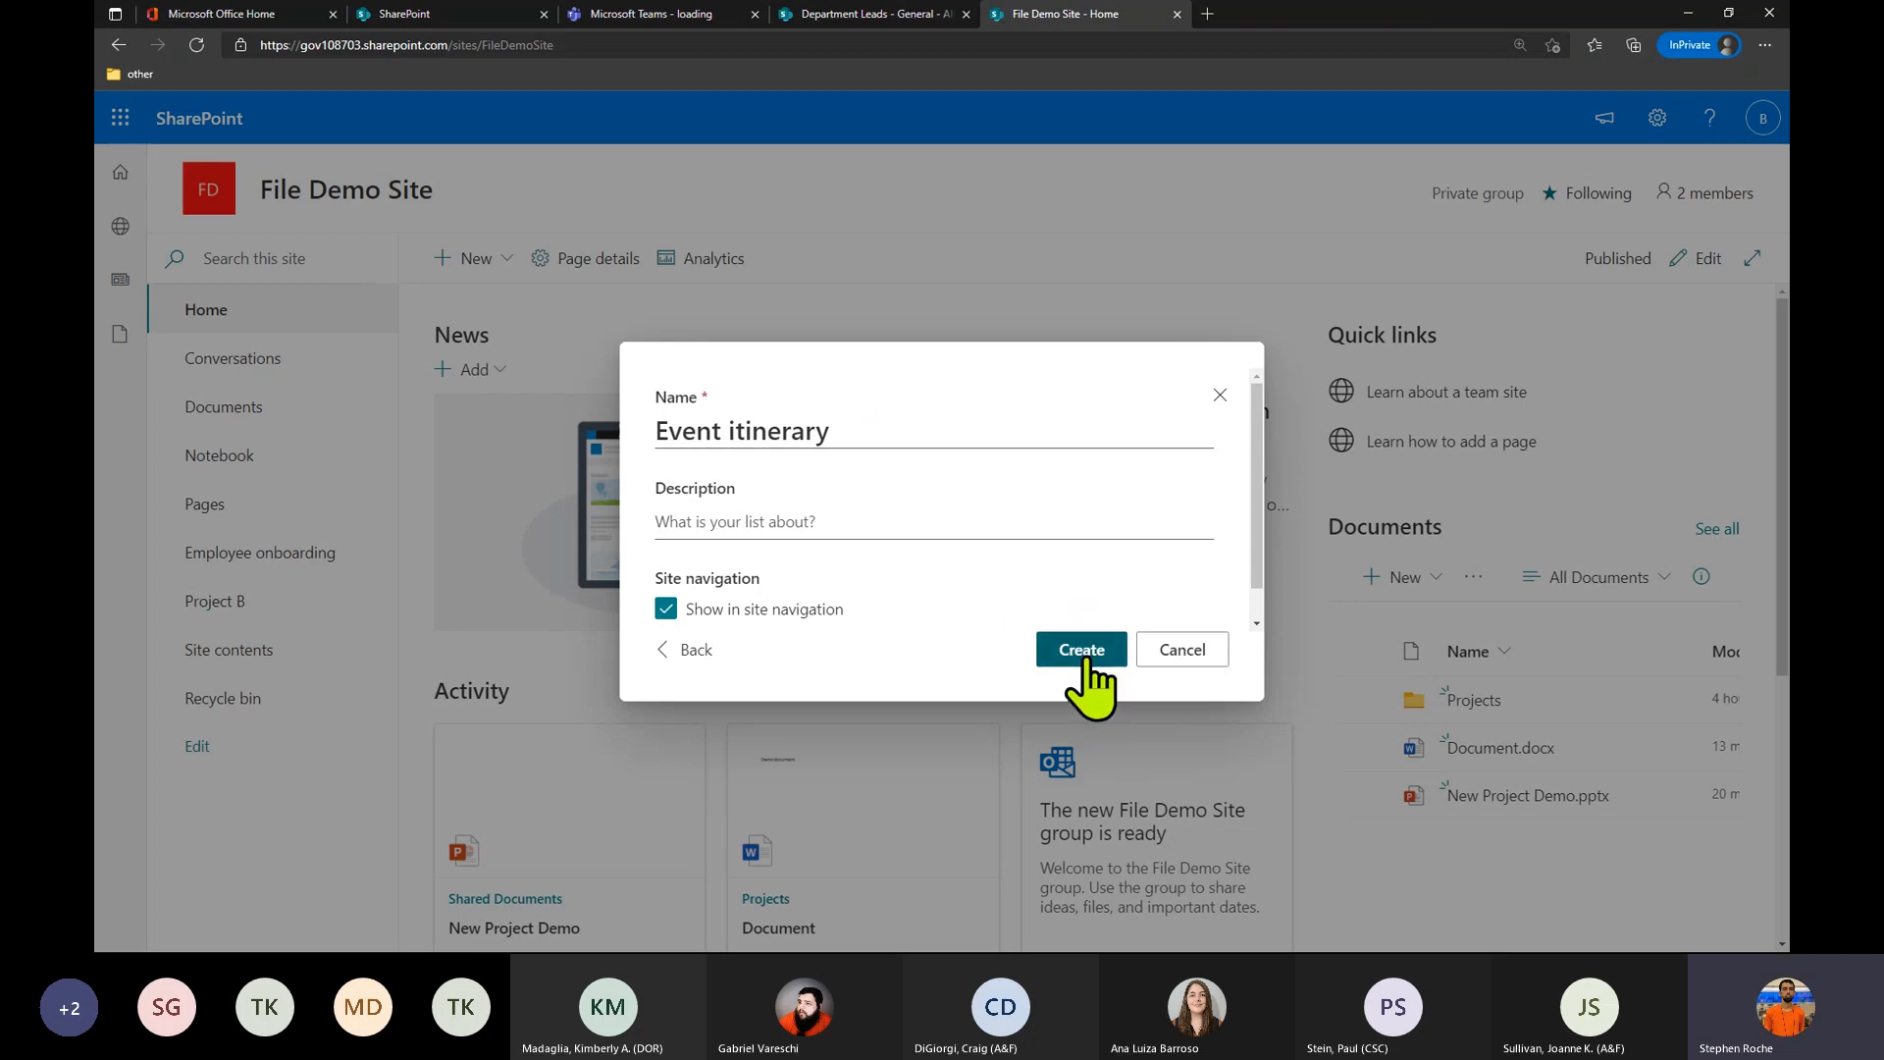
click(1086, 656)
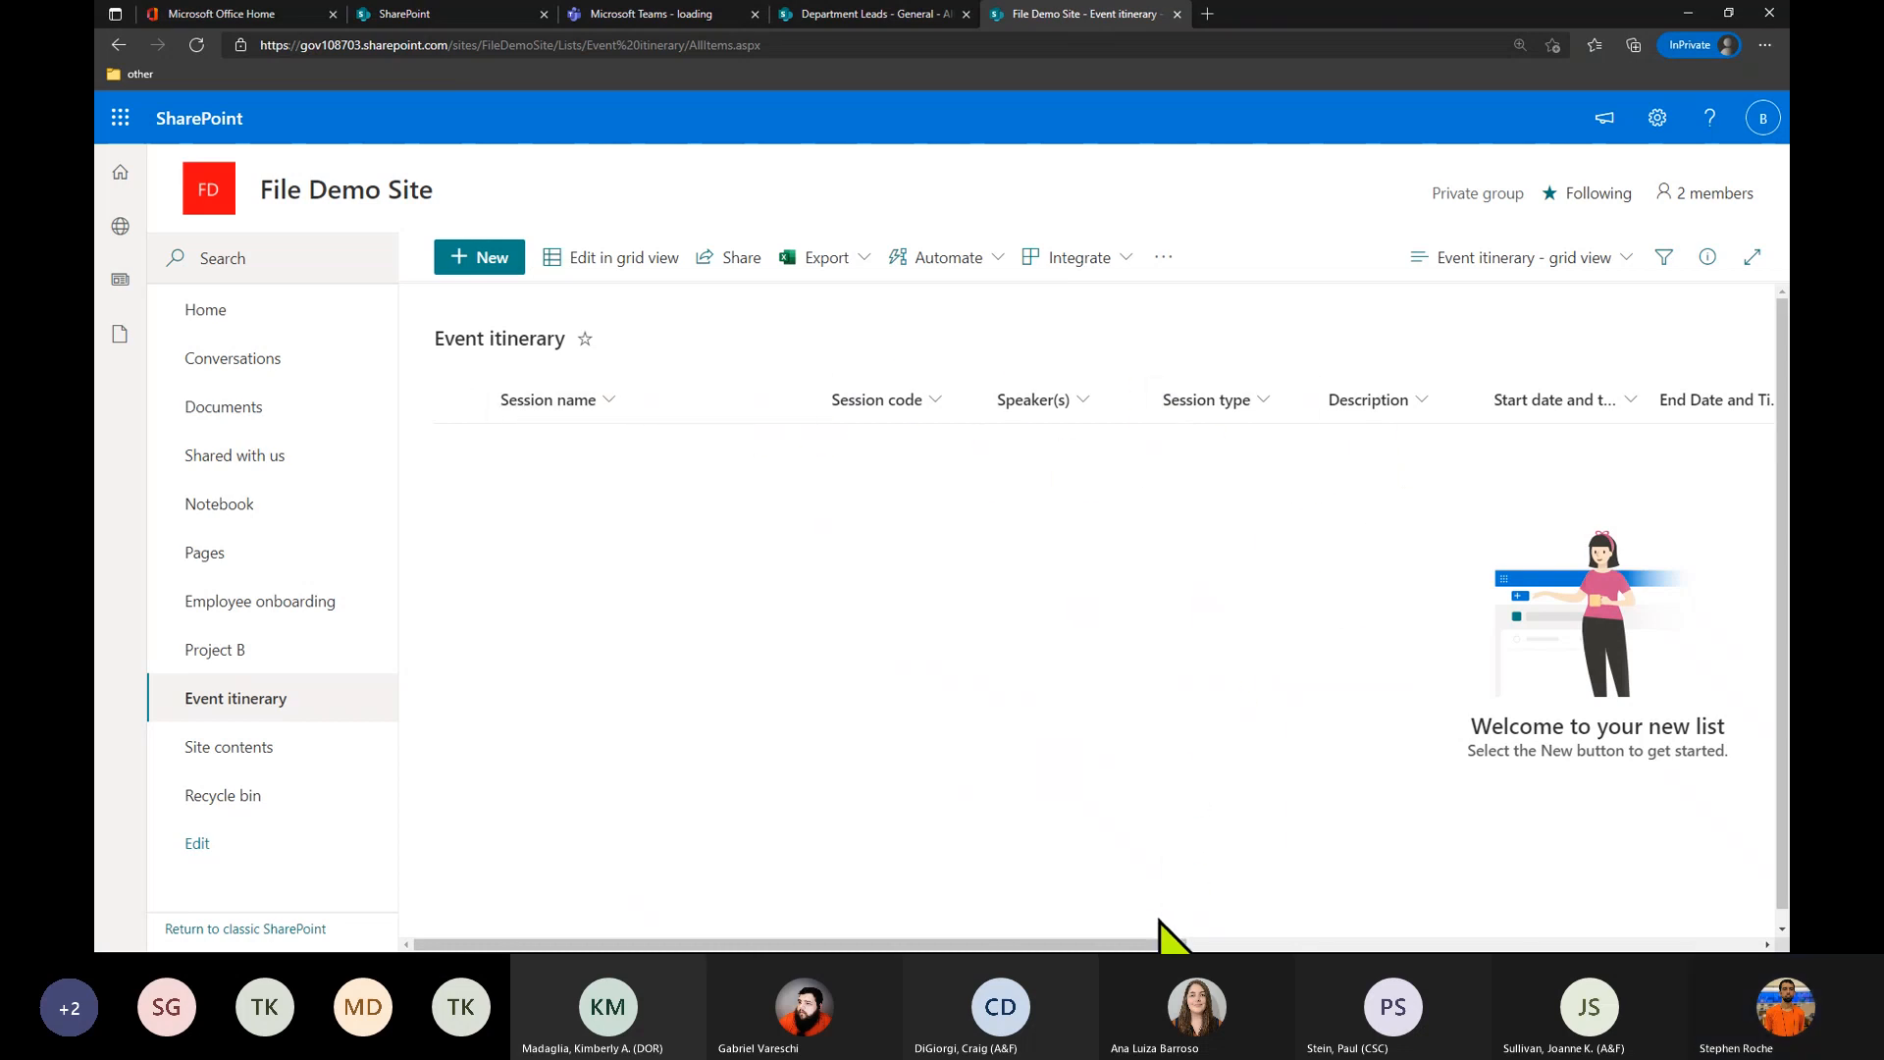
Look through the Event itinerary list's remaining columns and the column types that can be added.
drag(1157, 943, 1661, 896)
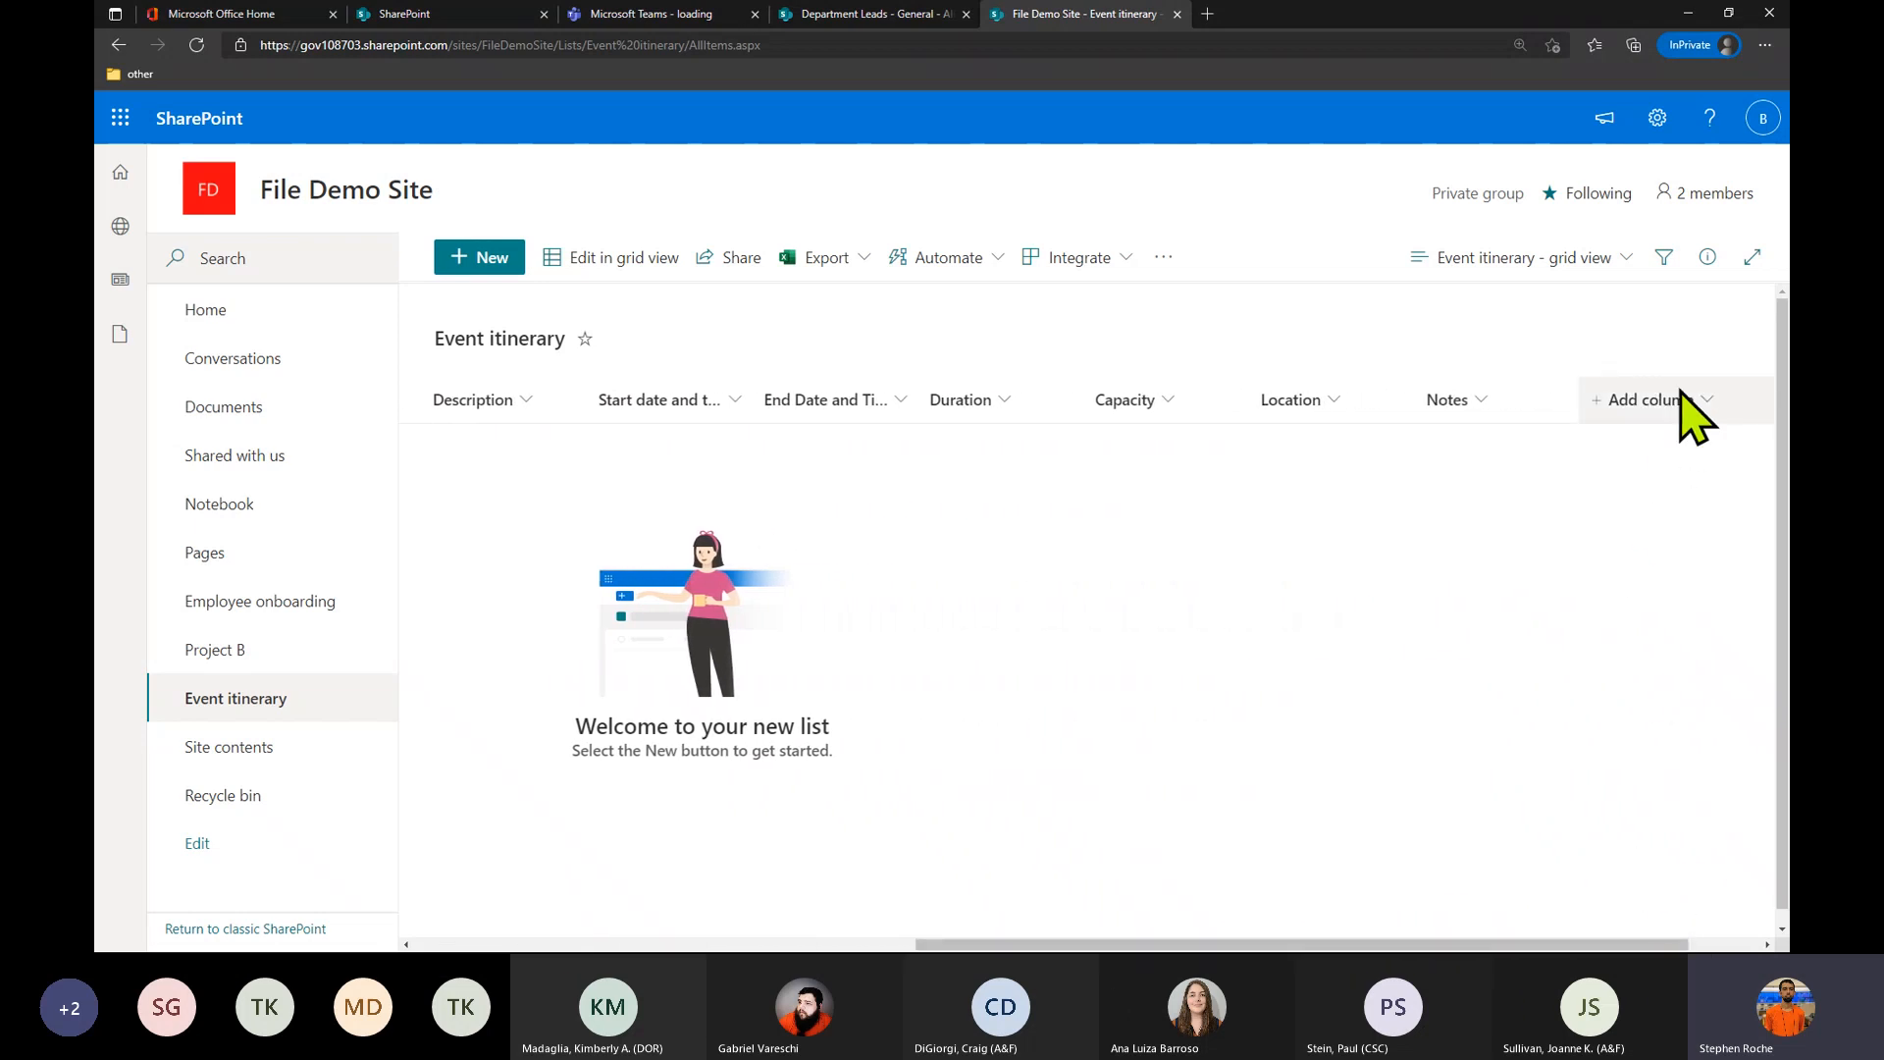
click(1624, 402)
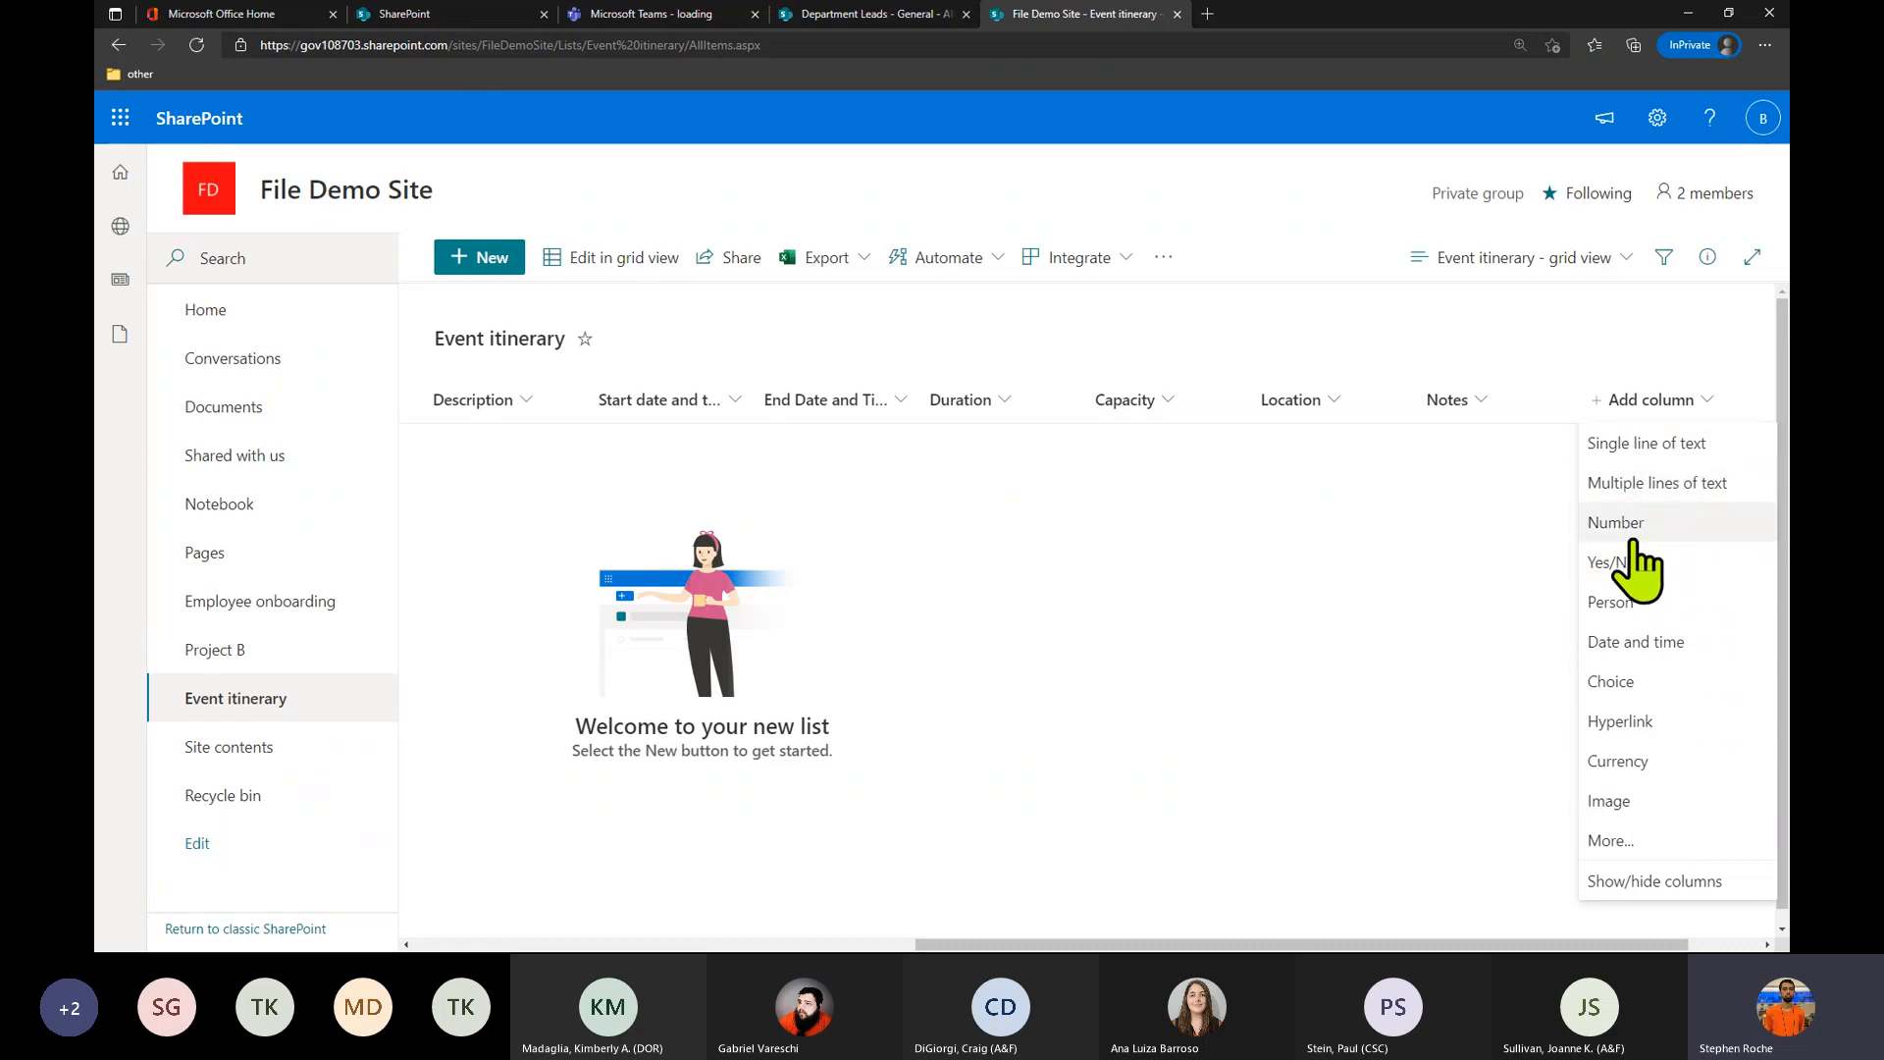
click(1522, 595)
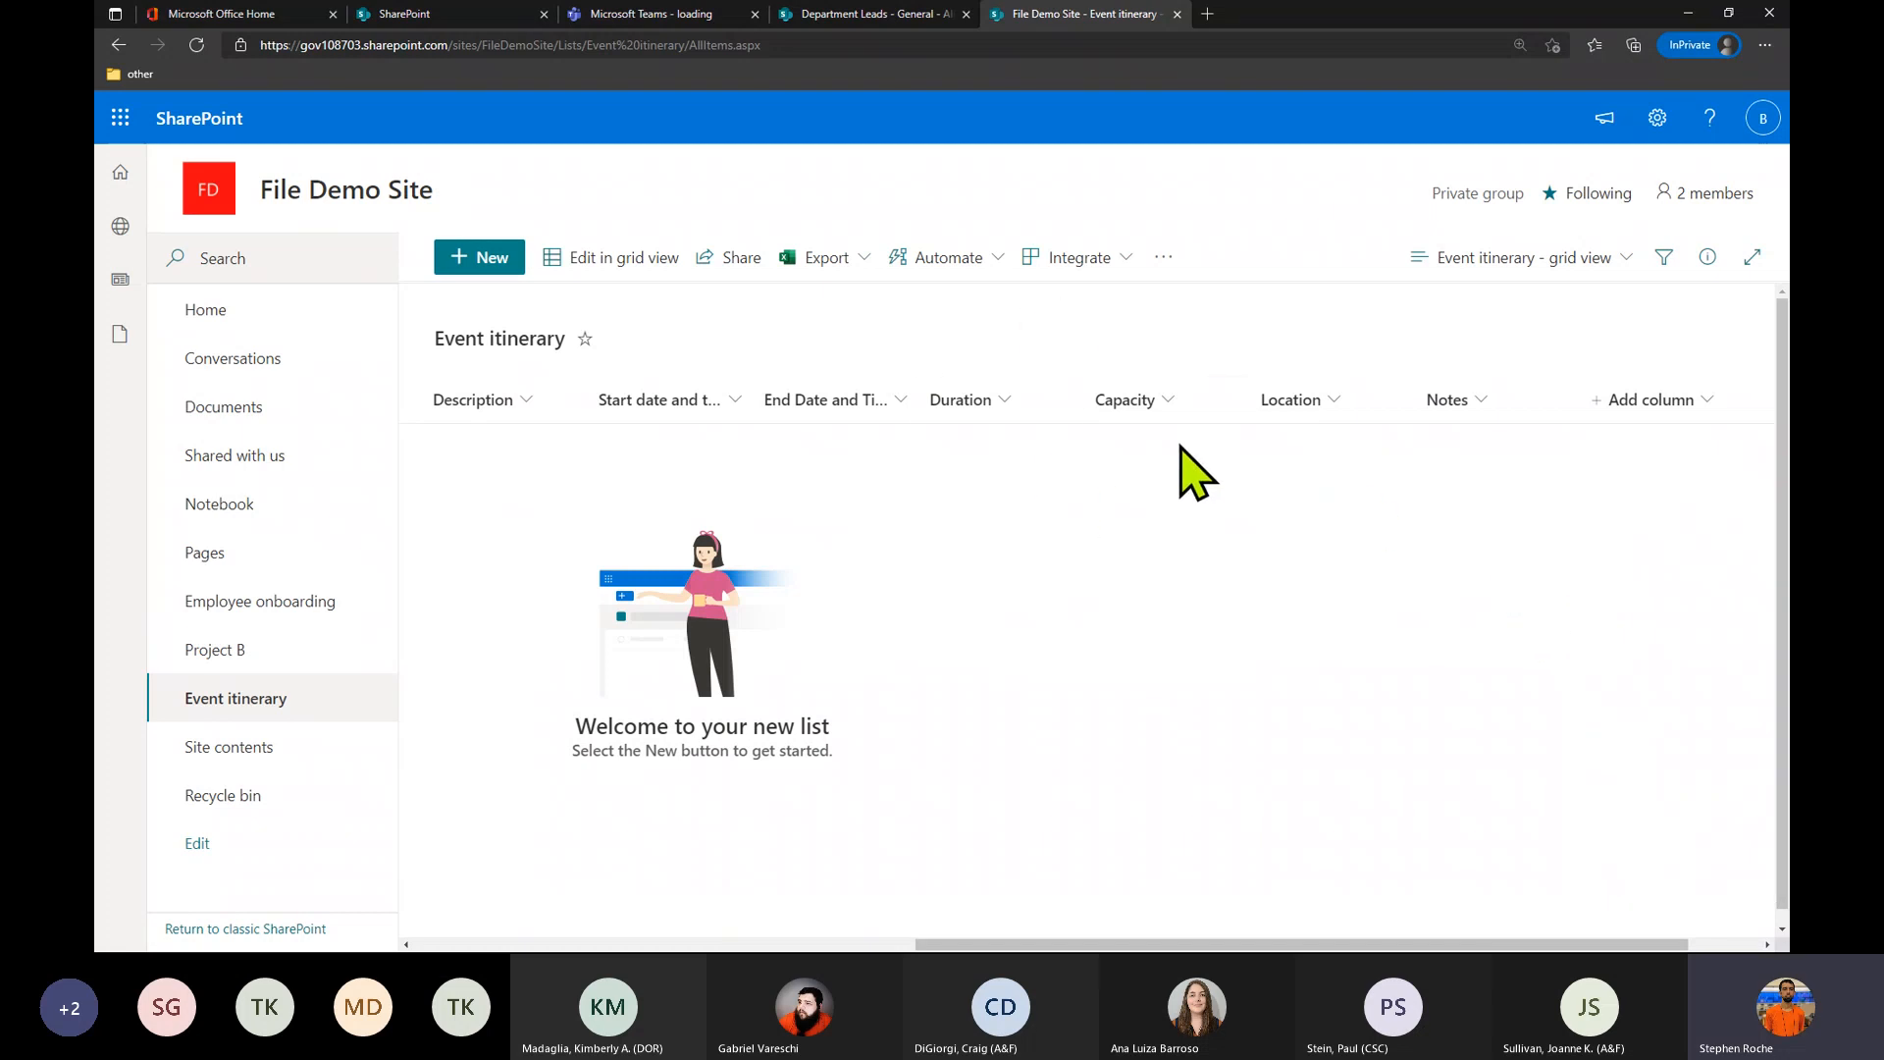
Add an item to the Event itinerary list with session name Main and capacity 100.
click(482, 290)
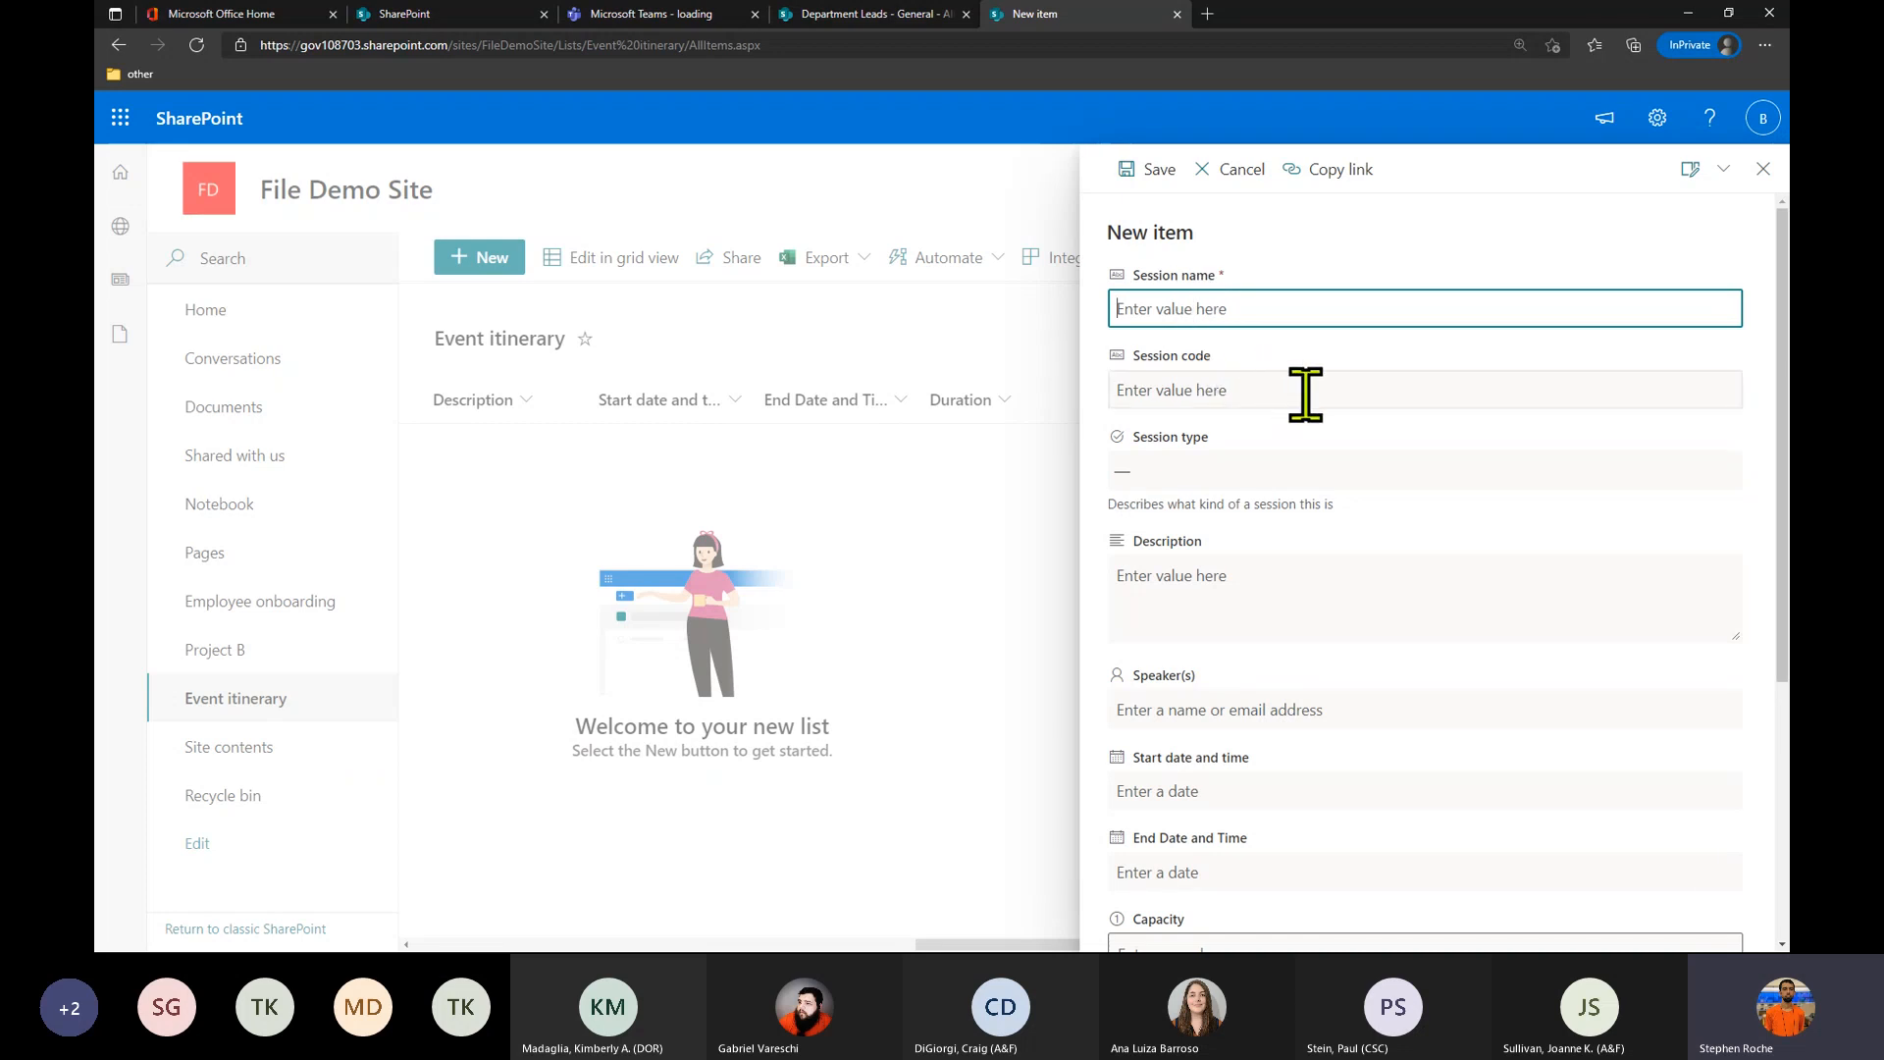
scroll(1315, 402, down, 2)
scroll(1430, 647, down, 2)
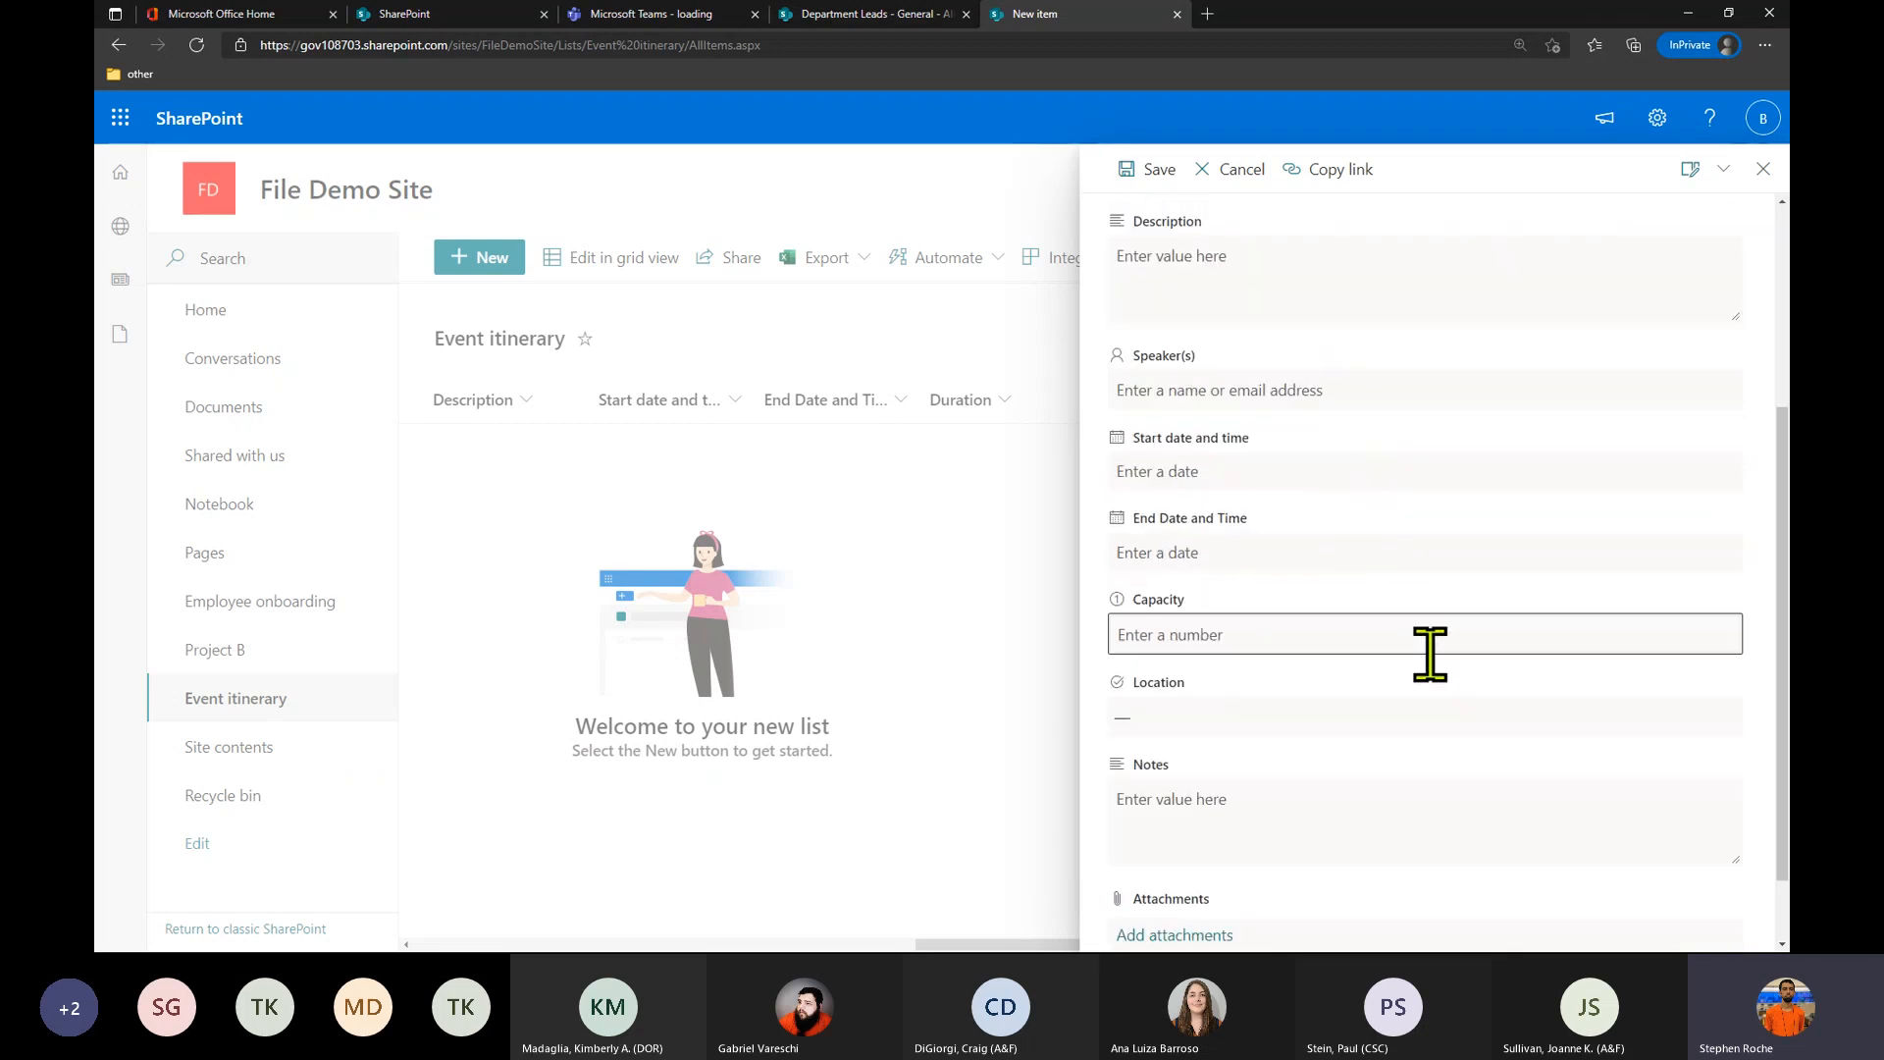
scroll(1438, 703, up, 4)
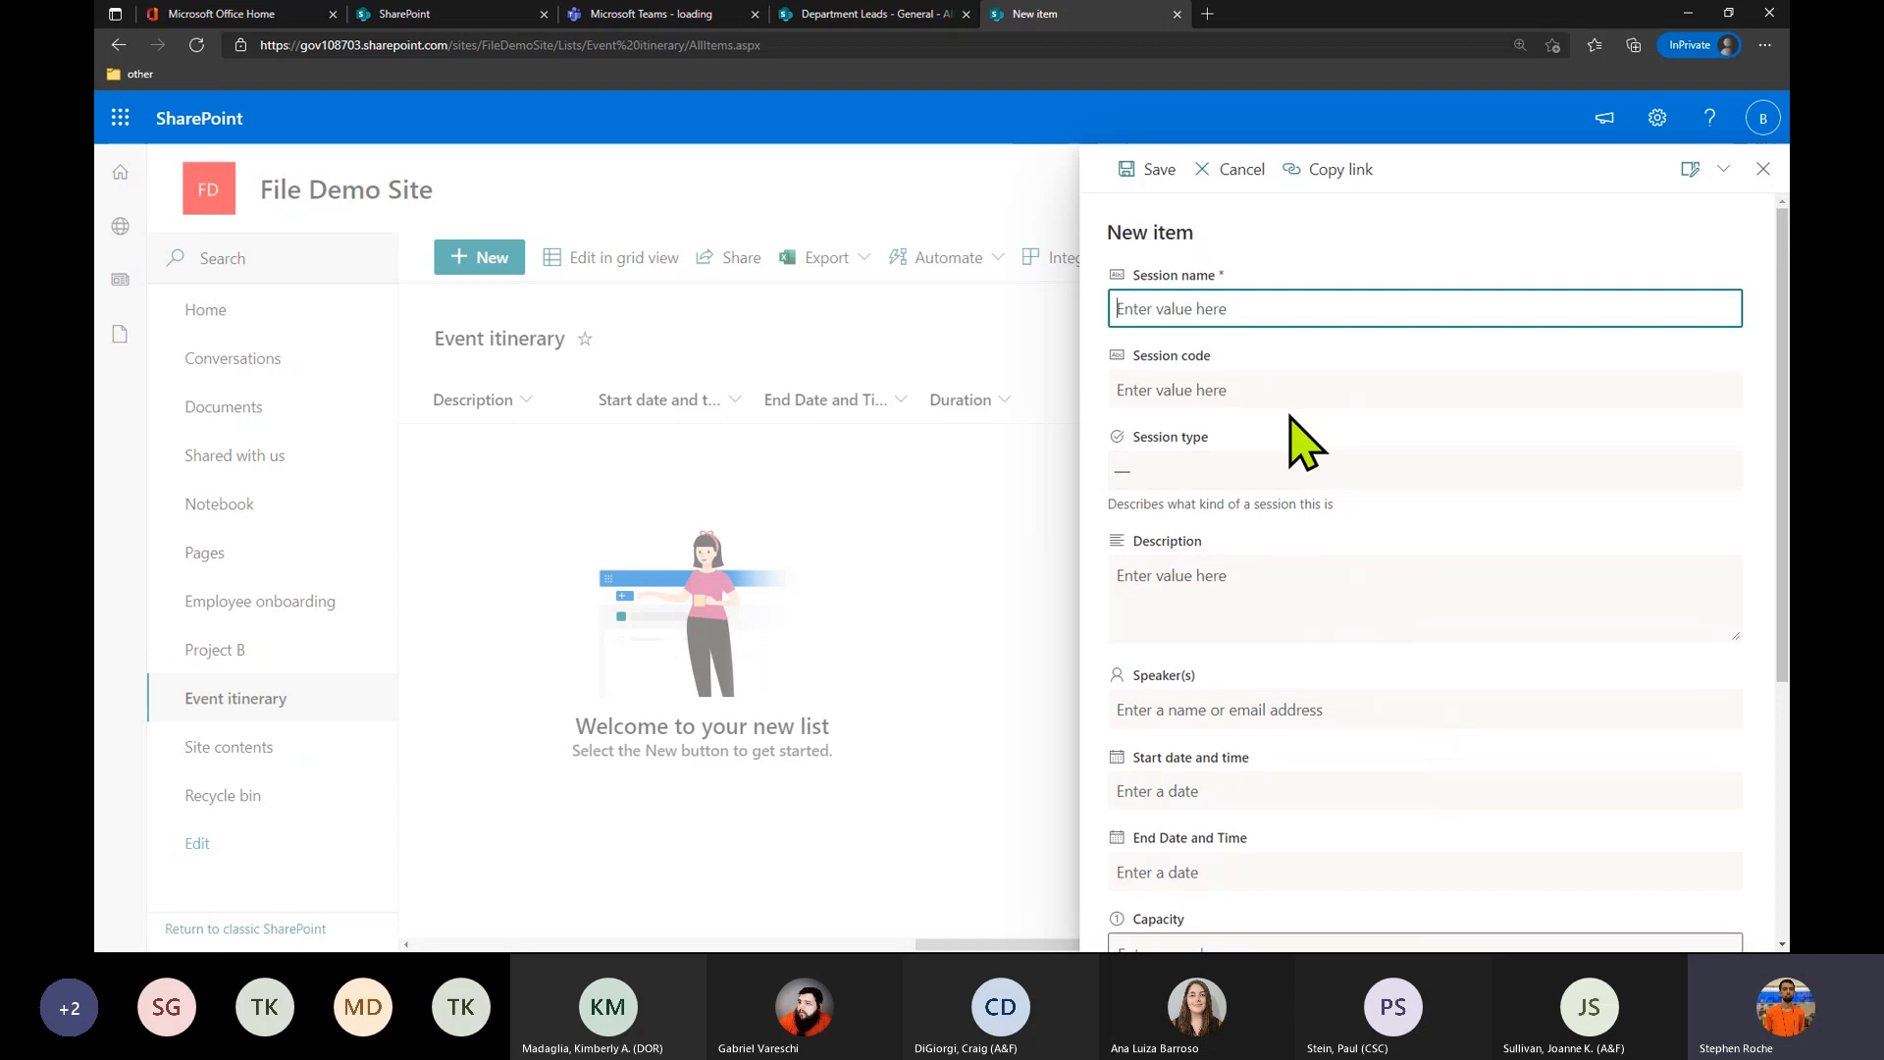
click(1231, 307)
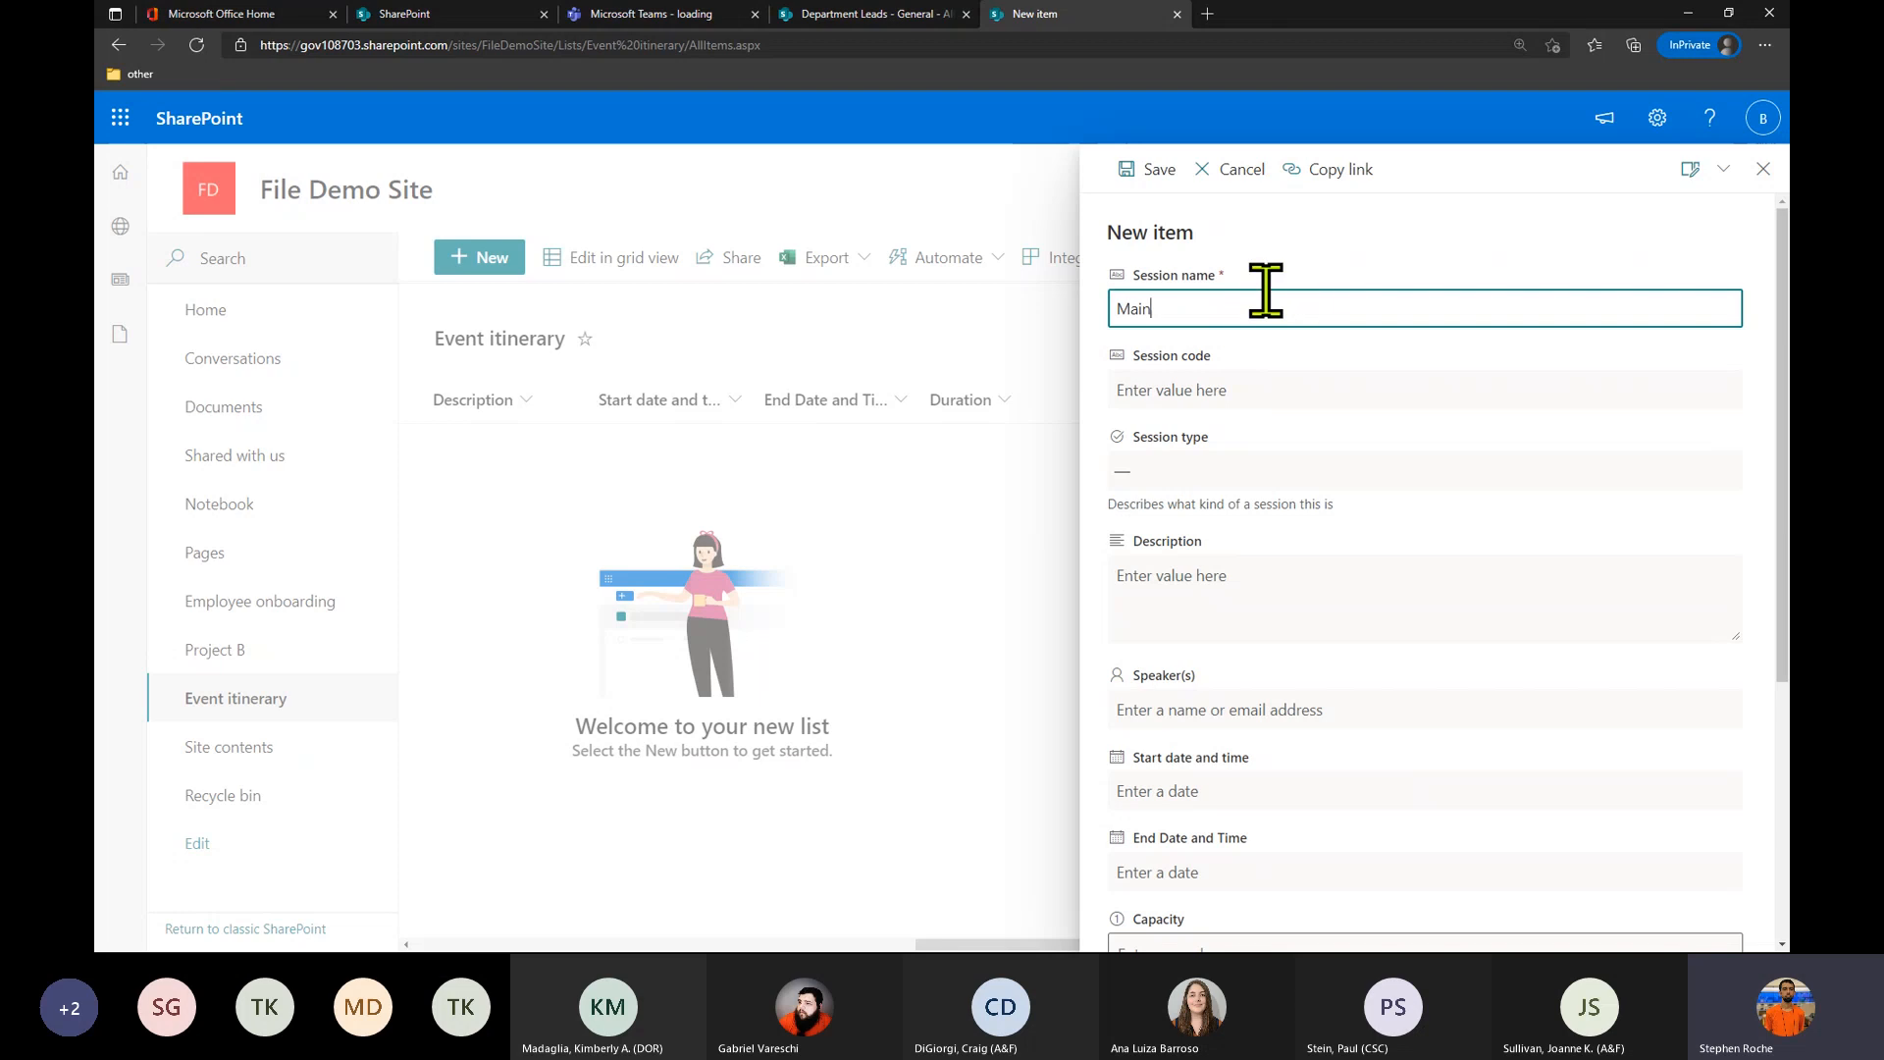
scroll(1273, 511, down, 4)
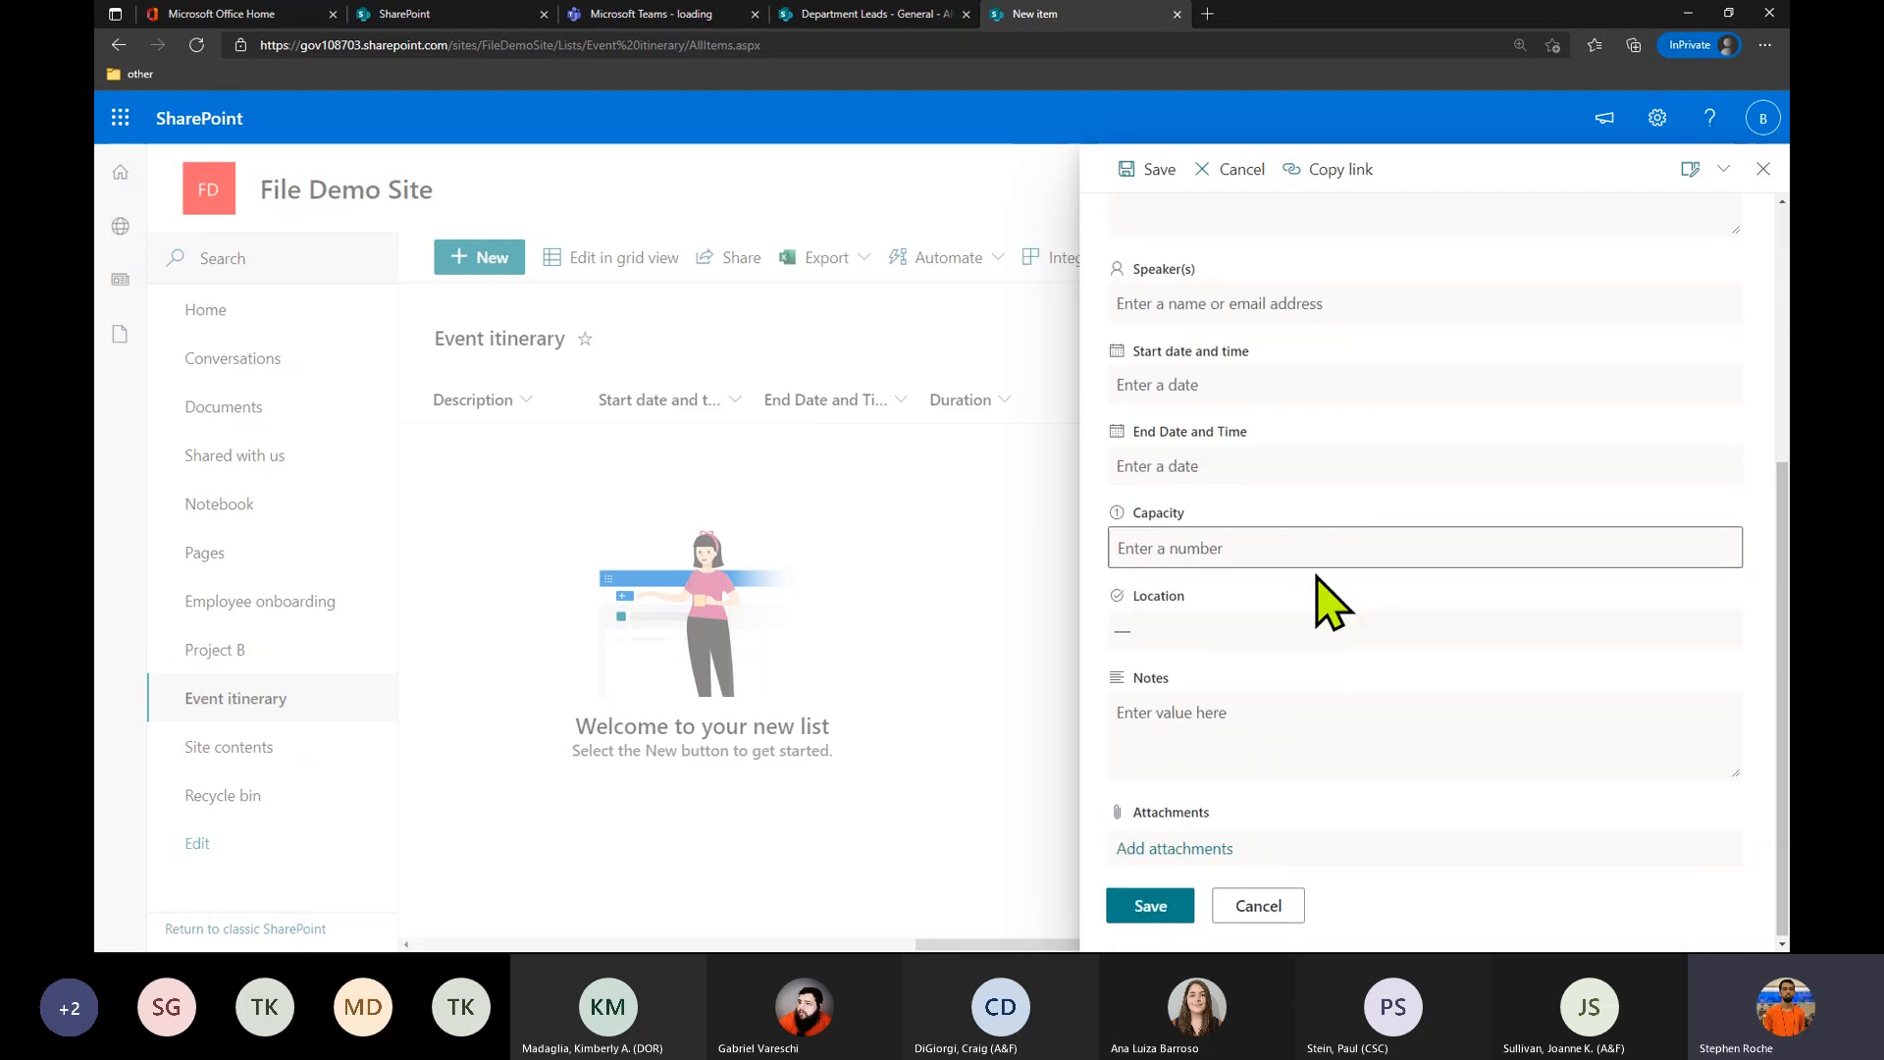
click(1318, 546)
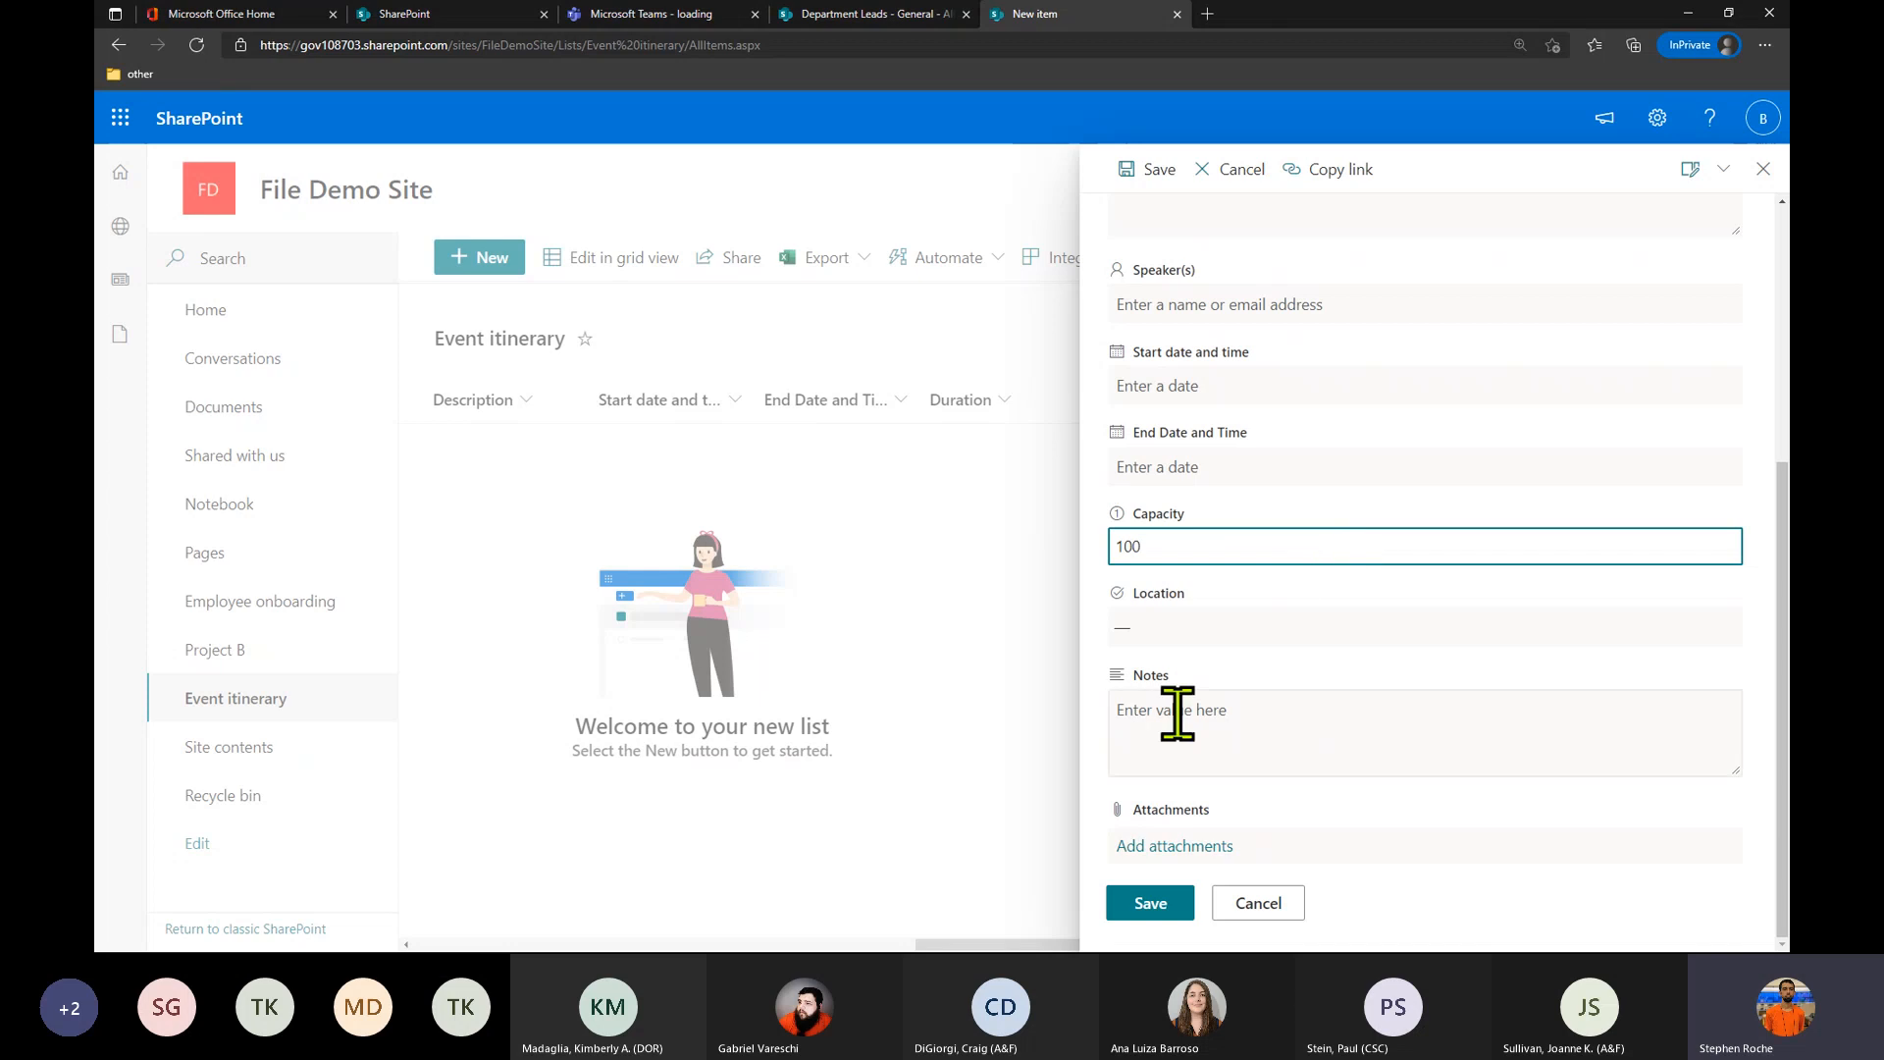
click(1156, 903)
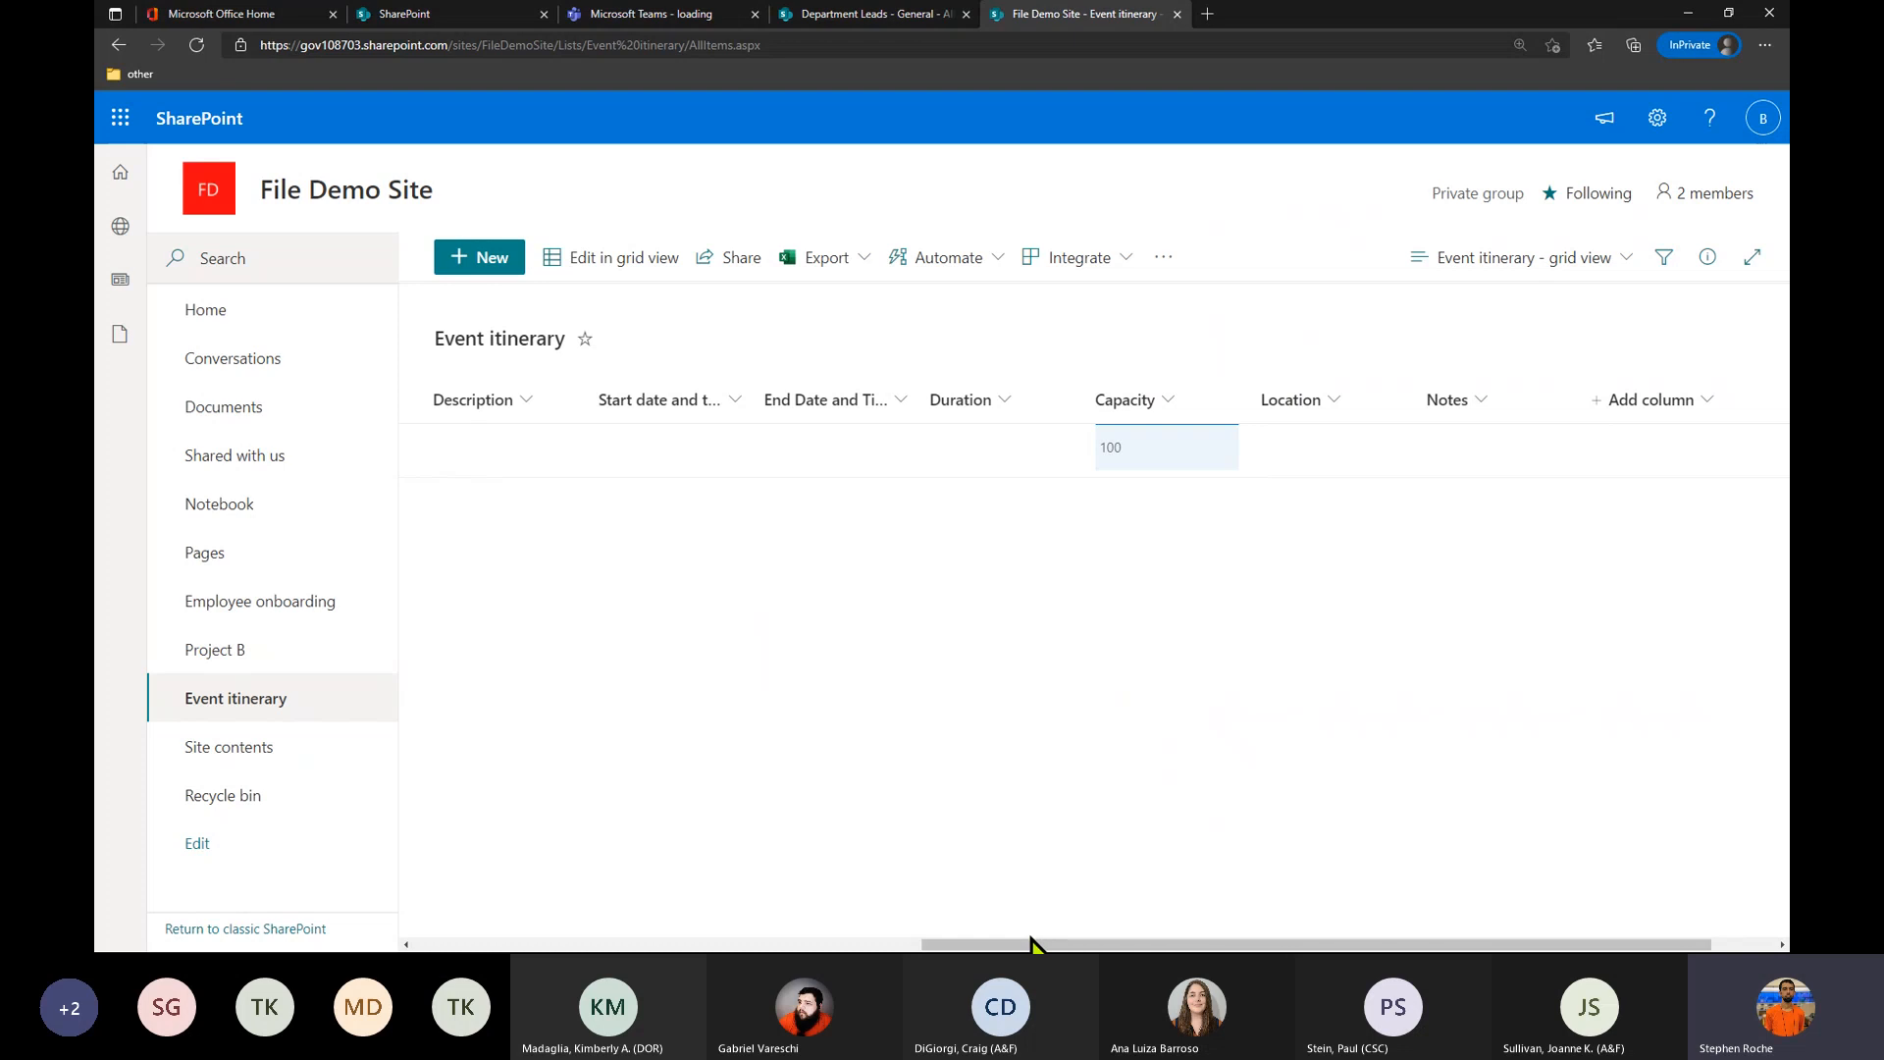
drag(1032, 939, 474, 893)
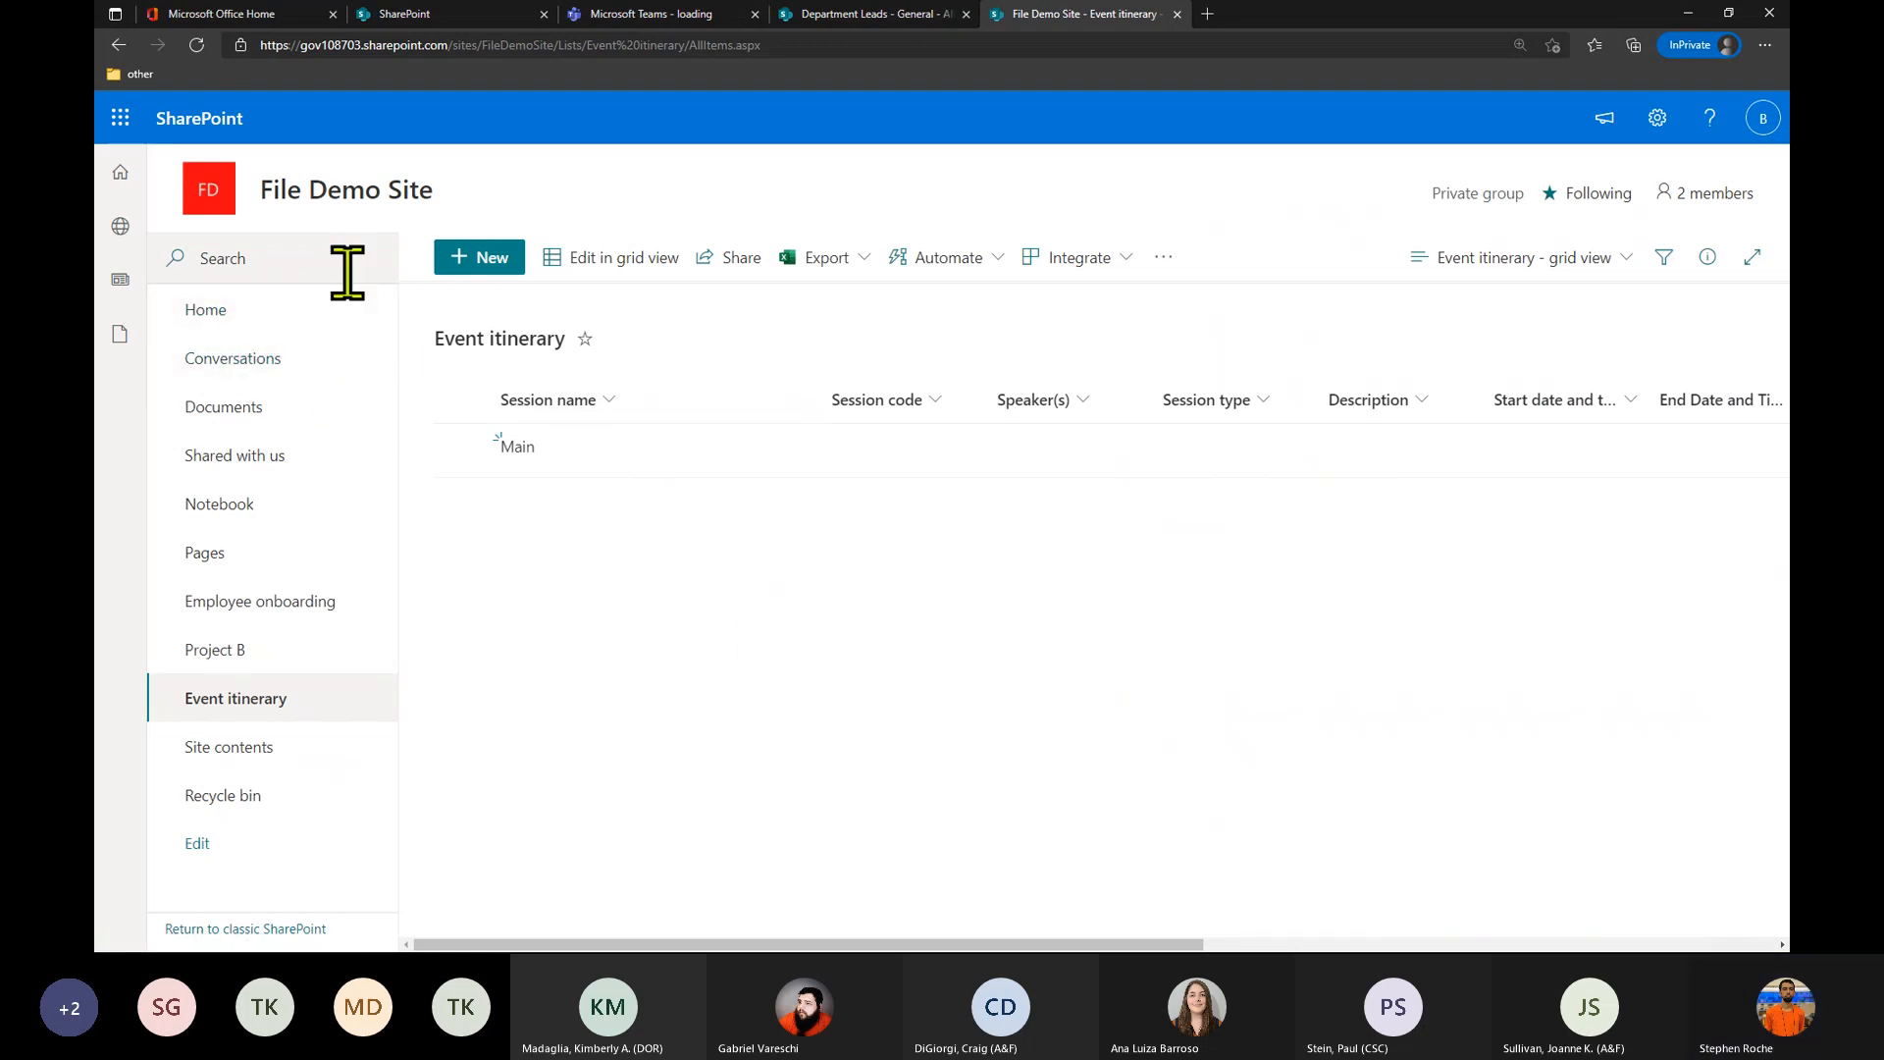
Search the Documents library for "project" and open the full search results.
click(296, 411)
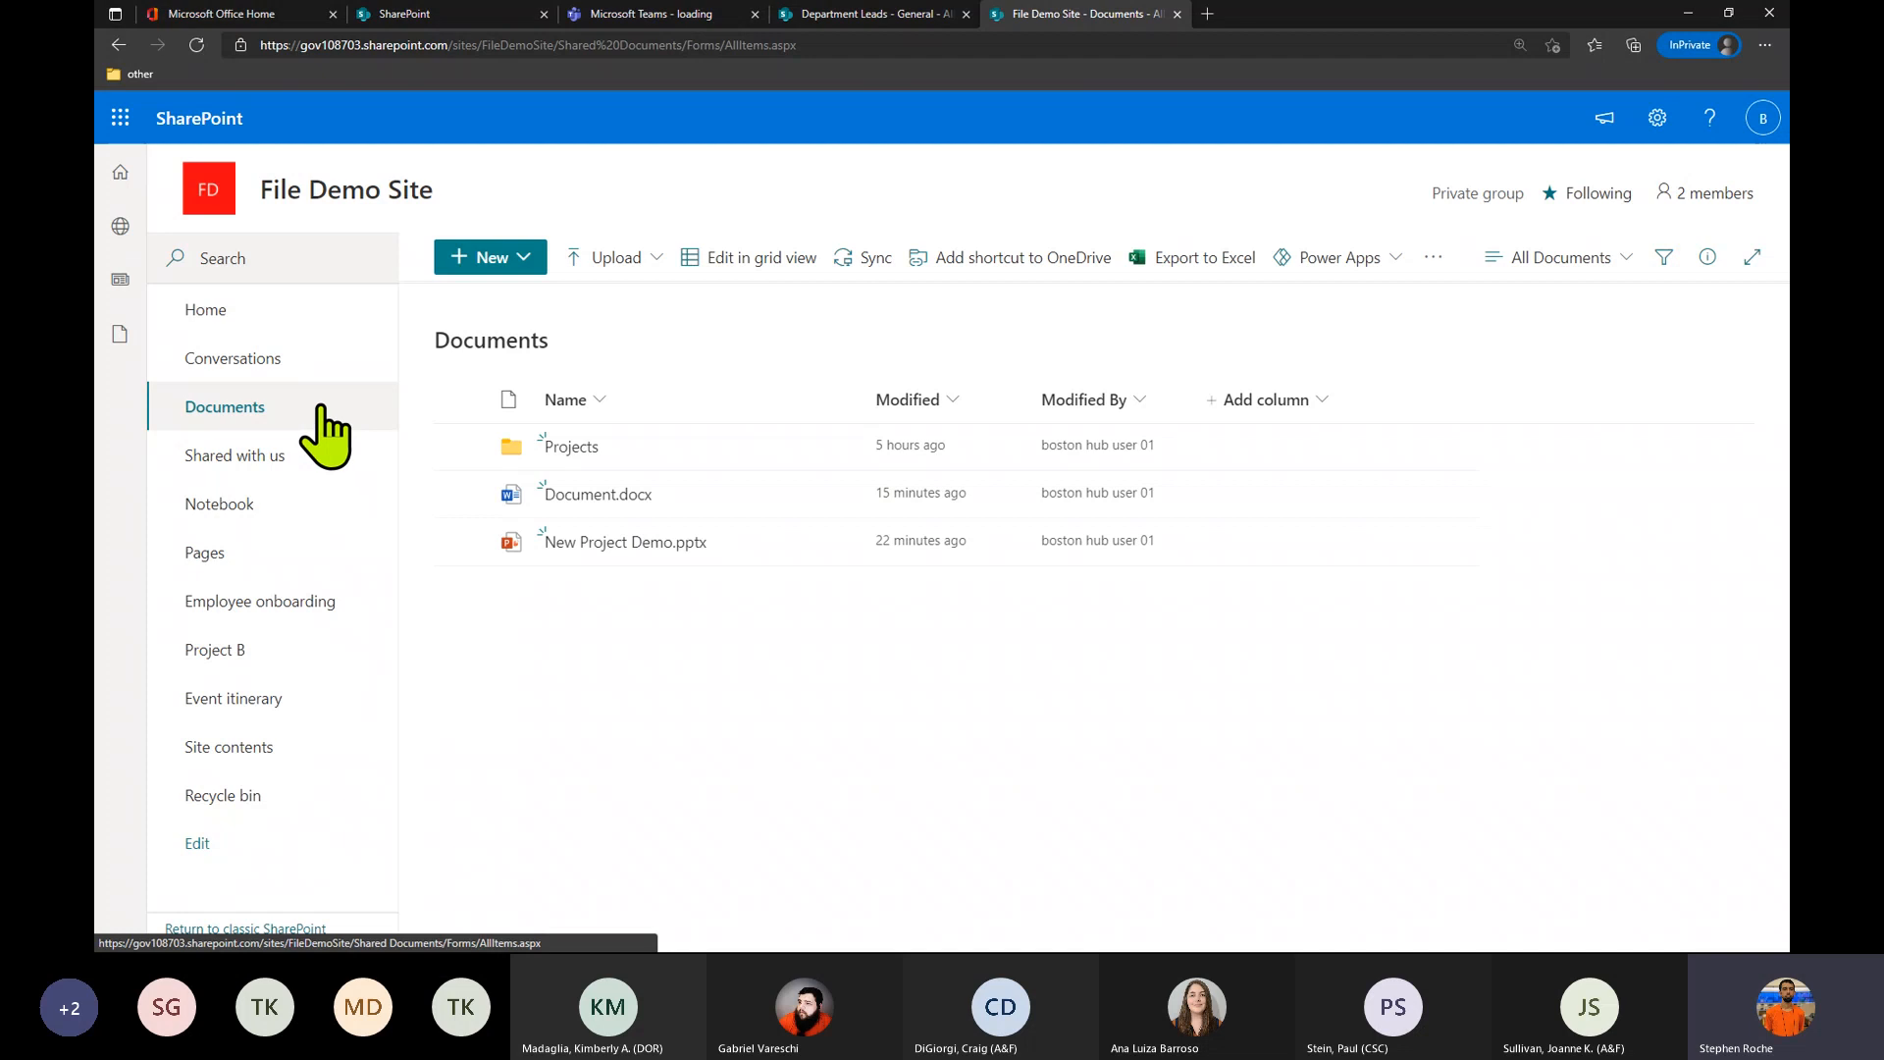
click(303, 256)
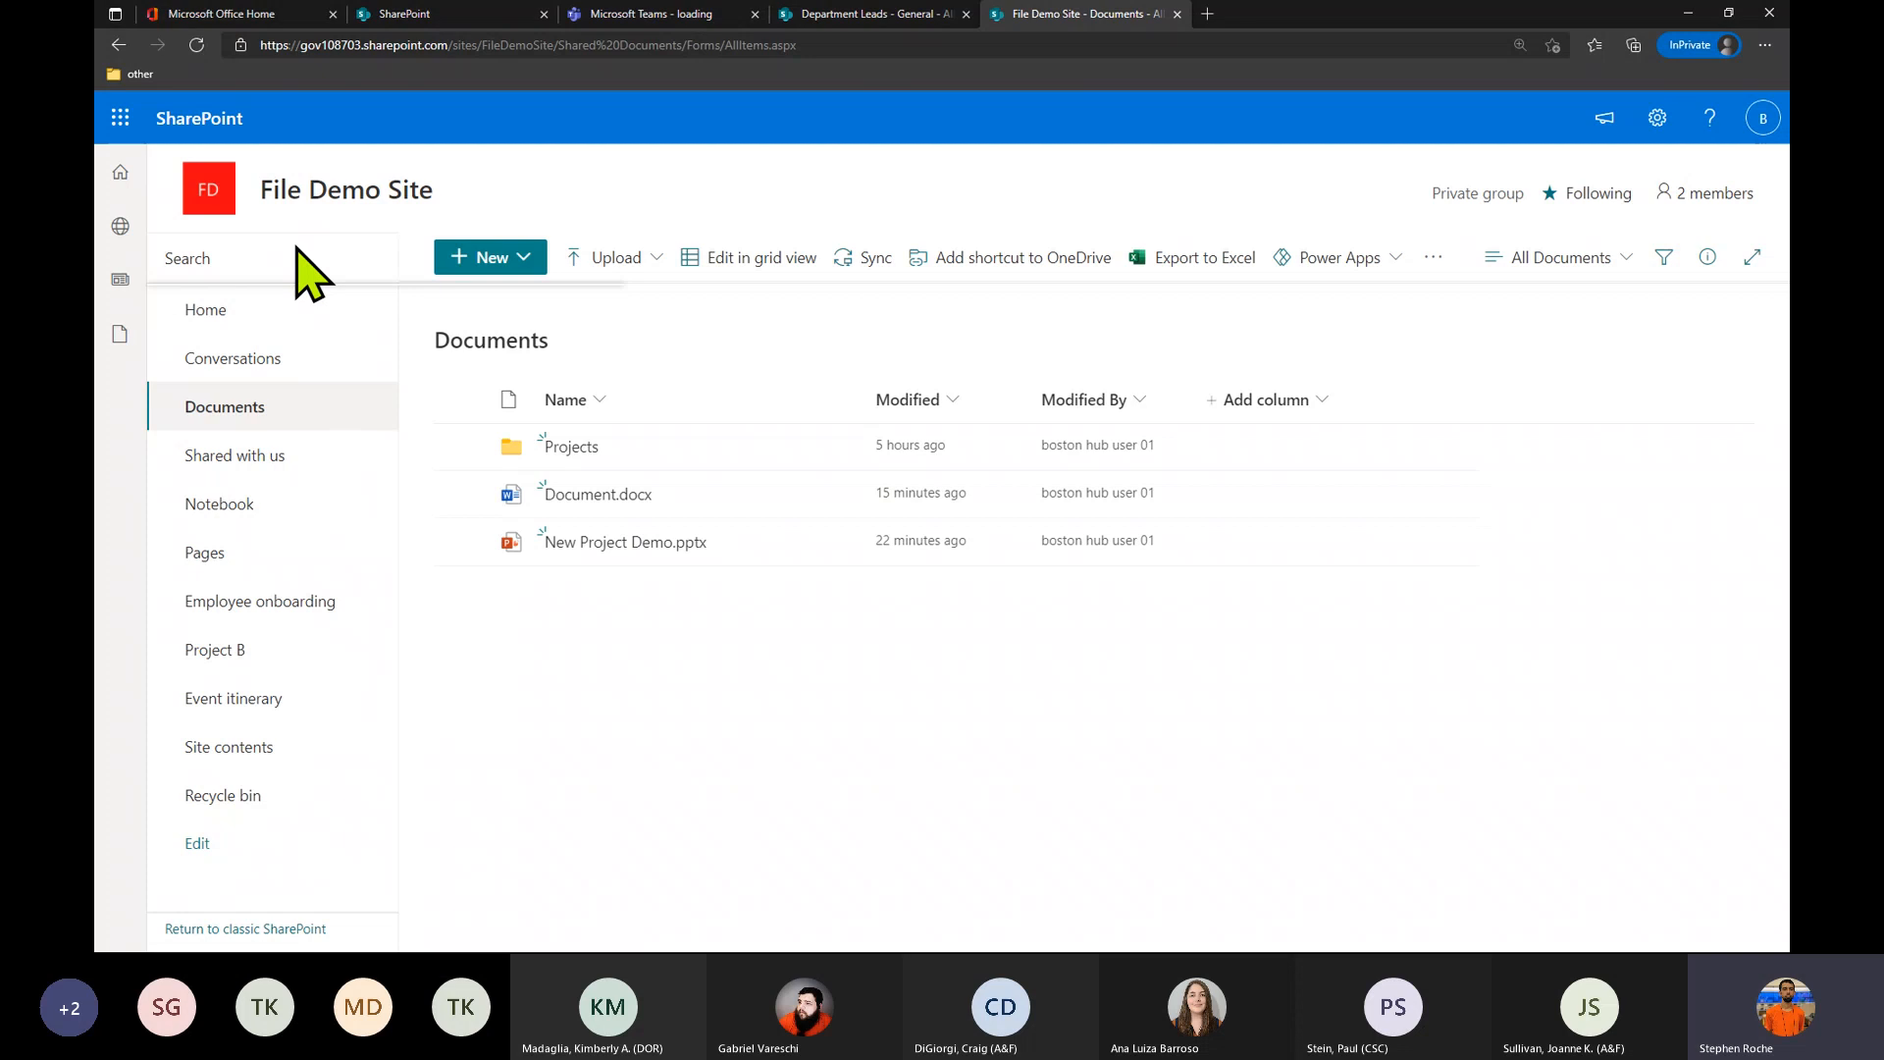
text(pro)
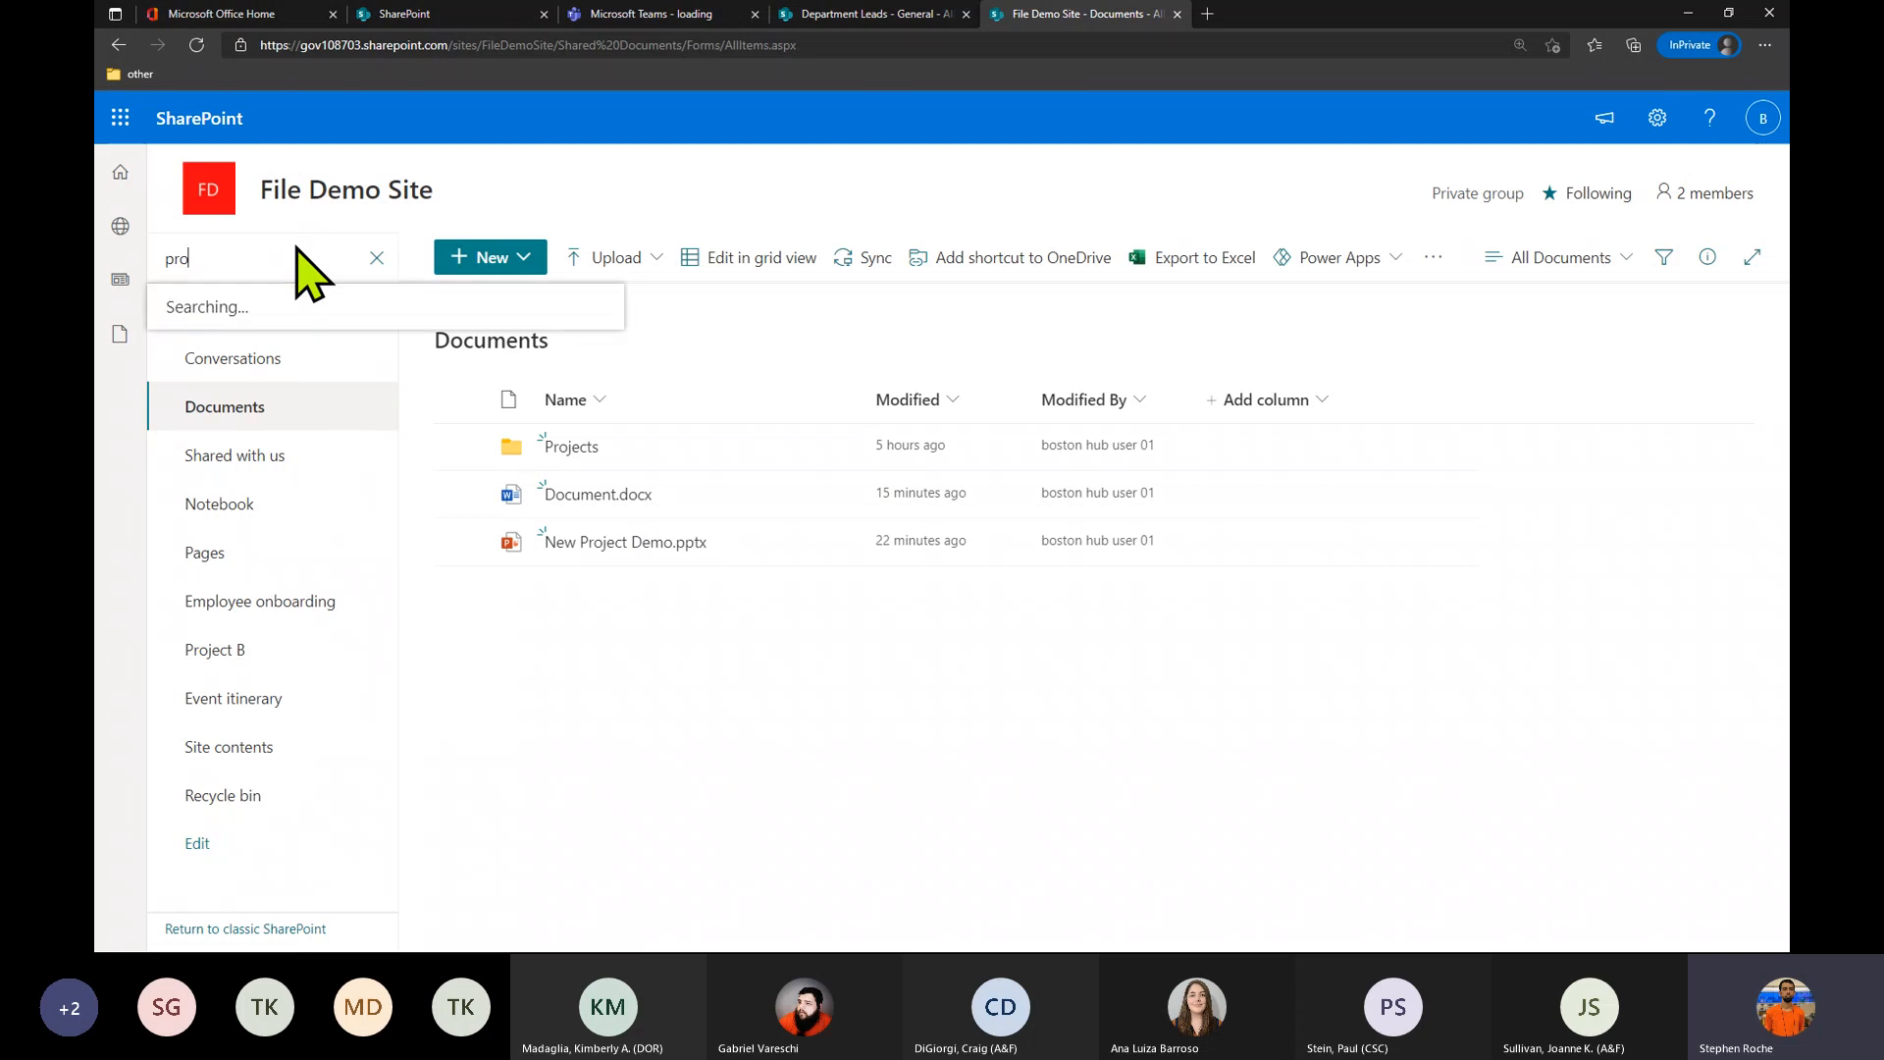
text(jec)
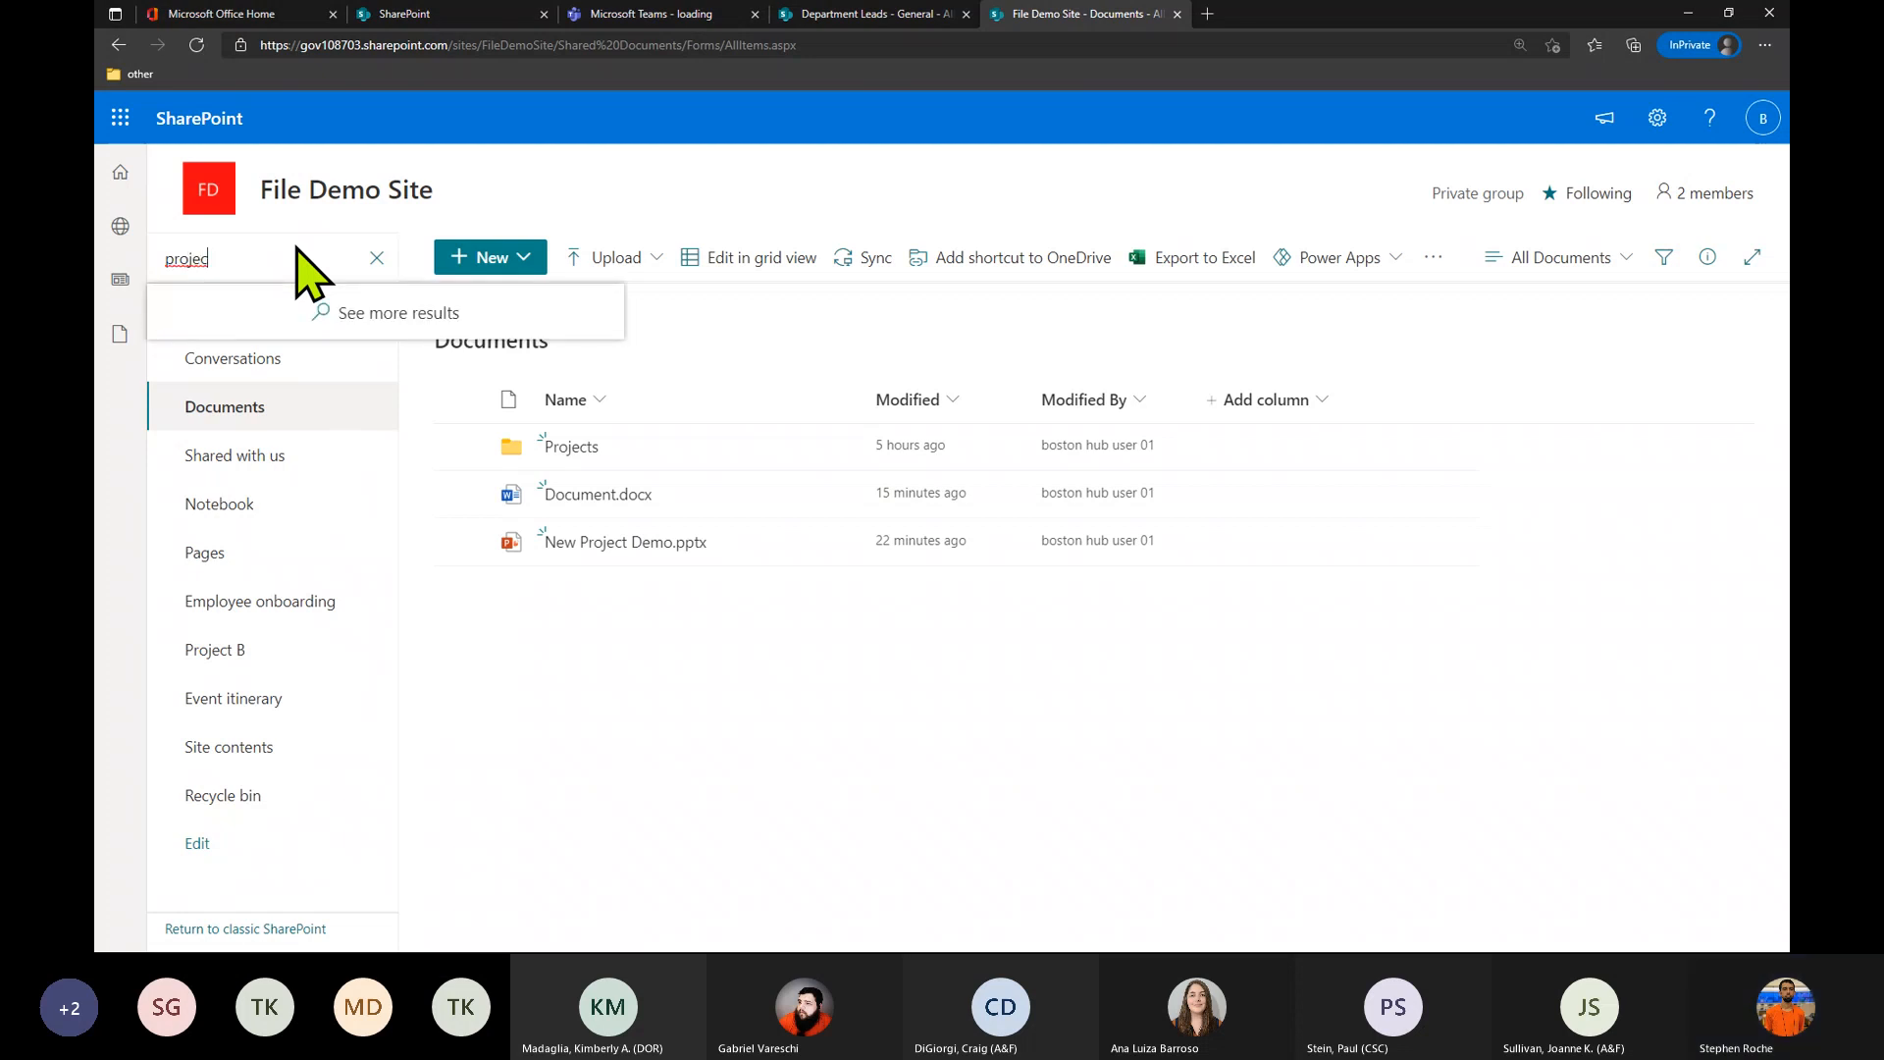
text(t)
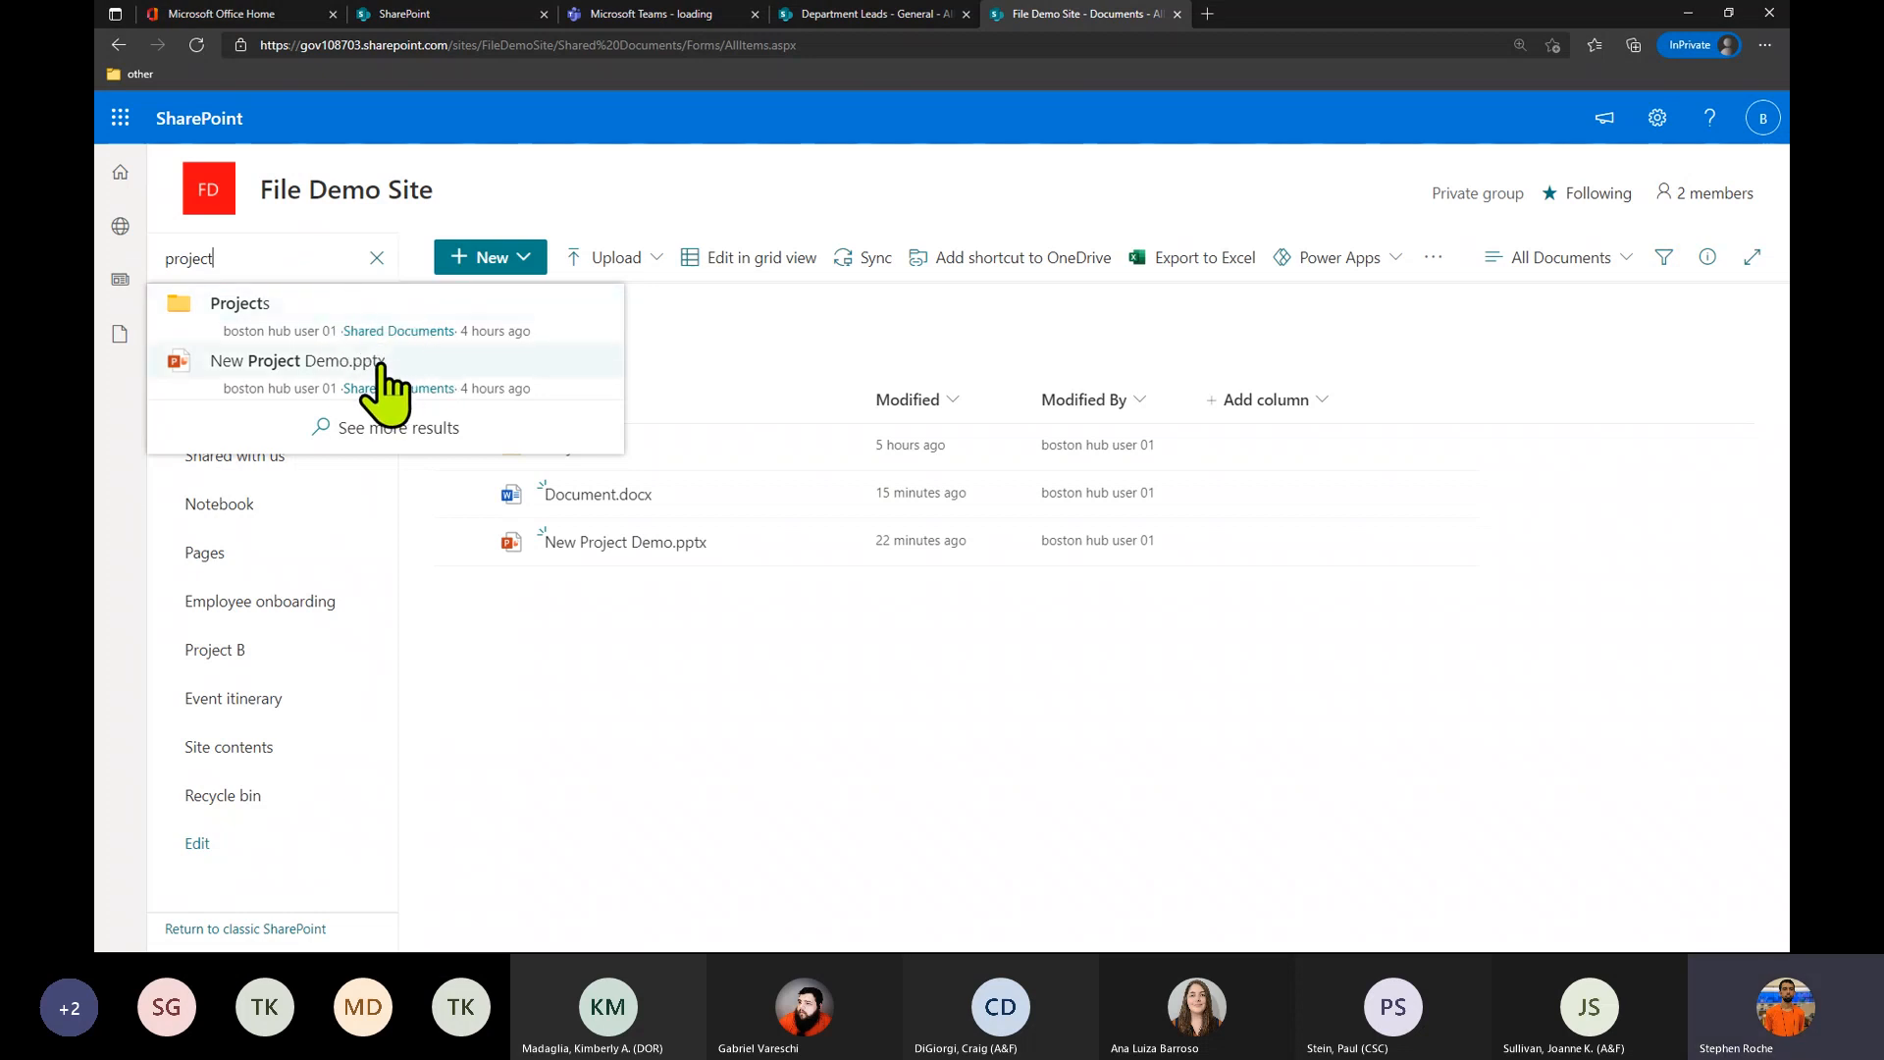
click(451, 430)
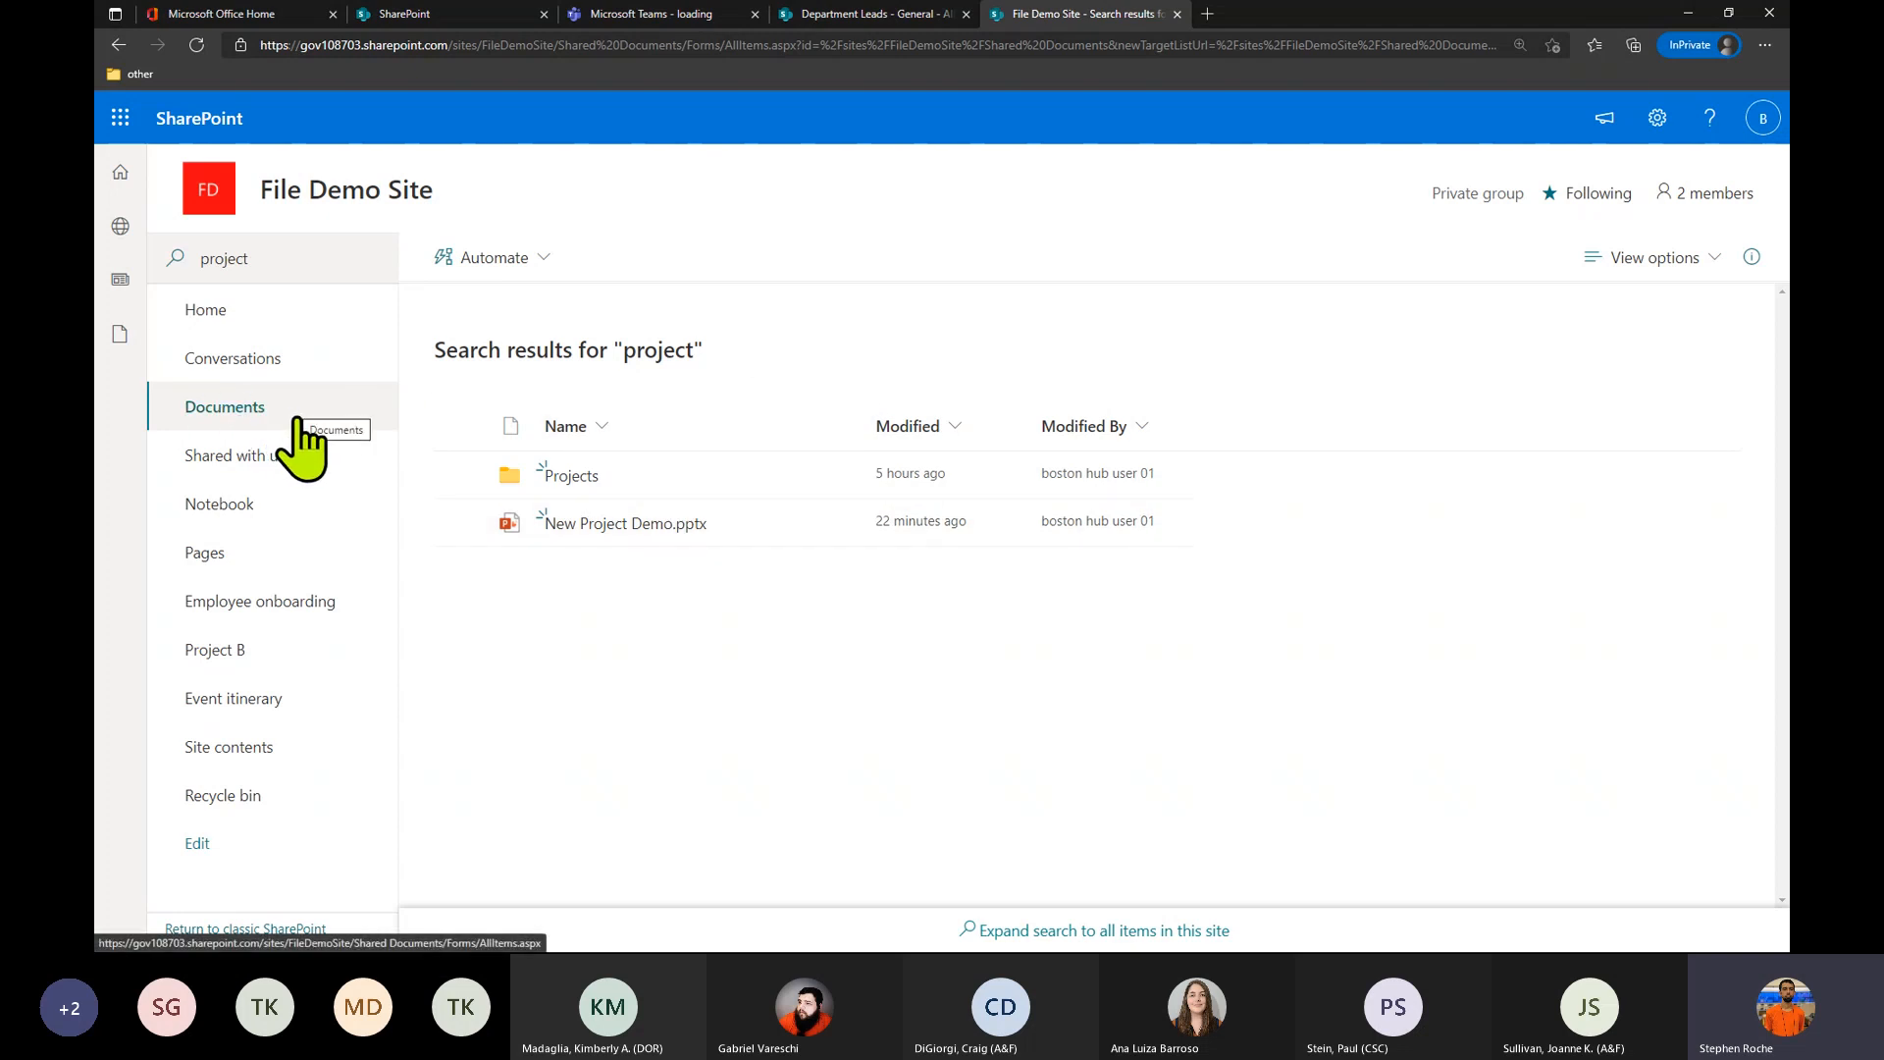
Search the whole site for "project" from the site's home page.
click(244, 320)
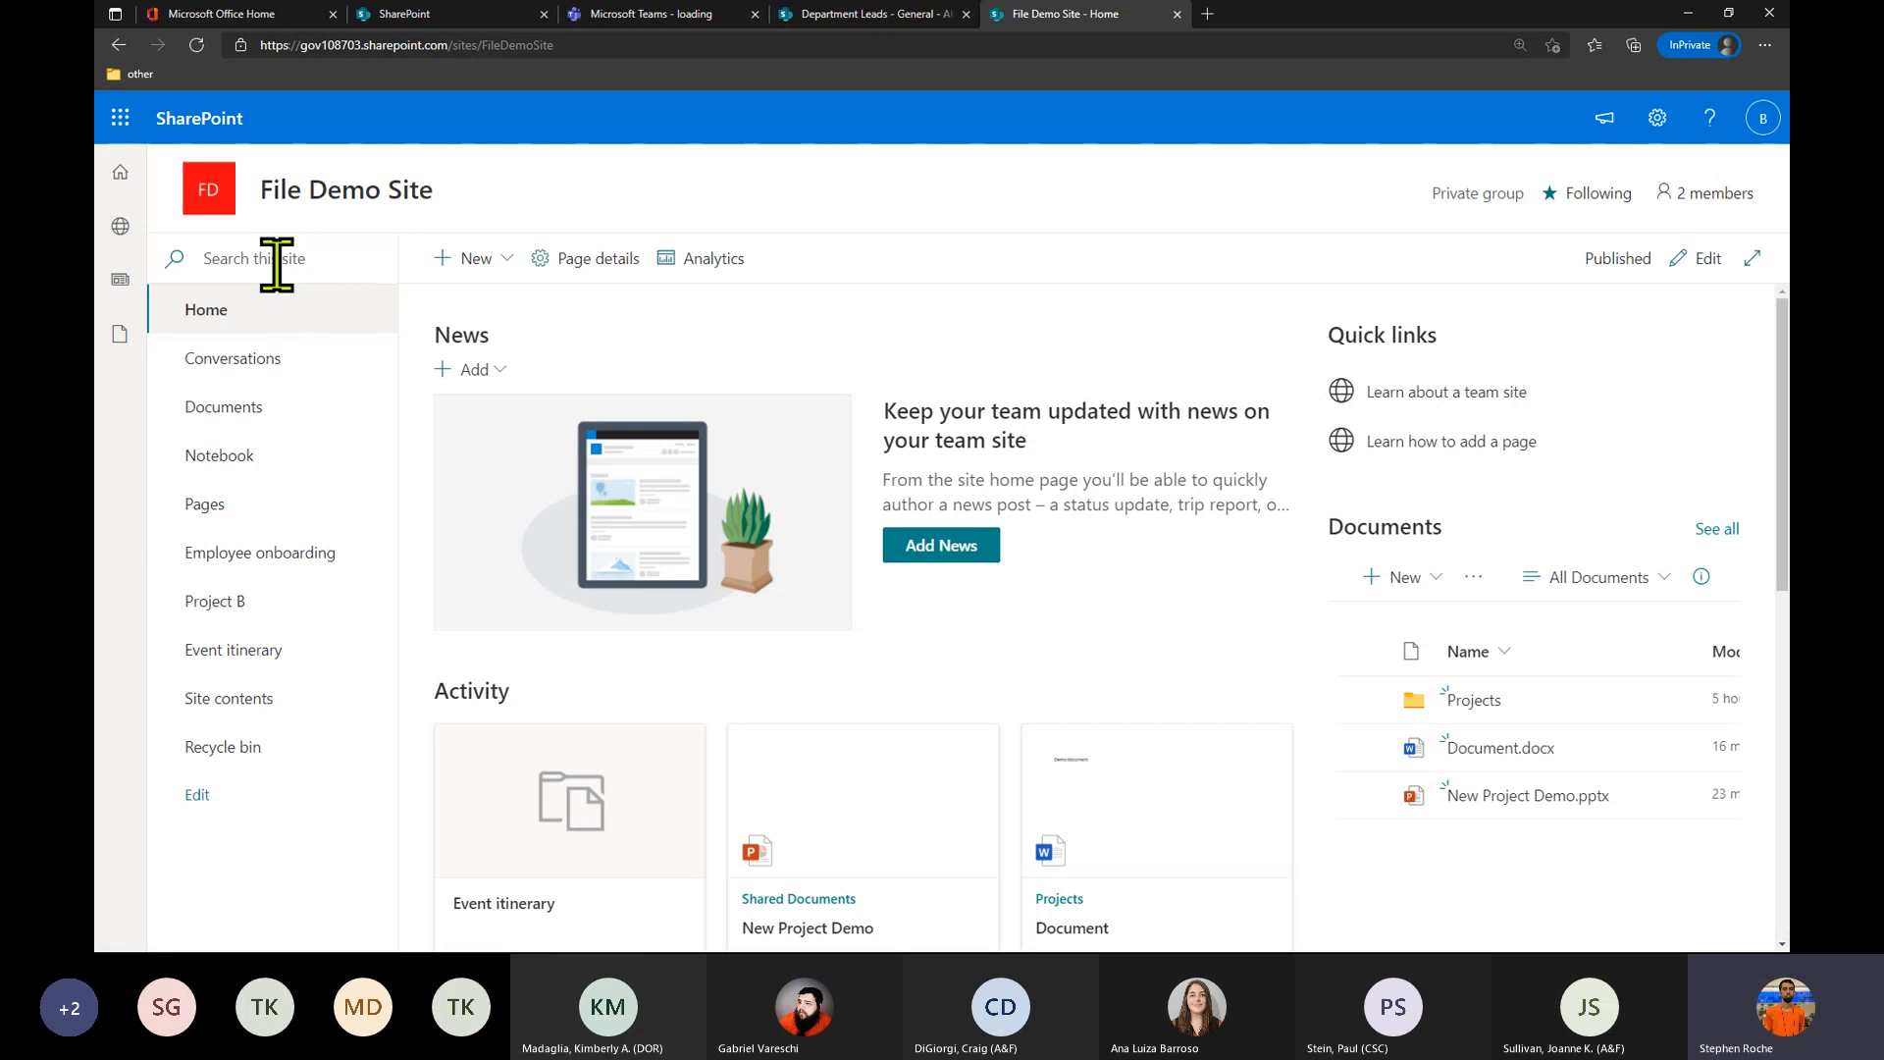
click(277, 260)
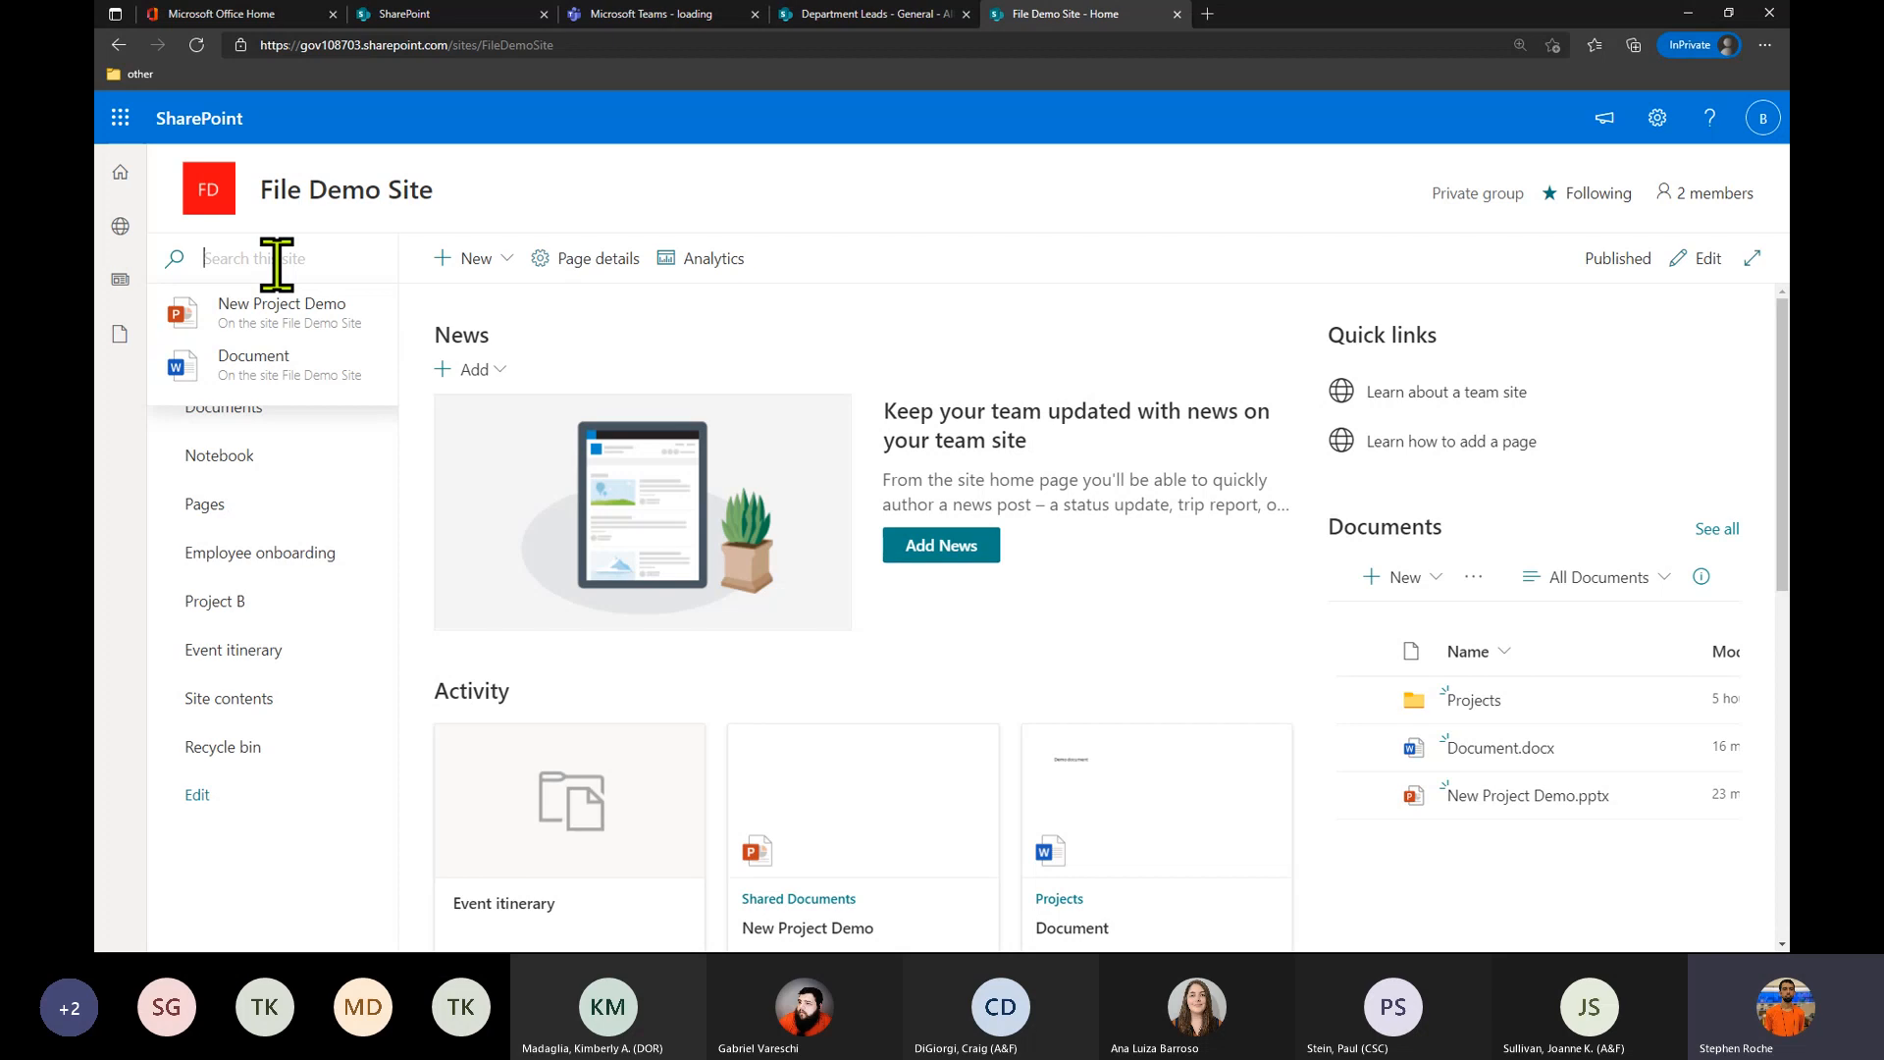
text(project)
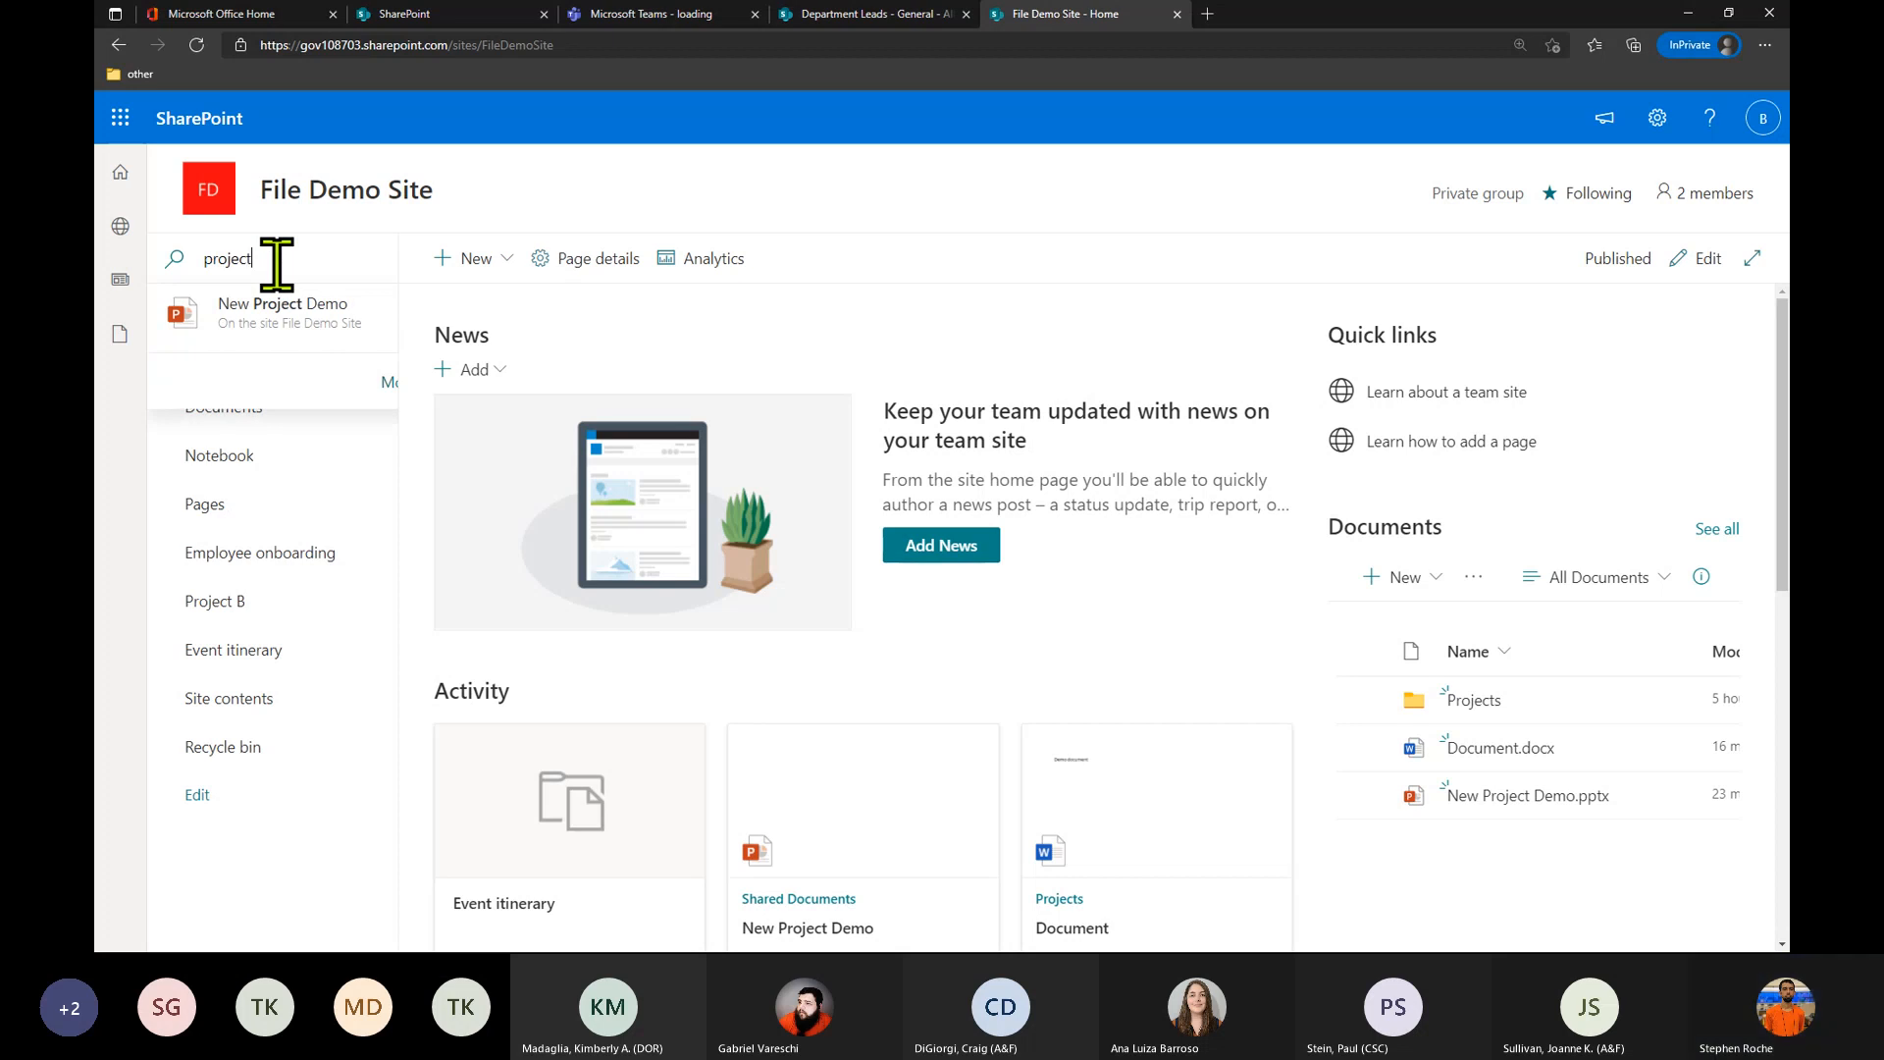
key(Return)
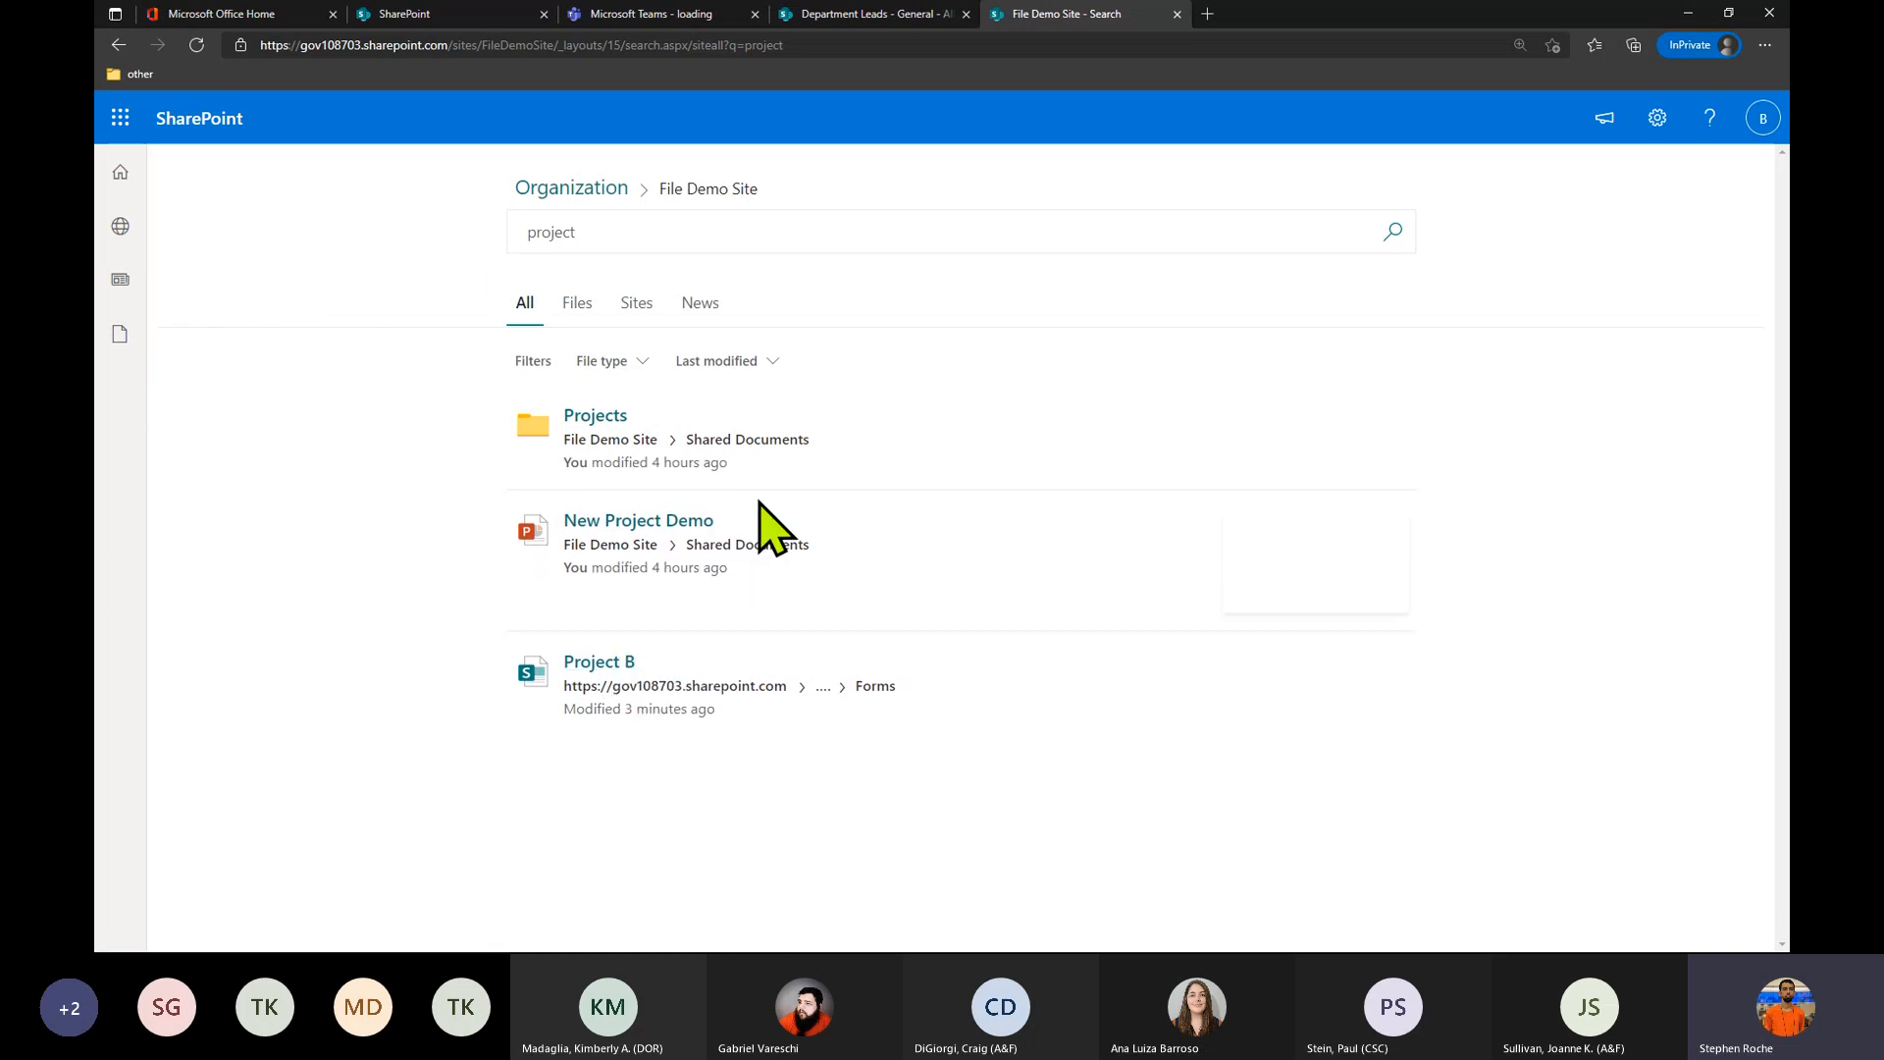
Filter the site search results by the Excel file type and remove that filter again.
click(626, 368)
click(666, 406)
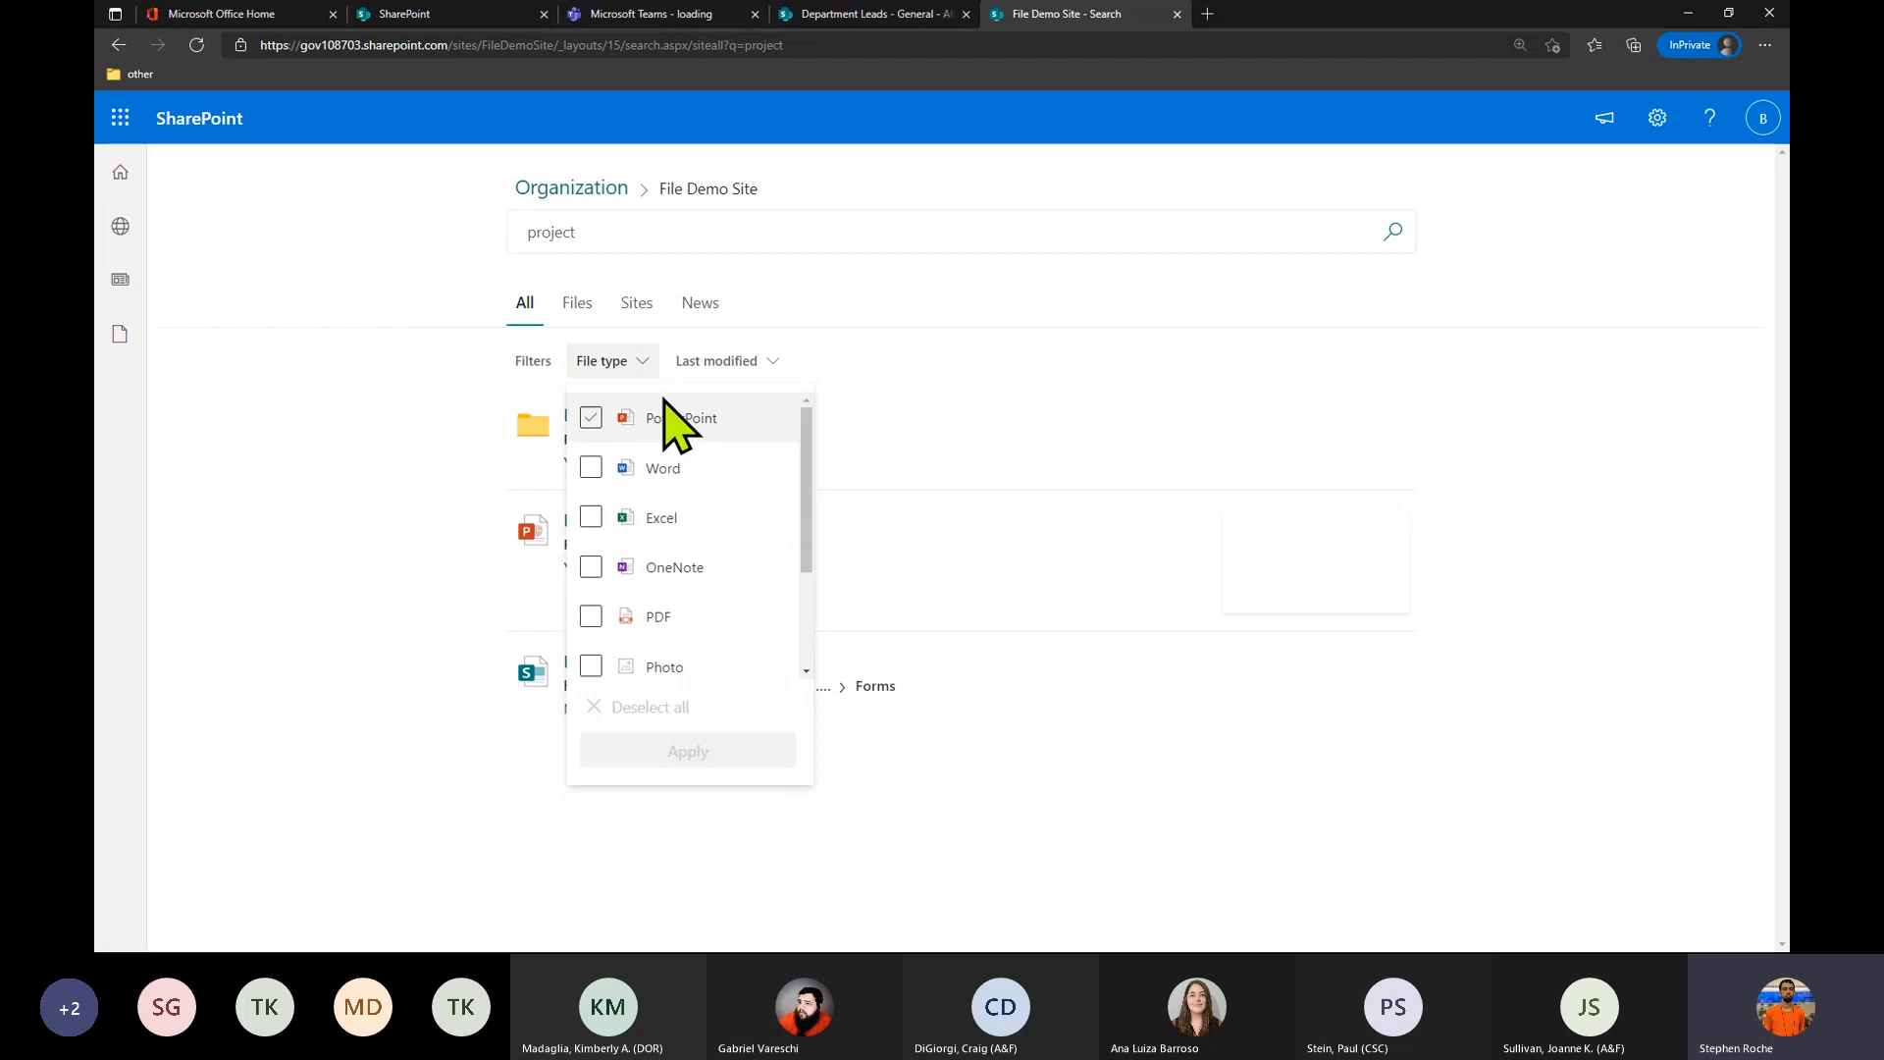
click(699, 471)
click(697, 569)
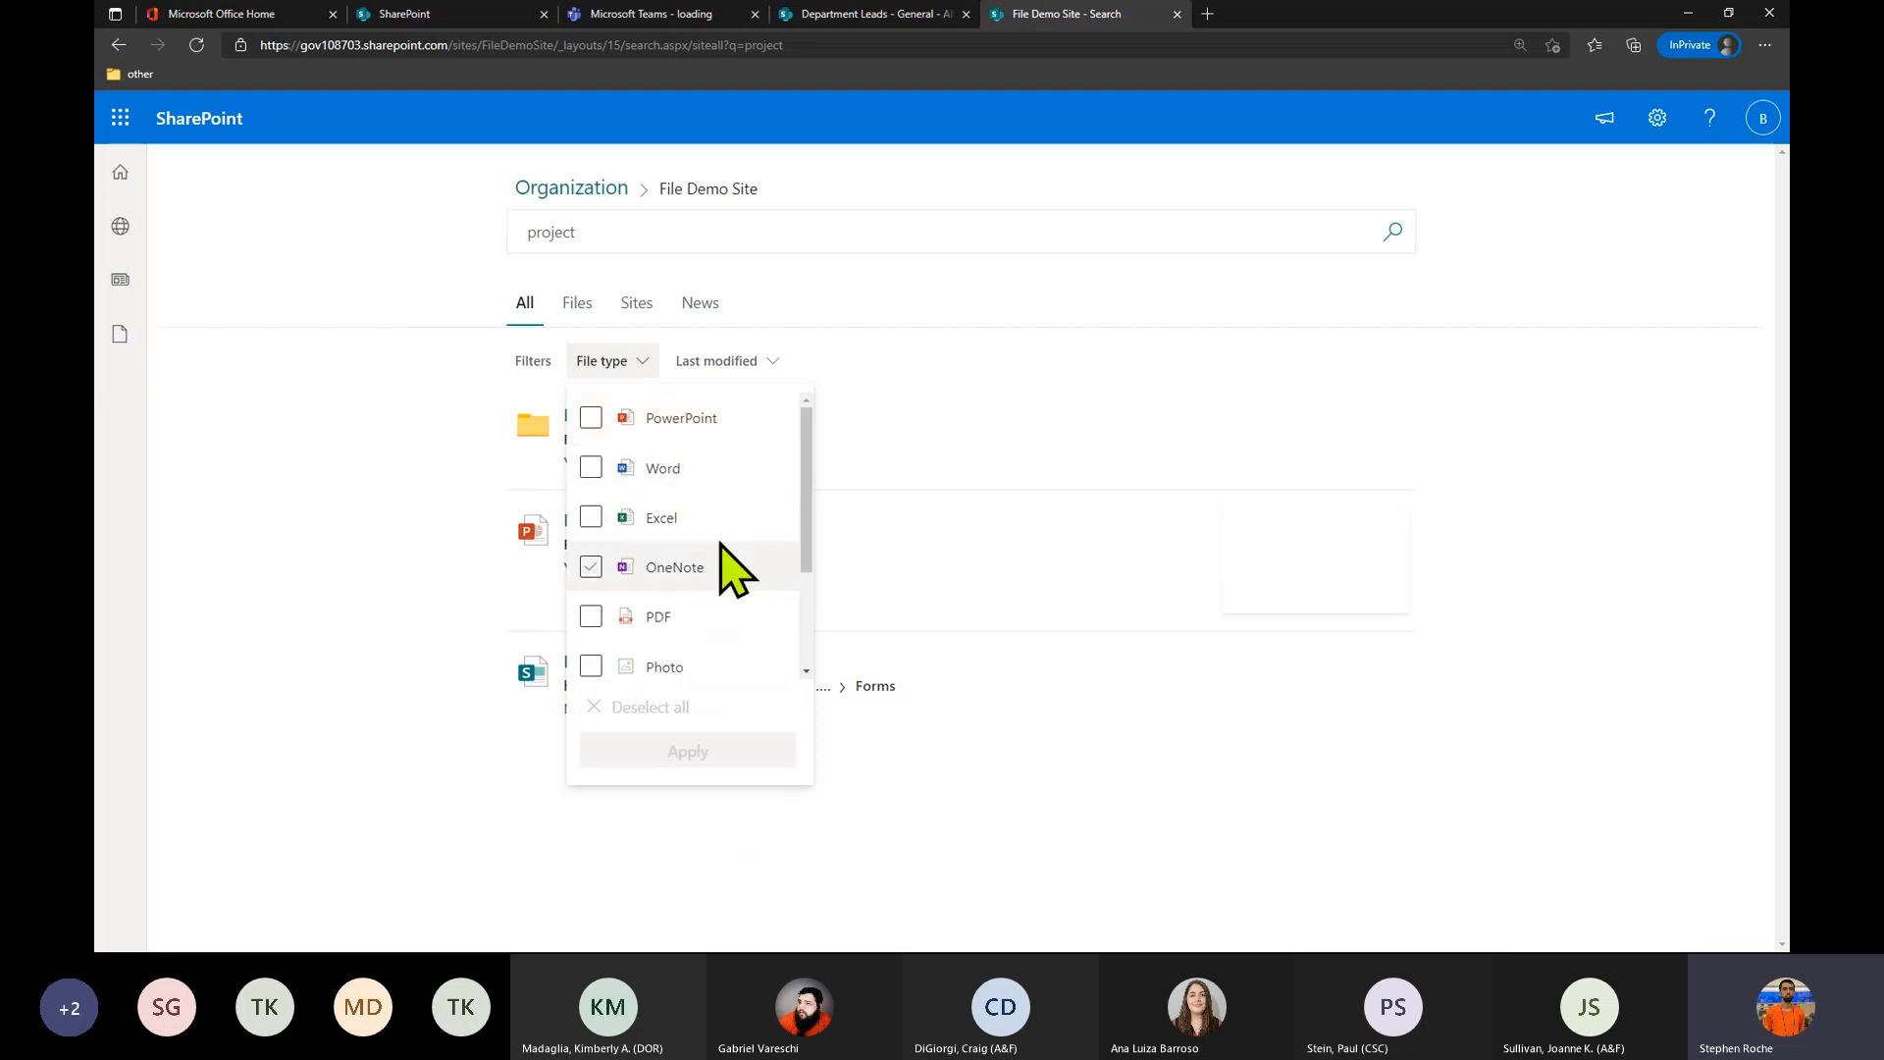
click(713, 520)
click(708, 512)
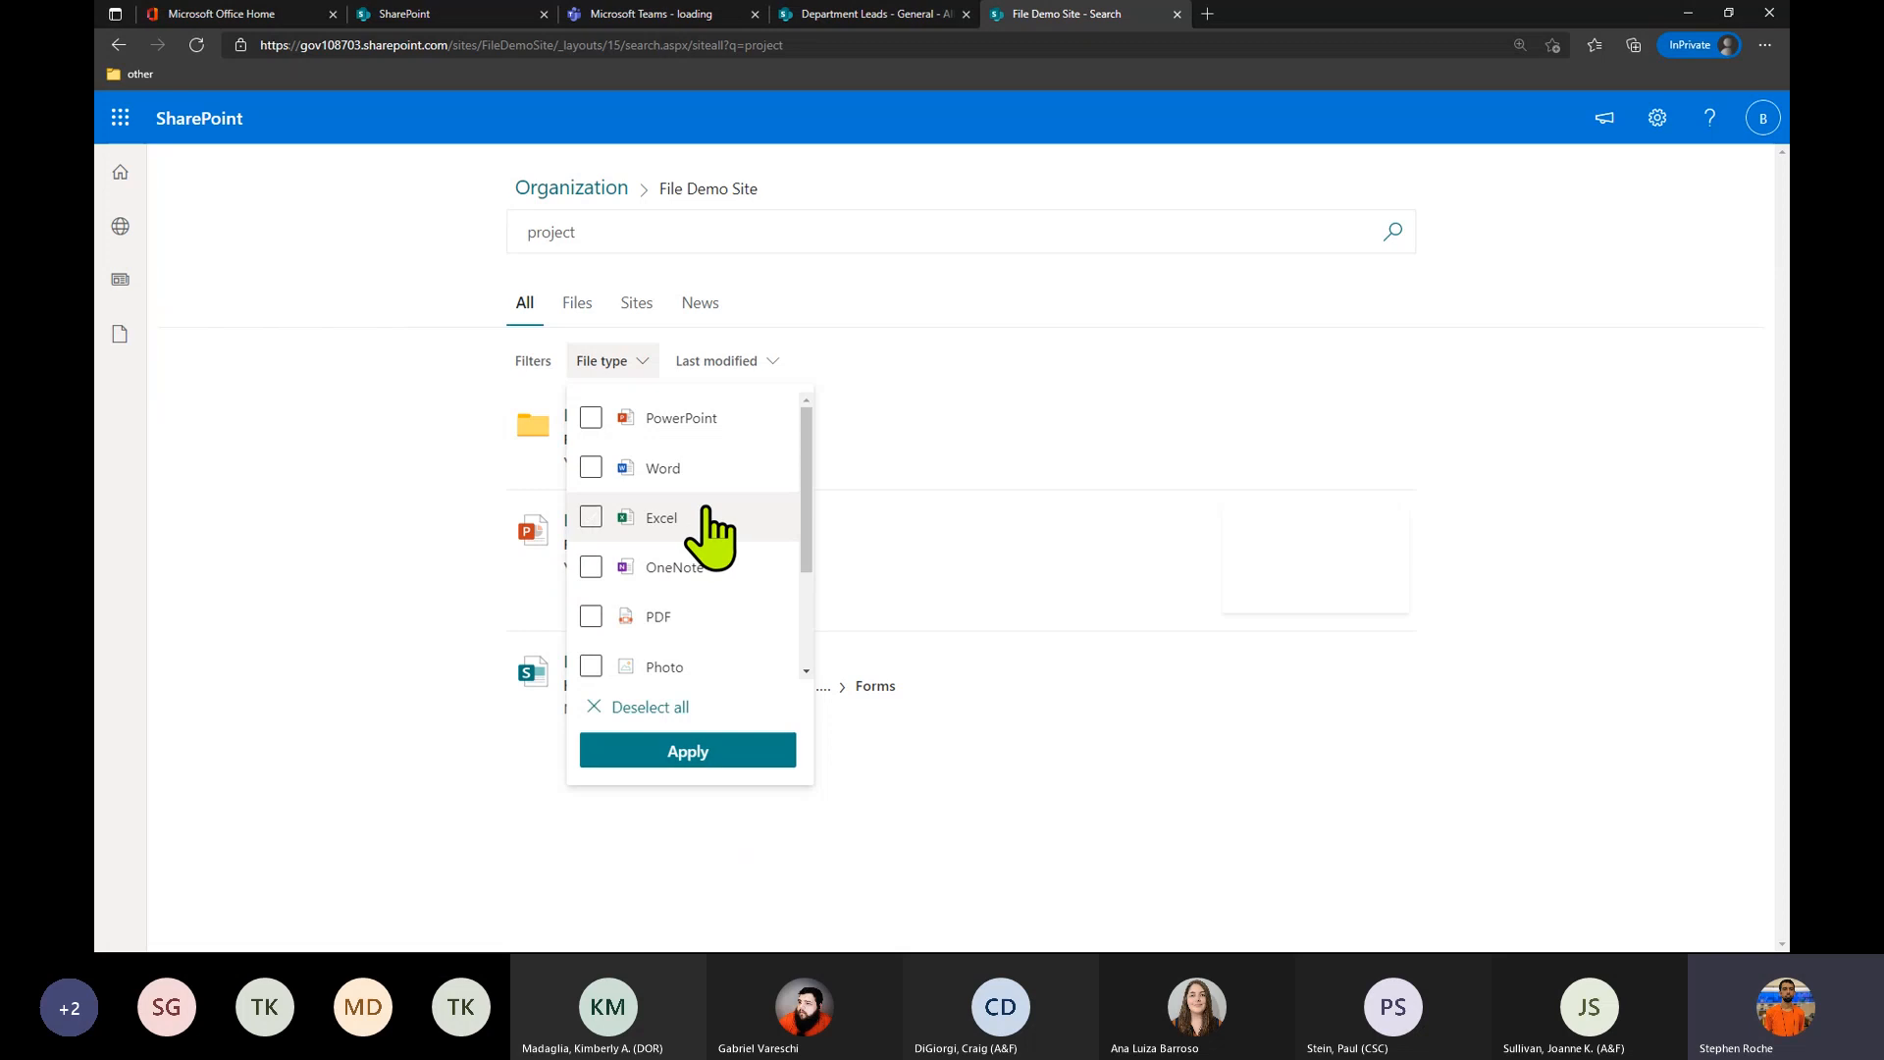
click(767, 765)
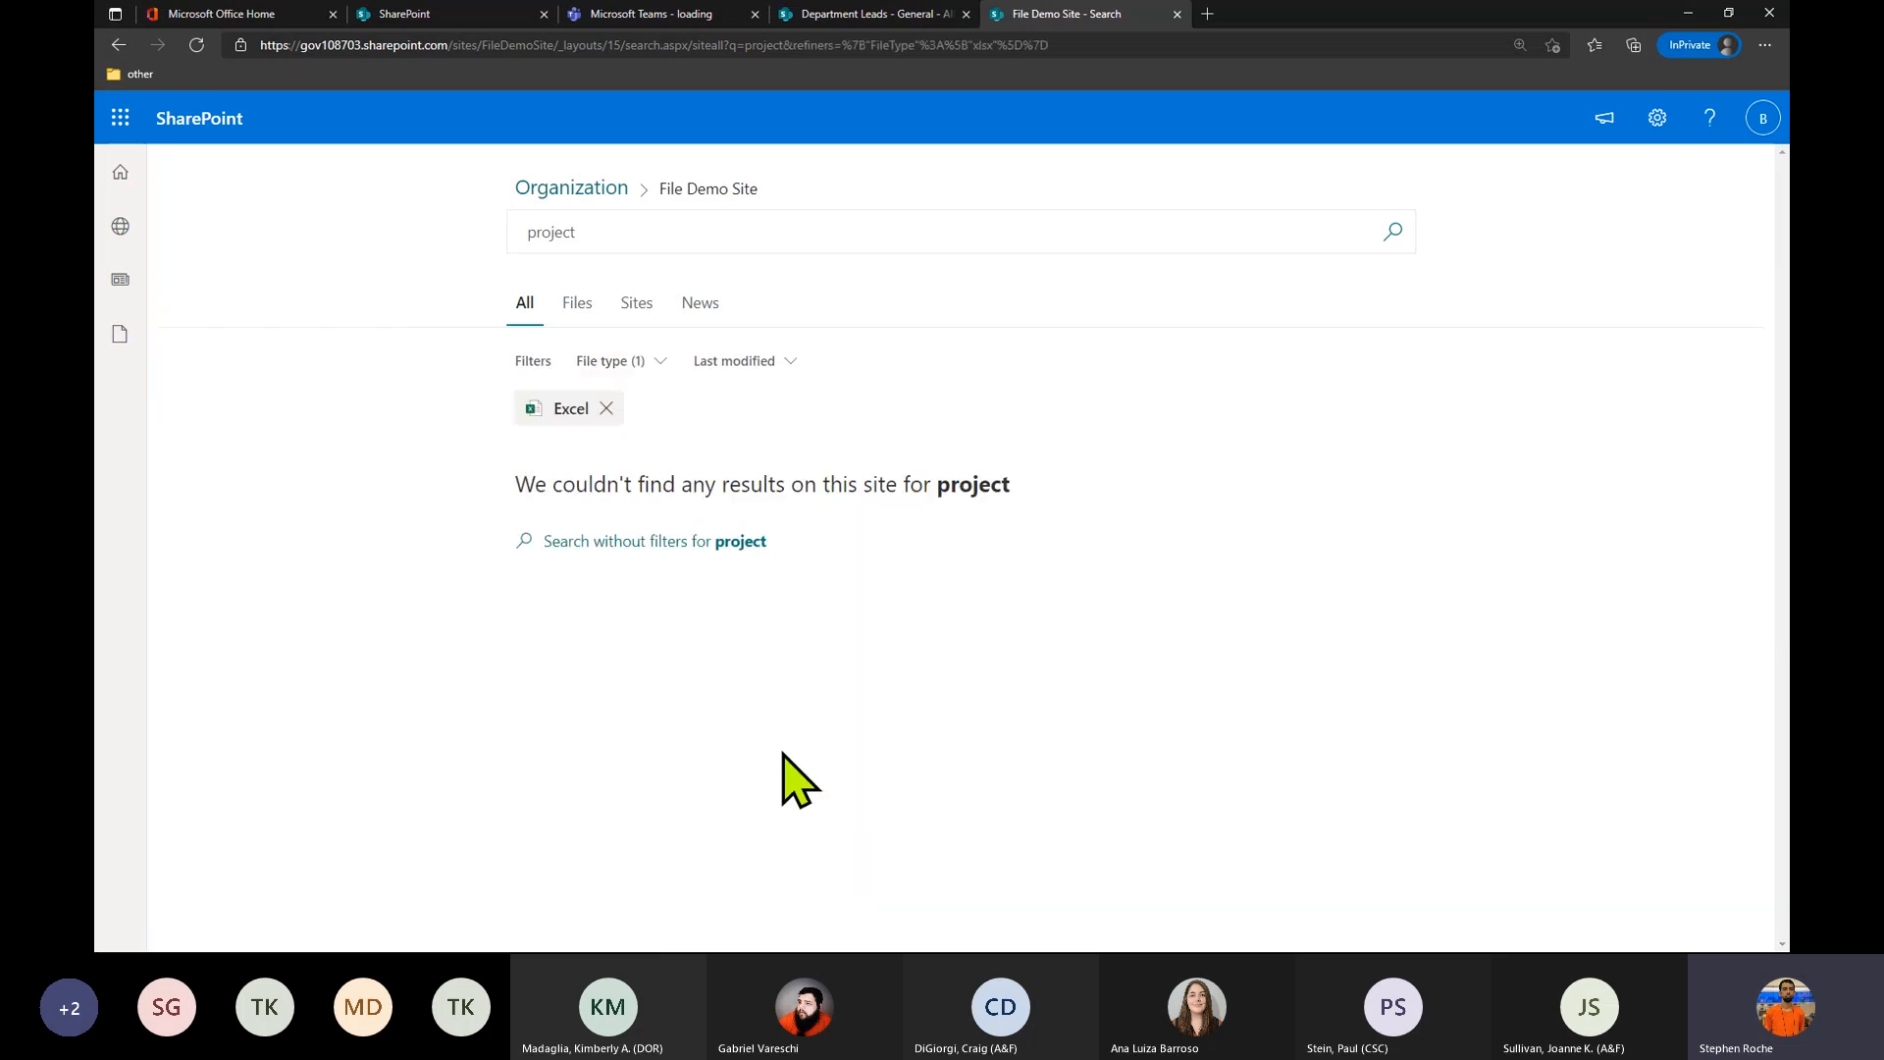
click(607, 410)
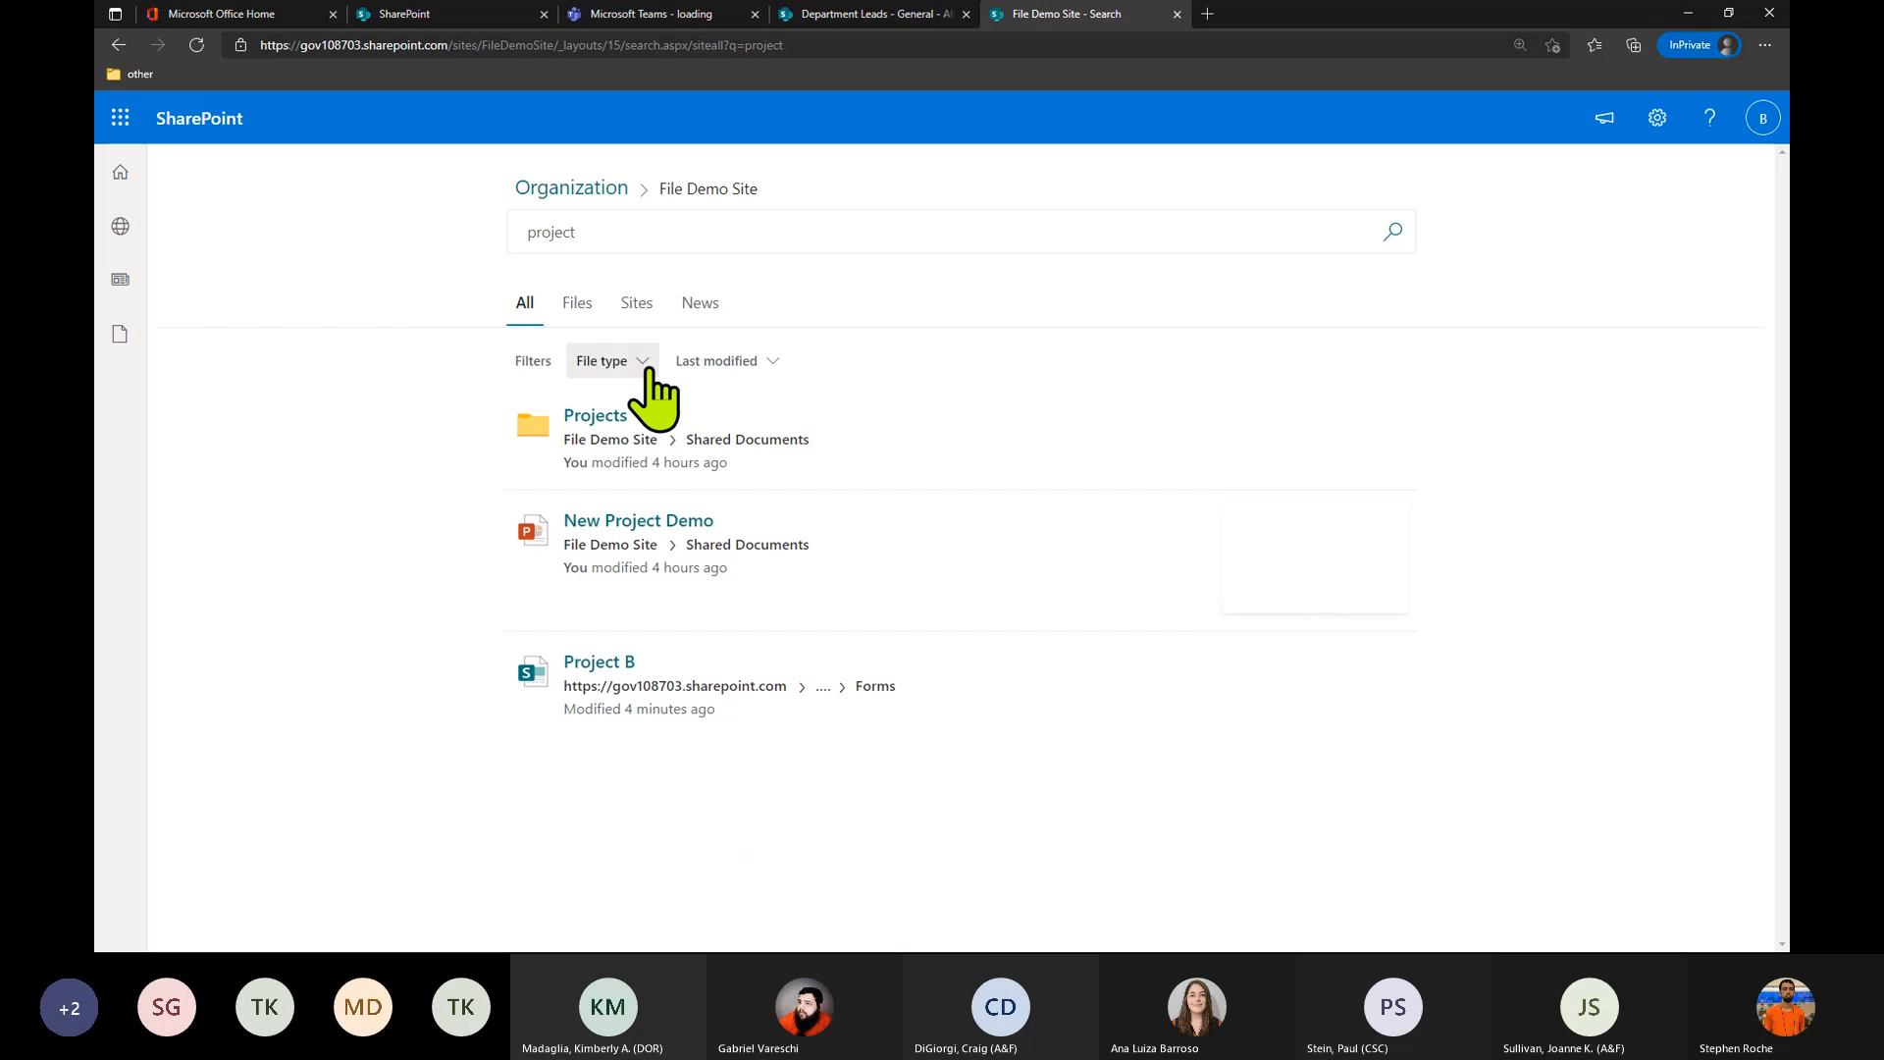
Filter the site-wide "project" search results to the PowerPoint file type.
click(647, 365)
click(685, 422)
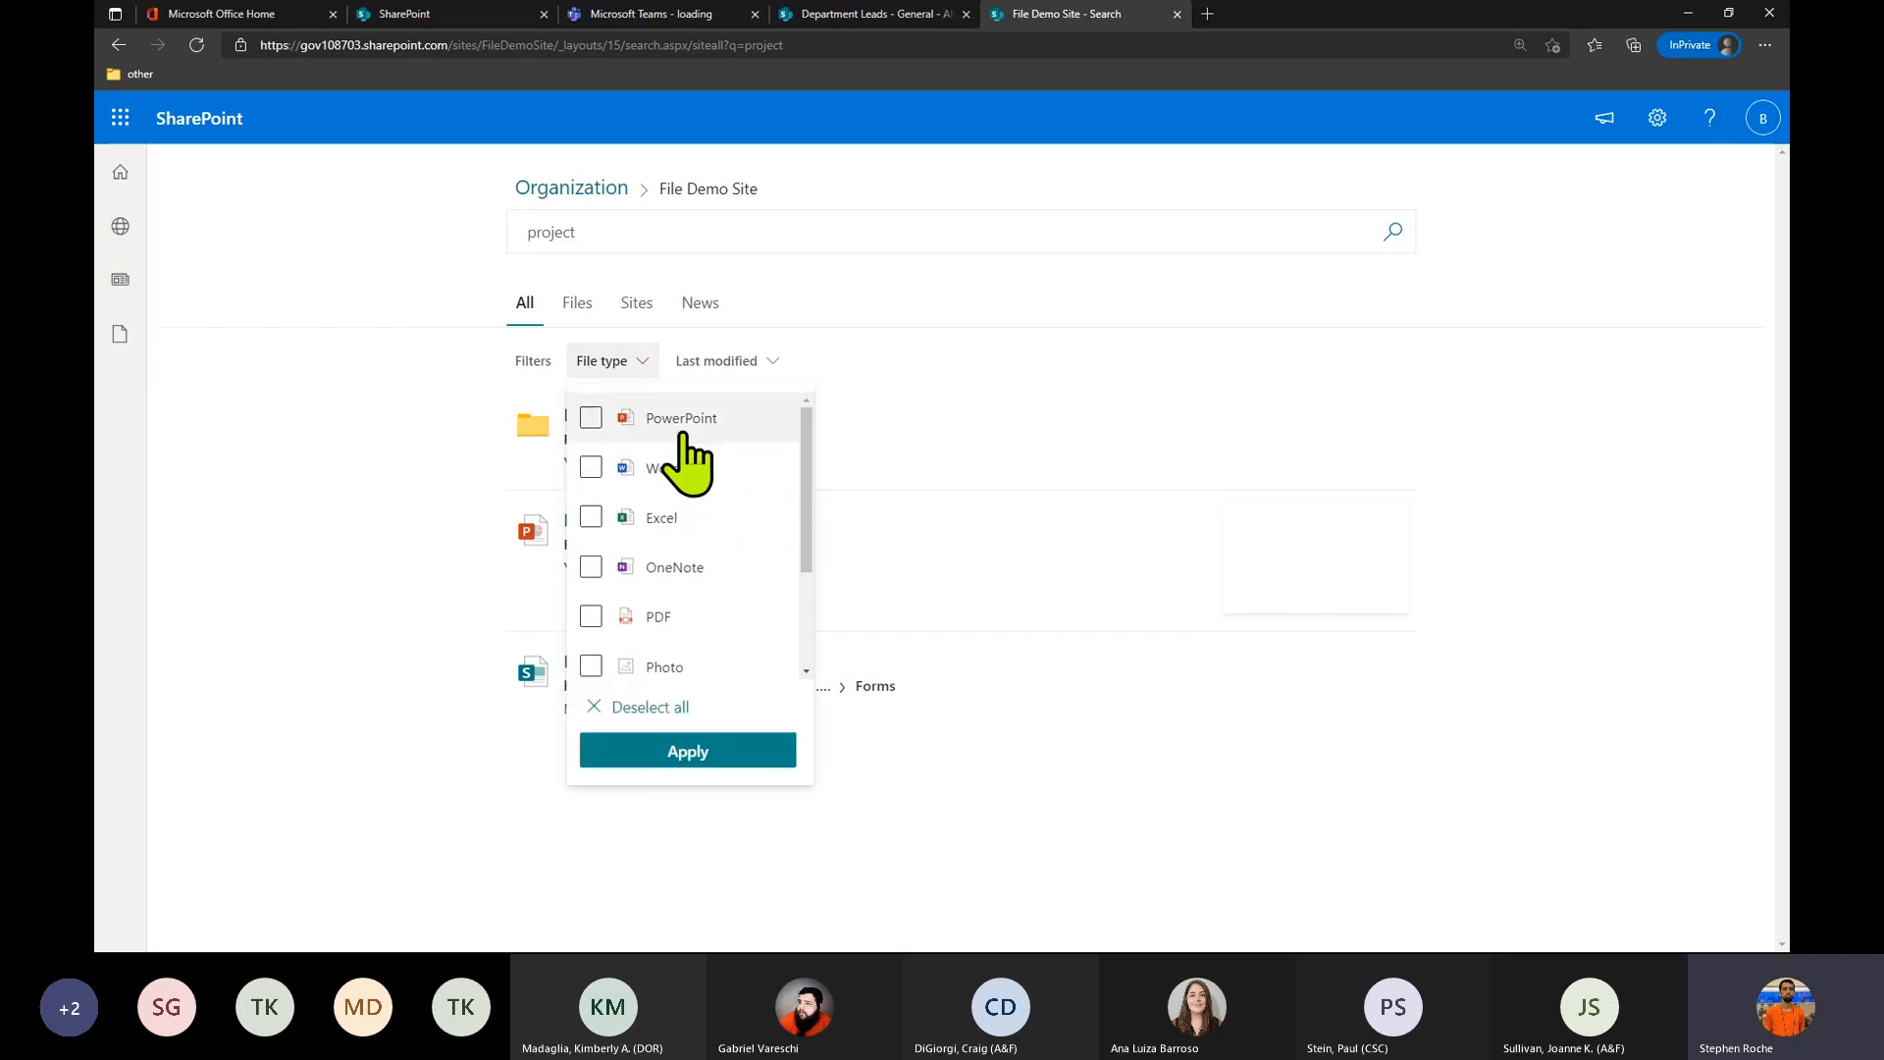
click(704, 750)
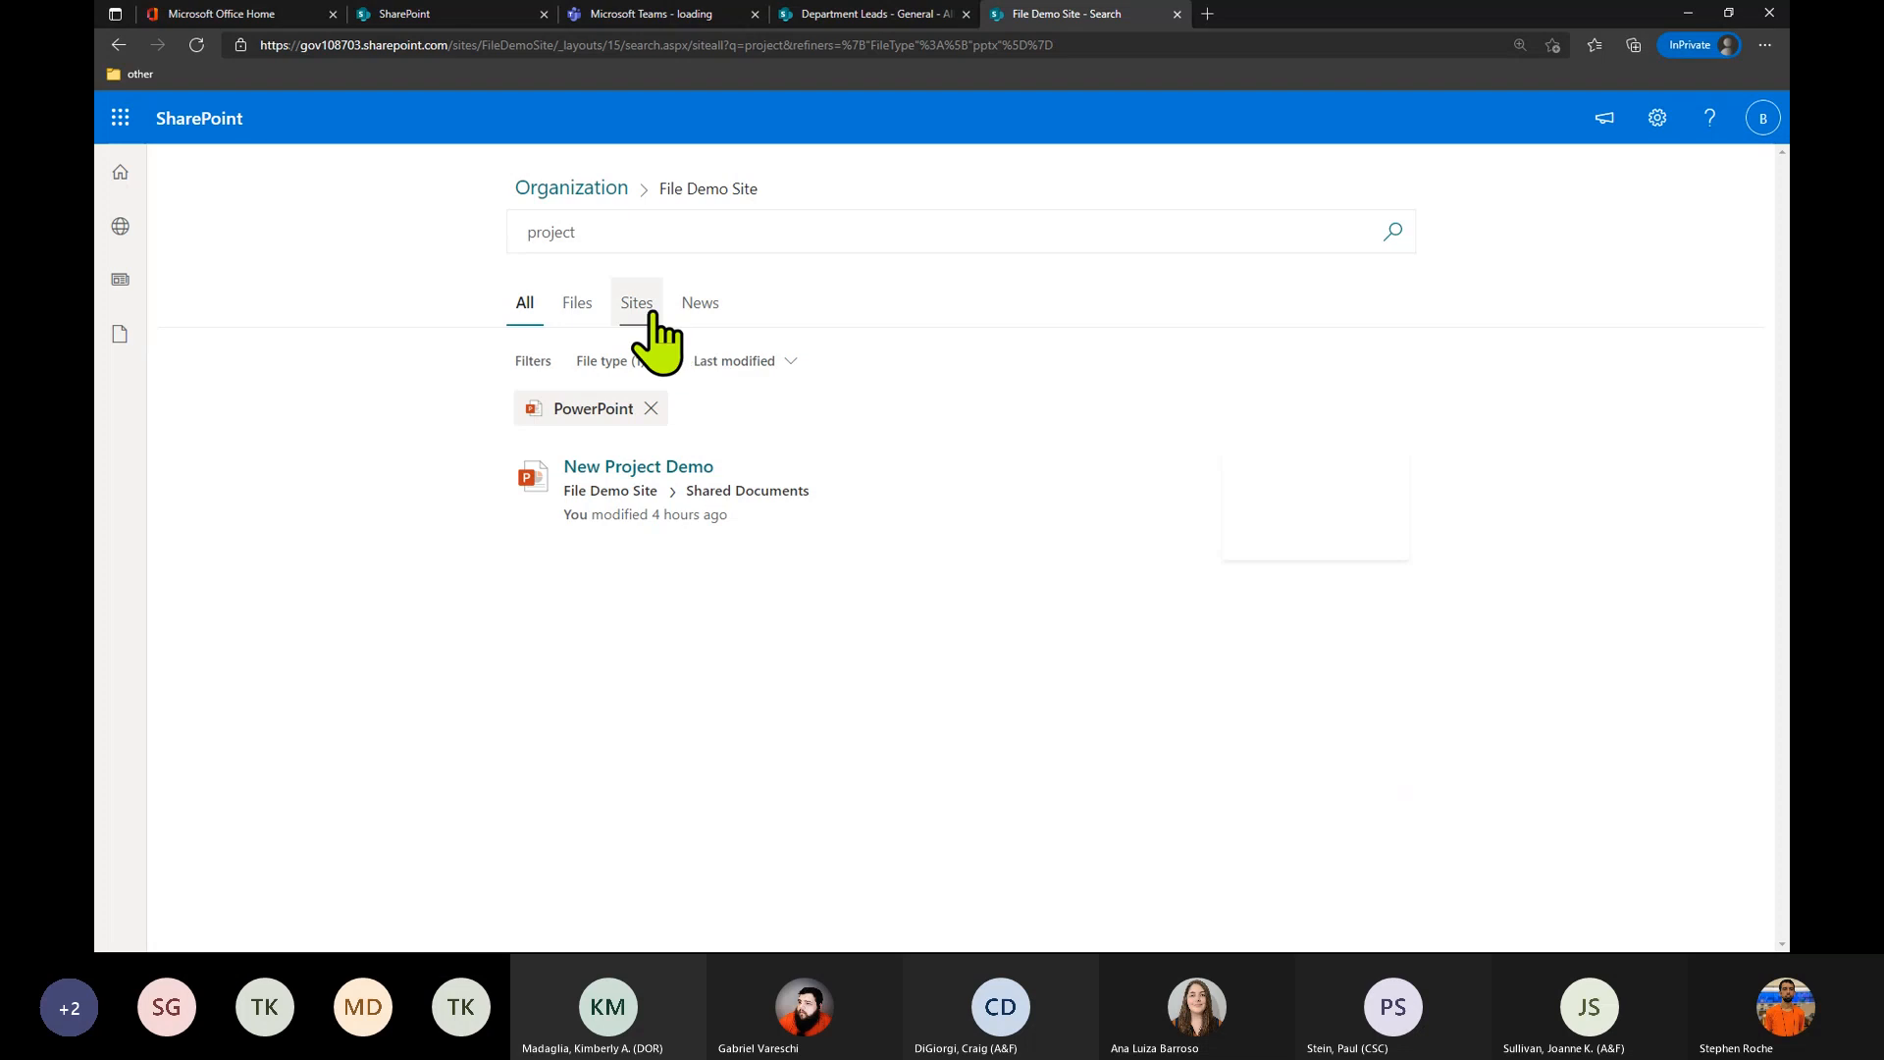
View the site's "project" results by category: Files with its file type filter options, Sites, and News.
click(592, 308)
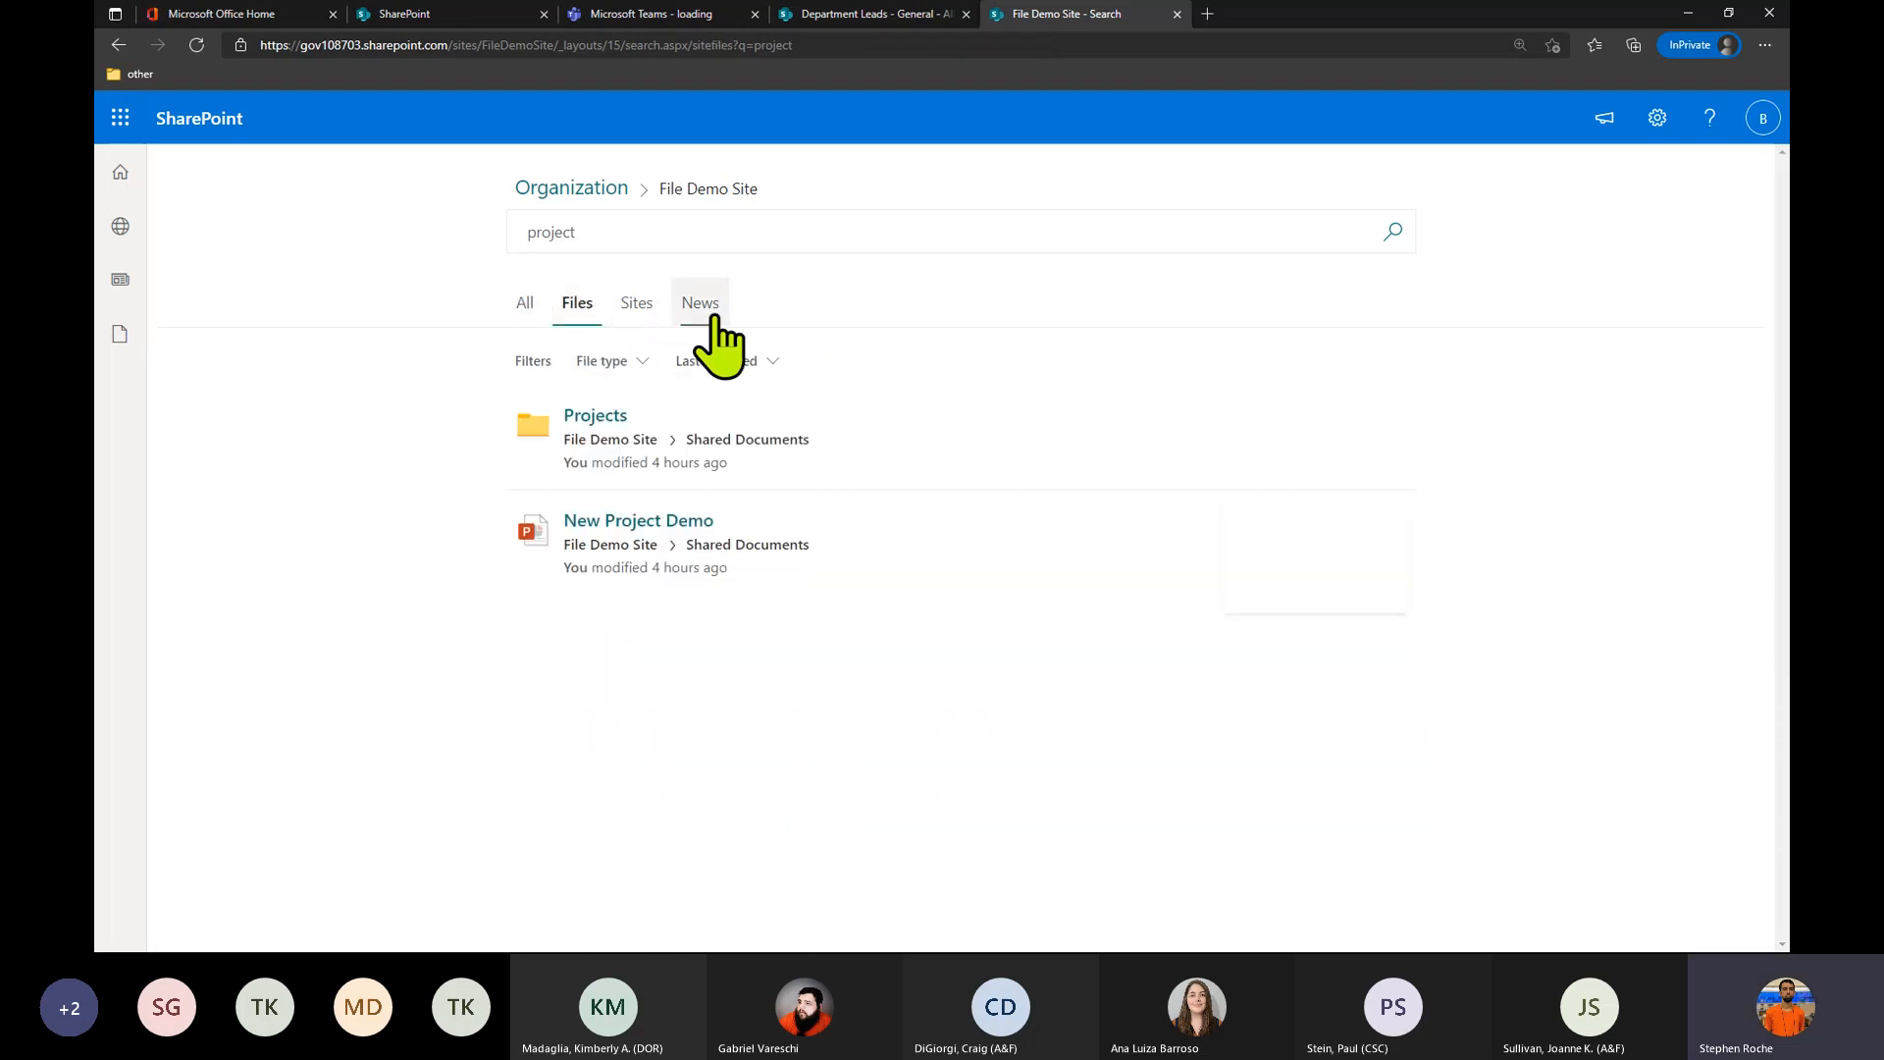
click(640, 363)
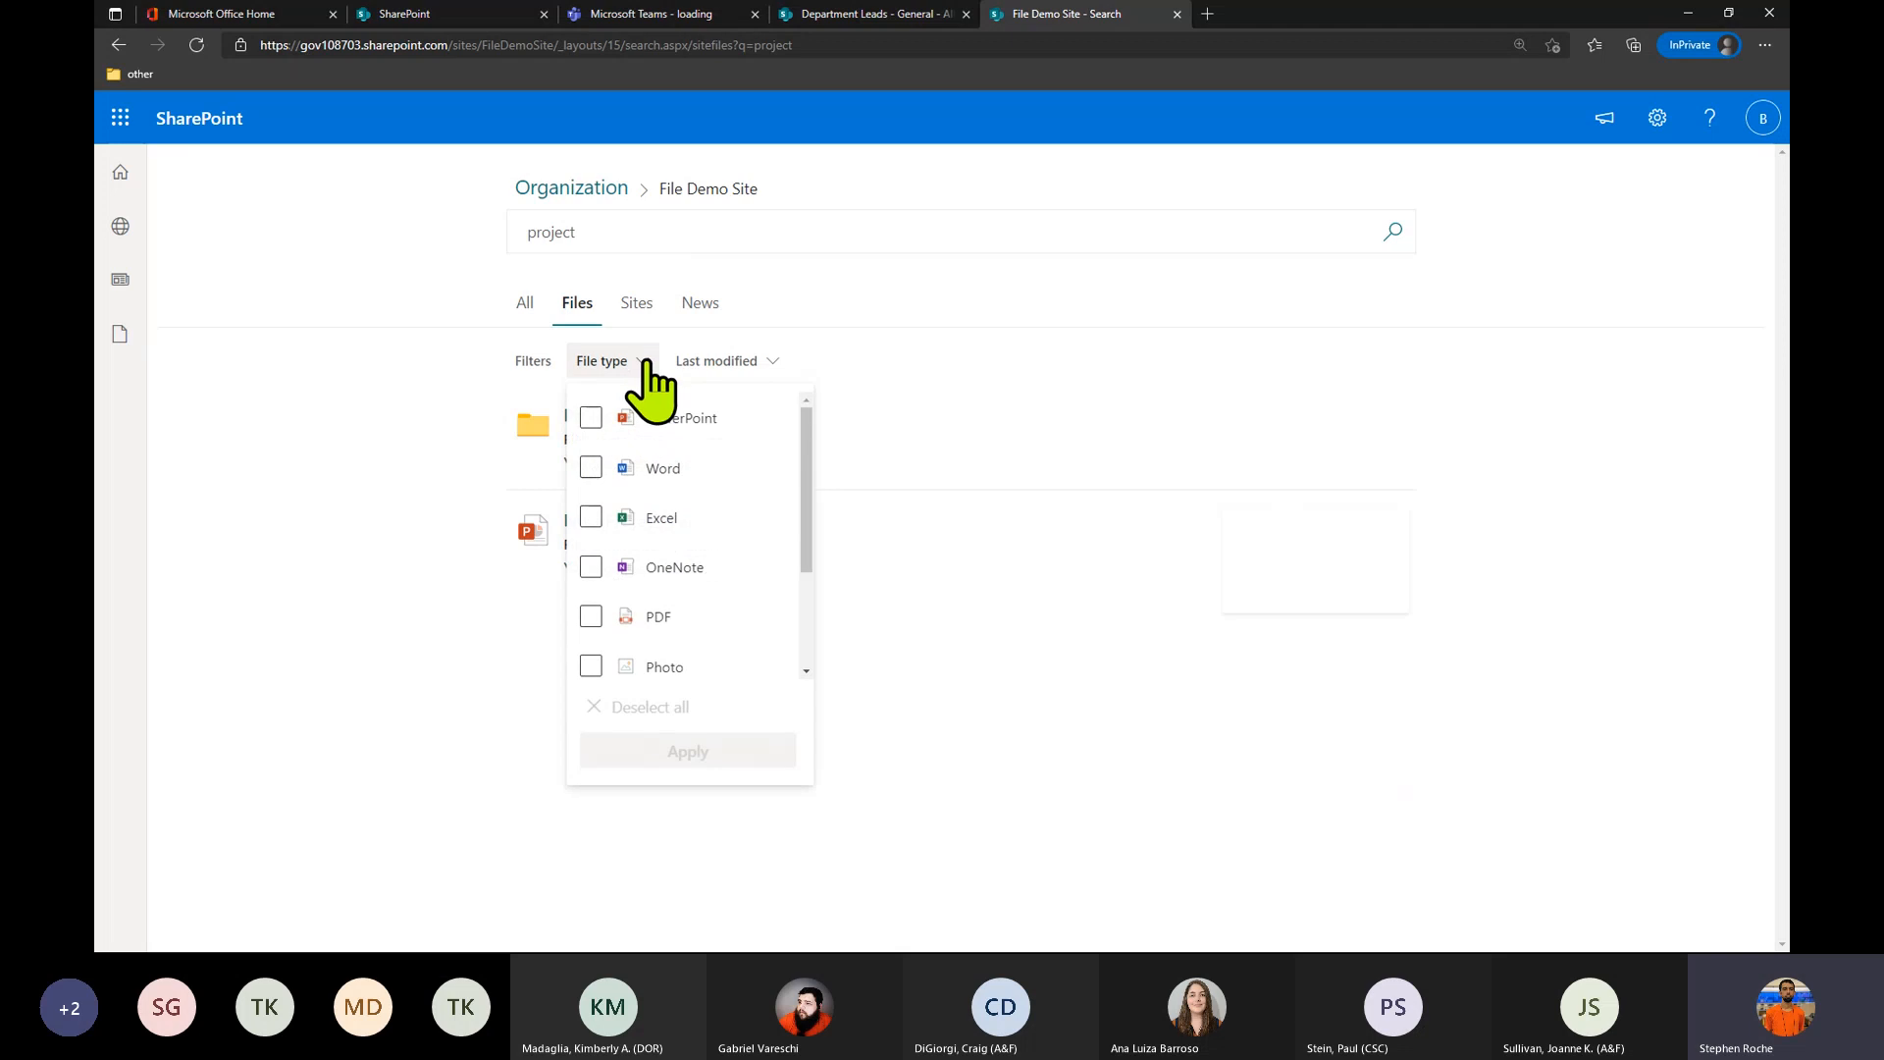
click(928, 403)
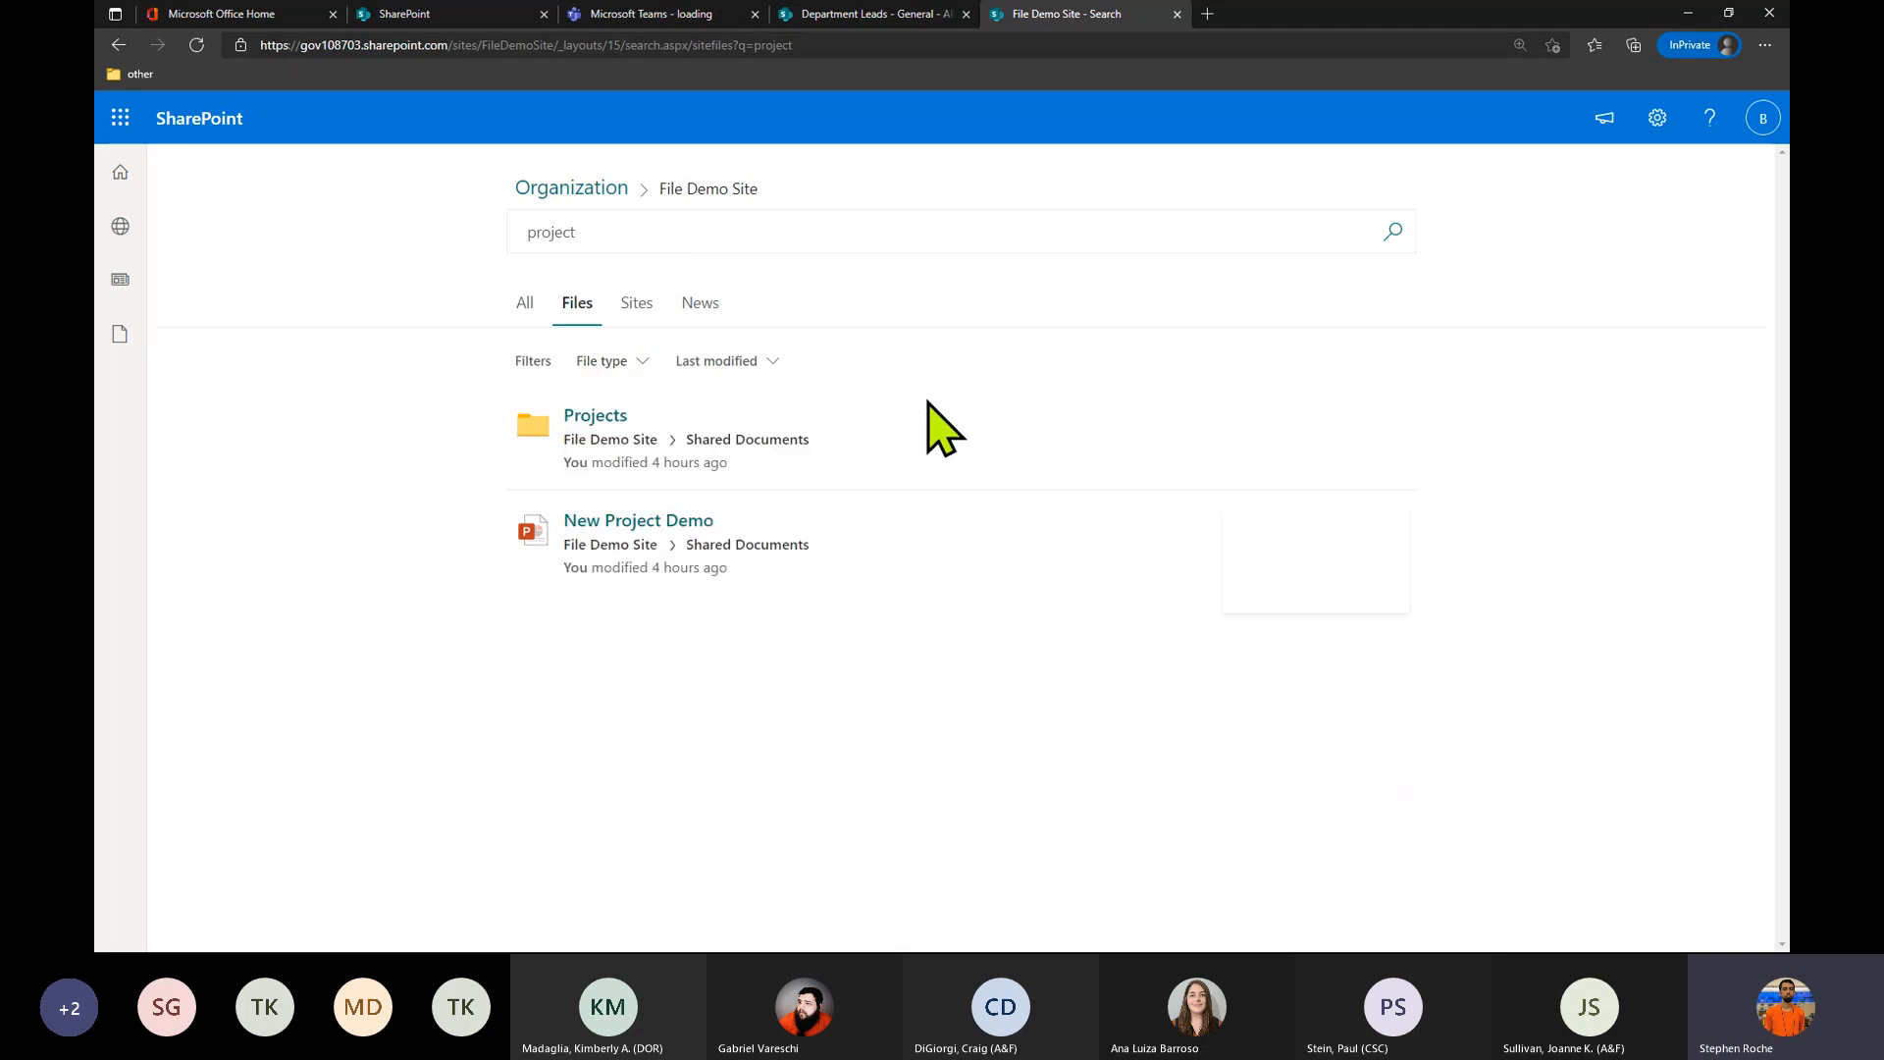
click(648, 306)
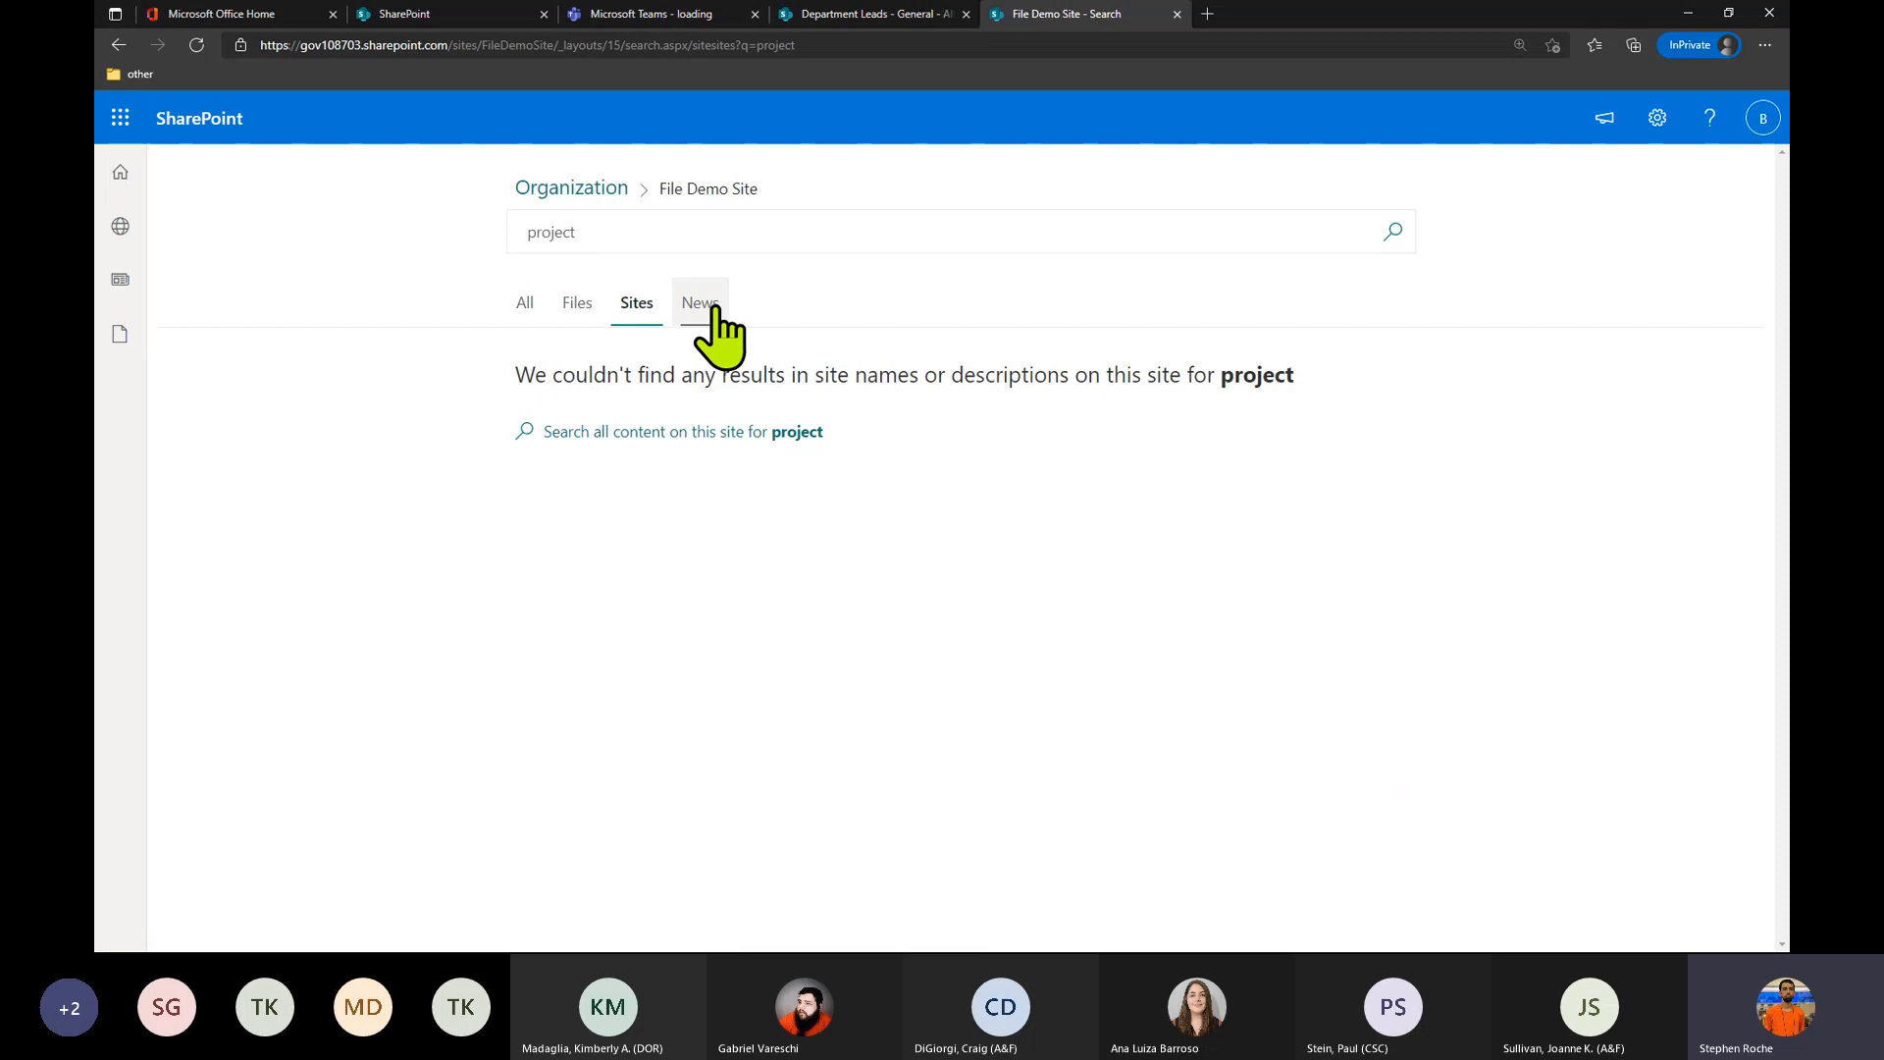
click(713, 310)
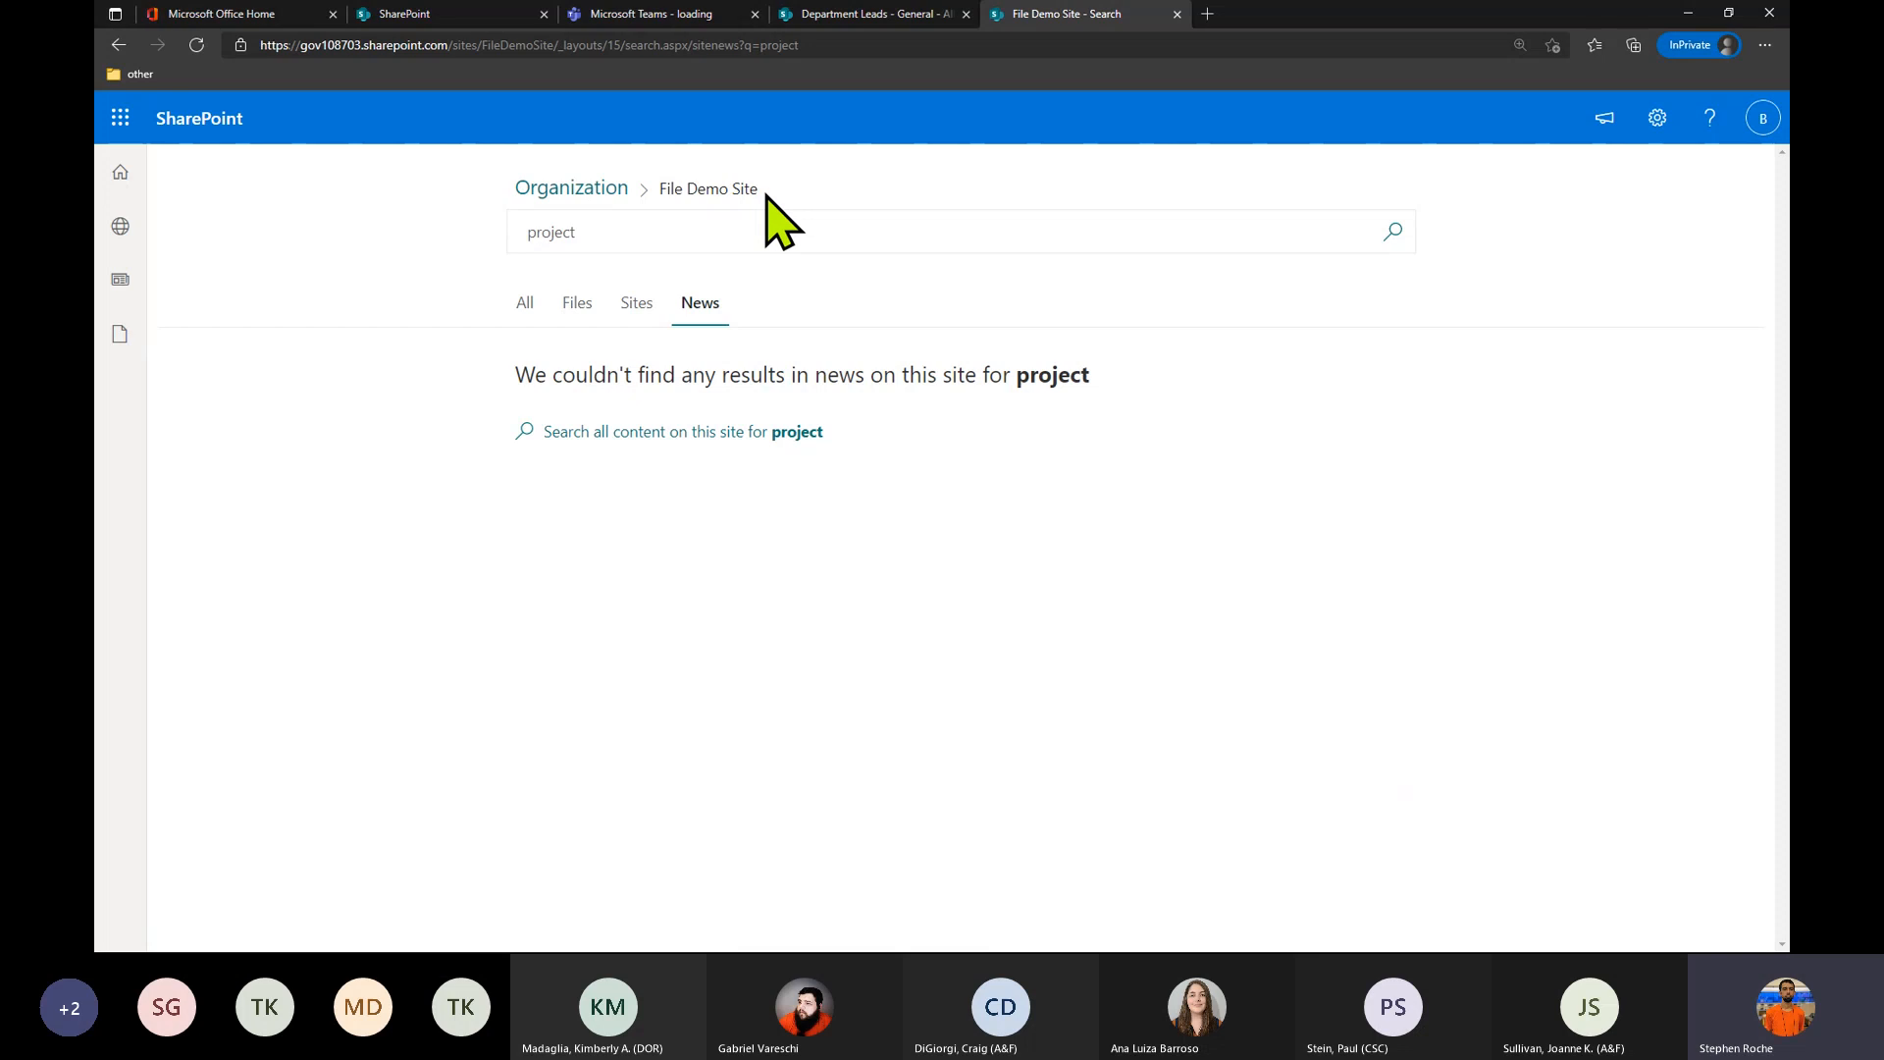
Widen the "project" search from File Demo Site to the whole organization and show results of all content types.
drag(755, 194, 666, 208)
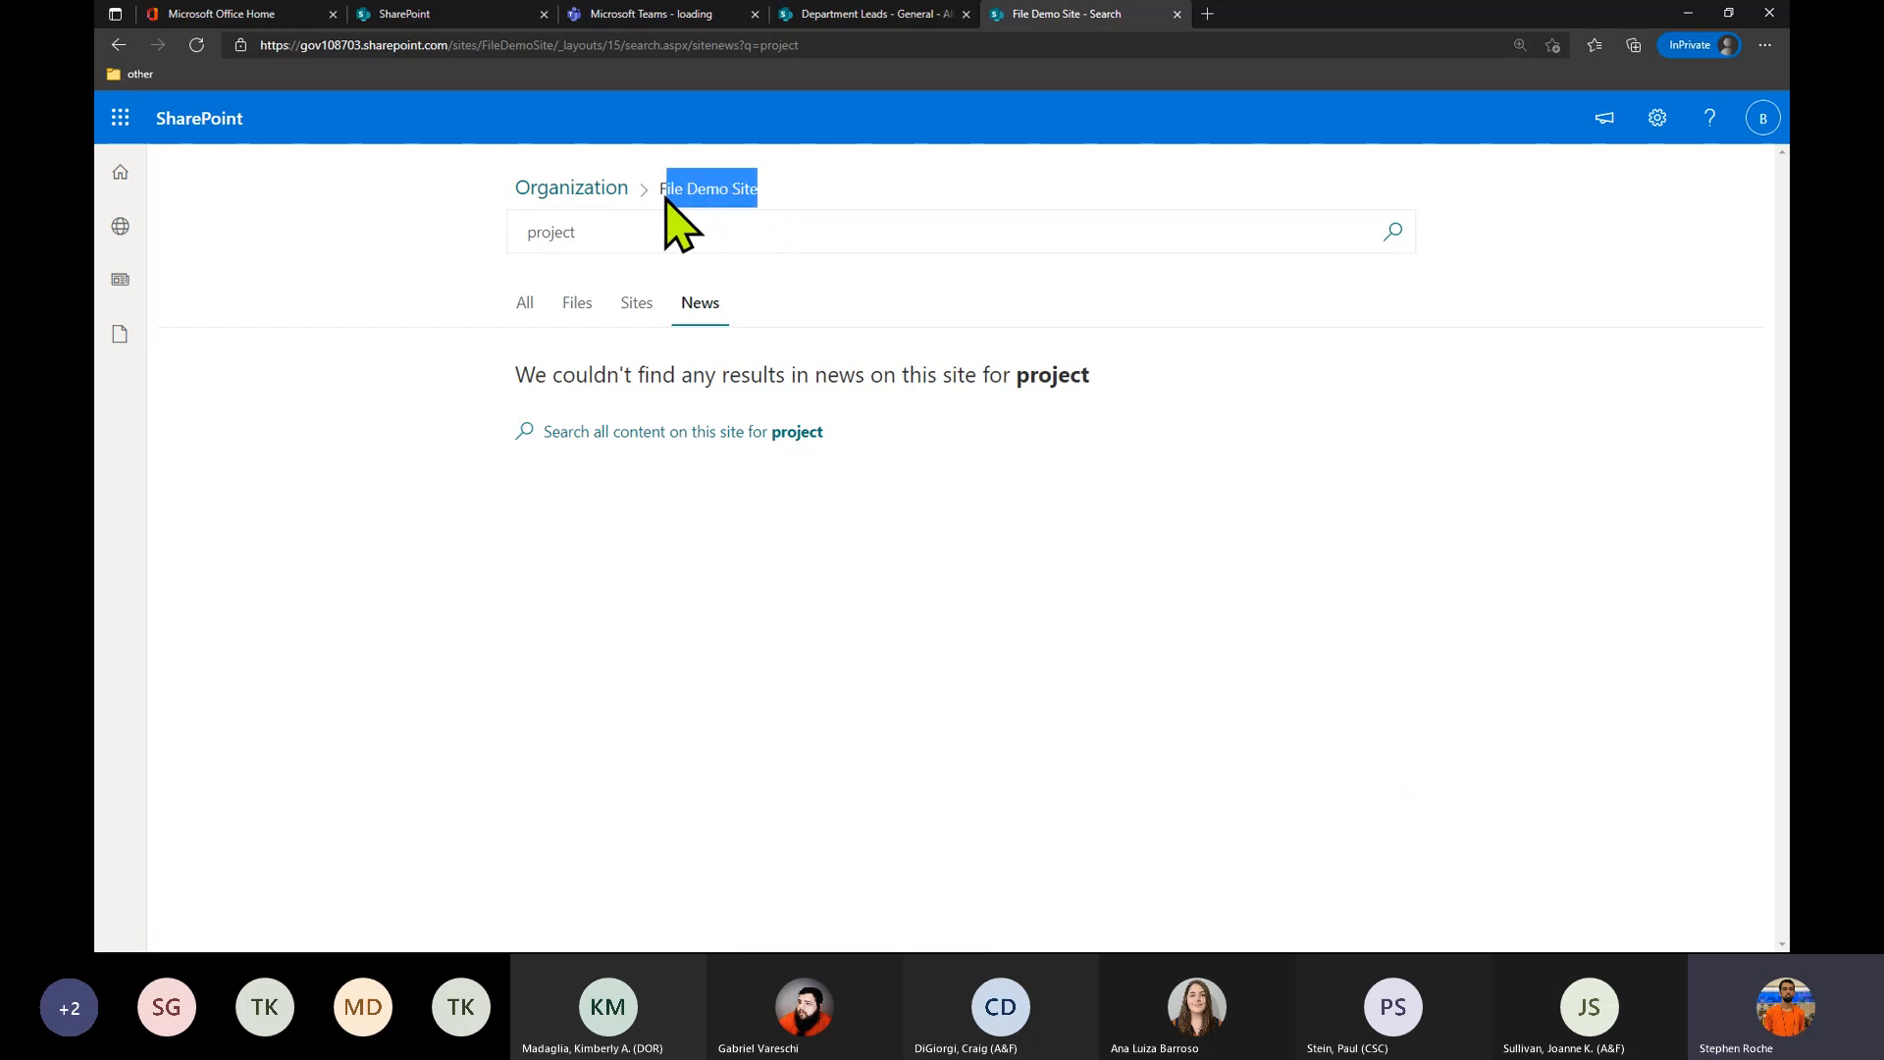
click(615, 192)
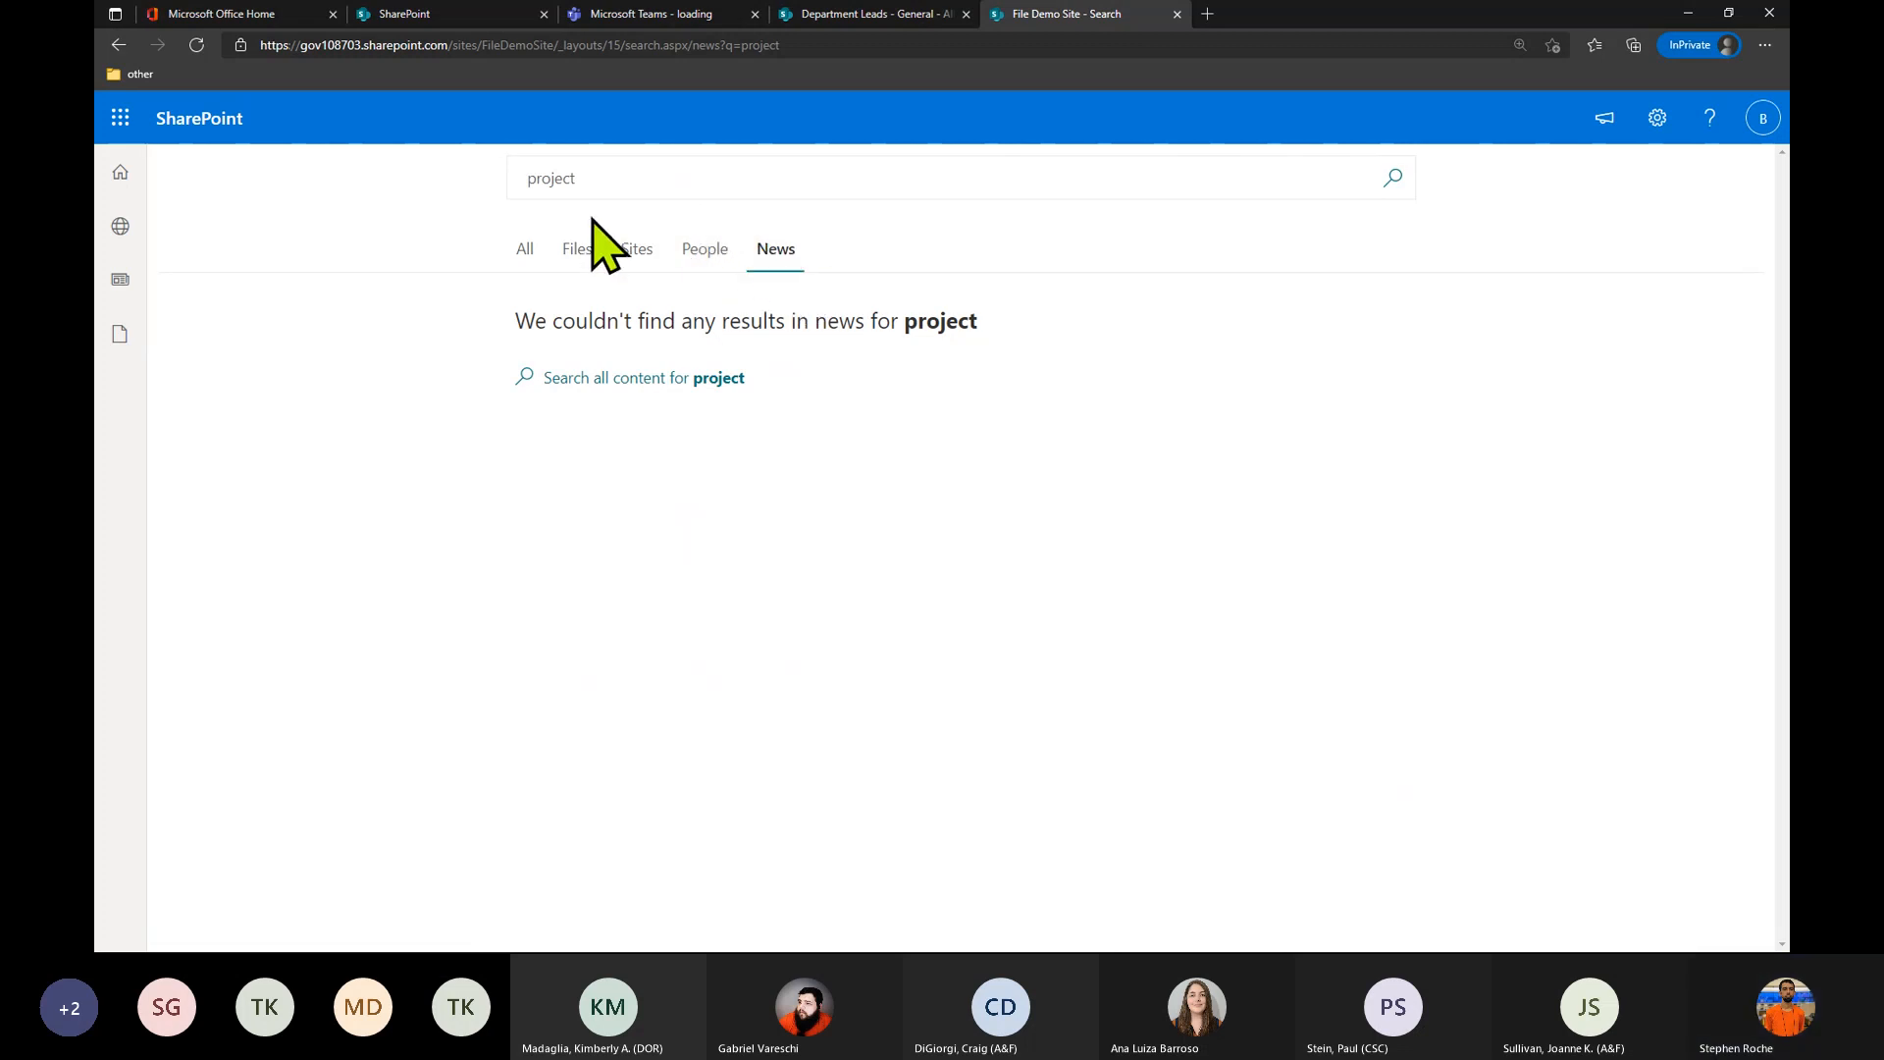
click(535, 253)
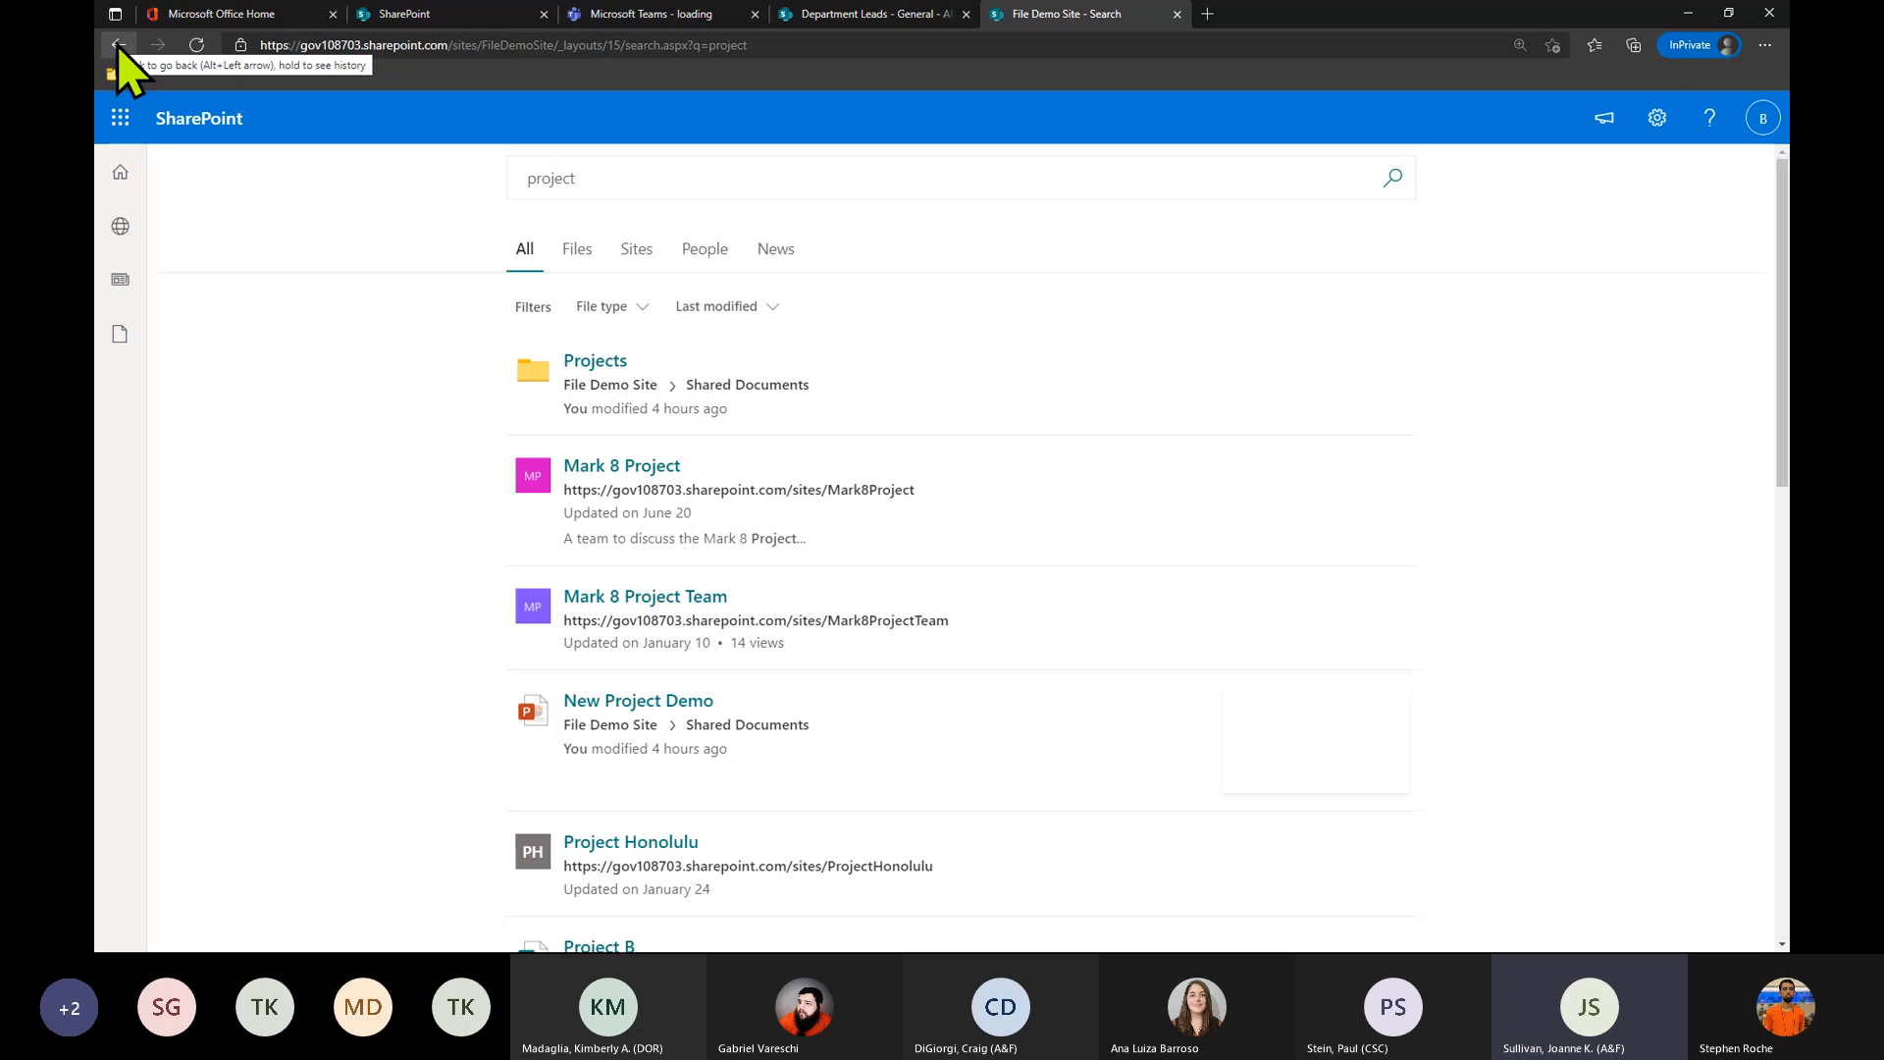
Return through the earlier result pages to File Demo Site's "project" results filtered by PowerPoint.
click(115, 45)
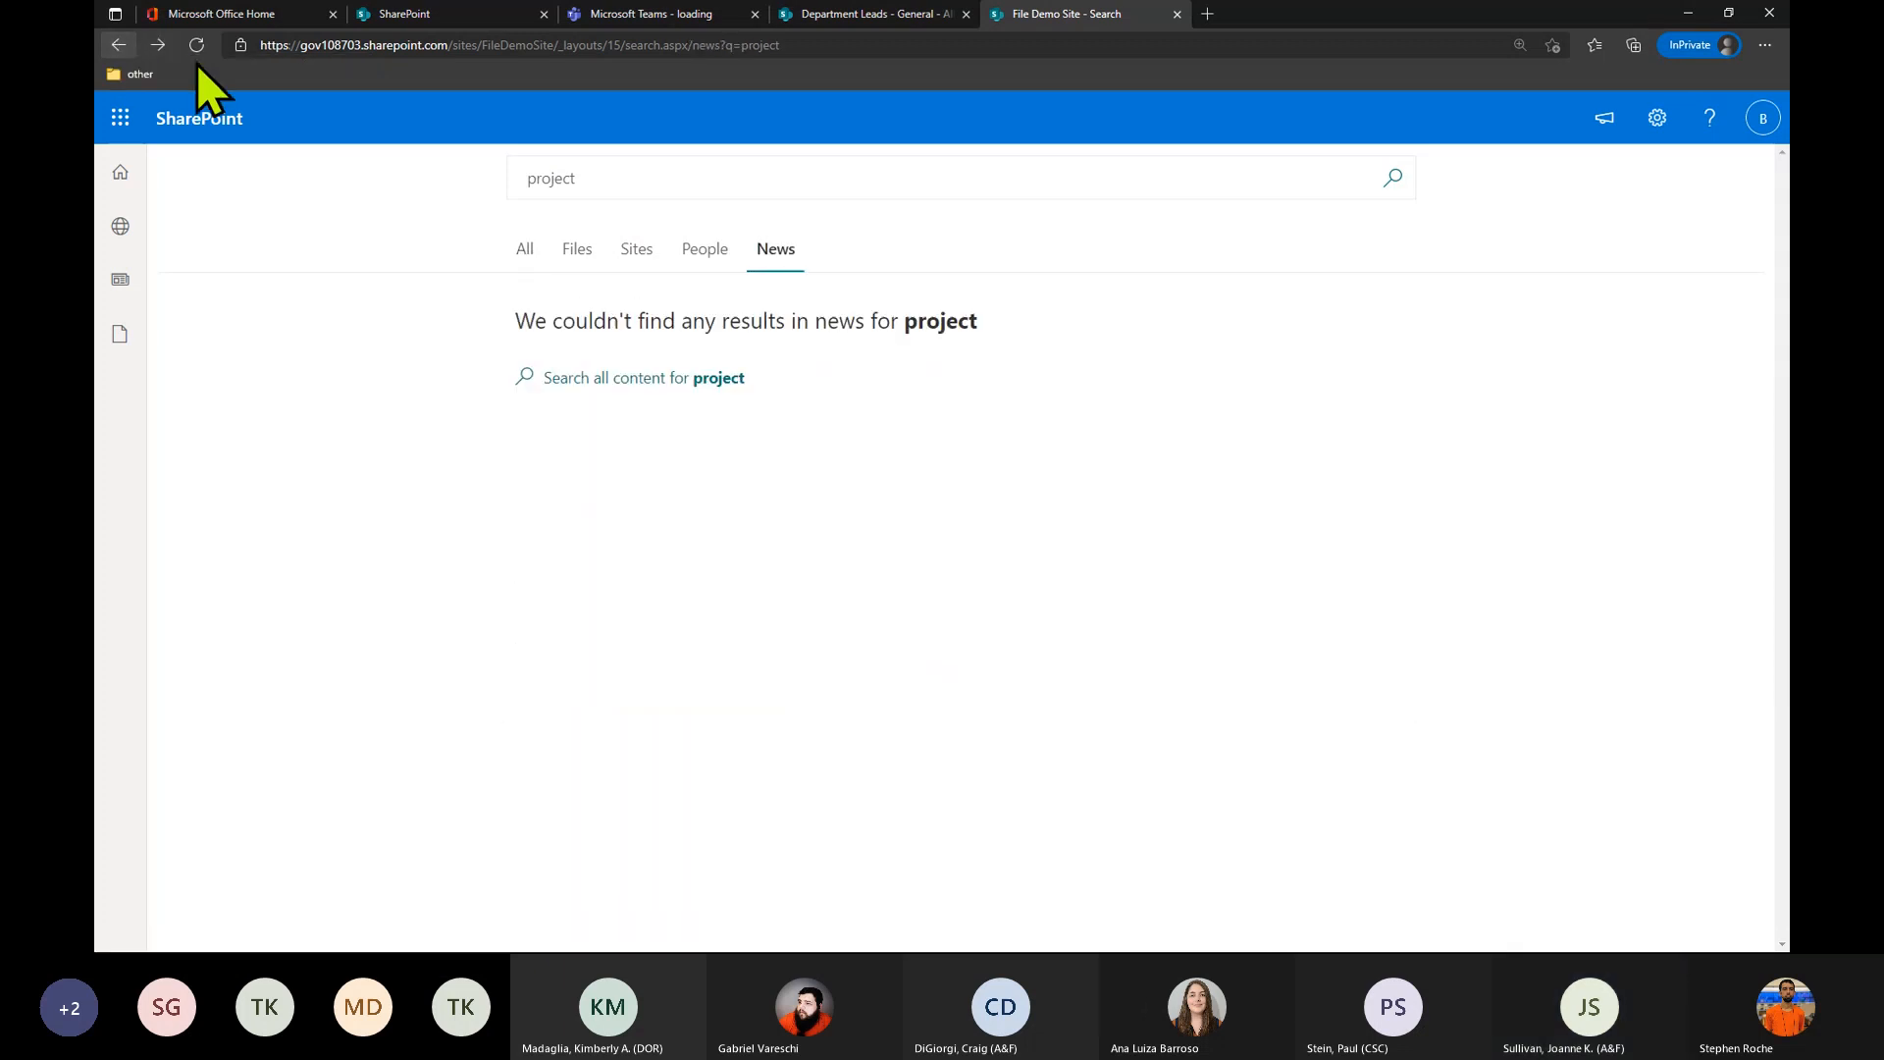
click(119, 45)
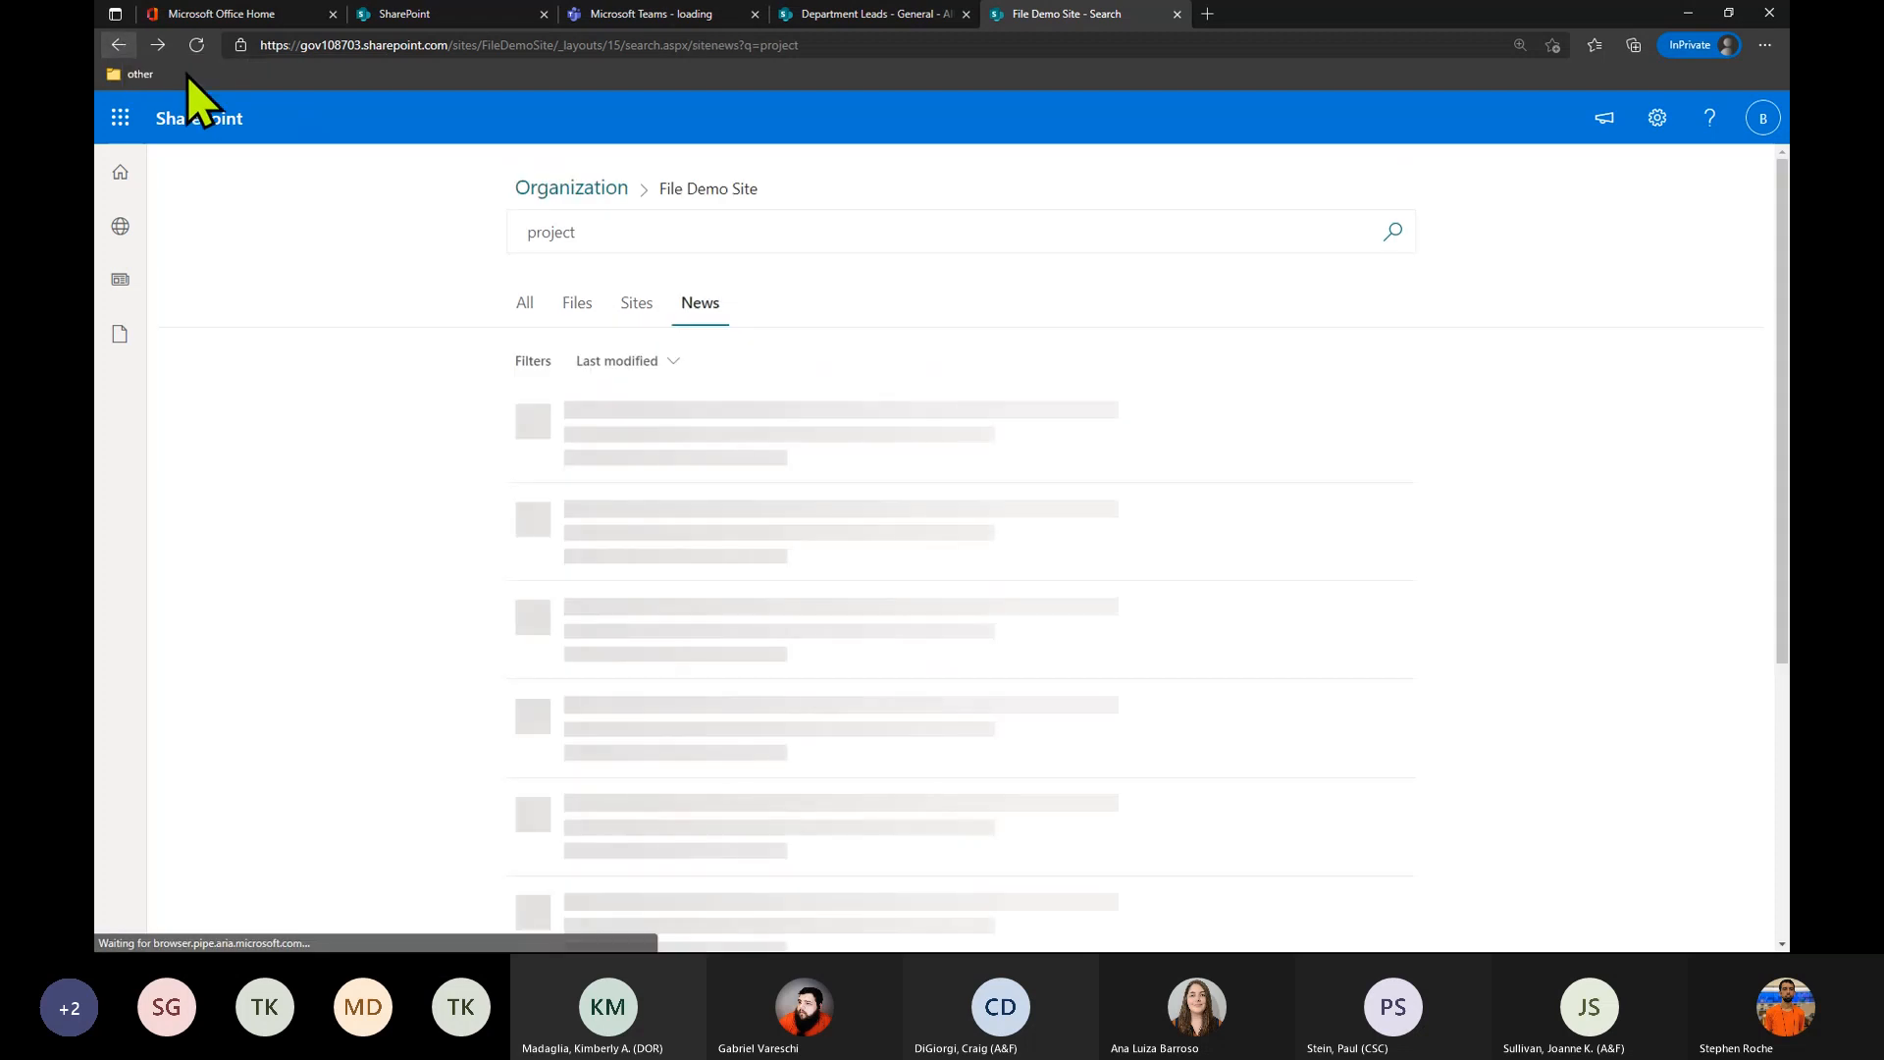
click(119, 45)
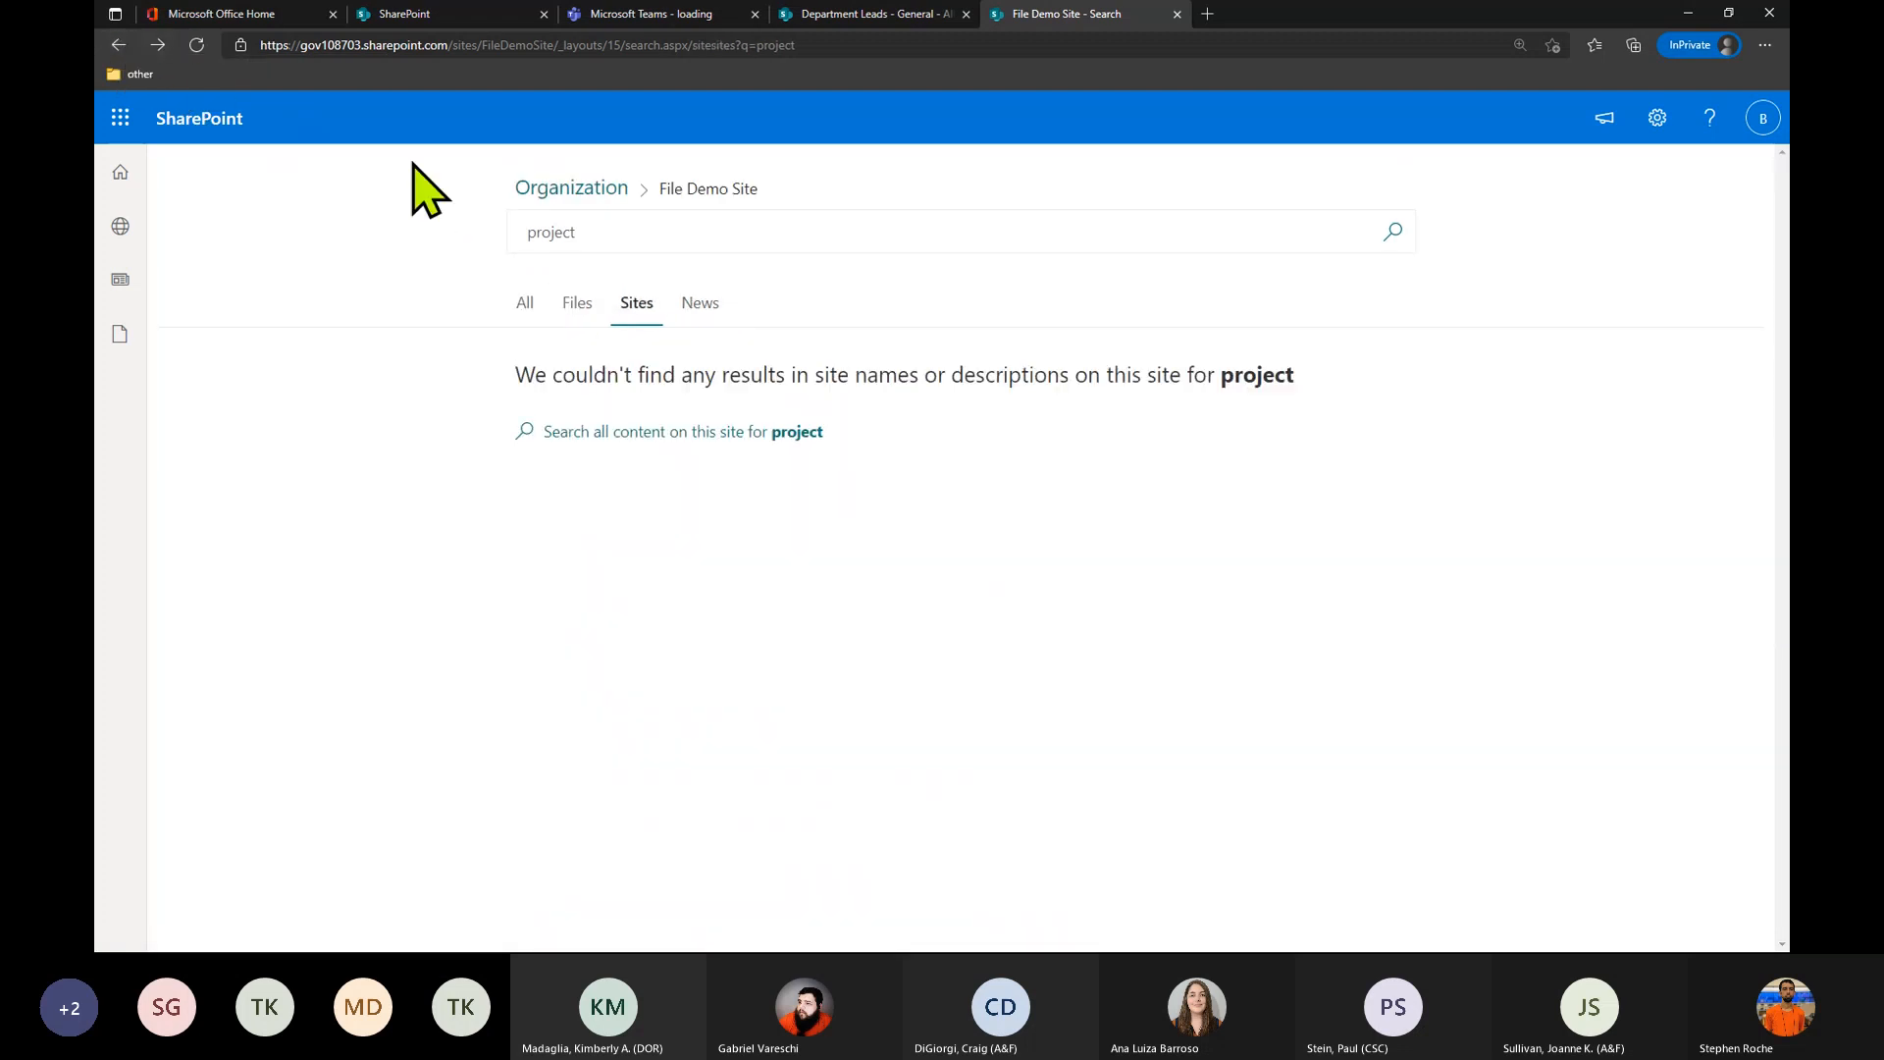
click(123, 45)
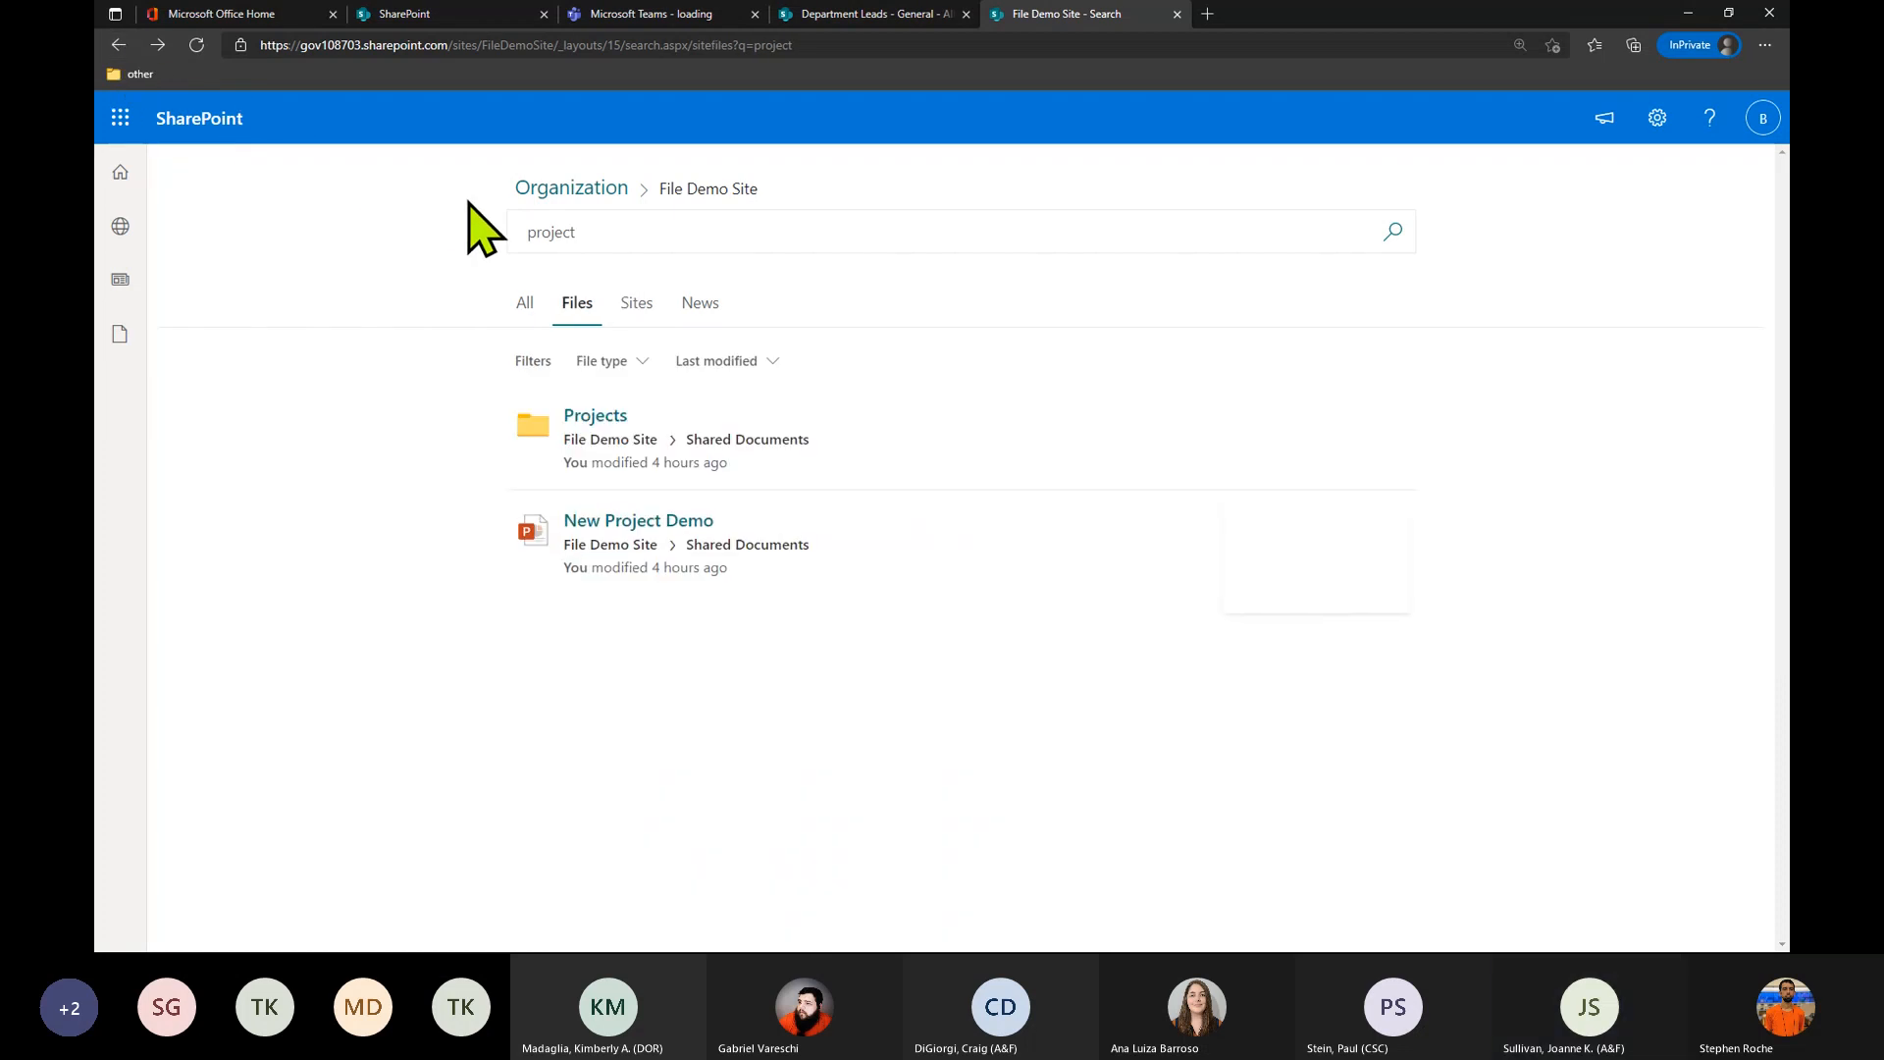
click(114, 45)
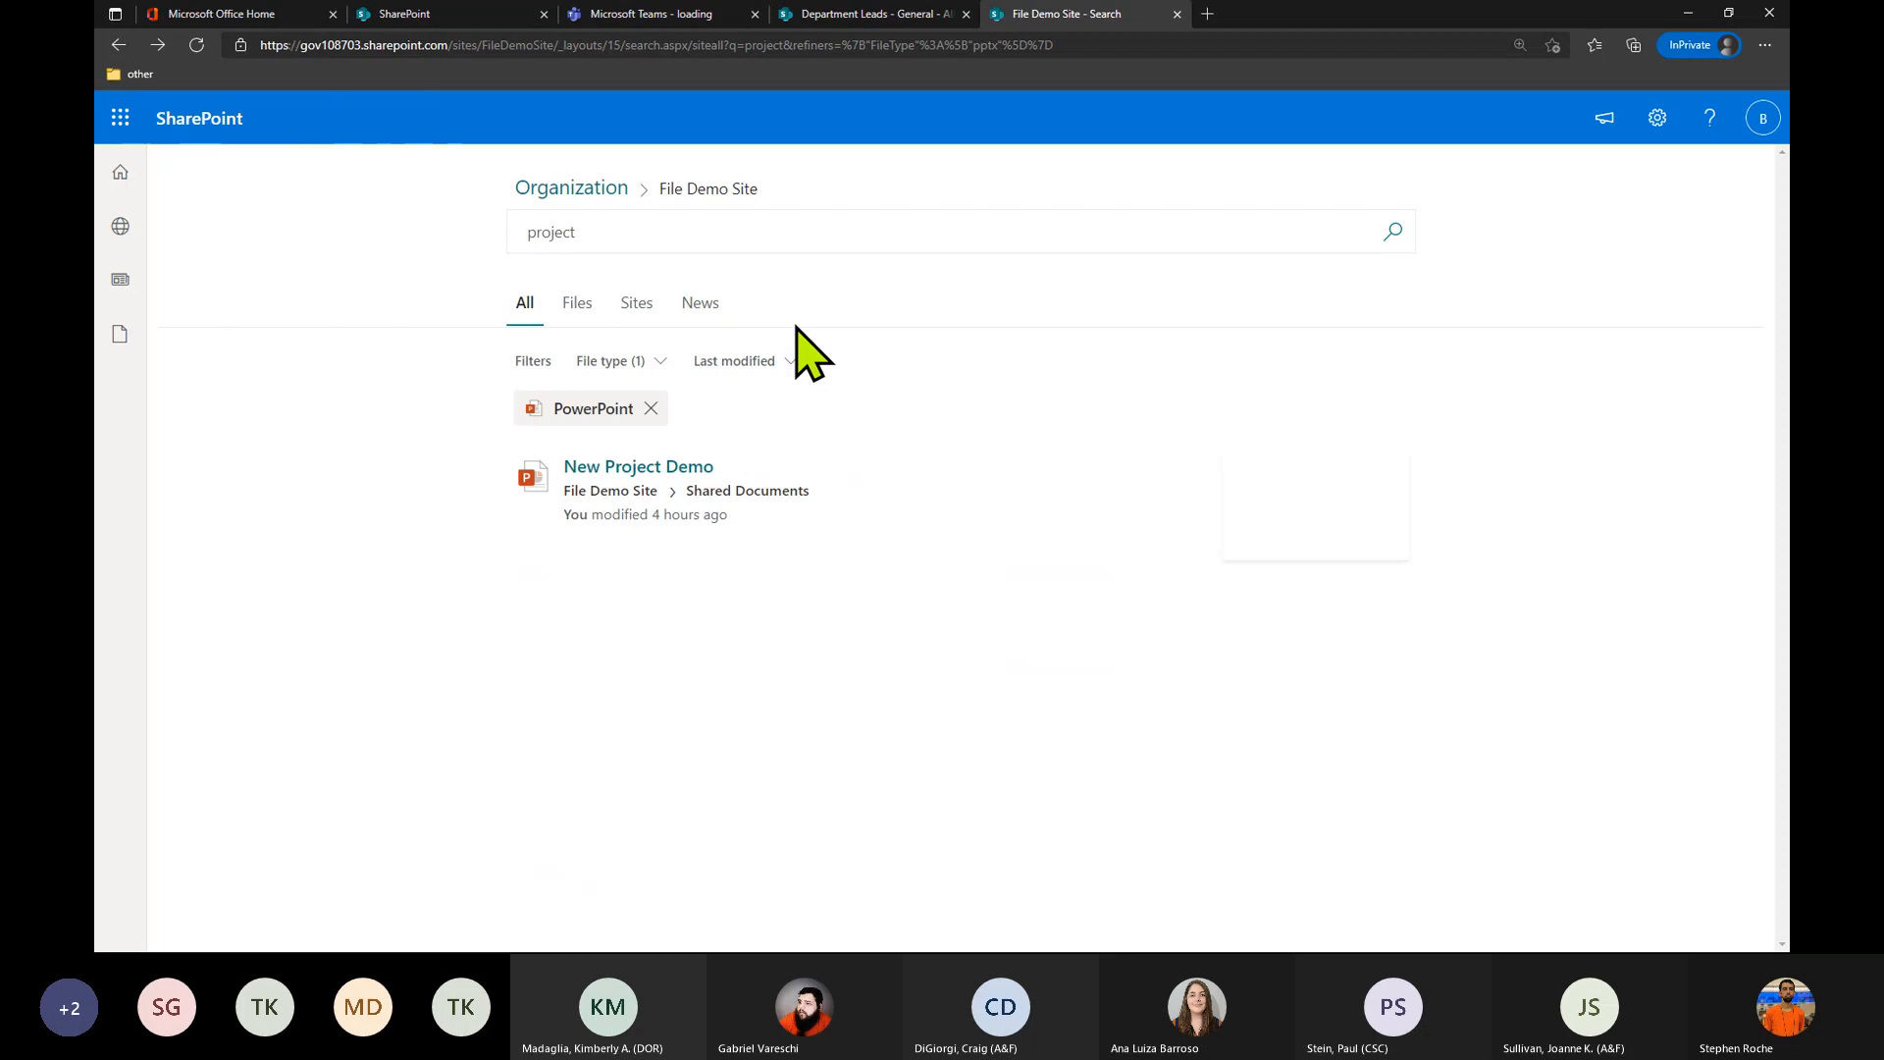